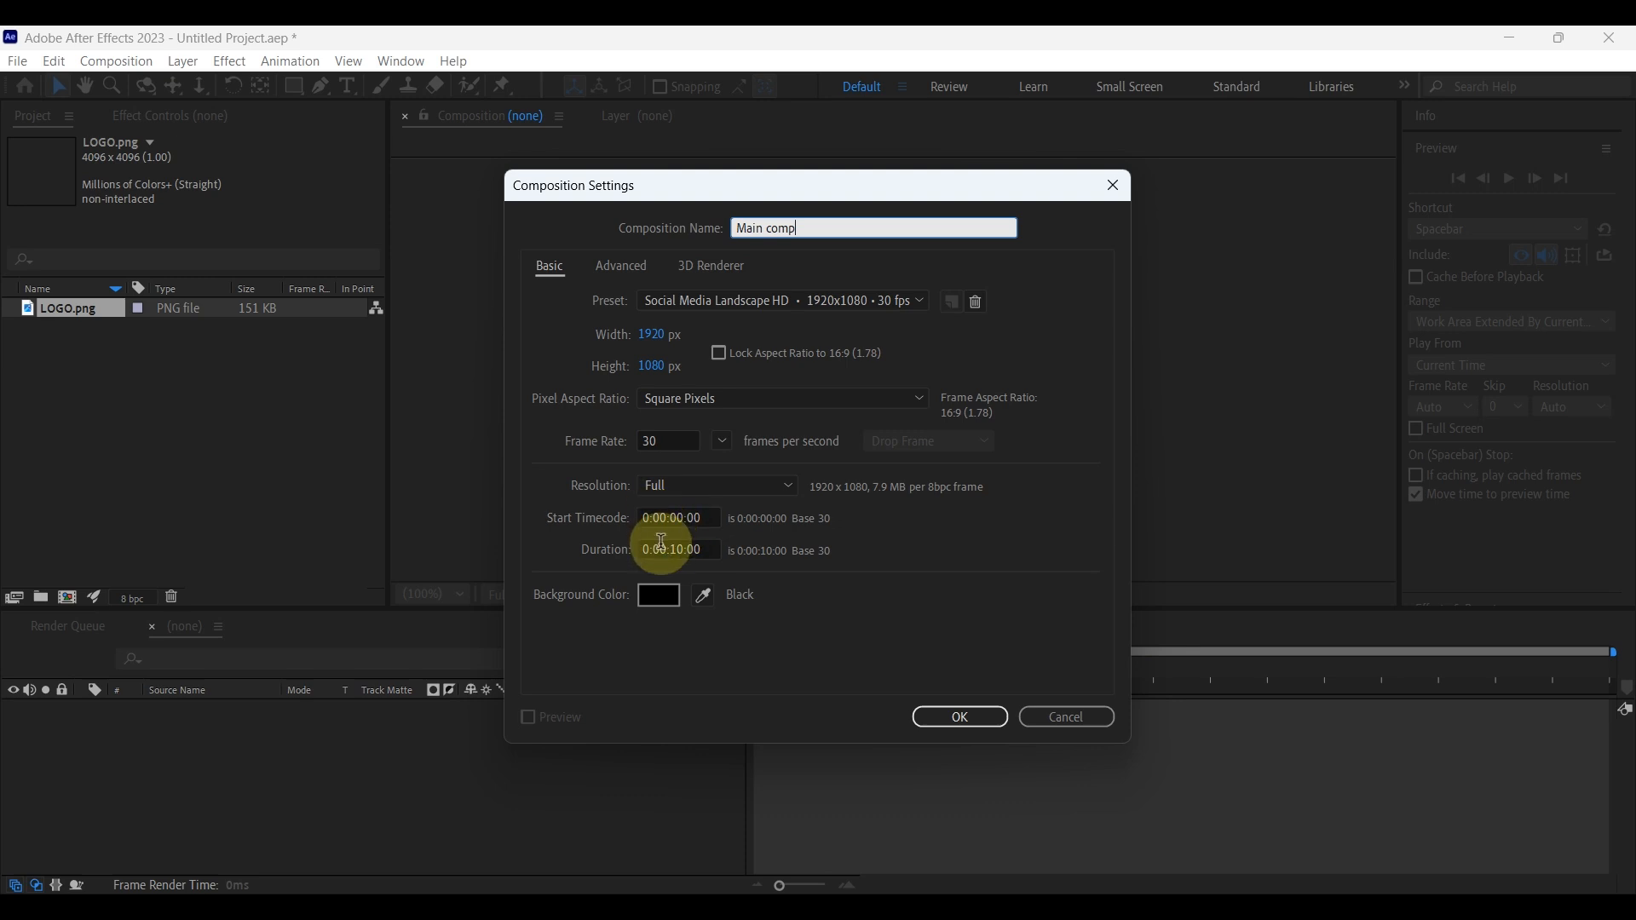
# Confirm the new 1920×1080, 30 fps, 10-second composition named Main comp and add LOGO.png to it as a layer
pyautogui.click(968, 714)
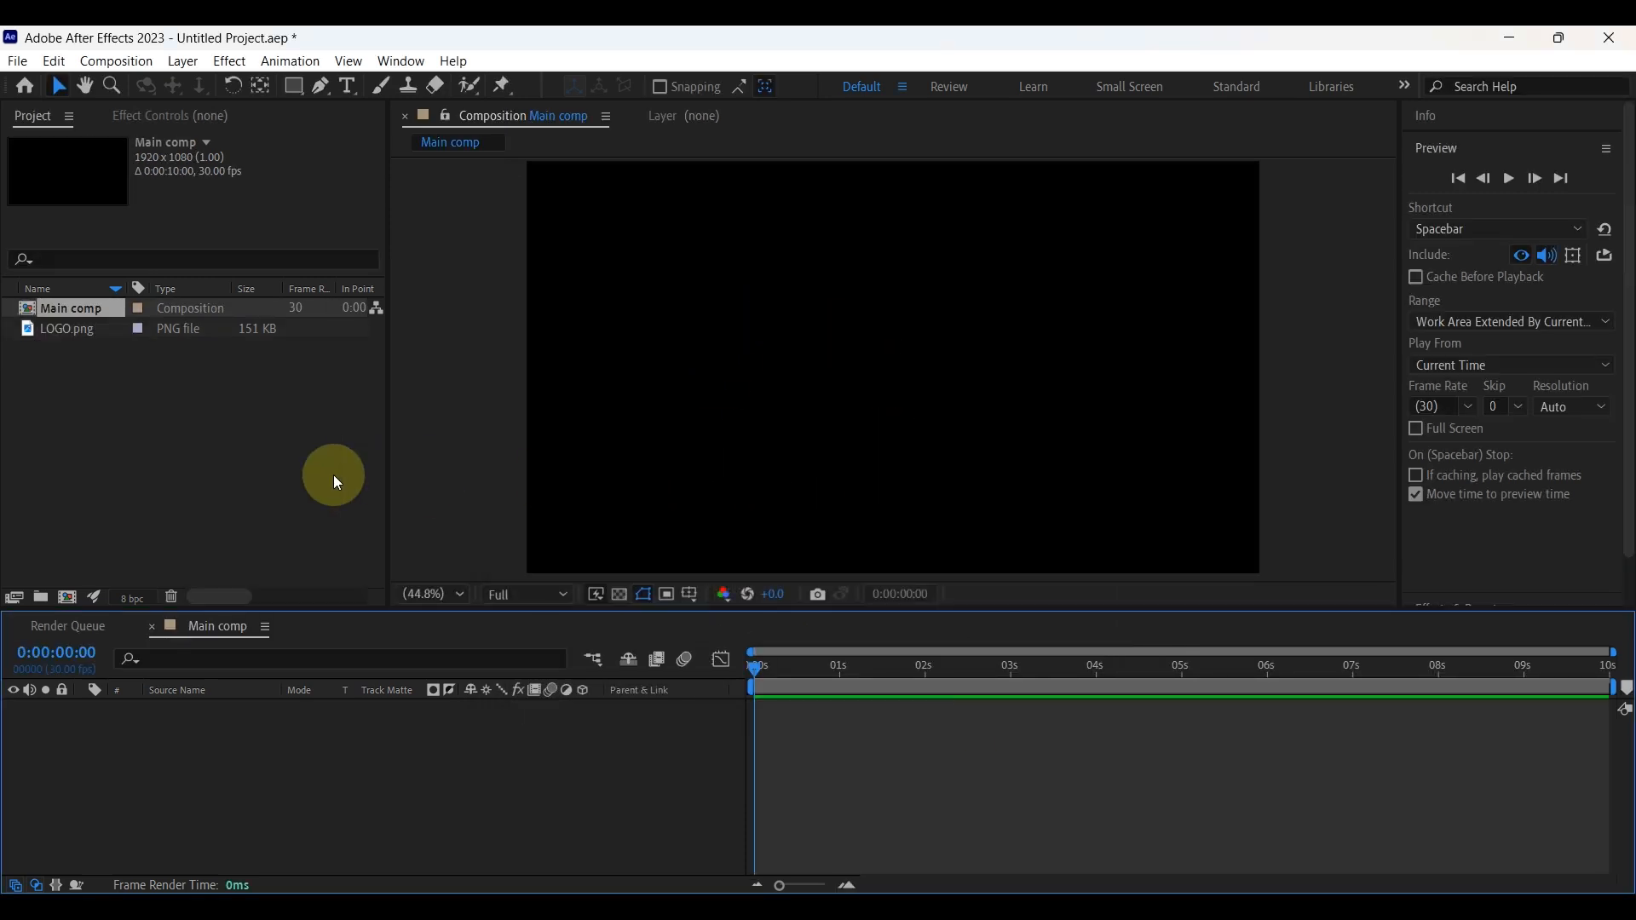
pyautogui.click(256, 434)
pyautogui.click(60, 329)
pyautogui.moveTo(57, 335); pyautogui.dragTo(145, 708)
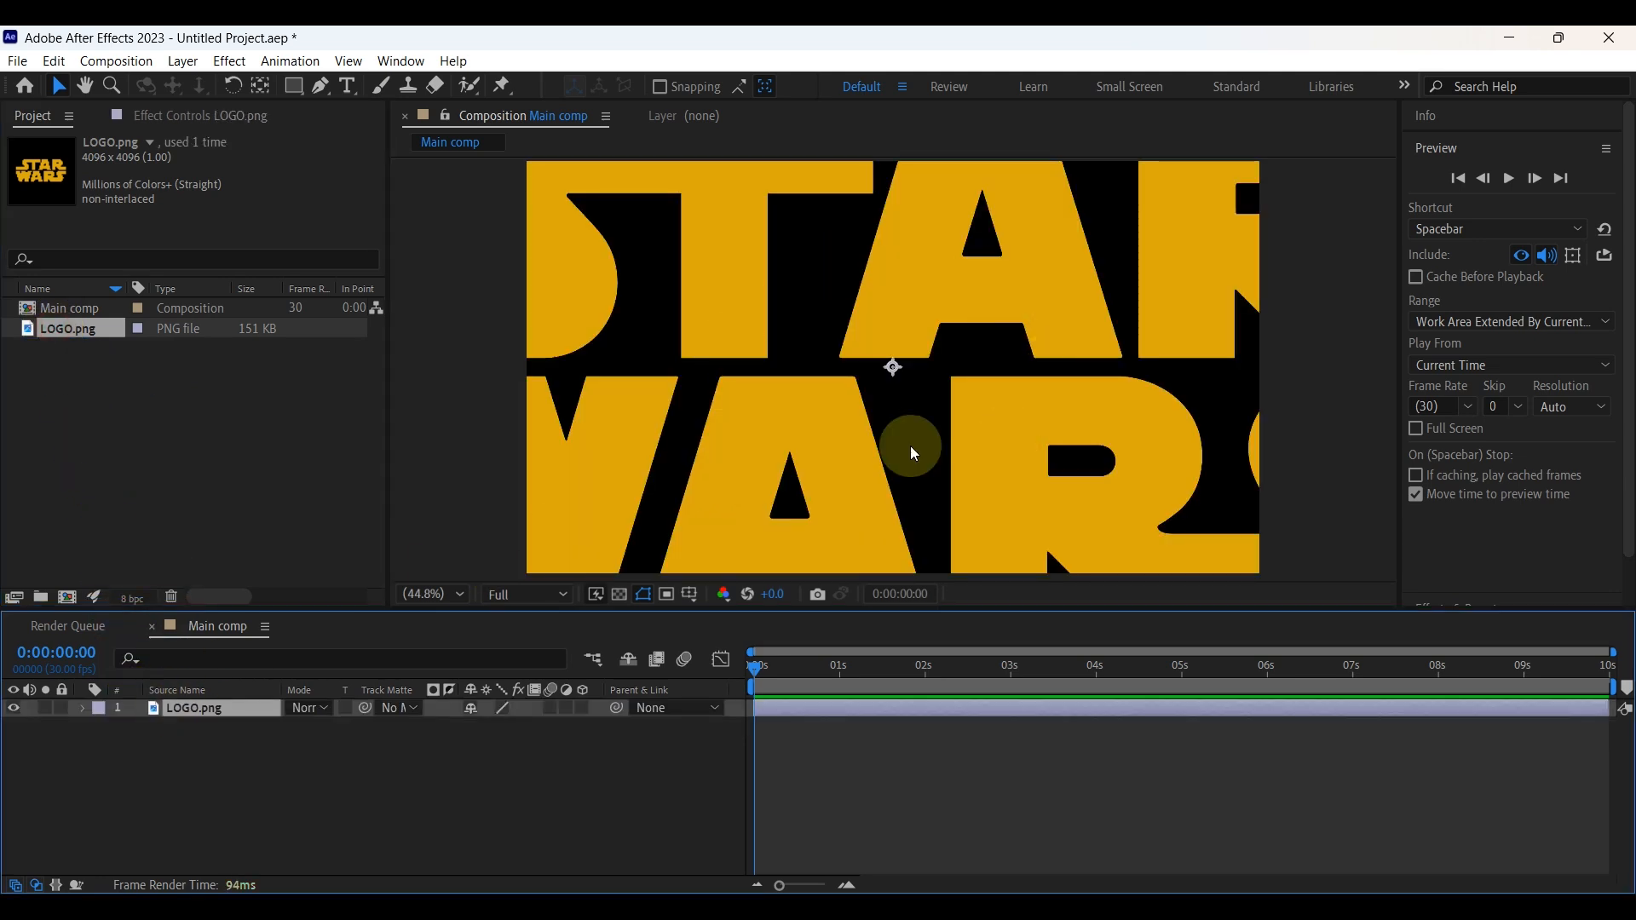
# Scale the LOGO.png layer uniformly to 25%
pyautogui.click(226, 710)
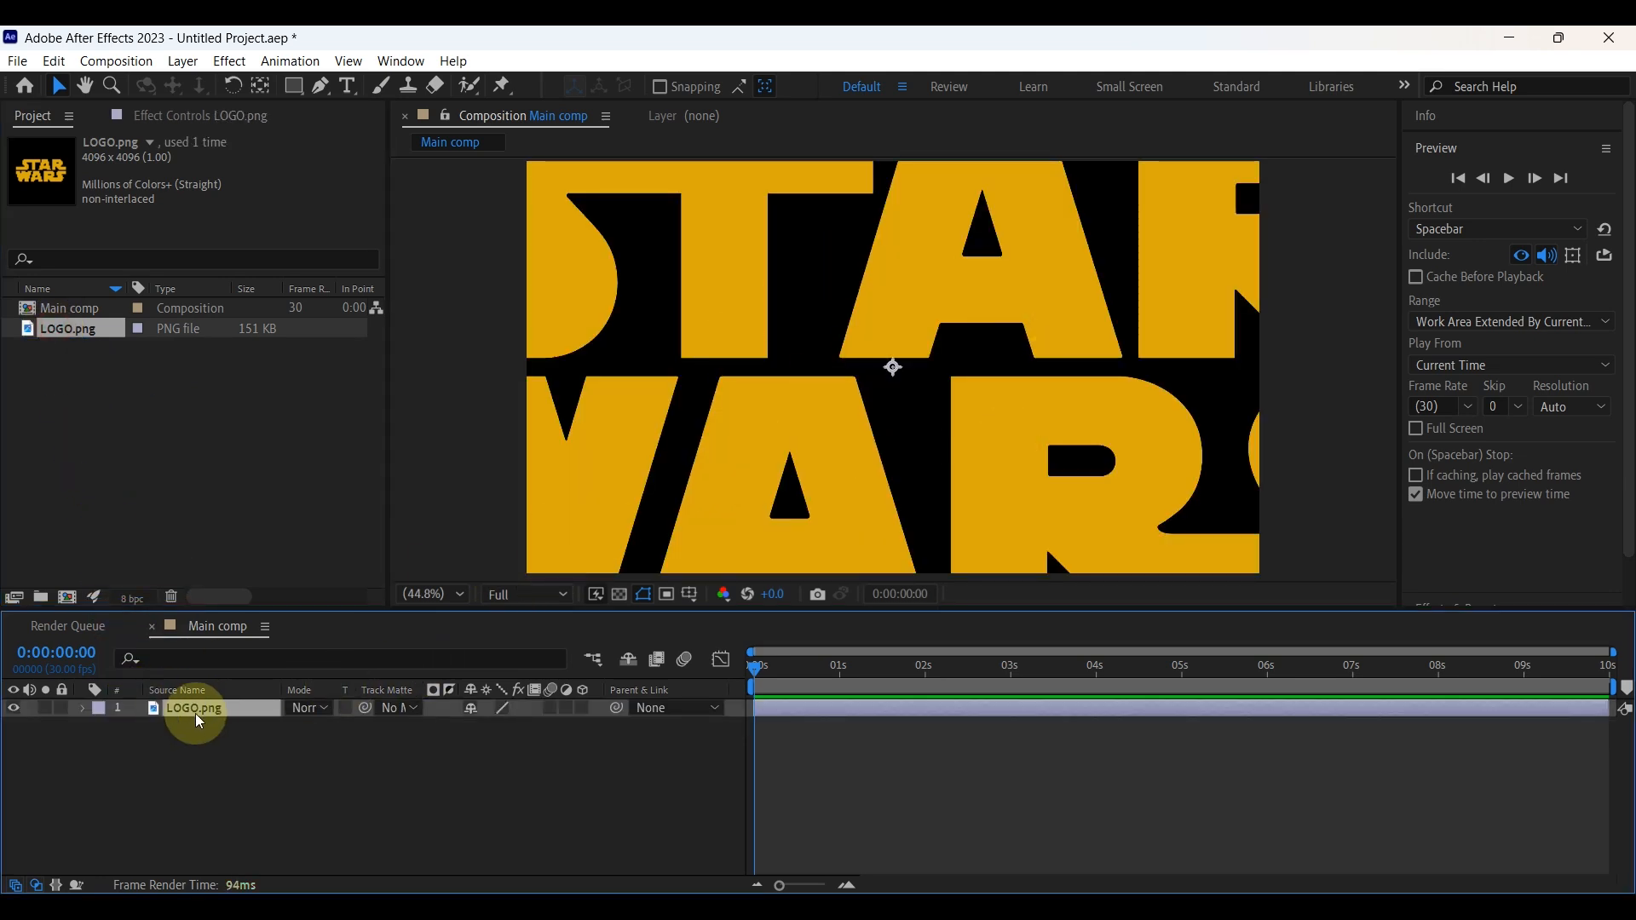
pyautogui.press('s')
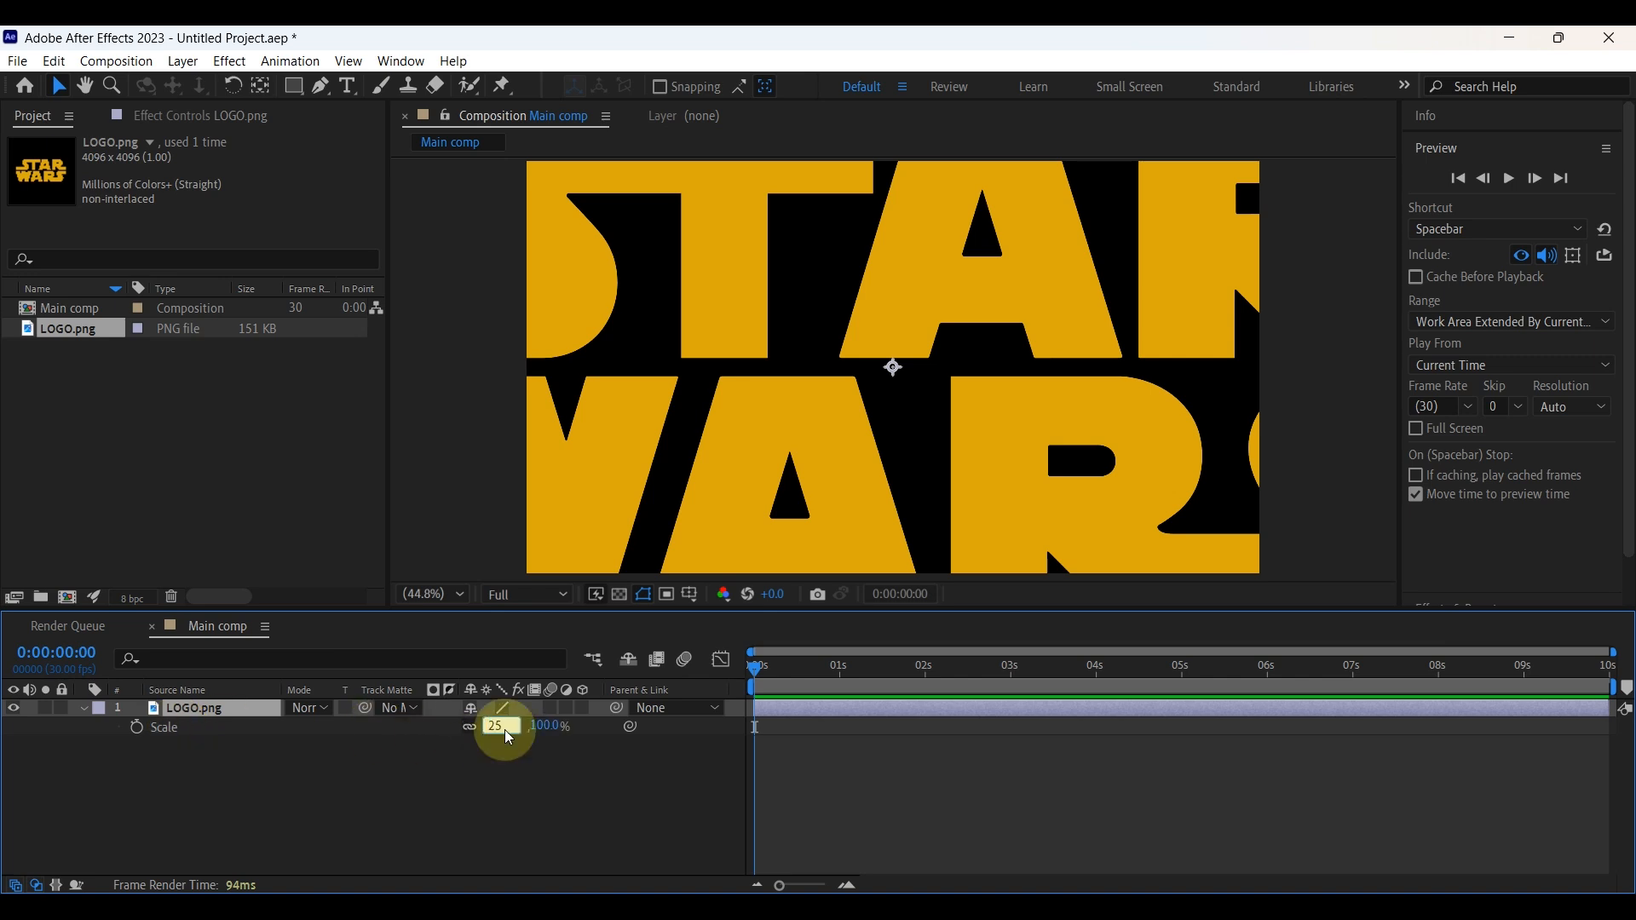
pyautogui.press('Return')
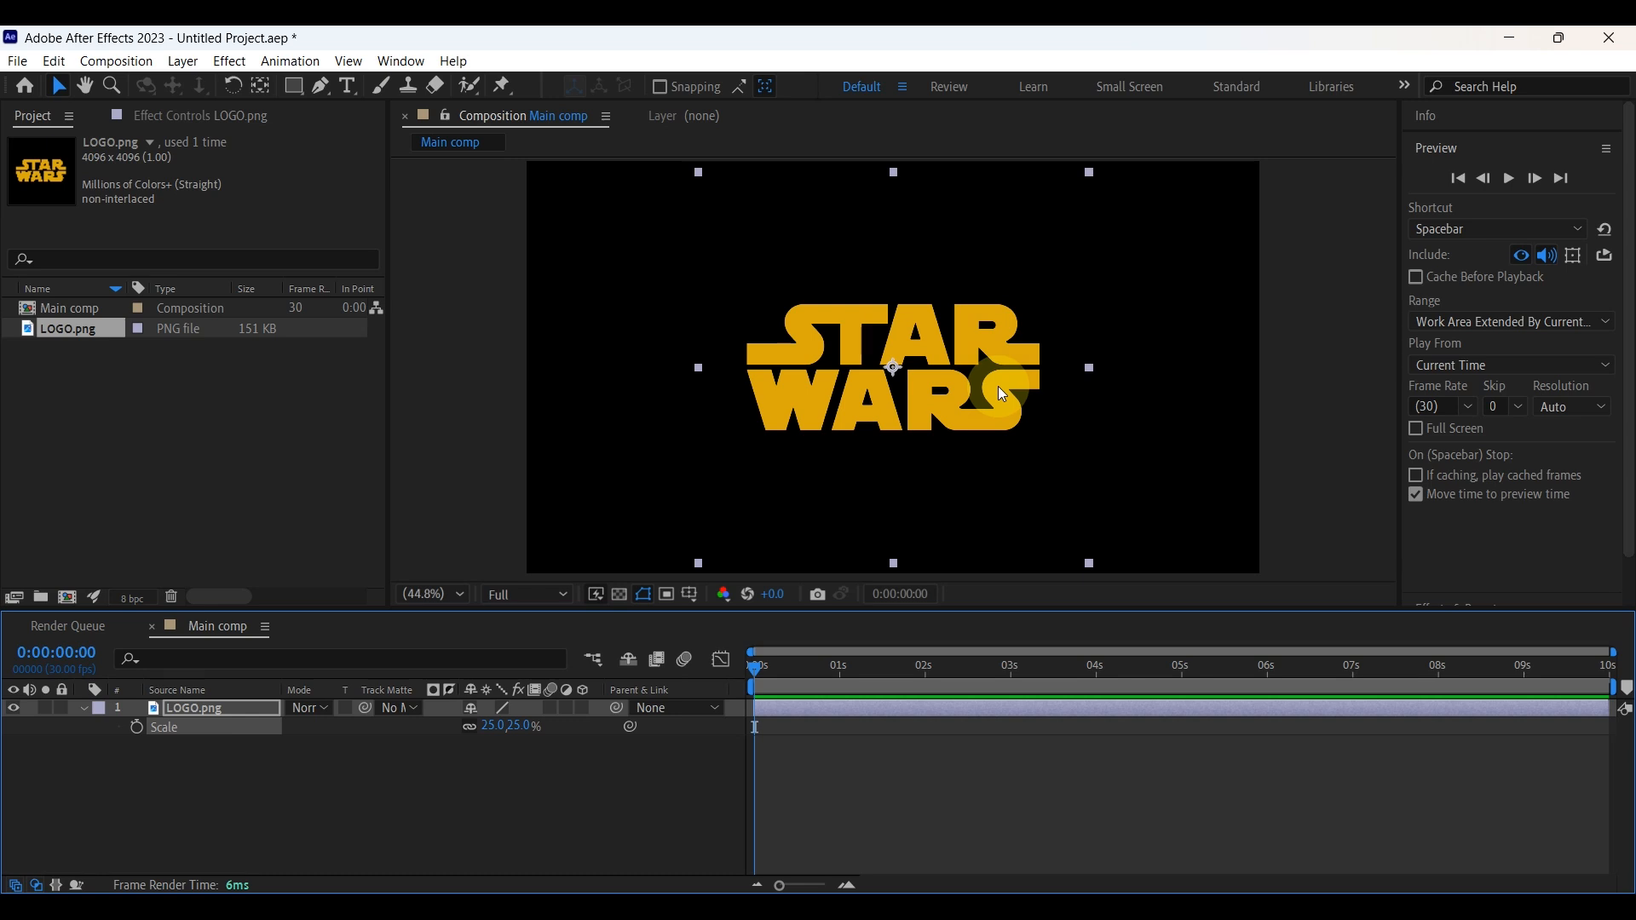
# Show the layer alignment options and open the list of effects and presets
pyautogui.moveTo(1630, 361); pyautogui.dragTo(1625, 484)
pyautogui.click(1442, 587)
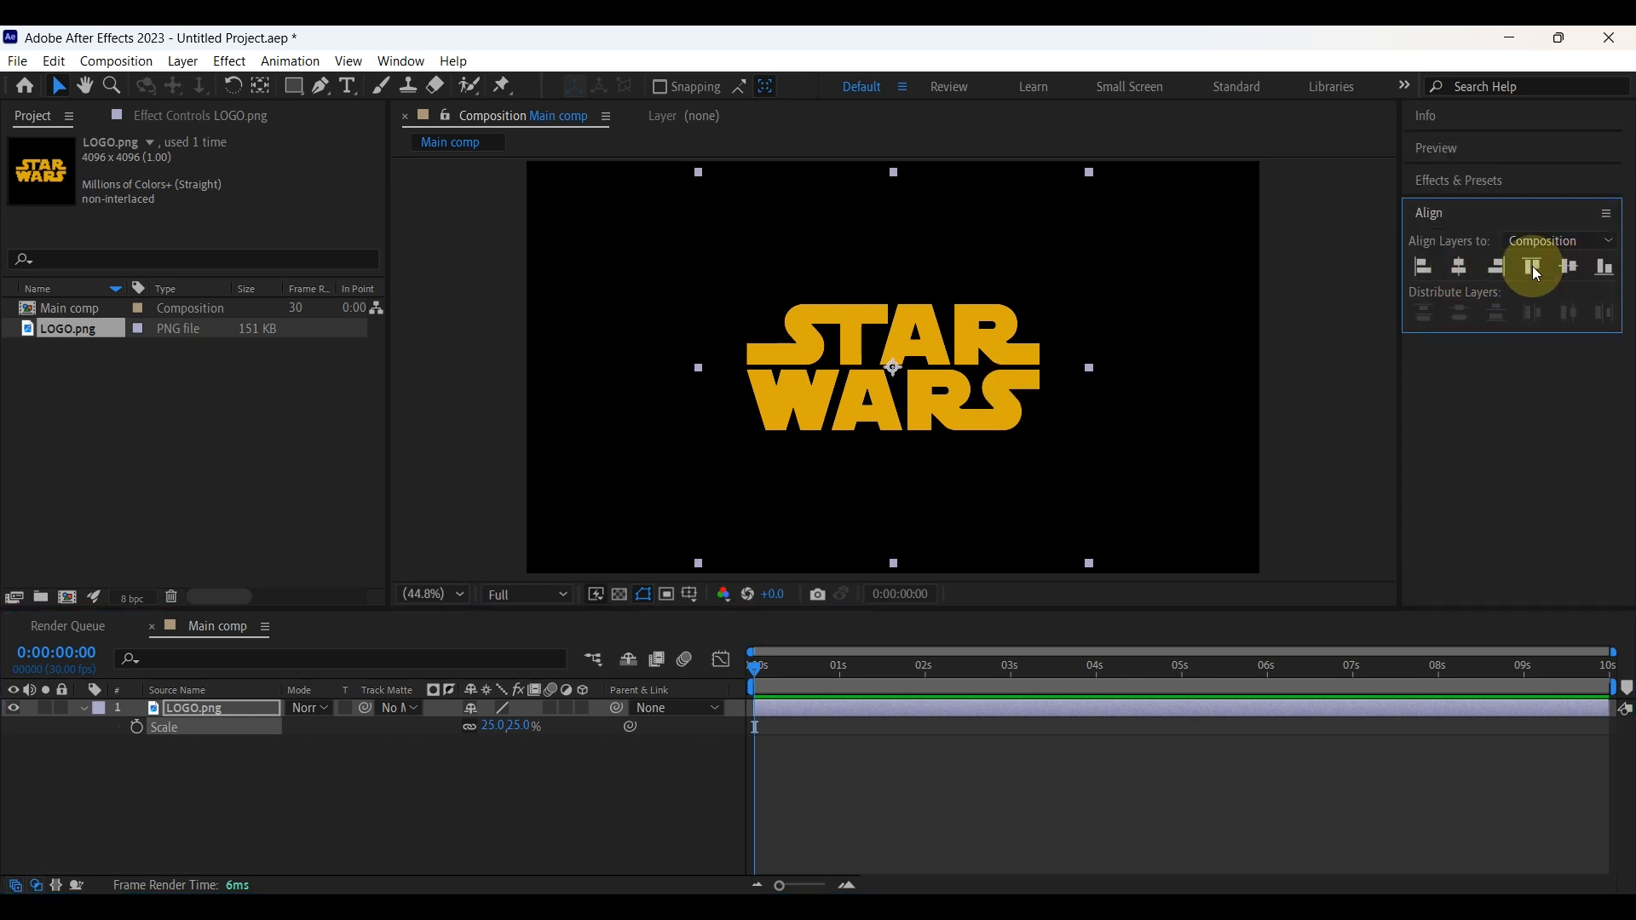
pyautogui.click(1488, 183)
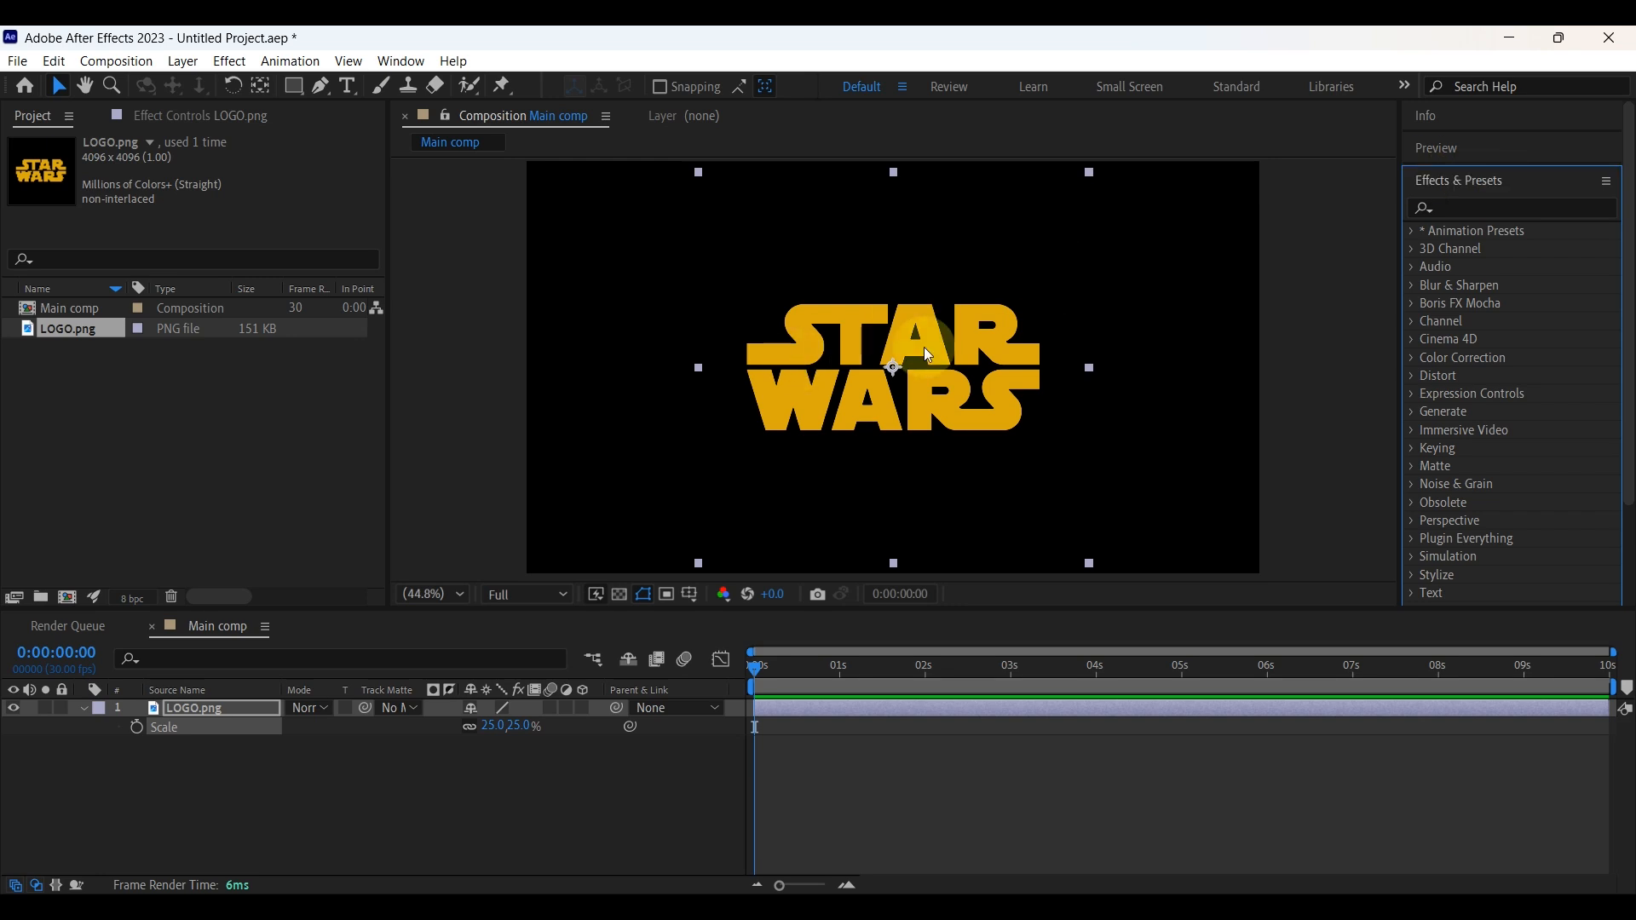
# Pre-compose the LOGO.png layer as Logo, moving all attributes into the new composition
pyautogui.click(83, 708)
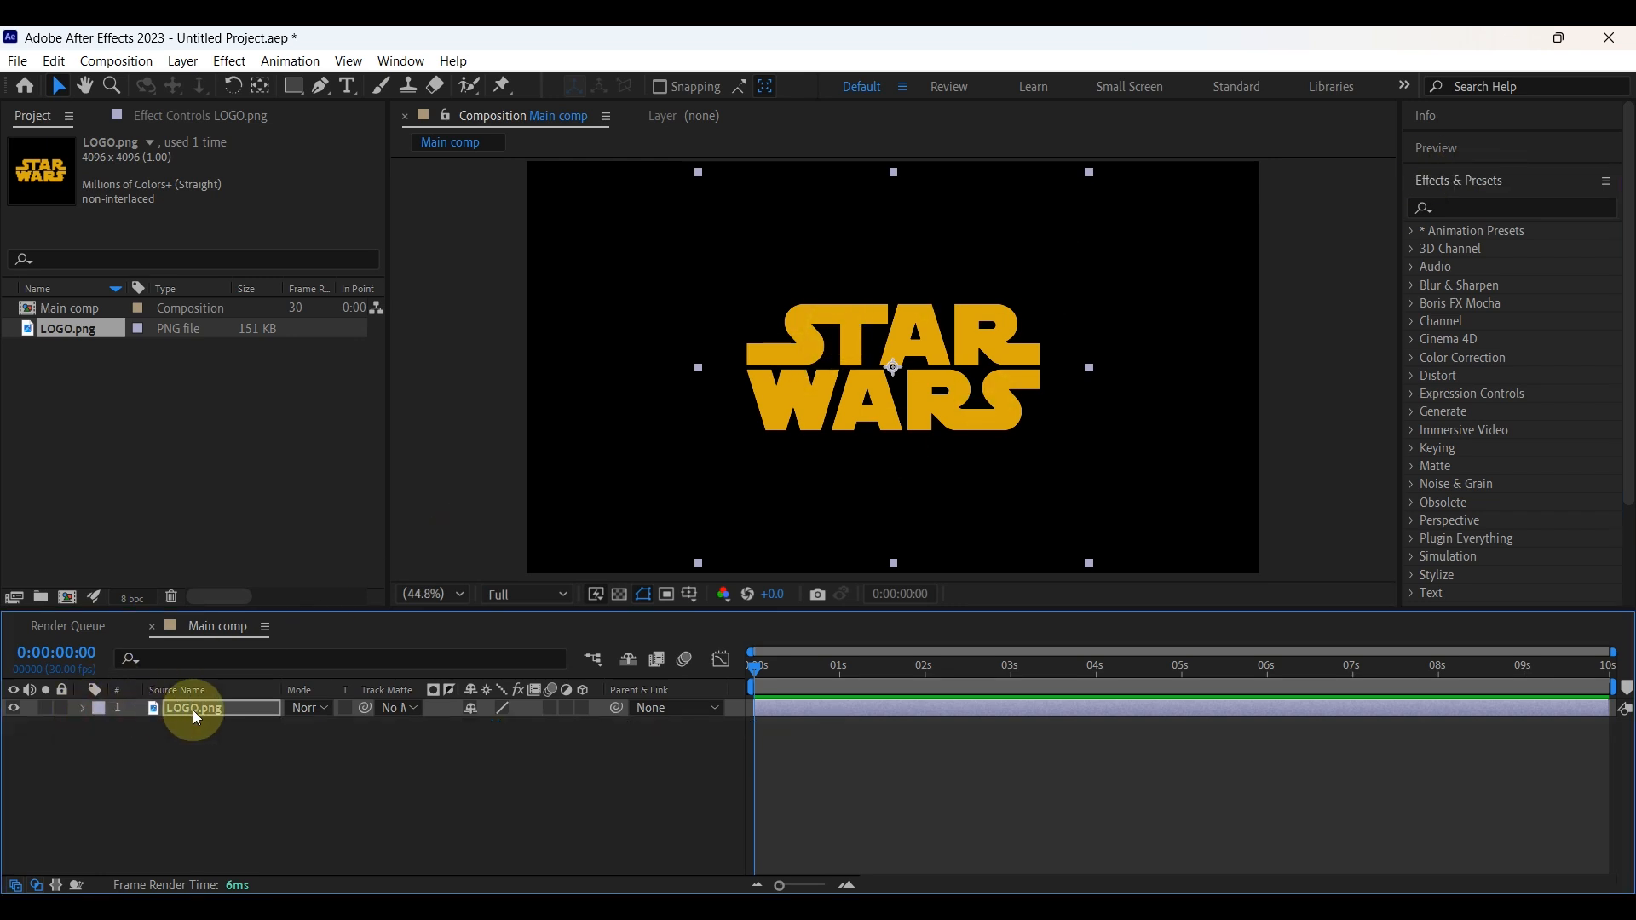
pyautogui.rightClick(209, 711)
pyautogui.click(281, 576)
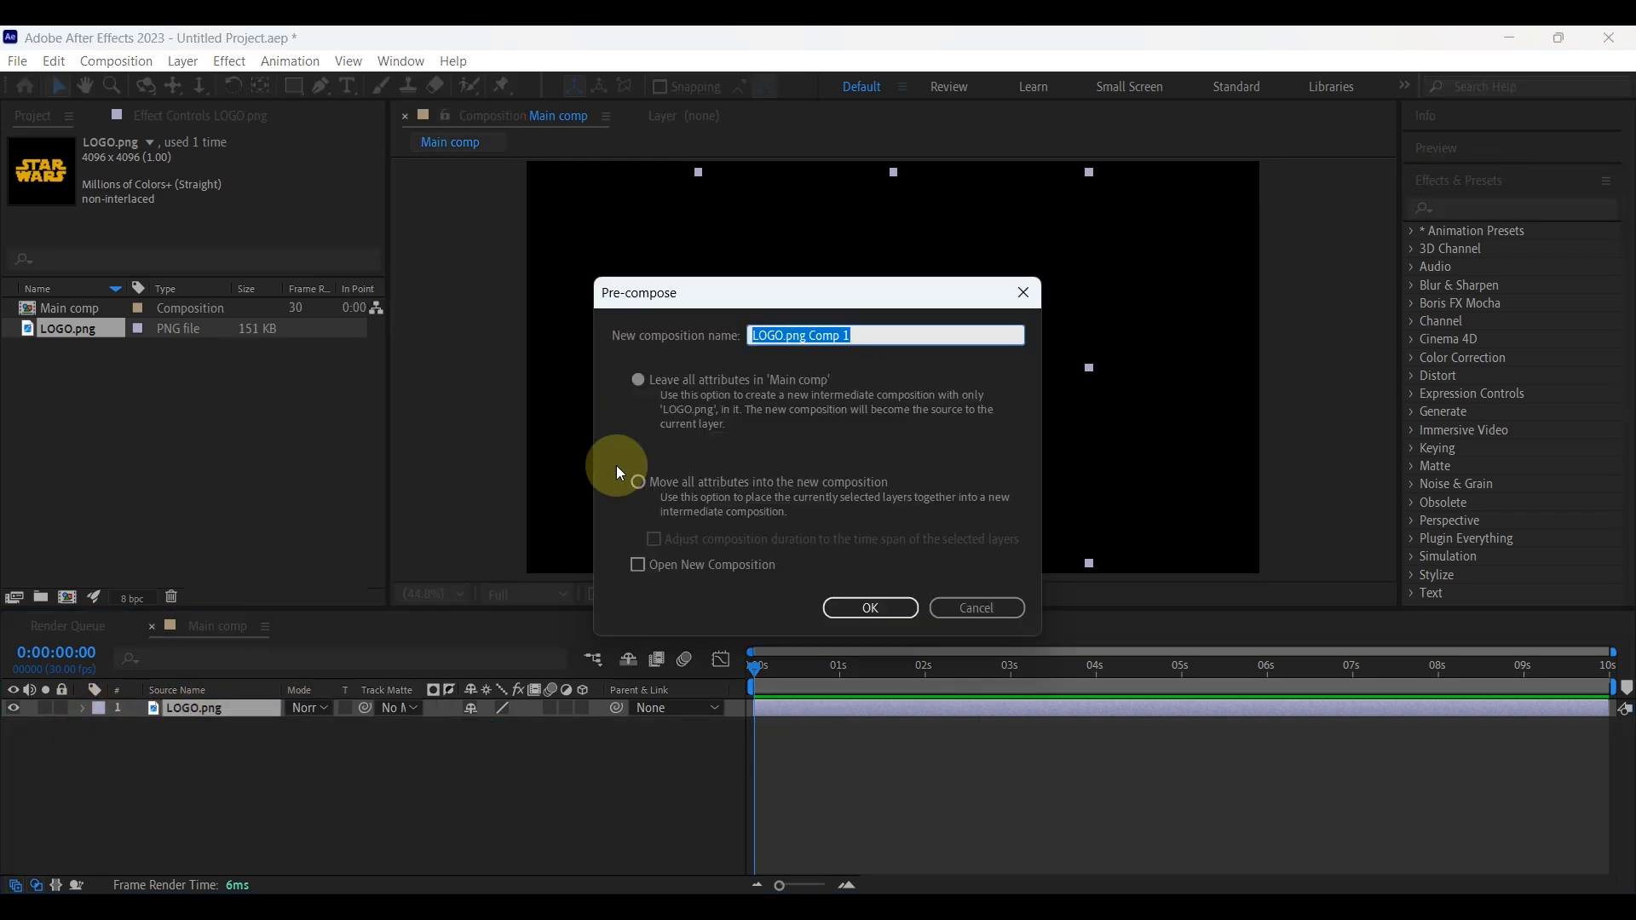
pyautogui.write('Logo')
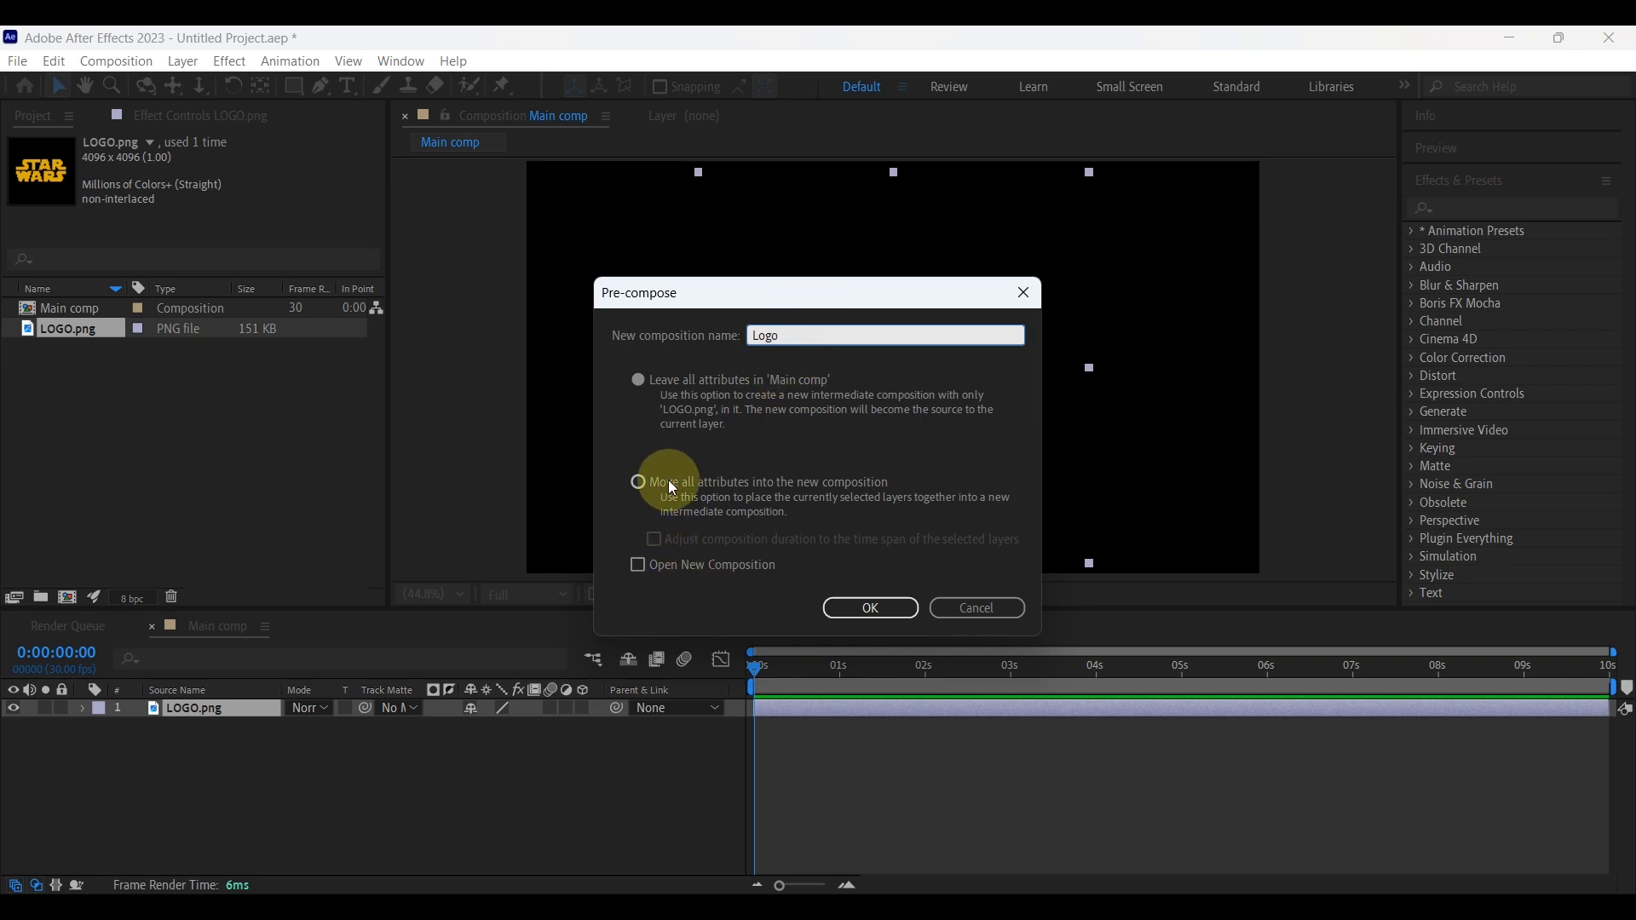
pyautogui.click(639, 482)
pyautogui.click(892, 612)
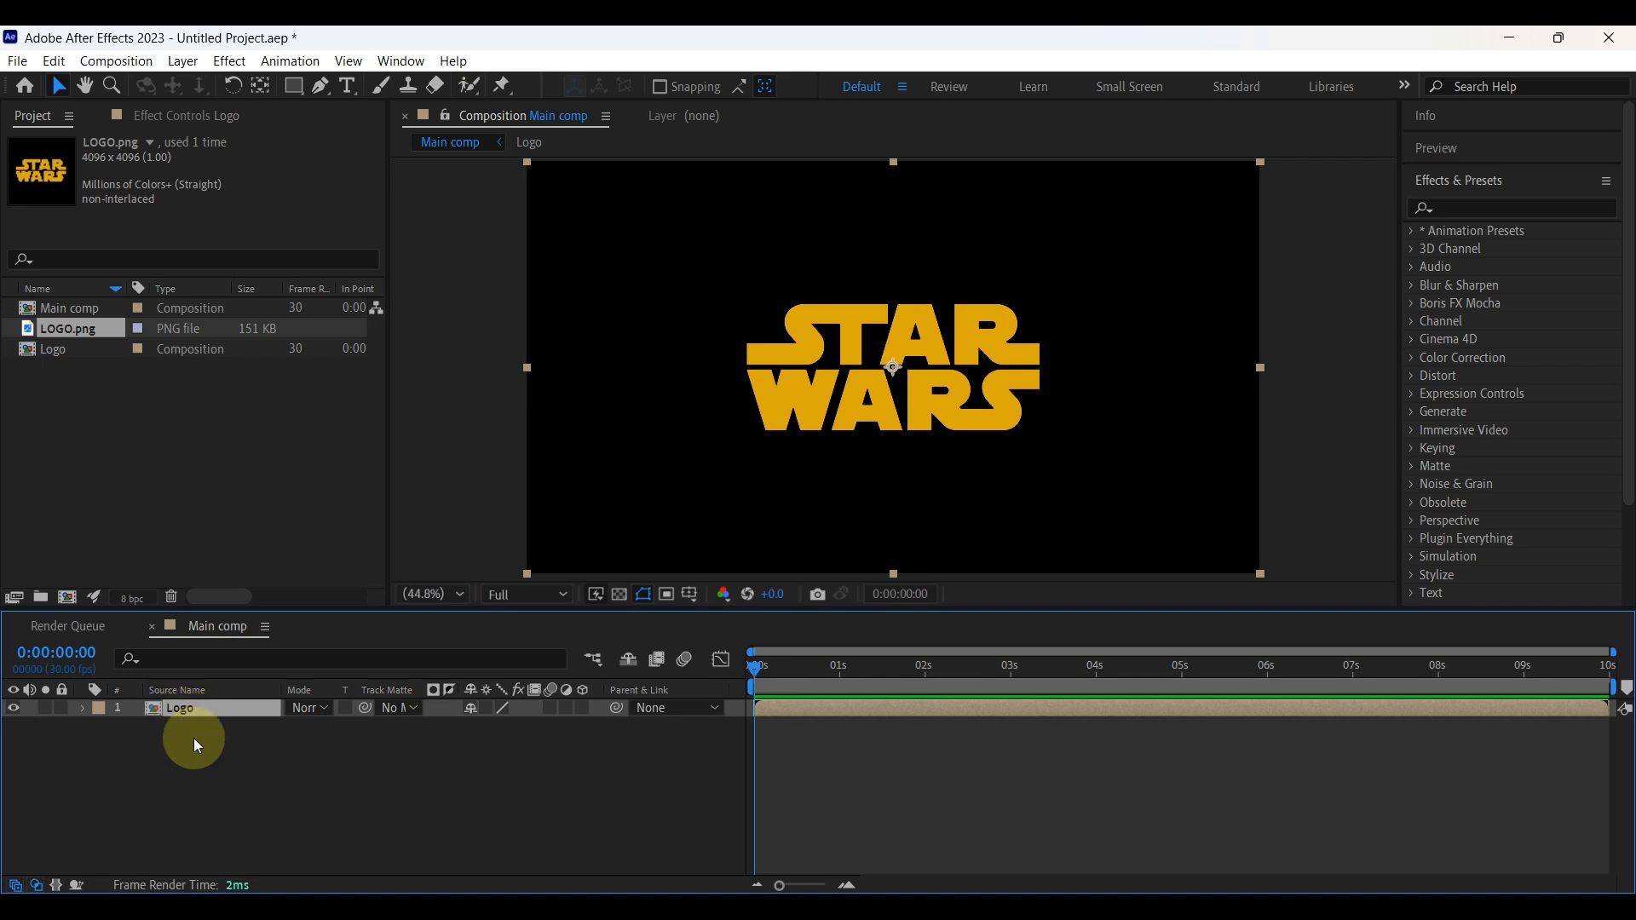
# Create a white (FFFFFF) solid layer named Map at 1920×1080 in Main comp
pyautogui.rightClick(180, 755)
pyautogui.moveTo(253, 511)
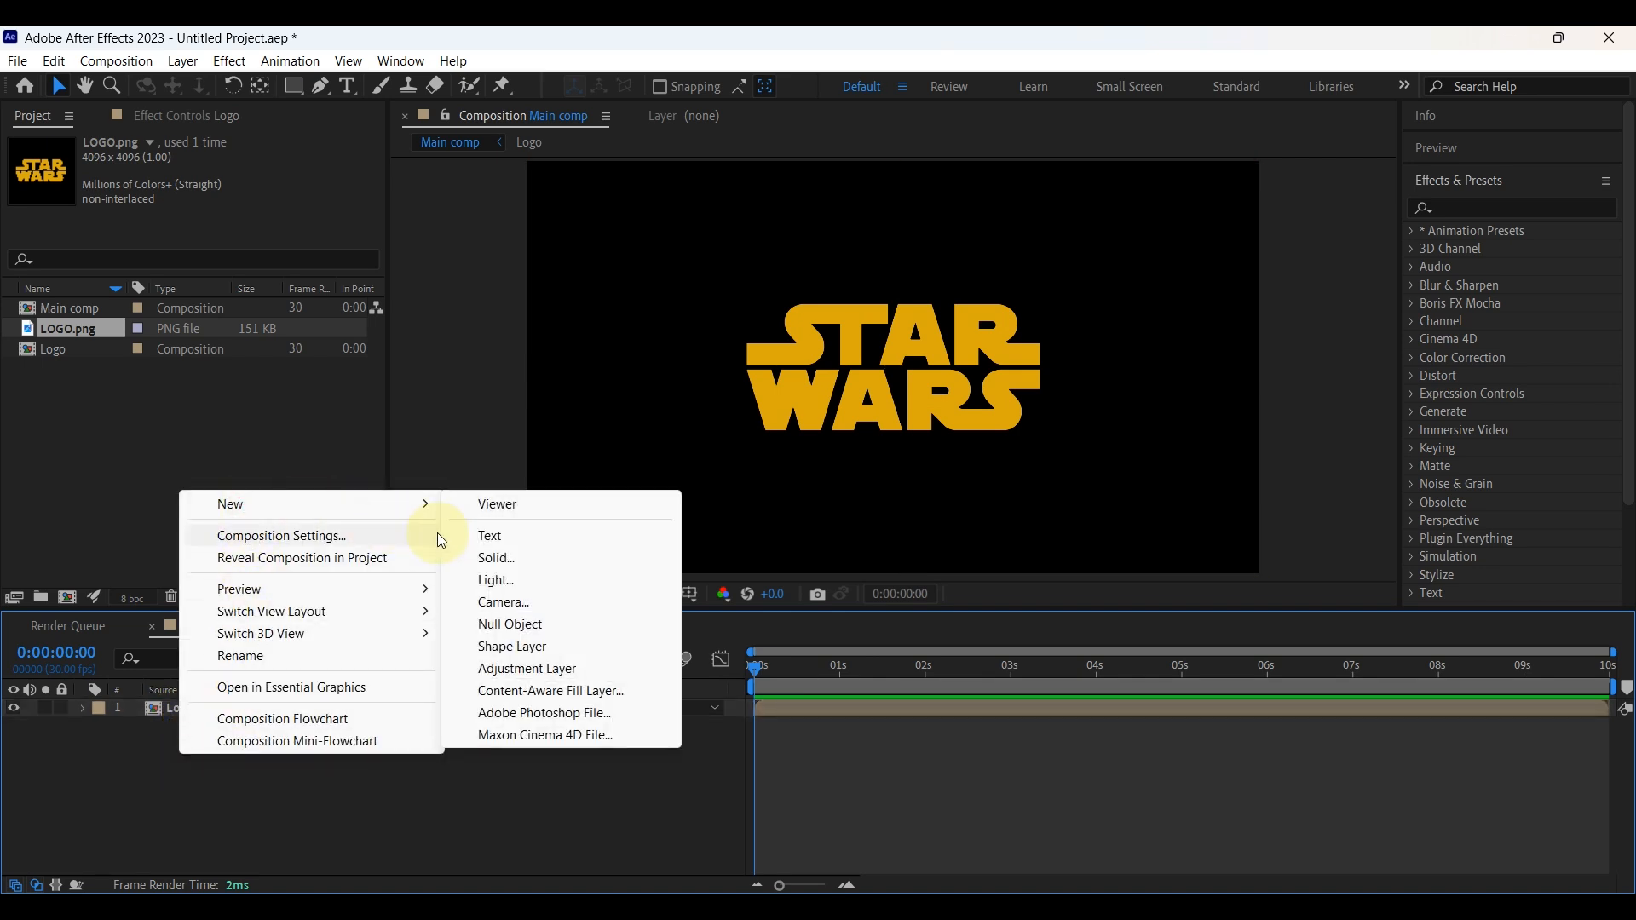
pyautogui.click(482, 555)
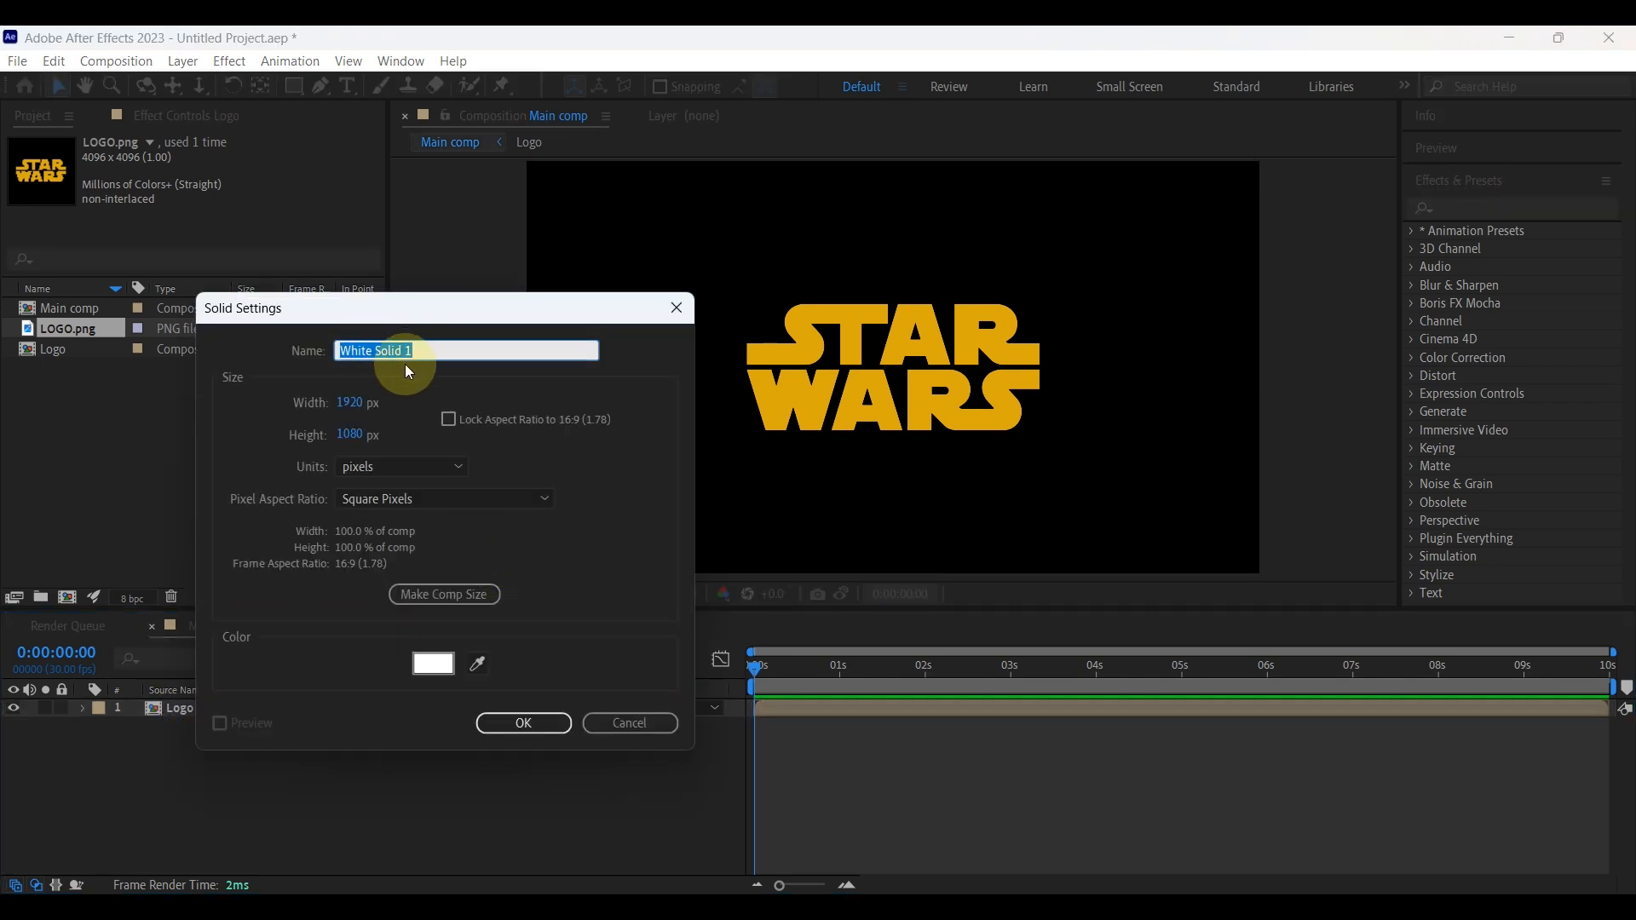
pyautogui.write('Map')
pyautogui.click(433, 663)
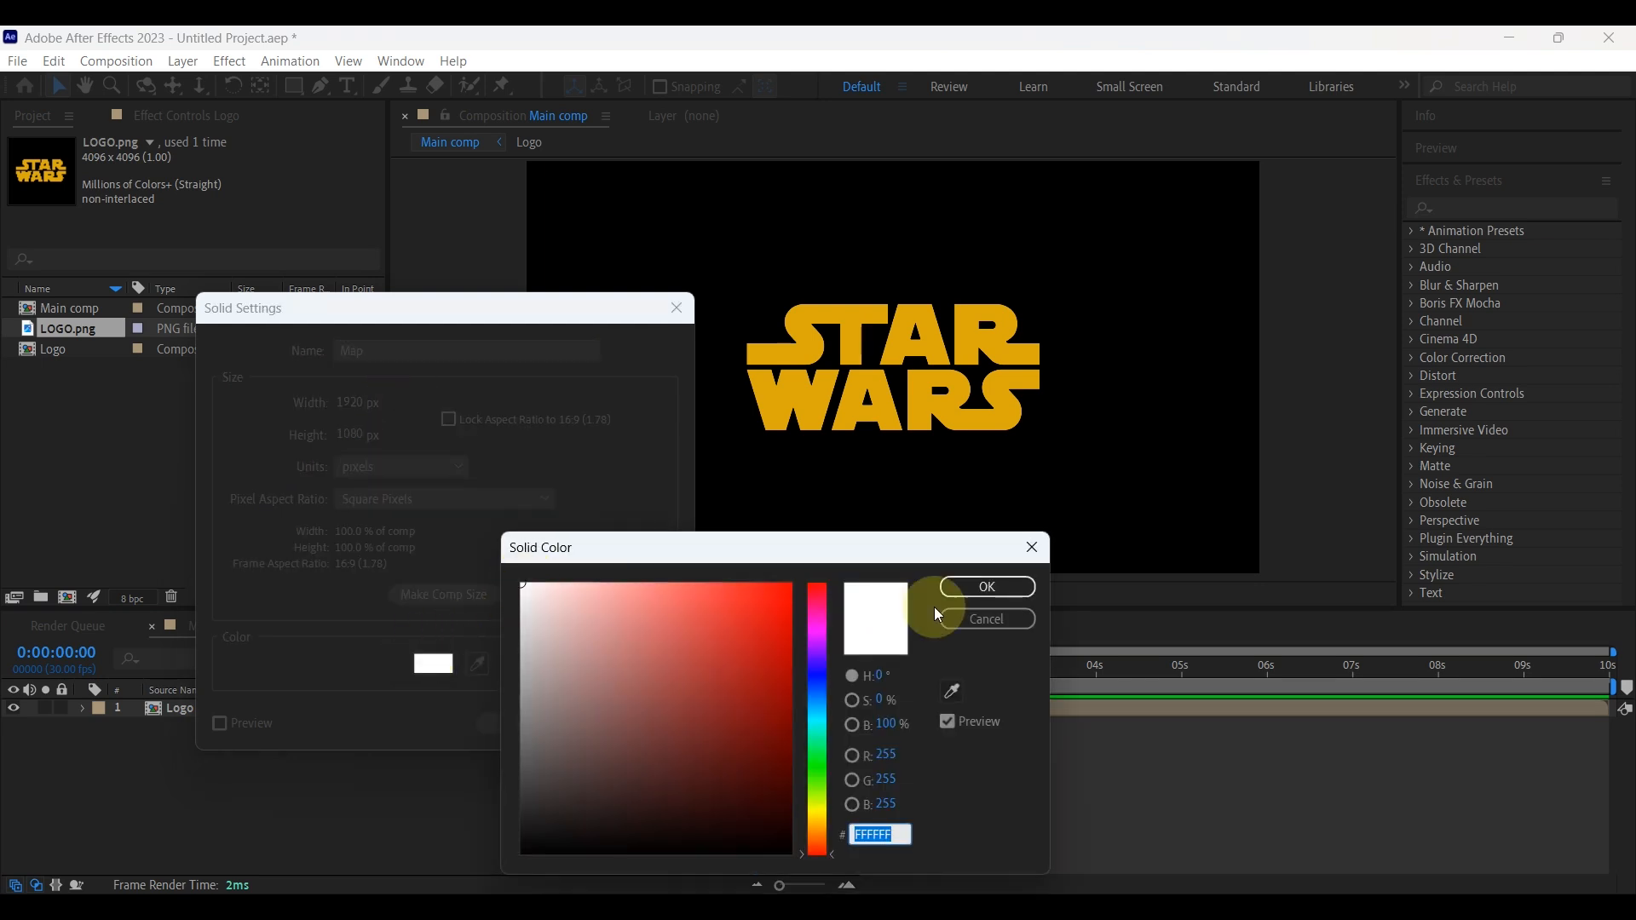
pyautogui.click(959, 588)
pyautogui.click(524, 721)
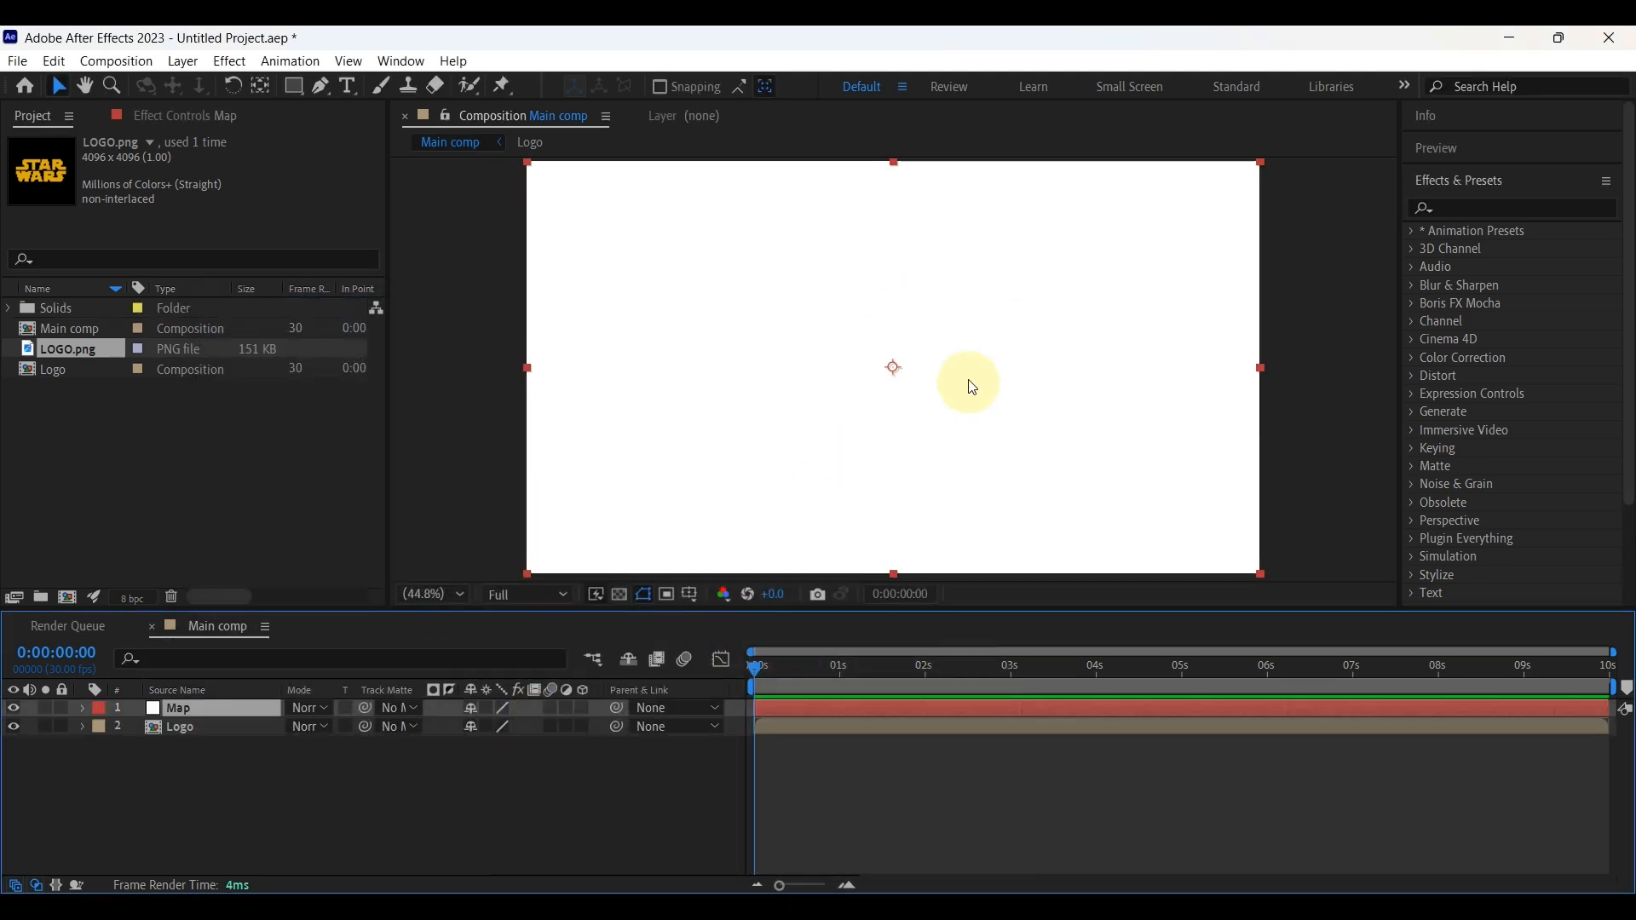
# Search the effects for "fractal" and apply Fractal Noise to the Map layer
pyautogui.click(1441, 208)
pyautogui.write('f')
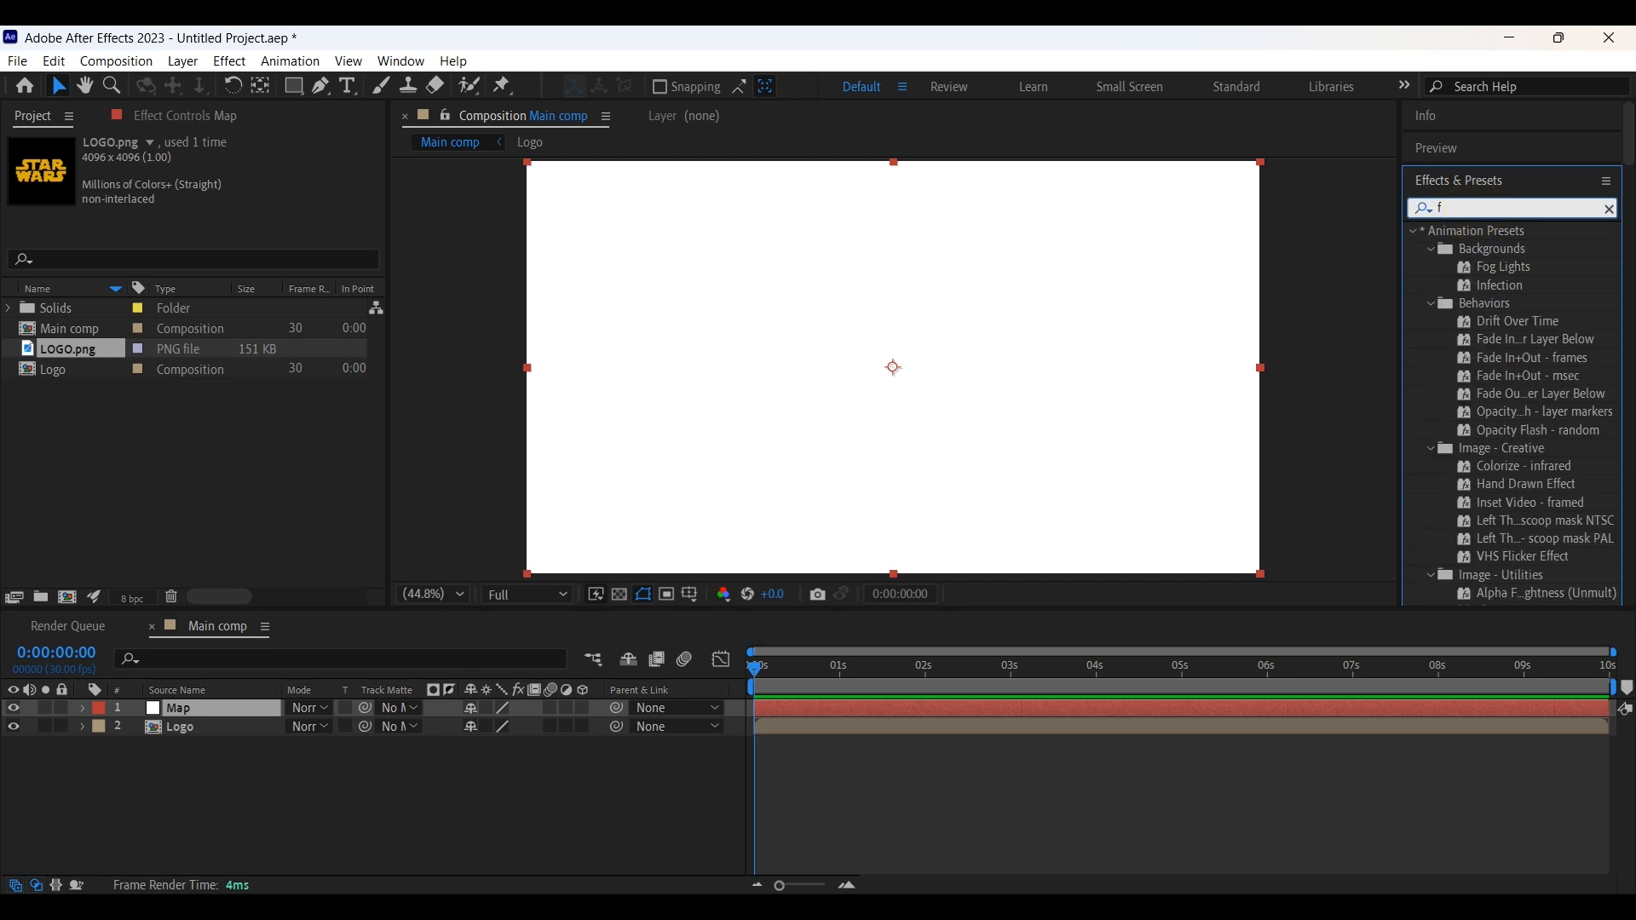
pyautogui.write('ractal')
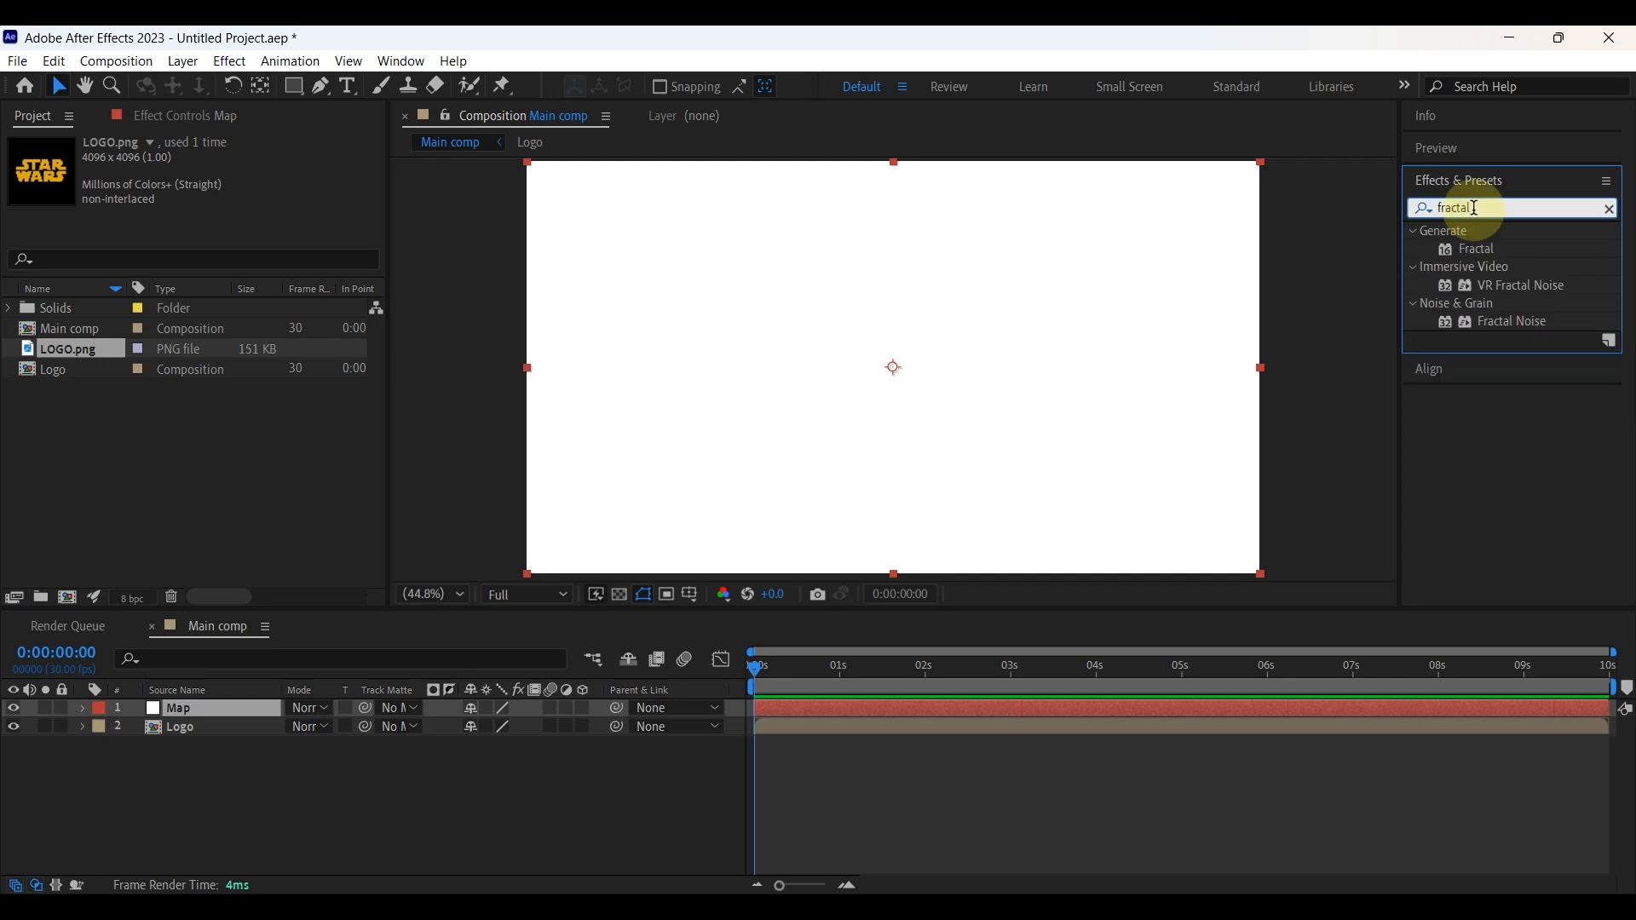
pyautogui.click(1506, 323)
pyautogui.moveTo(1517, 320); pyautogui.dragTo(240, 708)
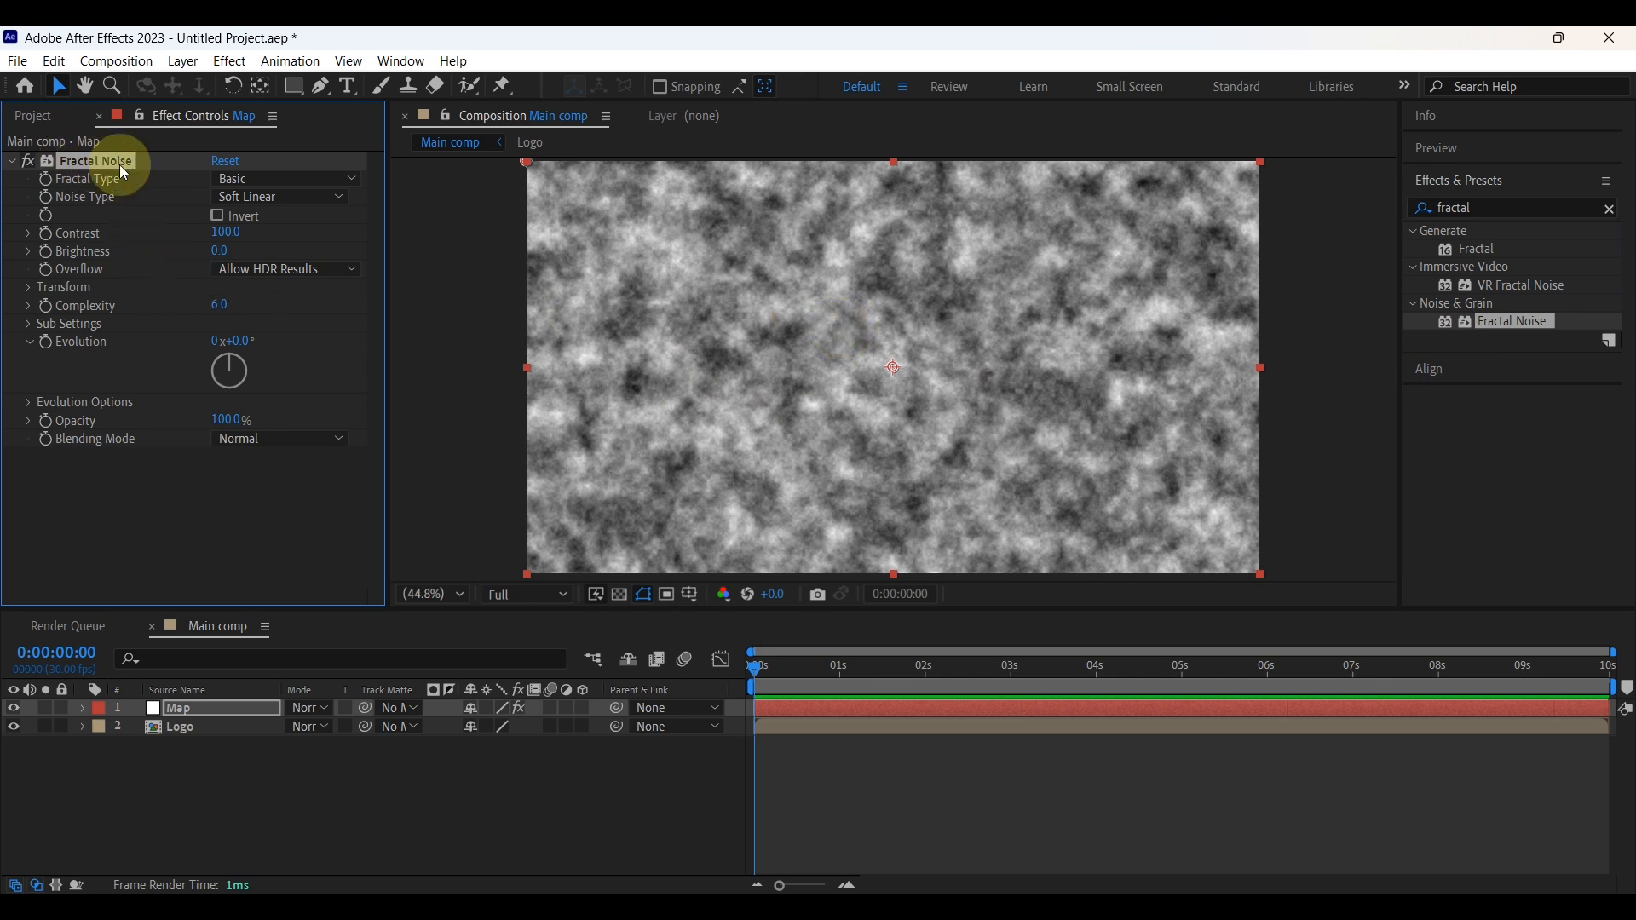
# Set the Fractal Noise contrast to 400, brightness to -75 and complexity to 1
pyautogui.click(227, 233)
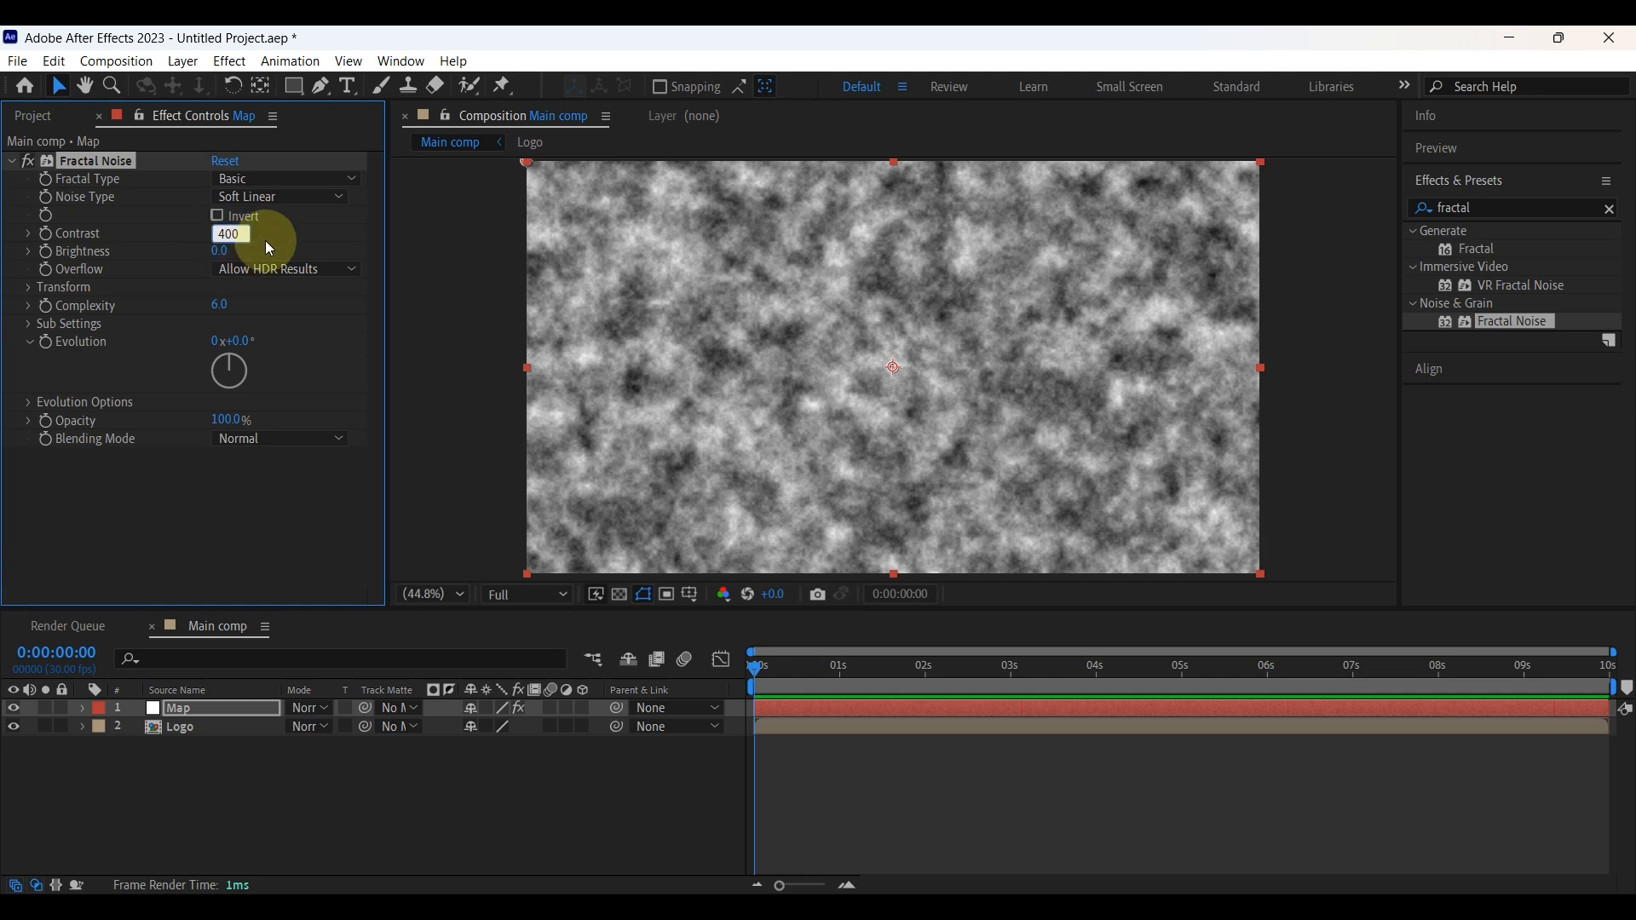
pyautogui.press('Return')
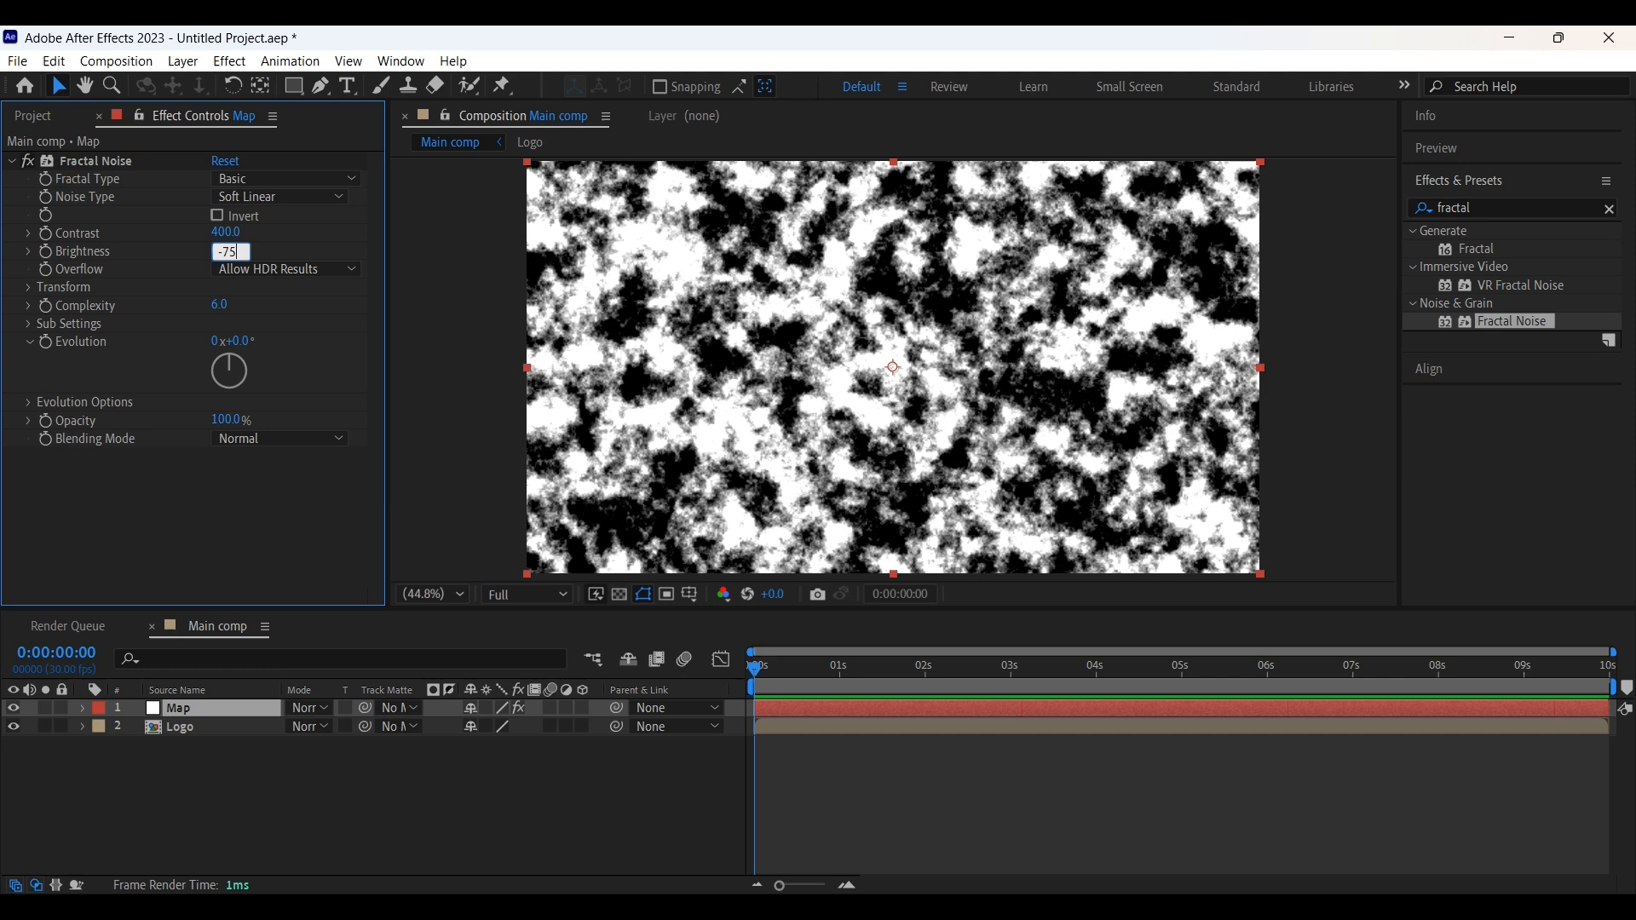
pyautogui.click(263, 253)
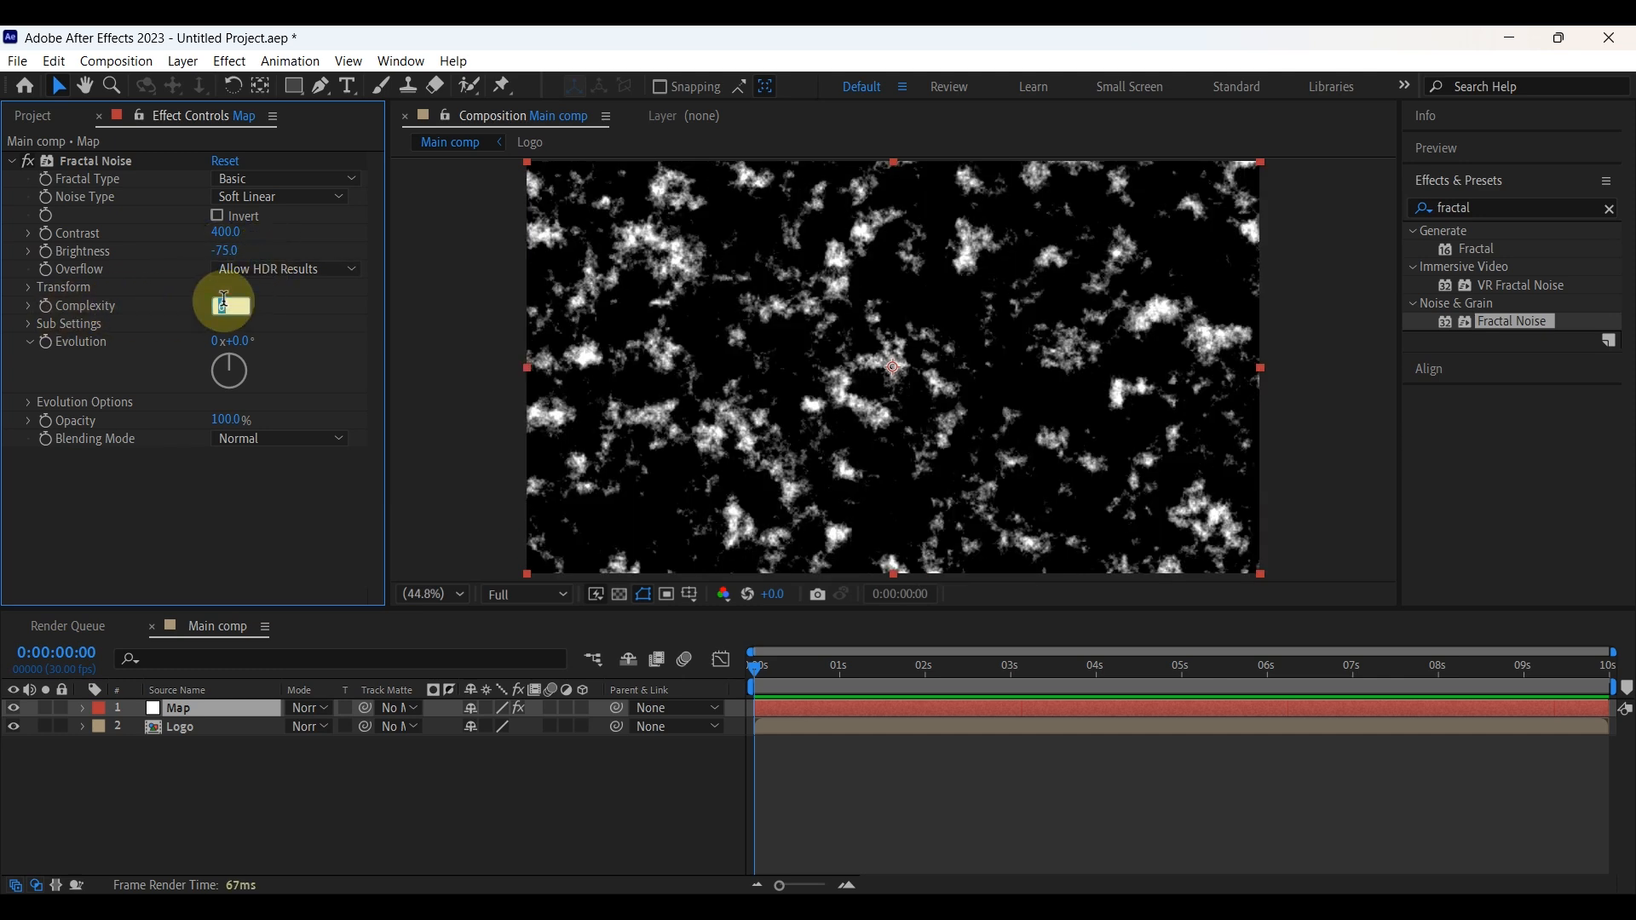
pyautogui.click(227, 312)
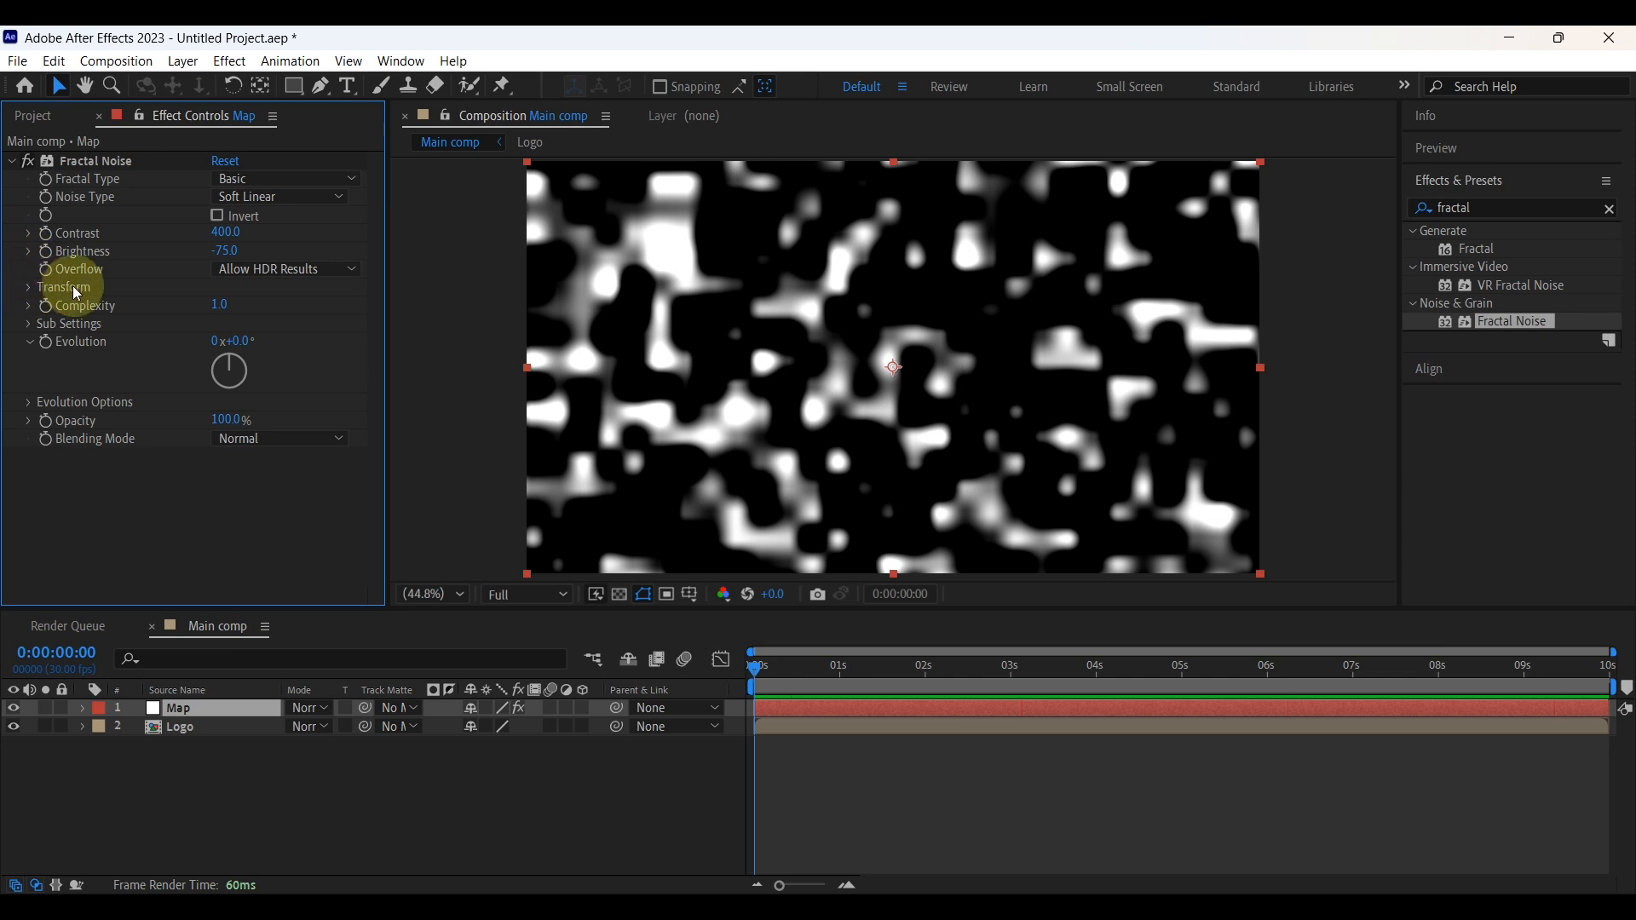
# Turn off uniform scaling in the Fractal Noise transform and set both scale width and scale height to 600
pyautogui.click(31, 289)
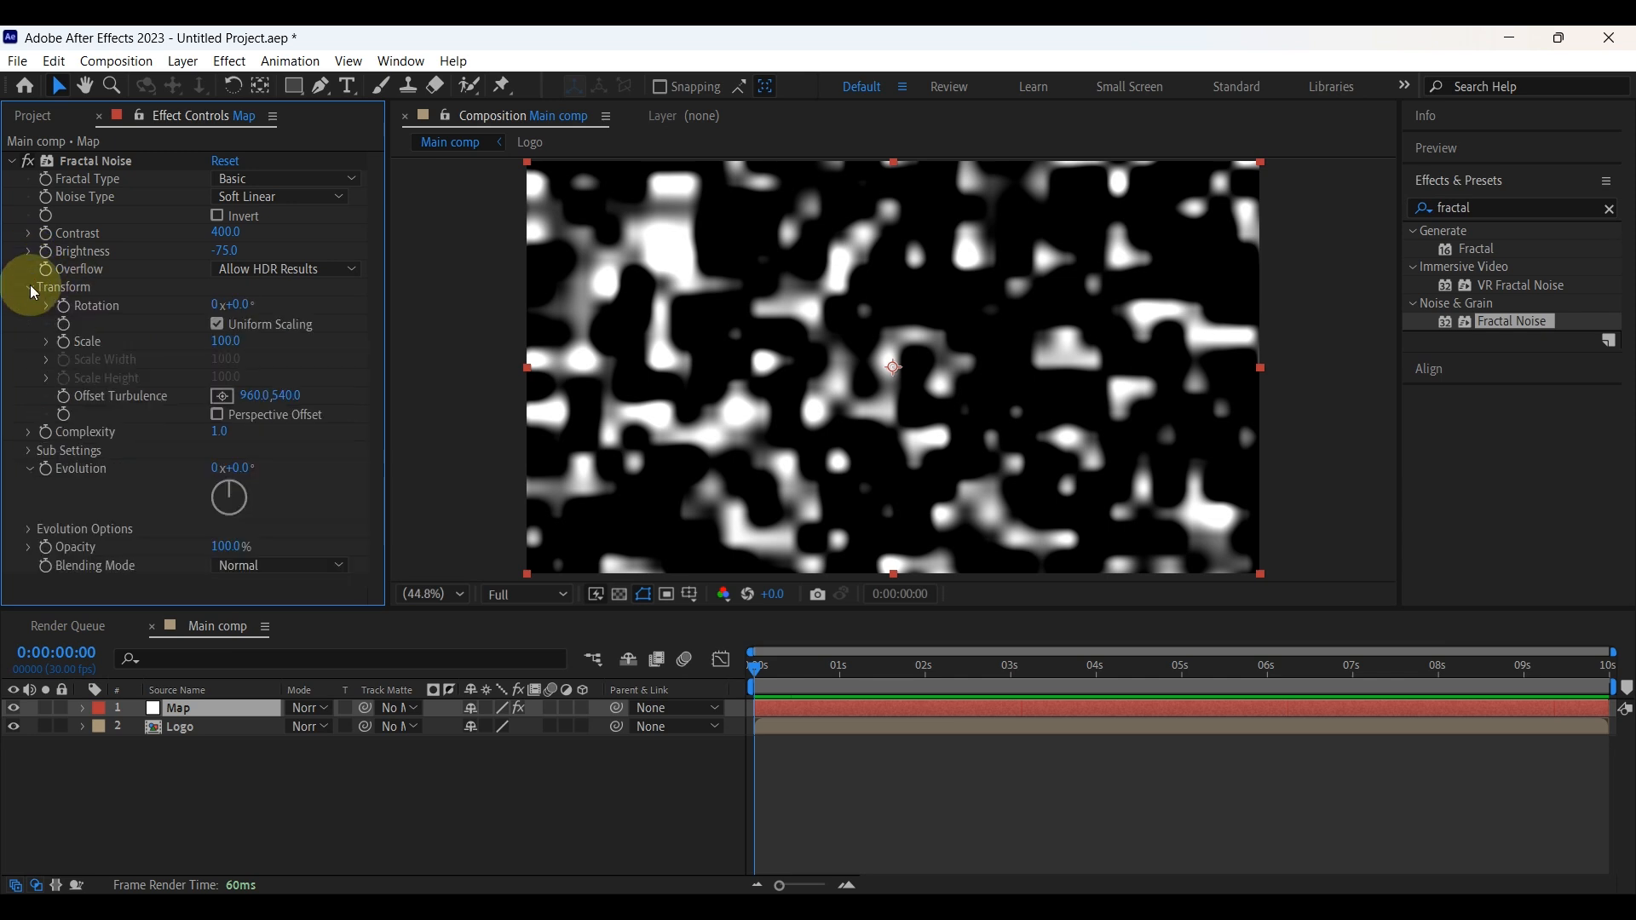
pyautogui.click(219, 323)
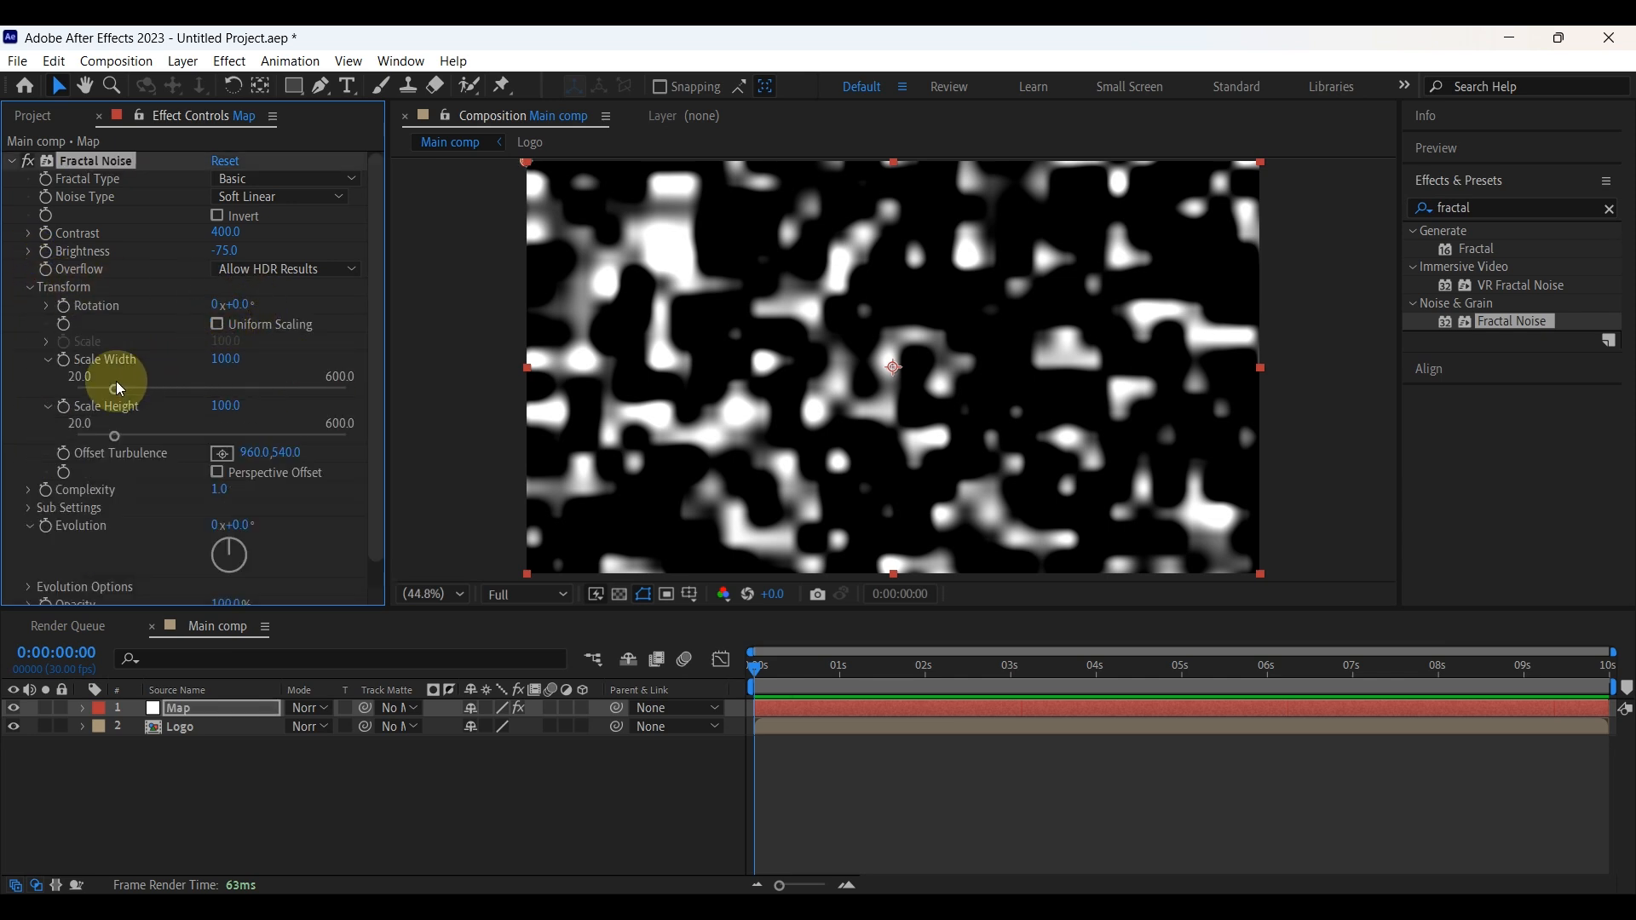
pyautogui.moveTo(115, 390); pyautogui.dragTo(350, 392)
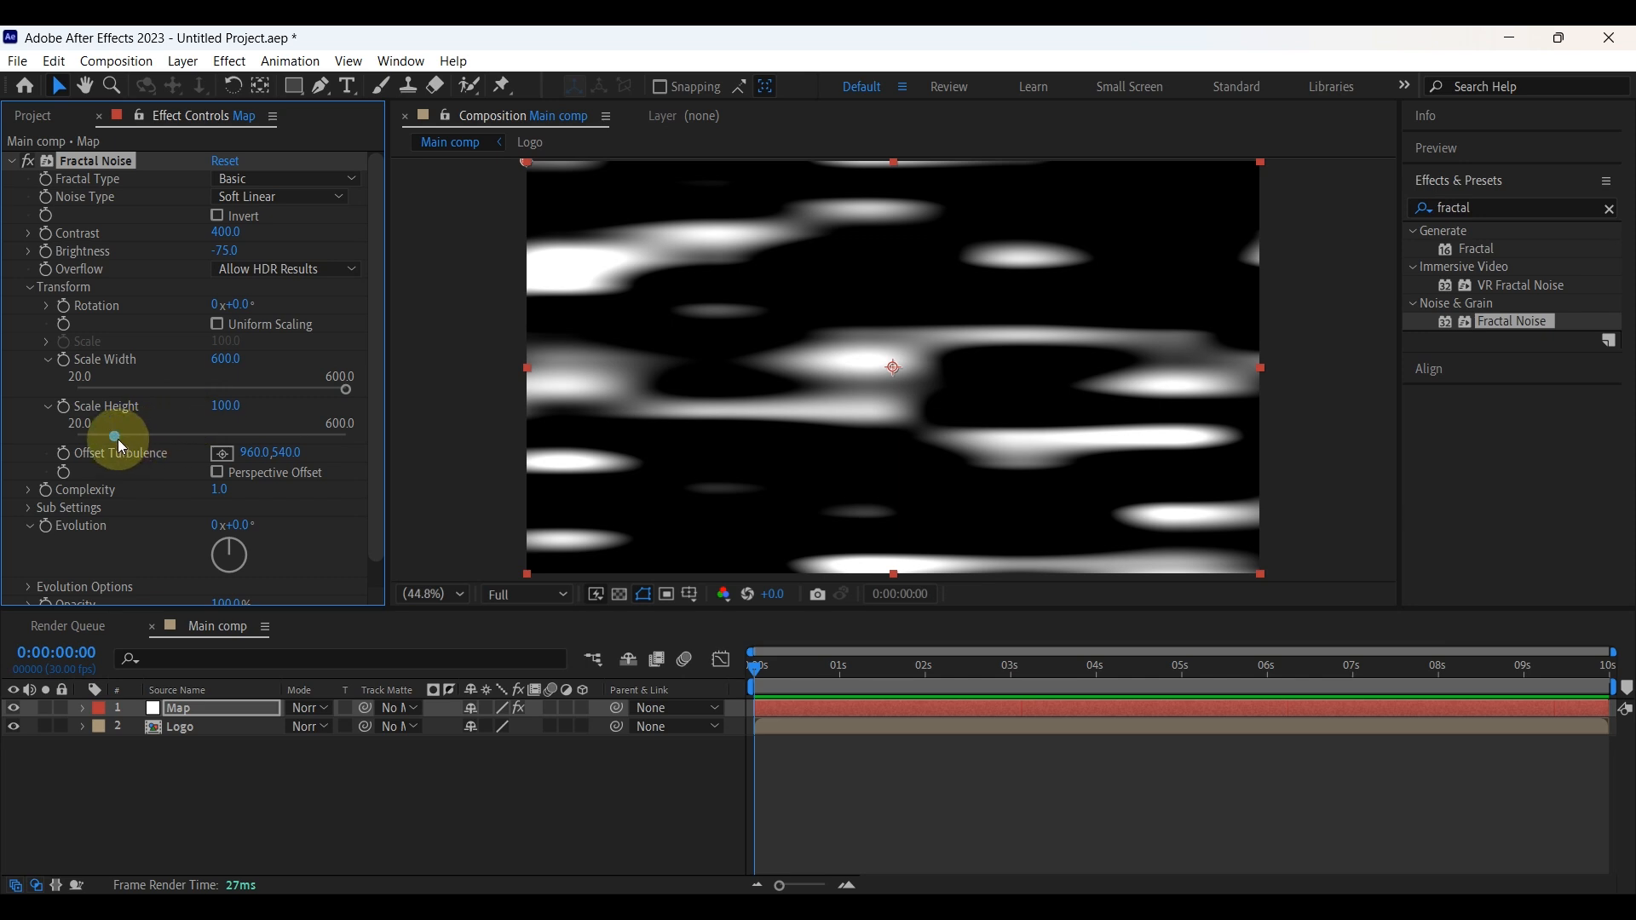
pyautogui.moveTo(118, 438); pyautogui.dragTo(357, 442)
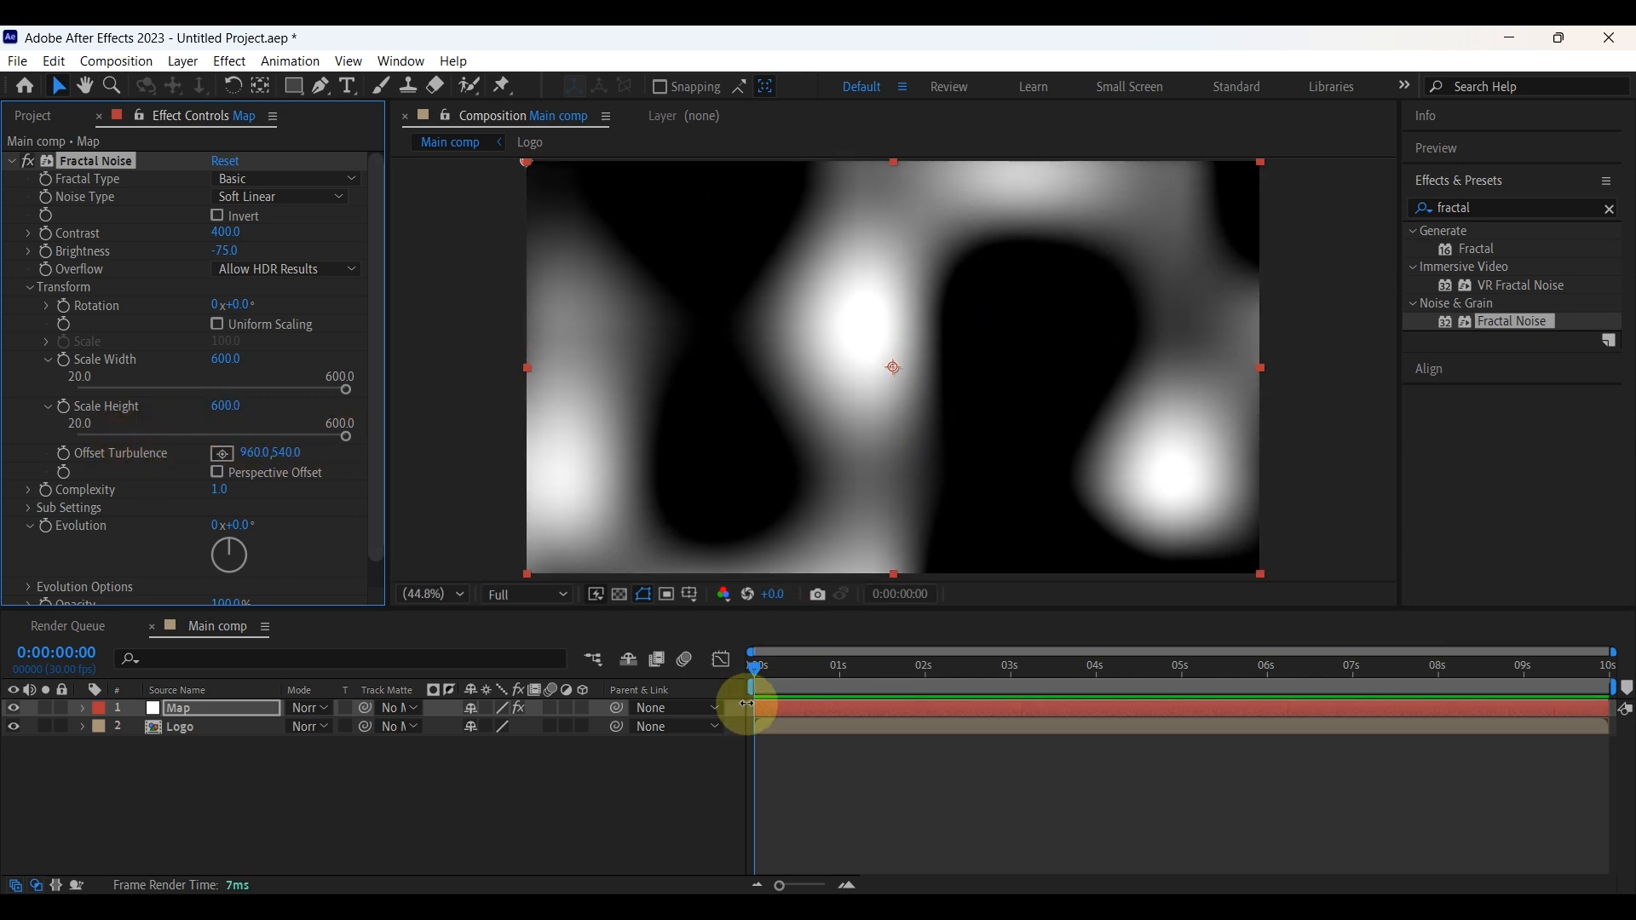
# Animate the Fractal Noise Offset Turbulence with a keyframe of 301, 540 at 0 seconds and one with a larger horizontal offset at 0:00:02:15
pyautogui.click(755, 668)
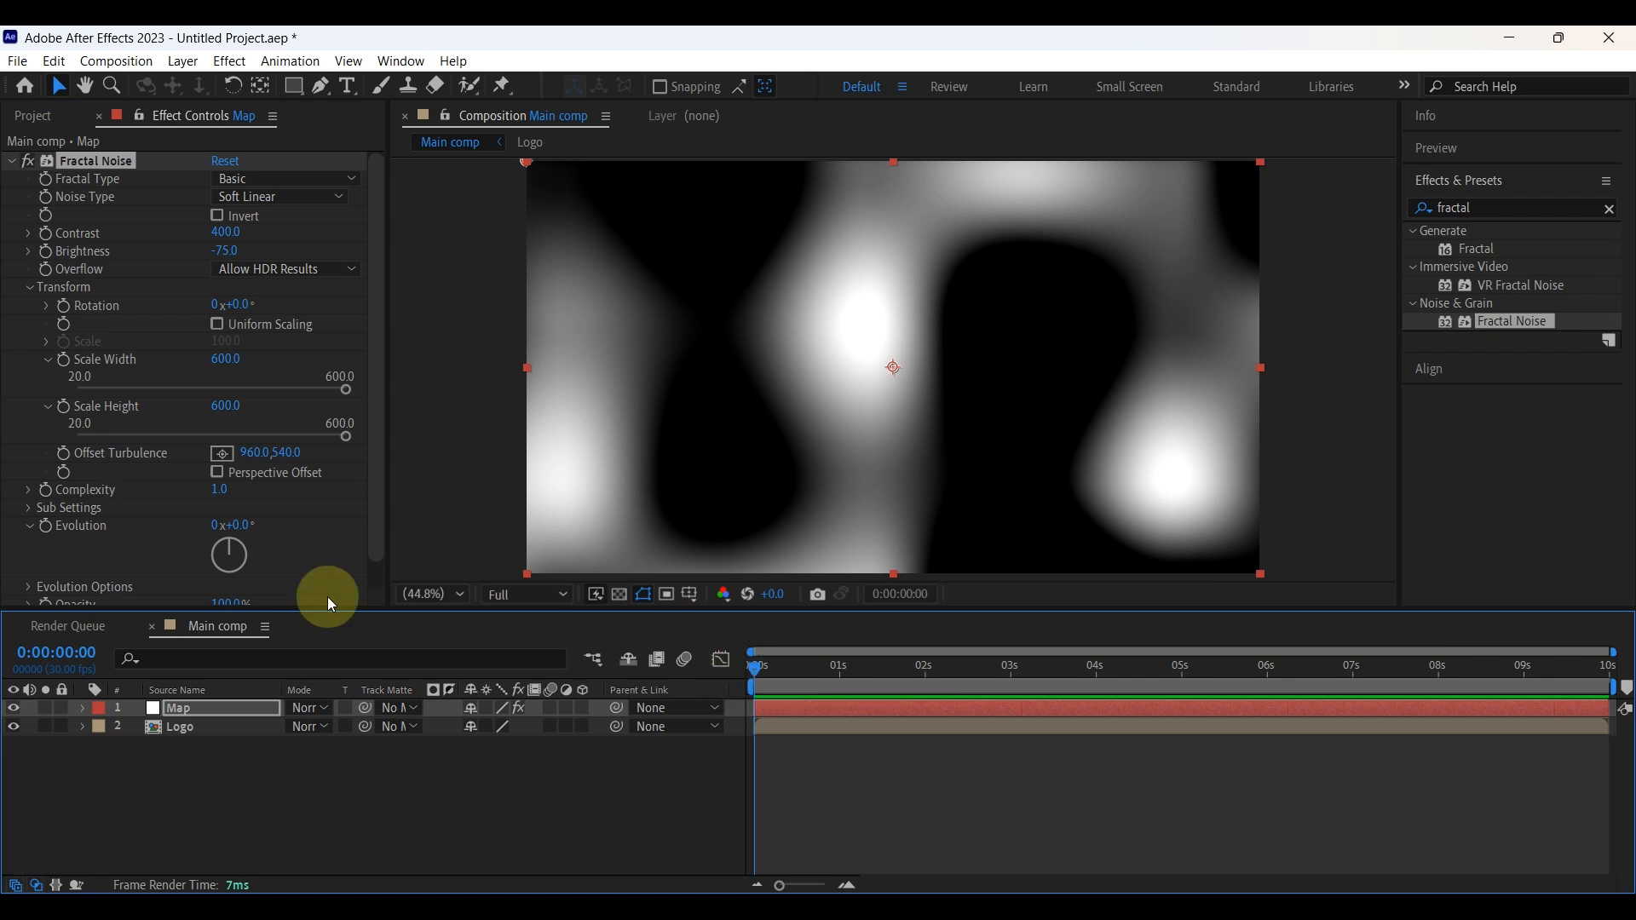
pyautogui.click(64, 456)
pyautogui.moveTo(250, 453); pyautogui.dragTo(109, 454)
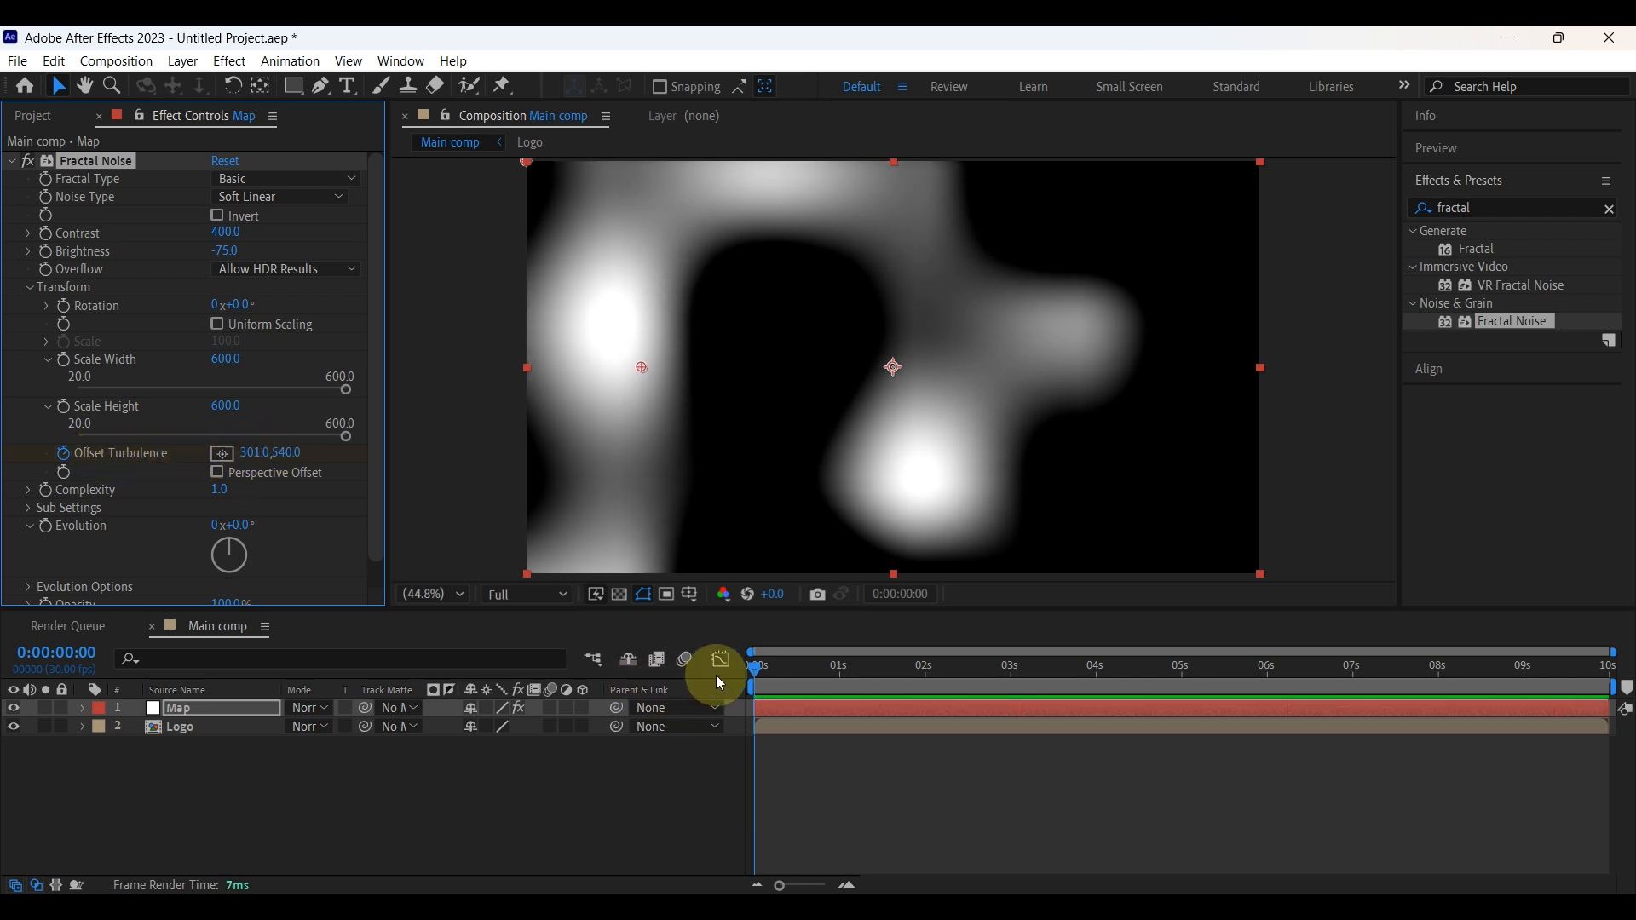
pyautogui.moveTo(749, 666); pyautogui.dragTo(970, 670)
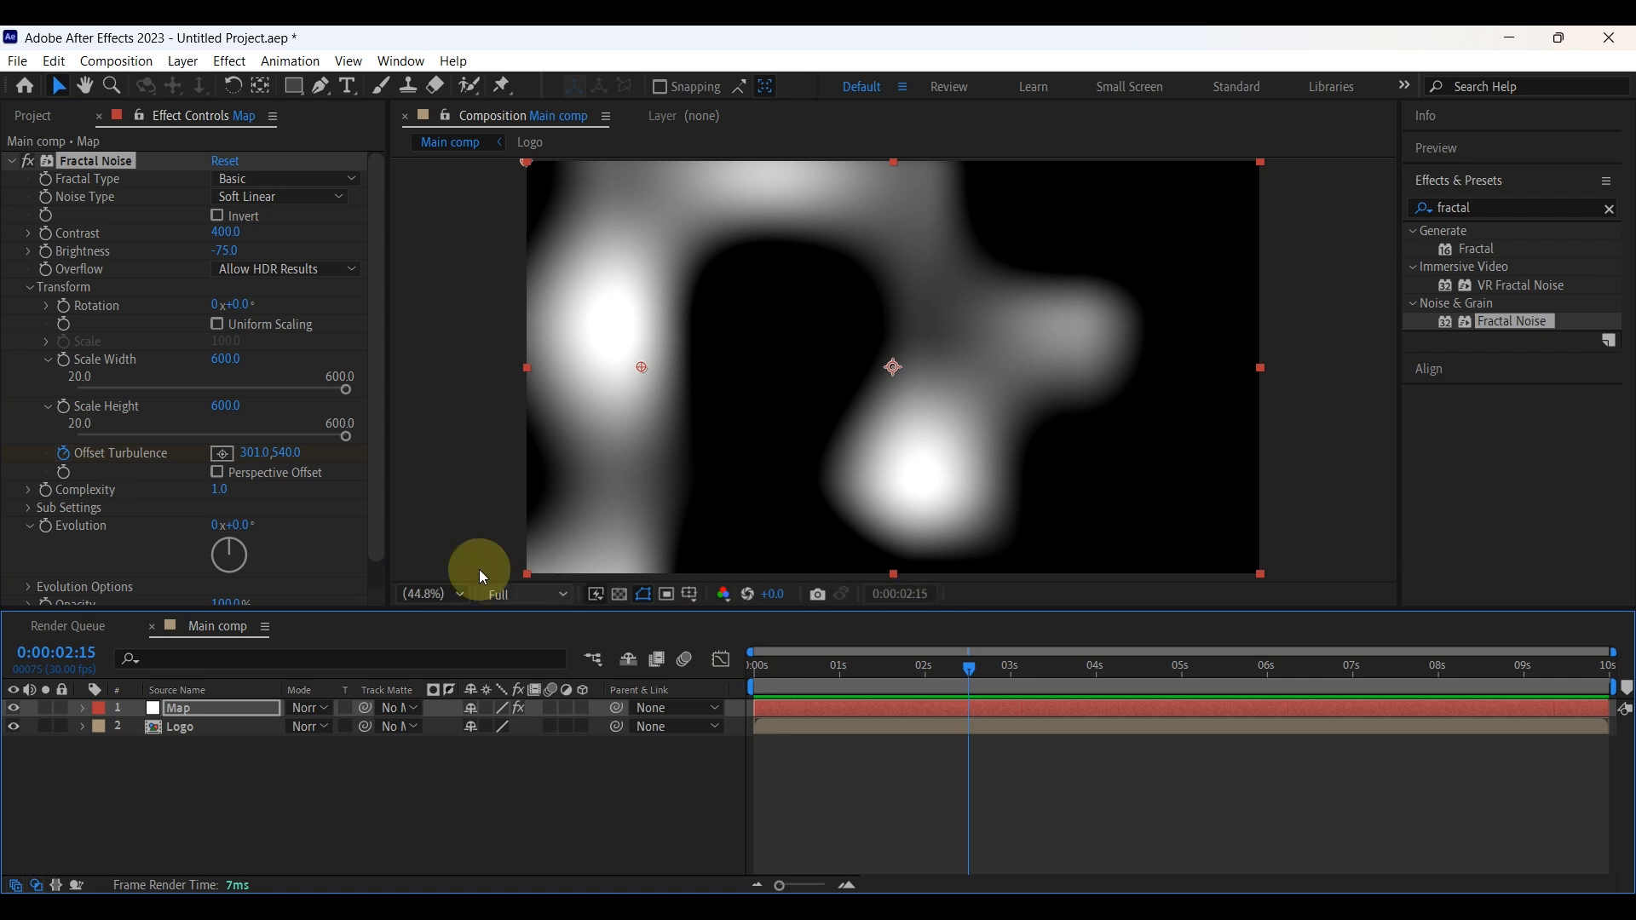
pyautogui.moveTo(252, 456); pyautogui.dragTo(553, 457)
# Preview the moving noise animation from the beginning and return the playhead to the start
pyautogui.moveTo(963, 671); pyautogui.dragTo(724, 656)
pyautogui.click(1485, 148)
pyautogui.click(1510, 178)
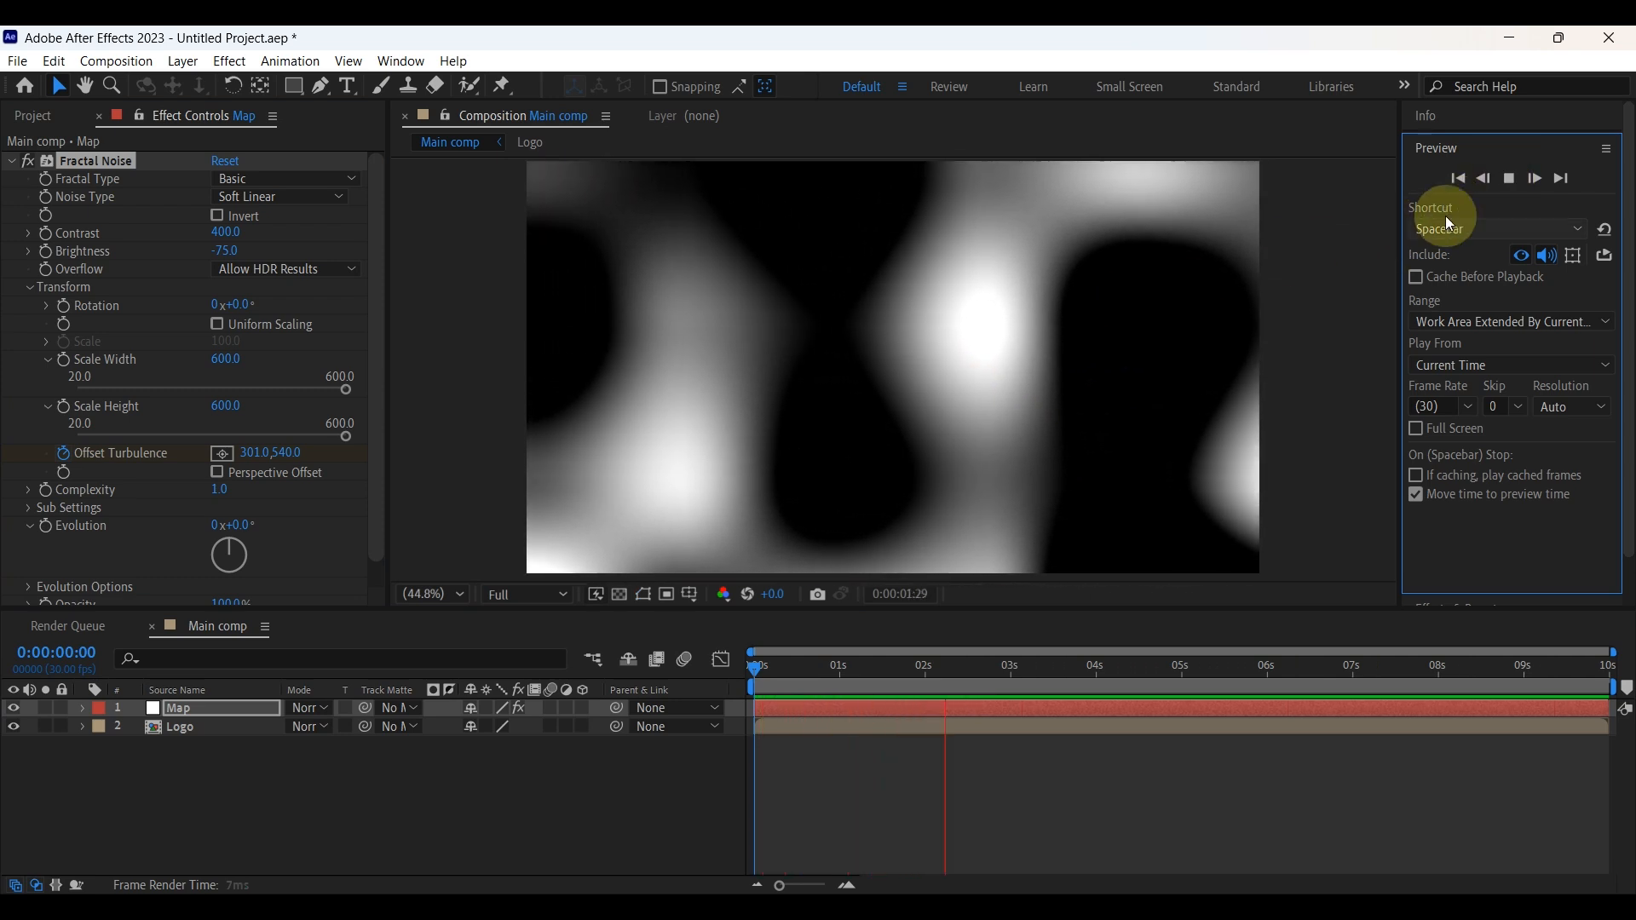
pyautogui.click(1510, 178)
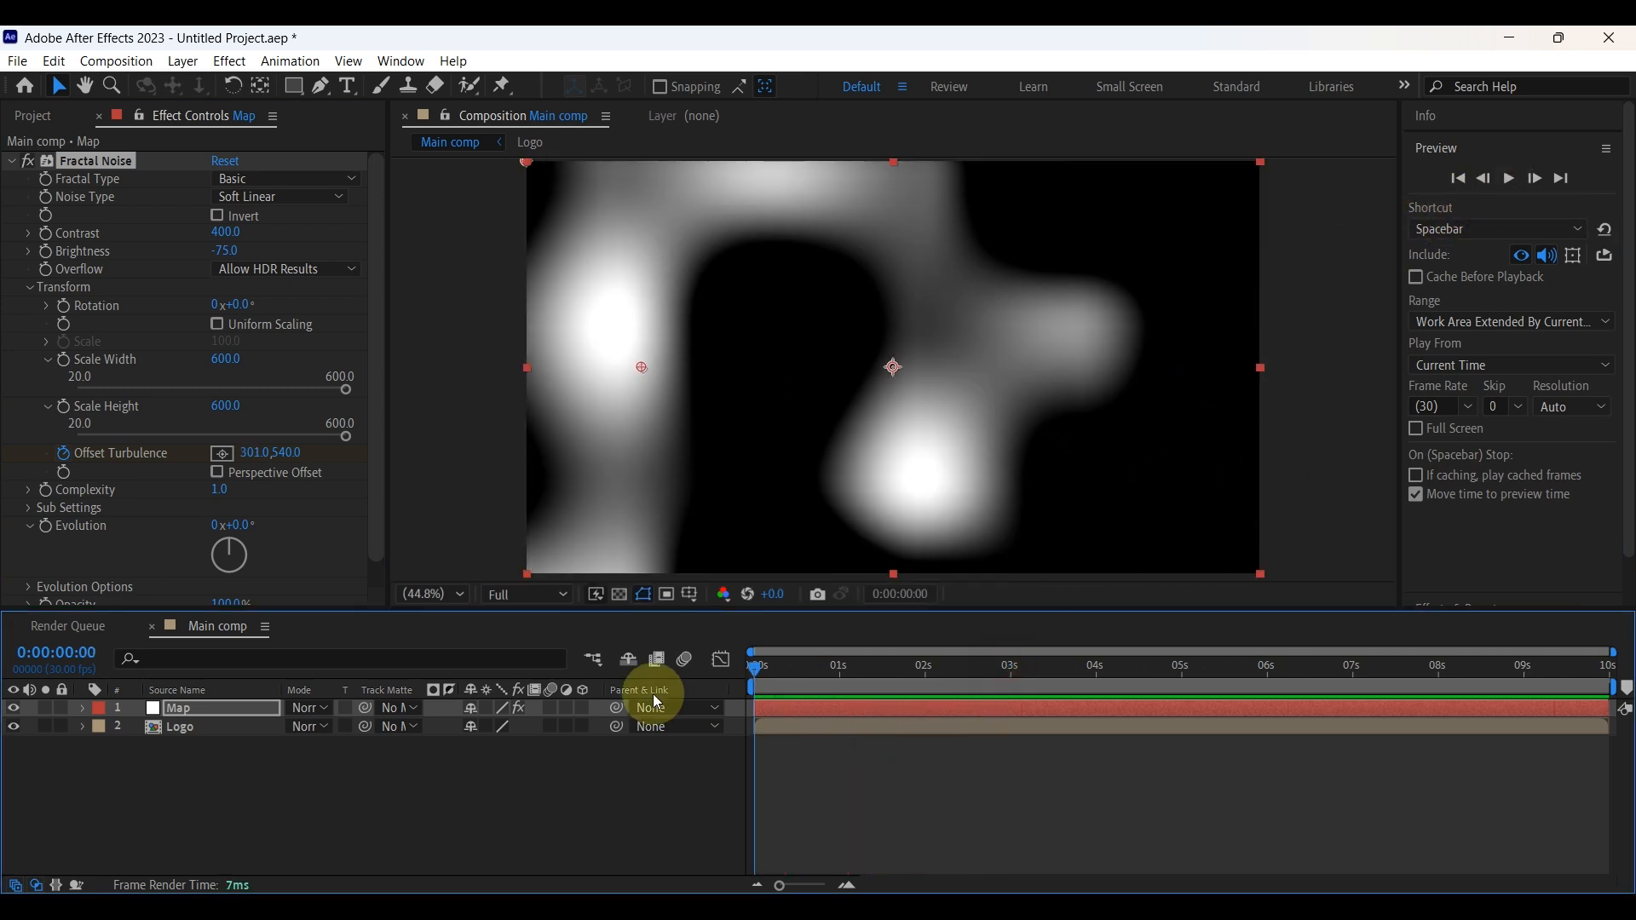
pyautogui.press('Home')
# Collapse the Fractal Noise settings, place the Map layer beneath Logo and set Logo as Map's track matte
pyautogui.click(11, 161)
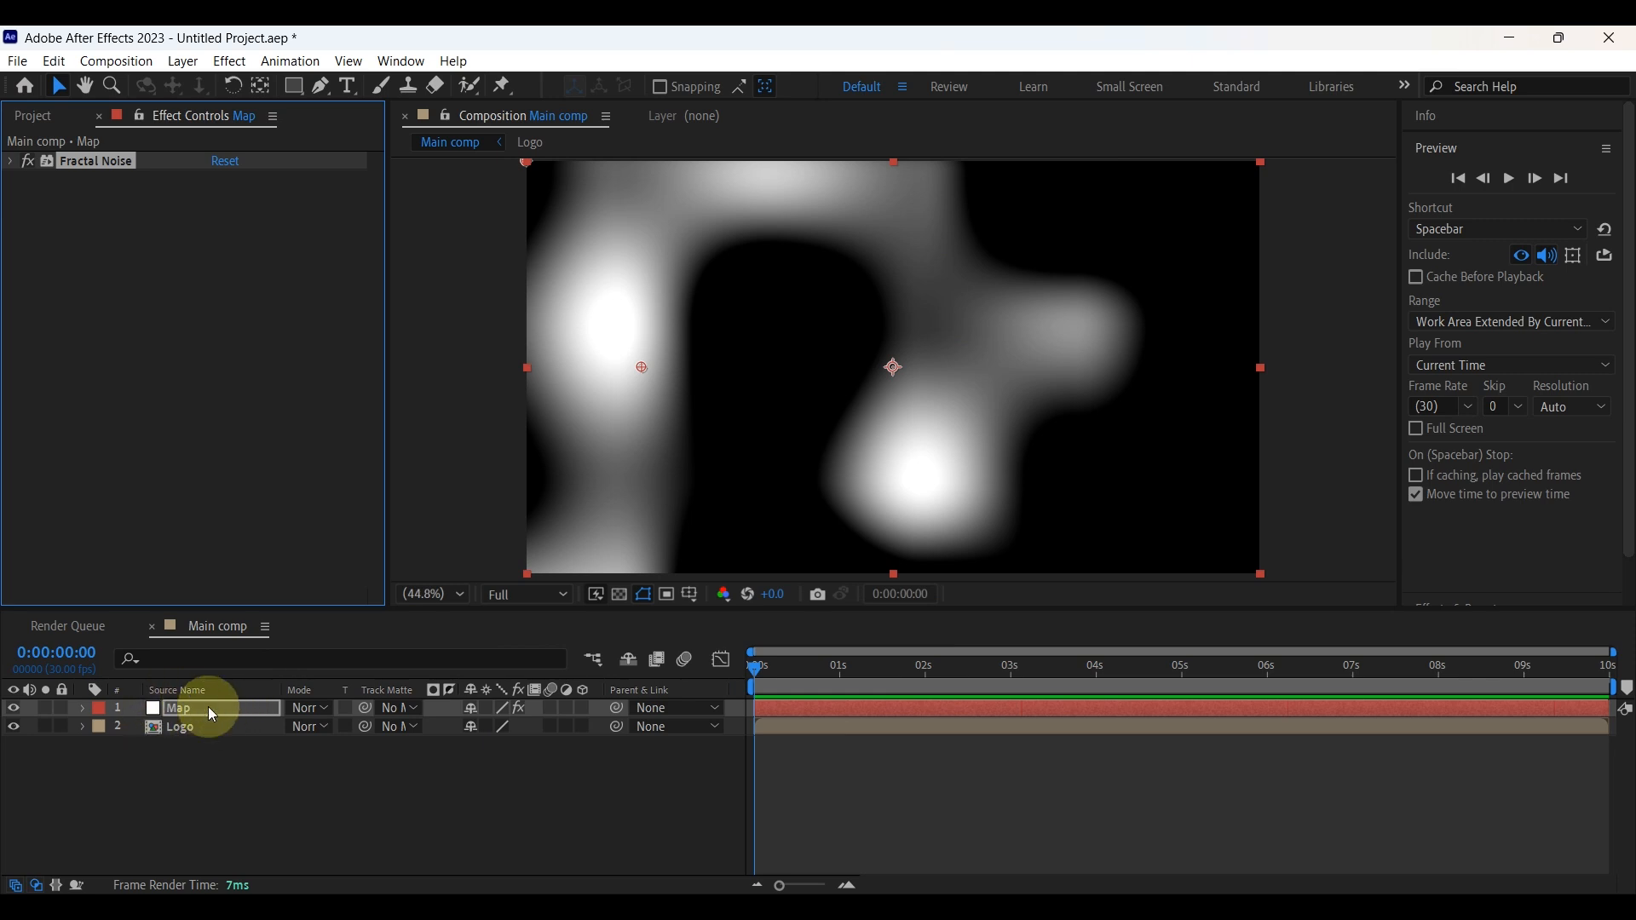
pyautogui.moveTo(208, 707)
pyautogui.mouseDown()
pyautogui.moveTo(182, 705)
pyautogui.moveTo(222, 753)
pyautogui.moveTo(184, 727)
pyautogui.mouseUp()
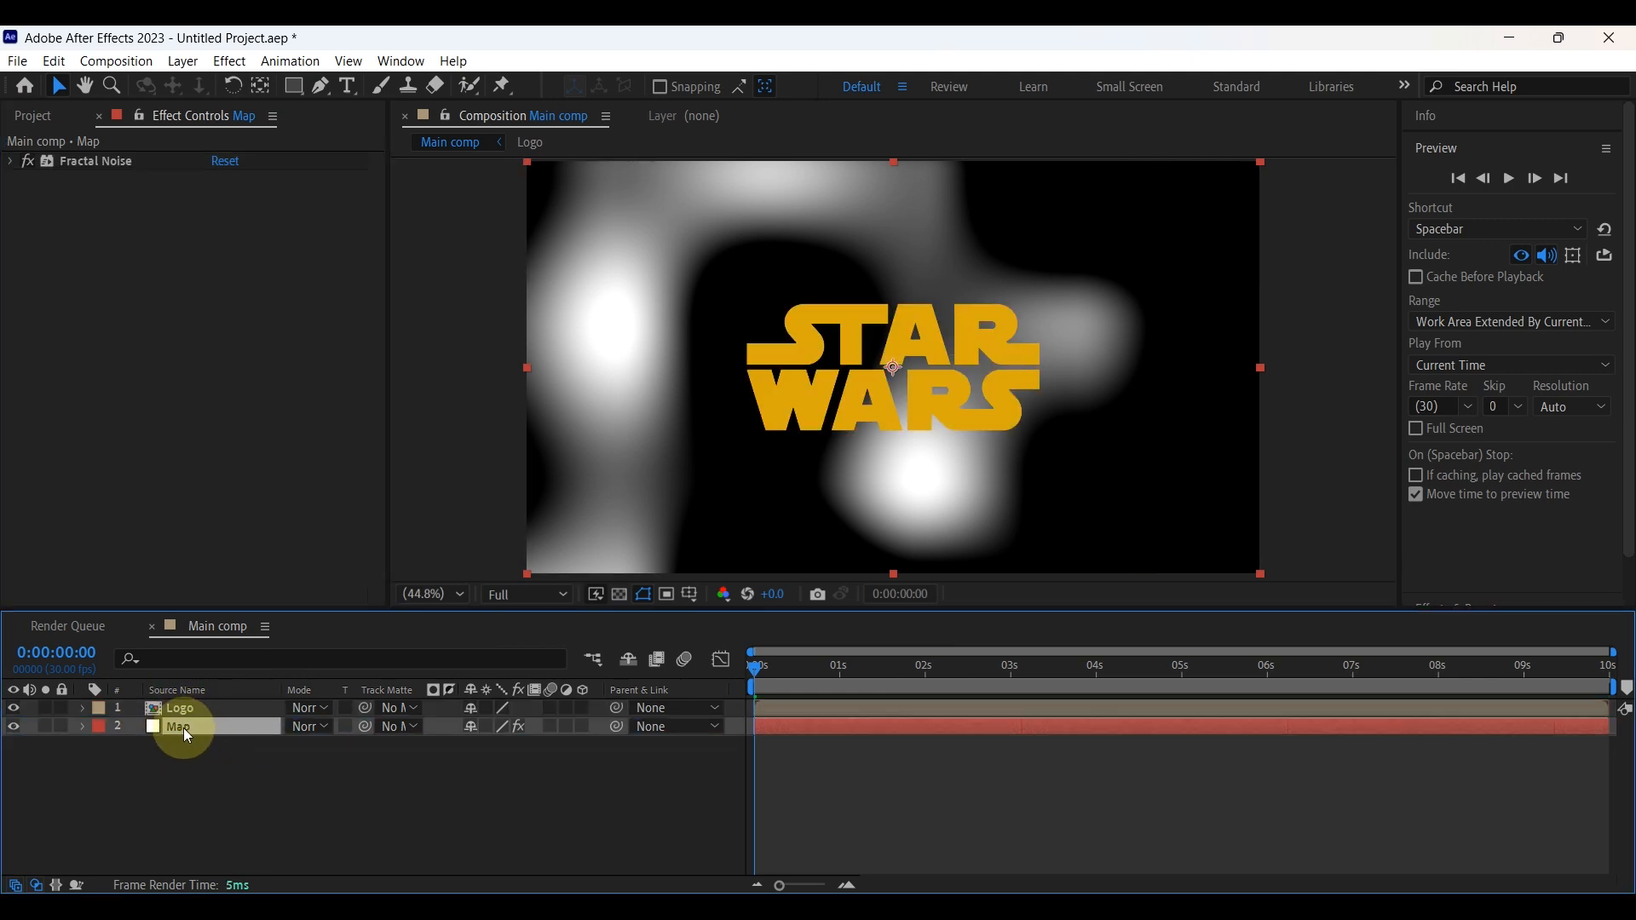
pyautogui.click(401, 726)
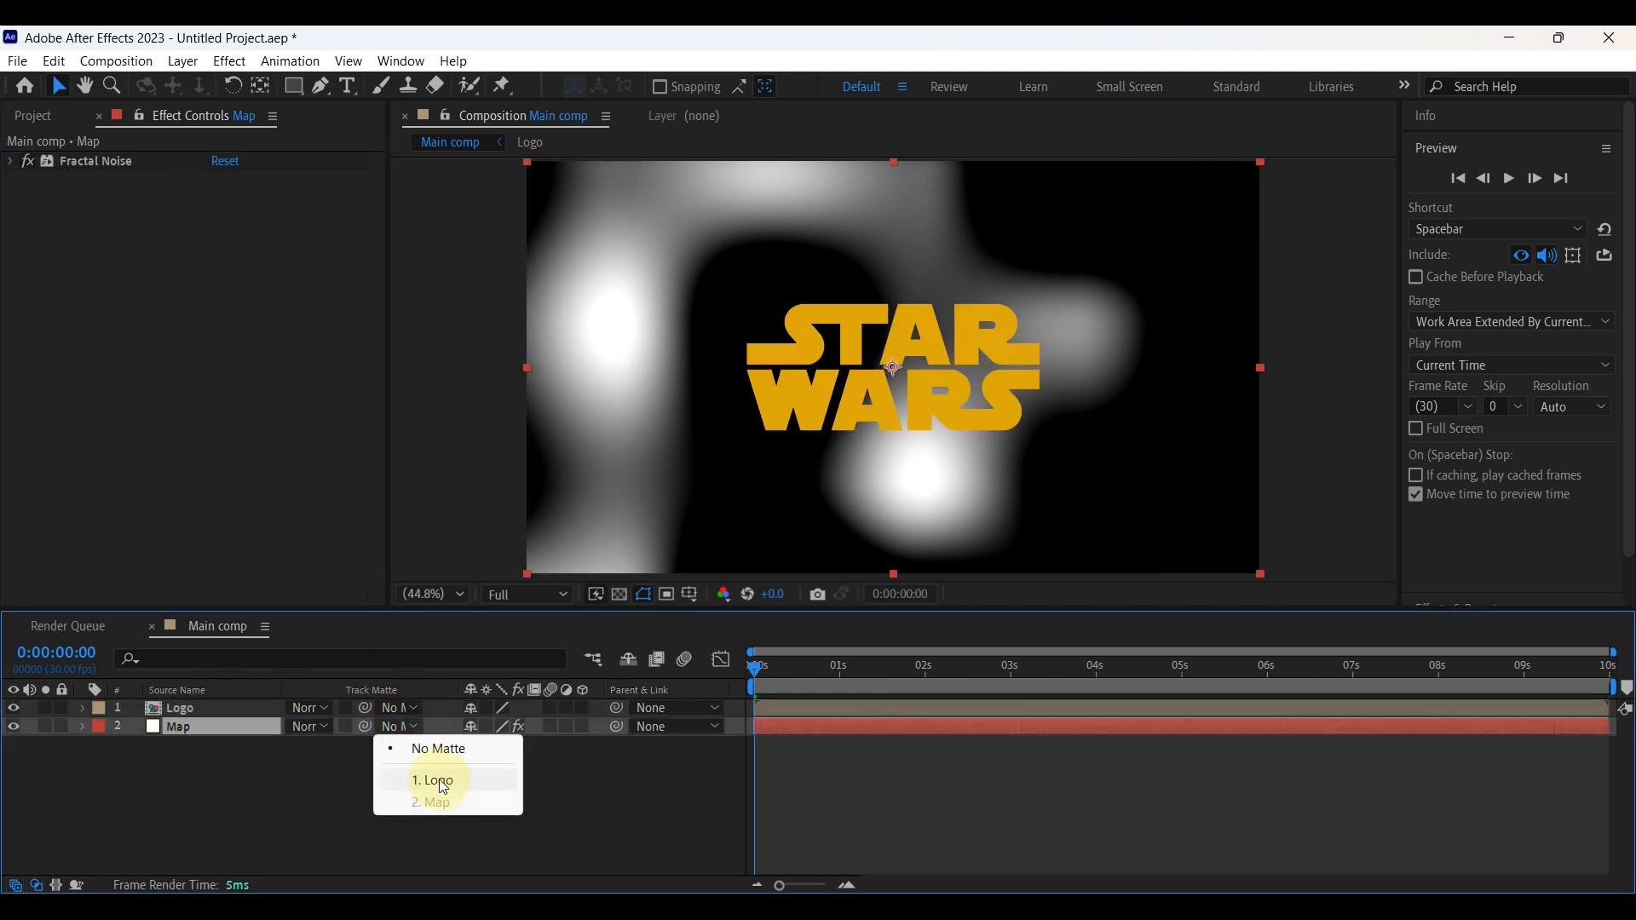
pyautogui.click(432, 778)
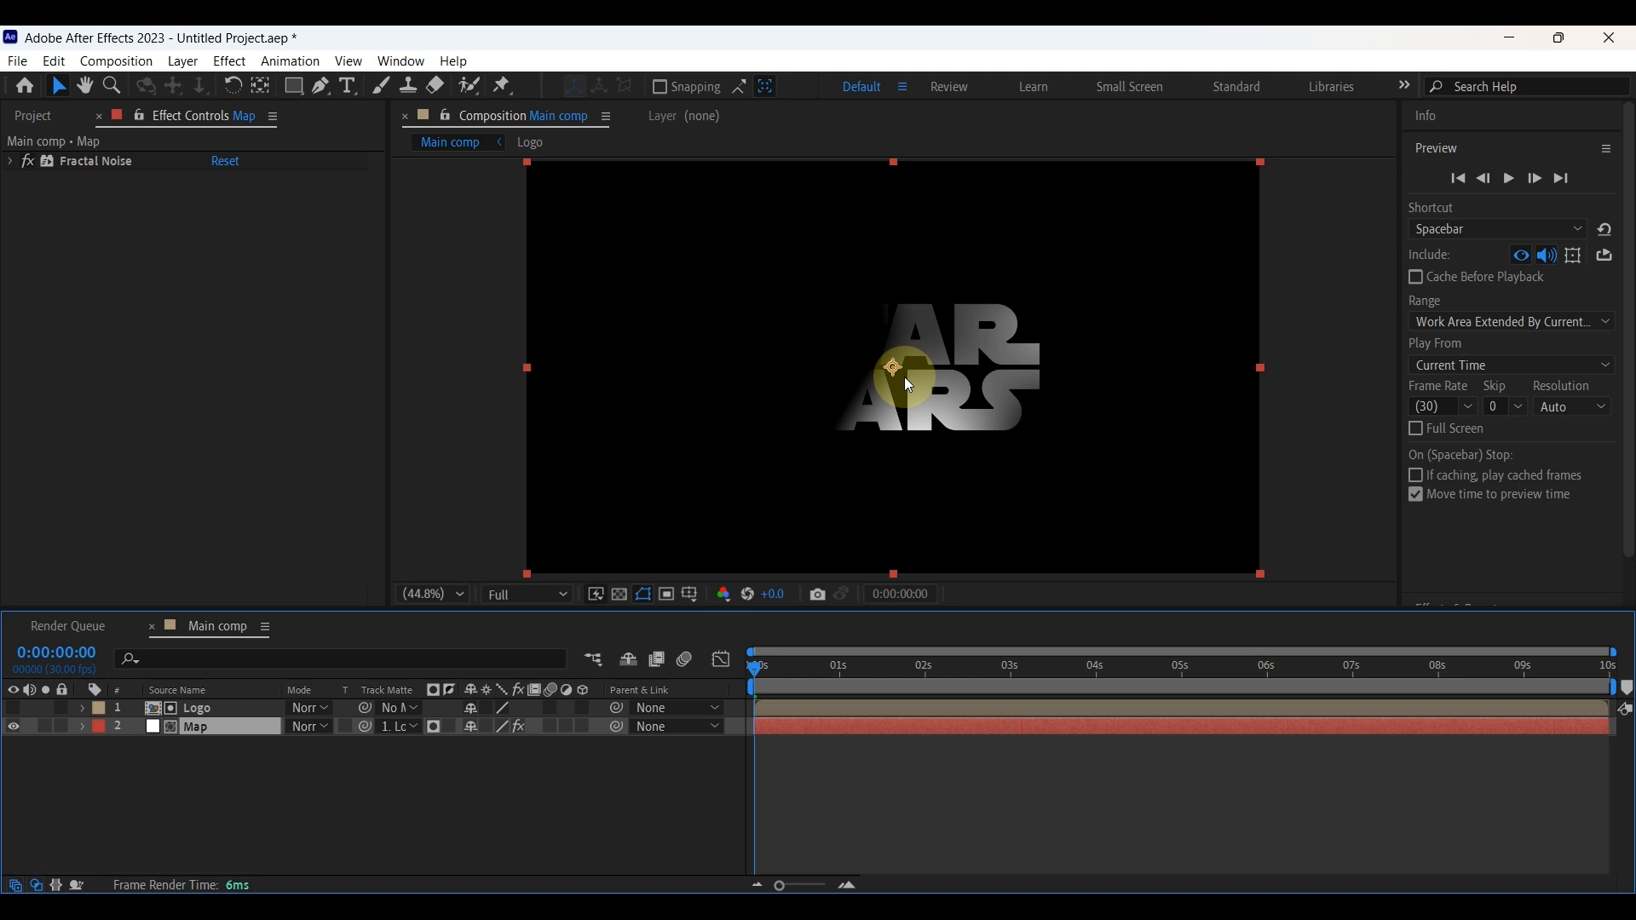
# Find the CC Glass effect and apply it to the Map layer
pyautogui.moveTo(1626, 332); pyautogui.dragTo(1586, 539)
pyautogui.click(1471, 567)
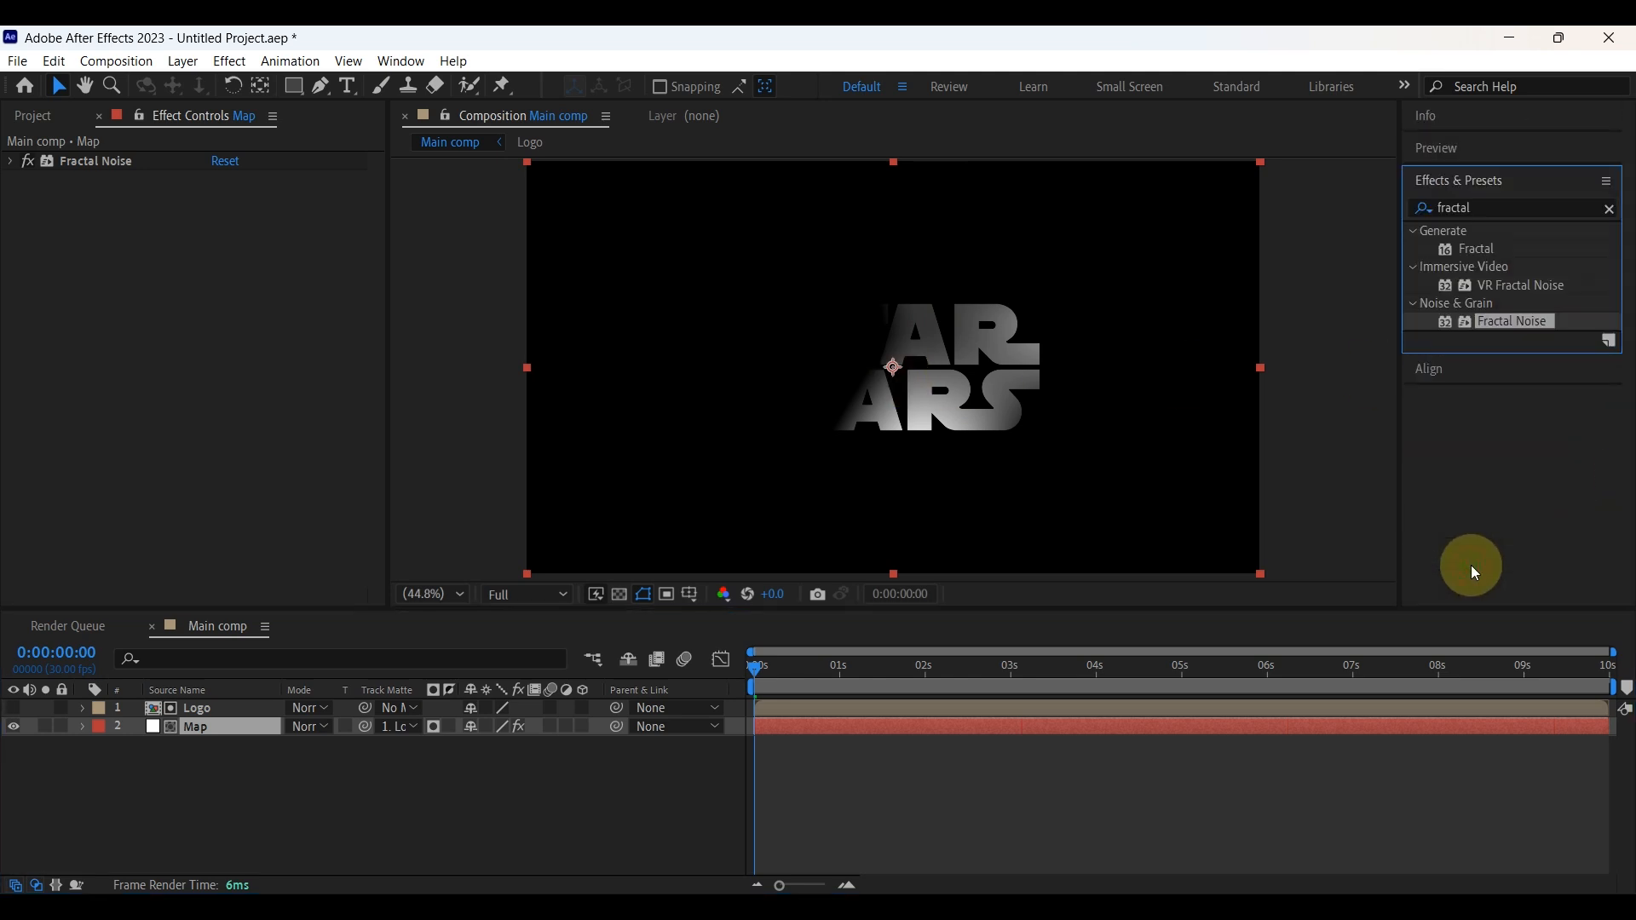
pyautogui.click(1464, 208)
pyautogui.write('cc glass')
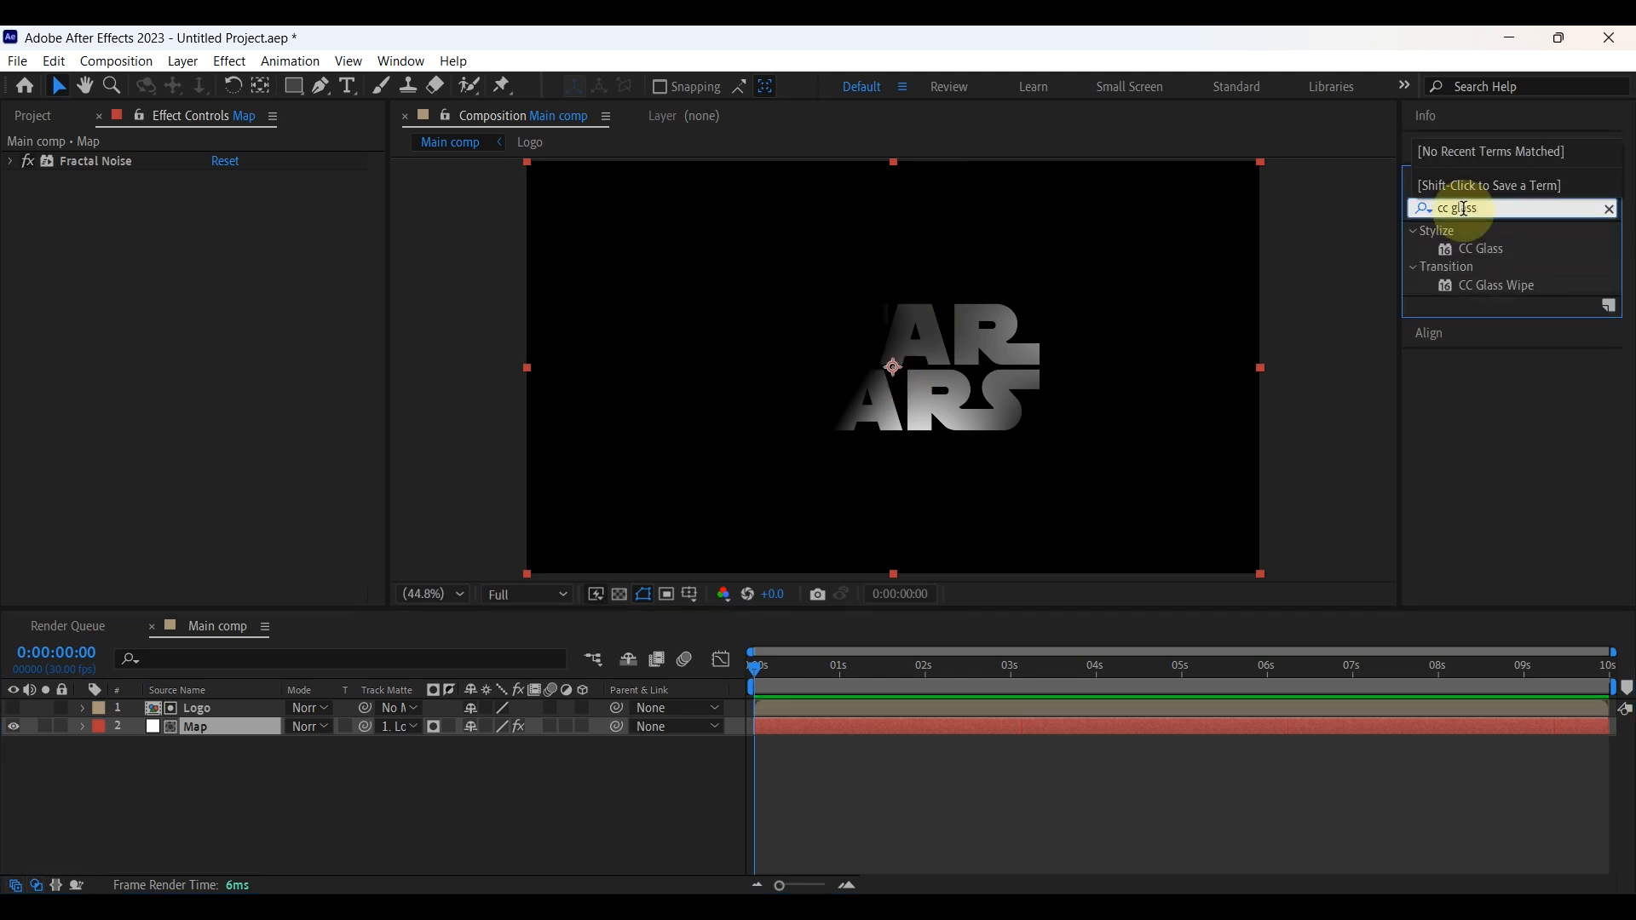
pyautogui.moveTo(1483, 248); pyautogui.dragTo(235, 726)
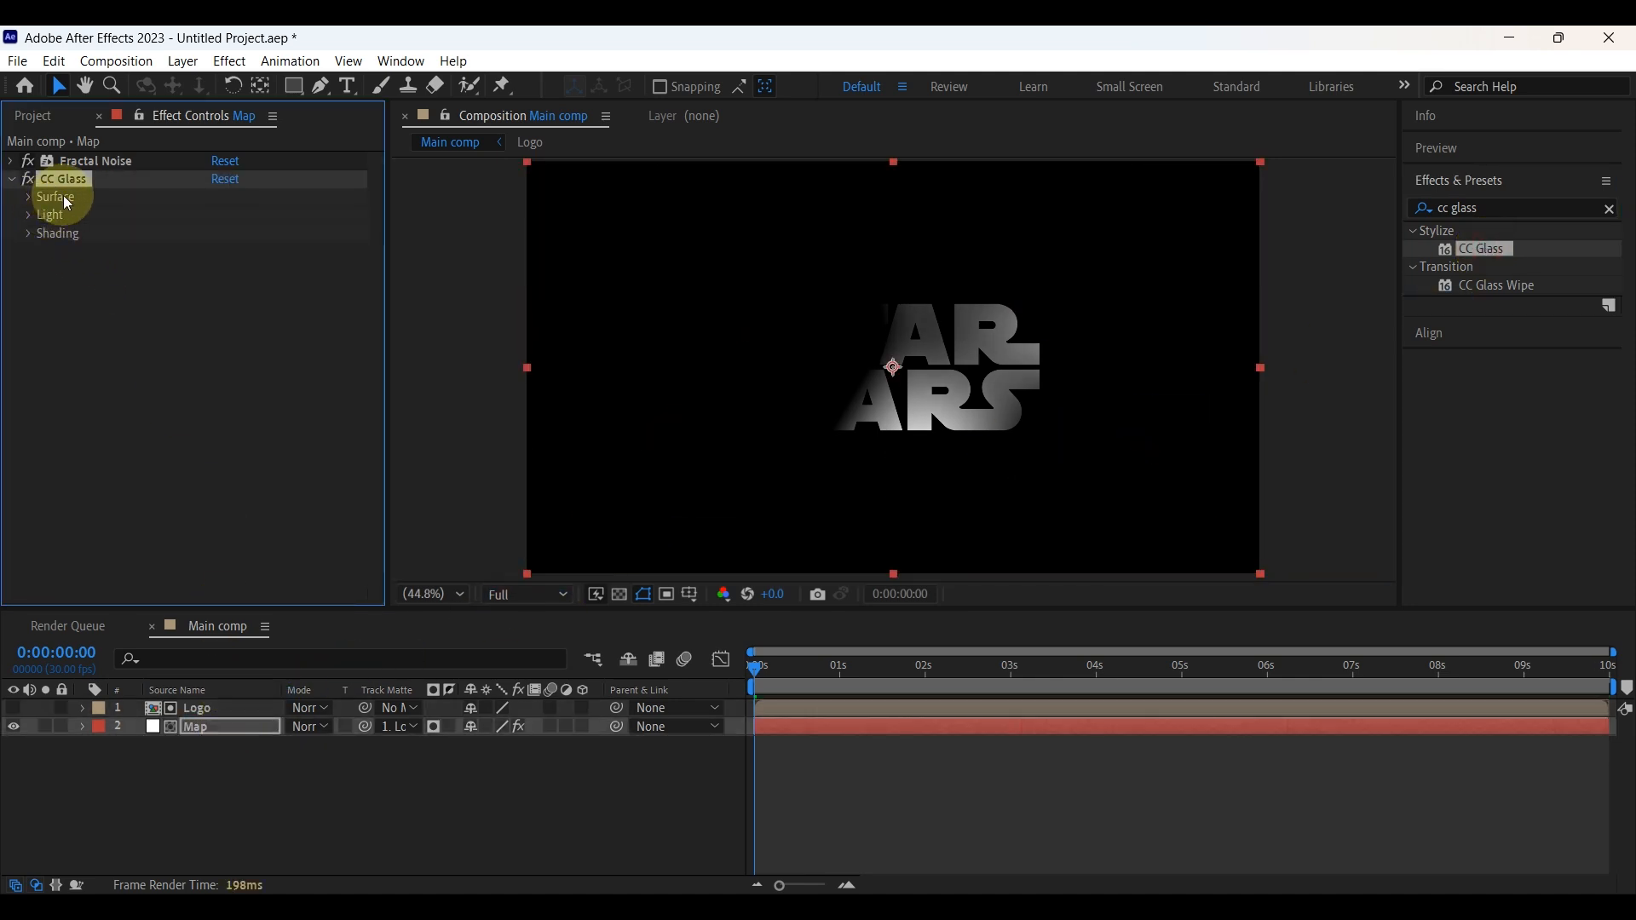
# Set the CC Glass bump map to the Logo layer and its surface property to Alpha
pyautogui.click(30, 197)
pyautogui.click(256, 215)
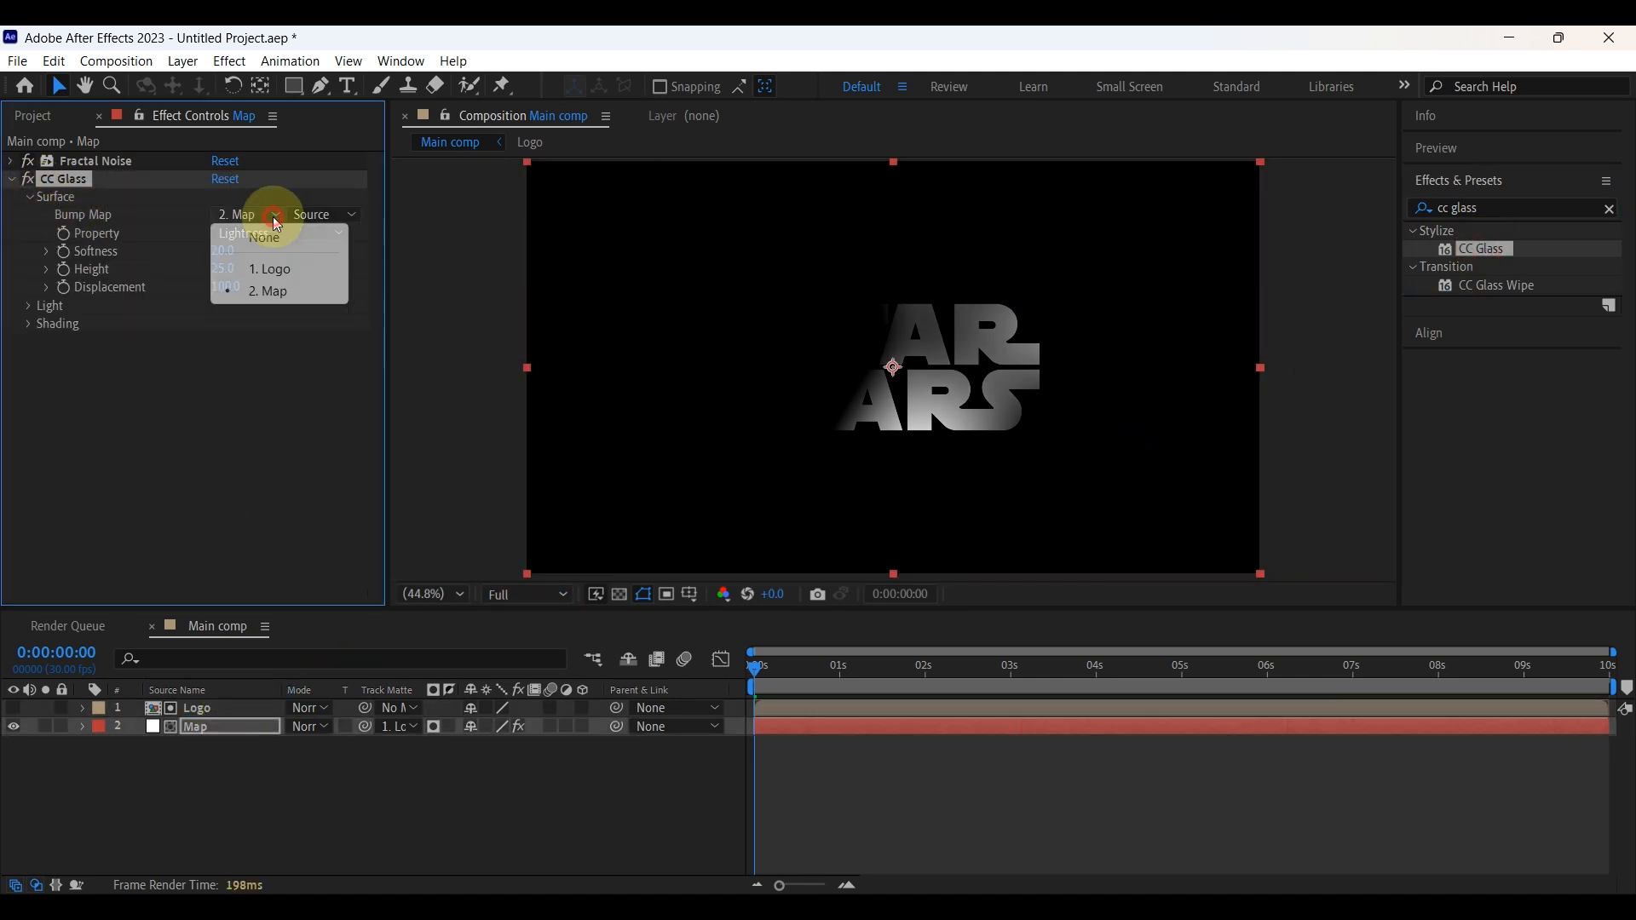
pyautogui.click(271, 269)
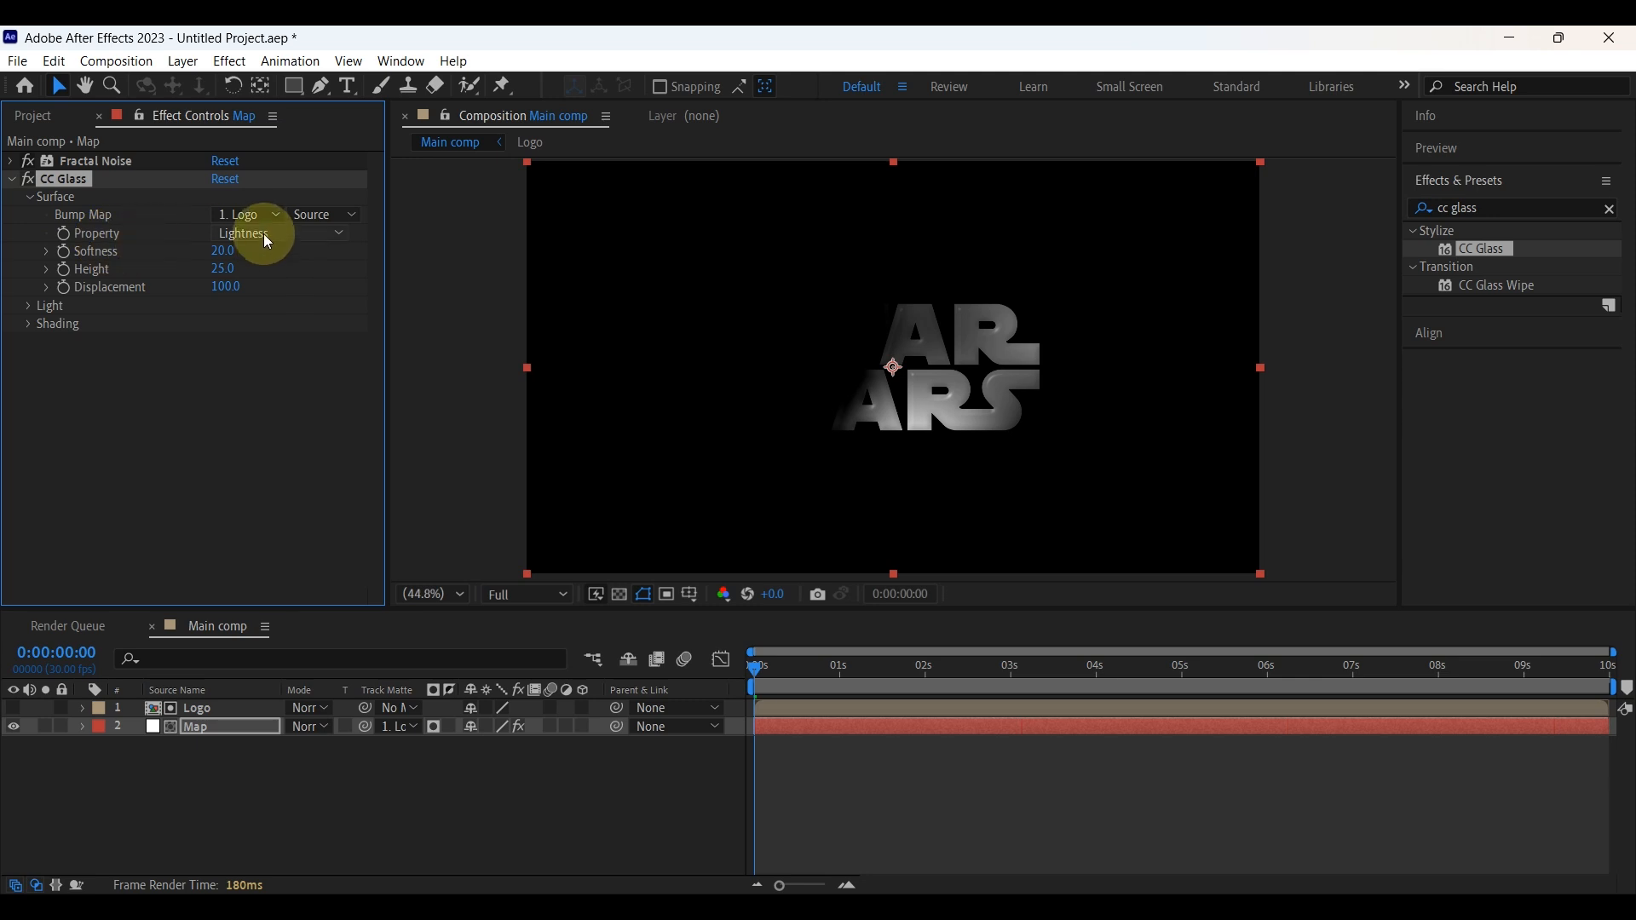
pyautogui.click(263, 234)
pyautogui.click(265, 321)
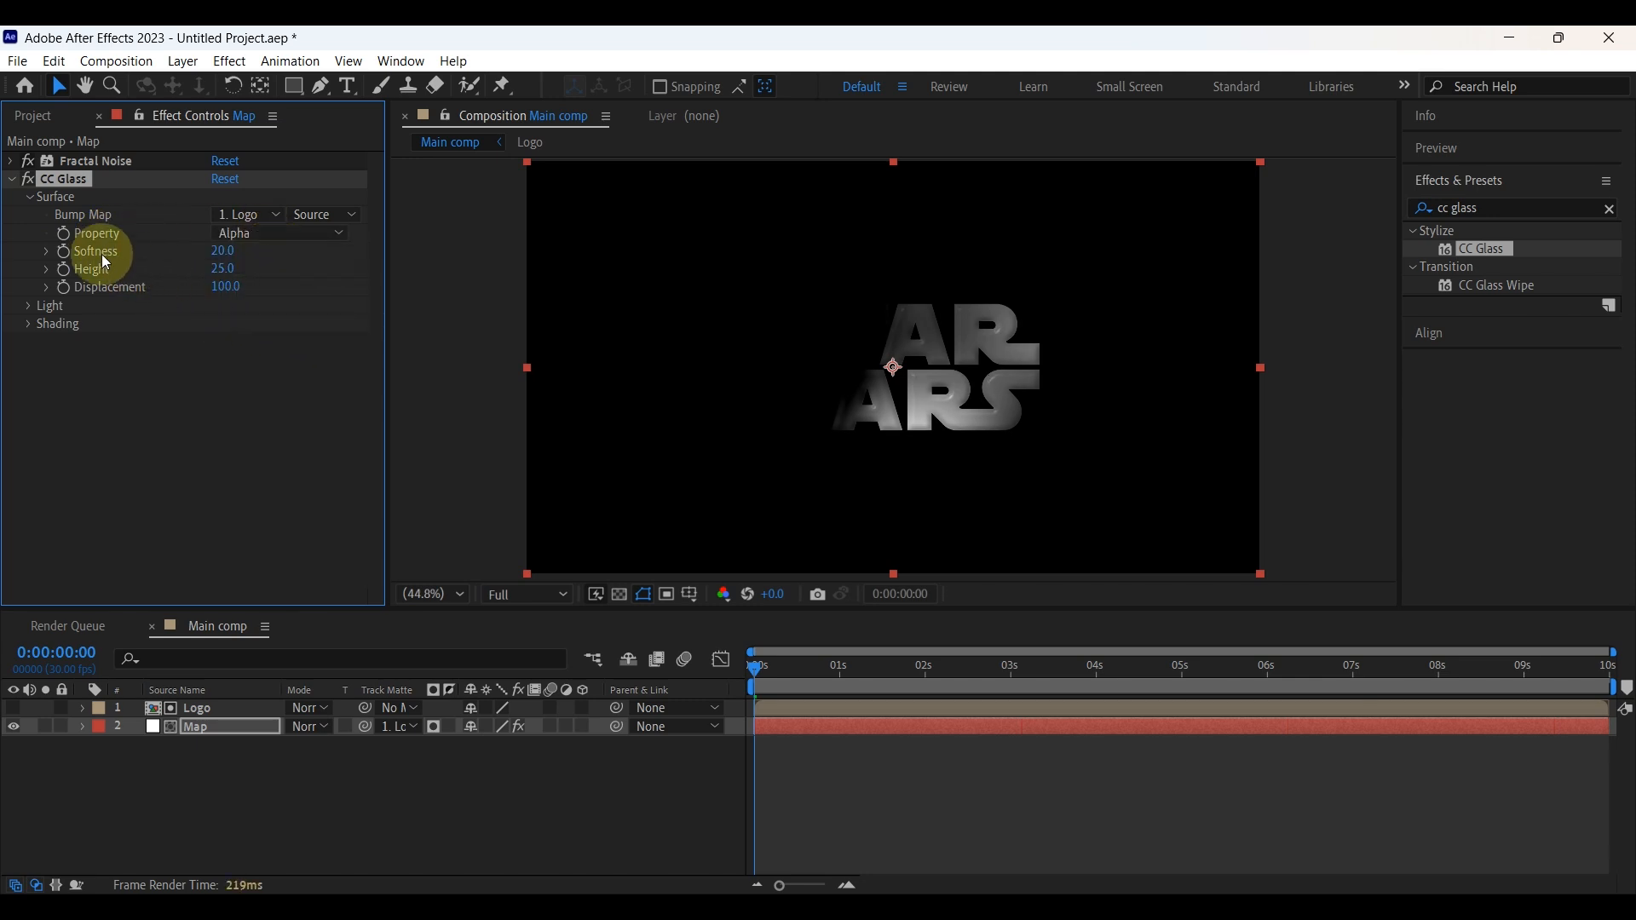
# Set the CC Glass surface softness to 50, height to 50 and displacement to -100
pyautogui.click(233, 252)
pyautogui.write('50')
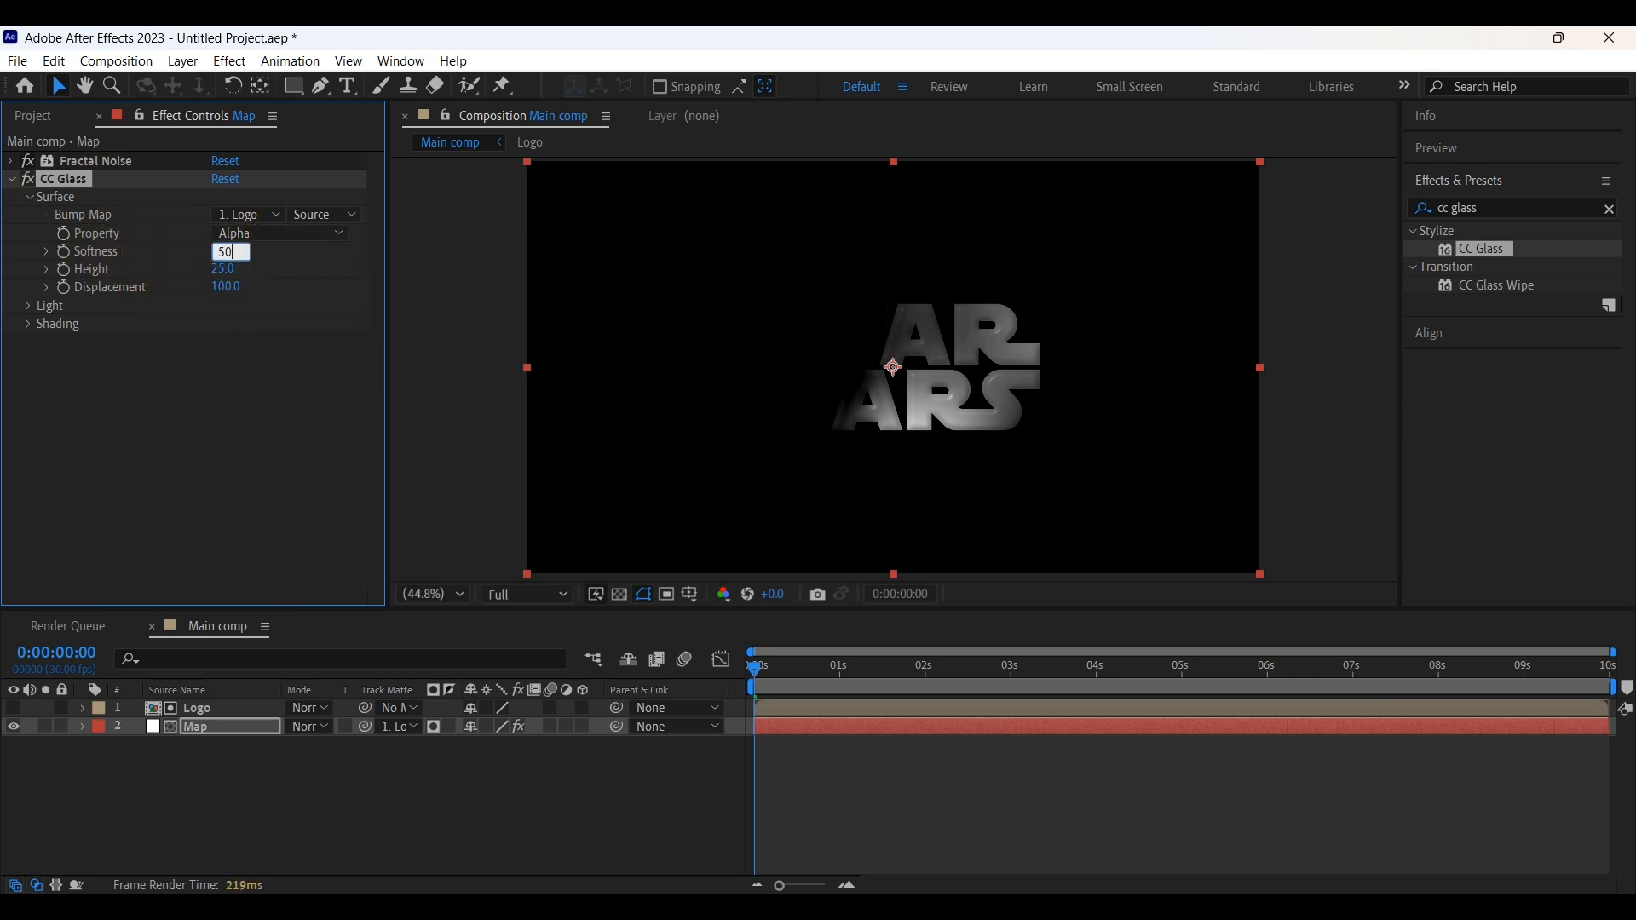
pyautogui.click(224, 269)
pyautogui.write('50')
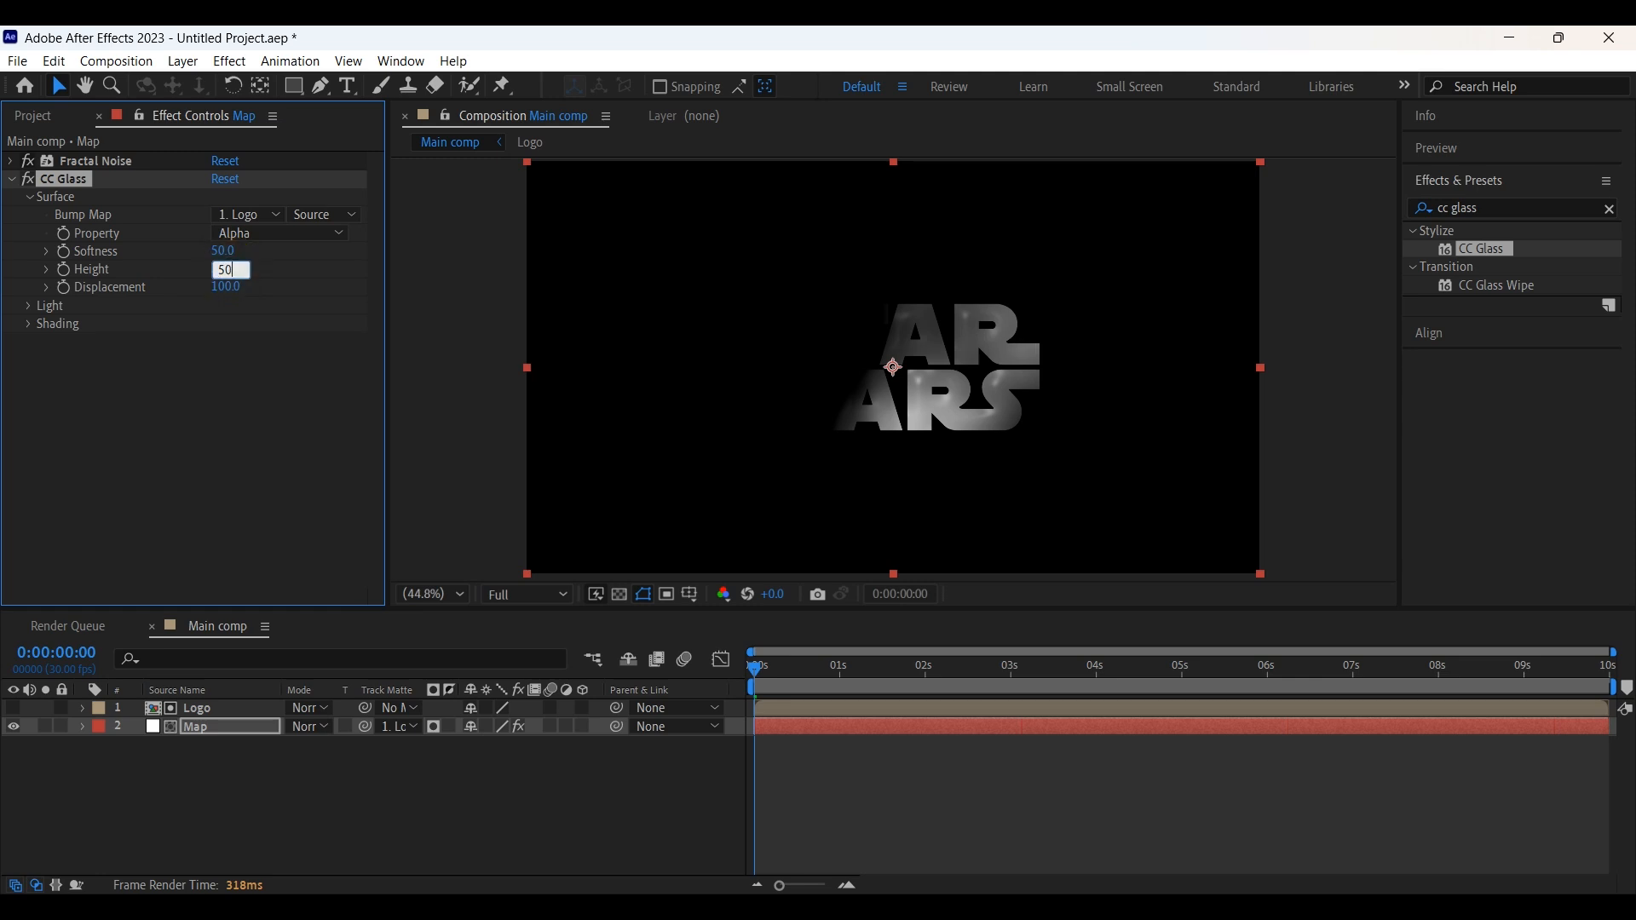
pyautogui.click(226, 286)
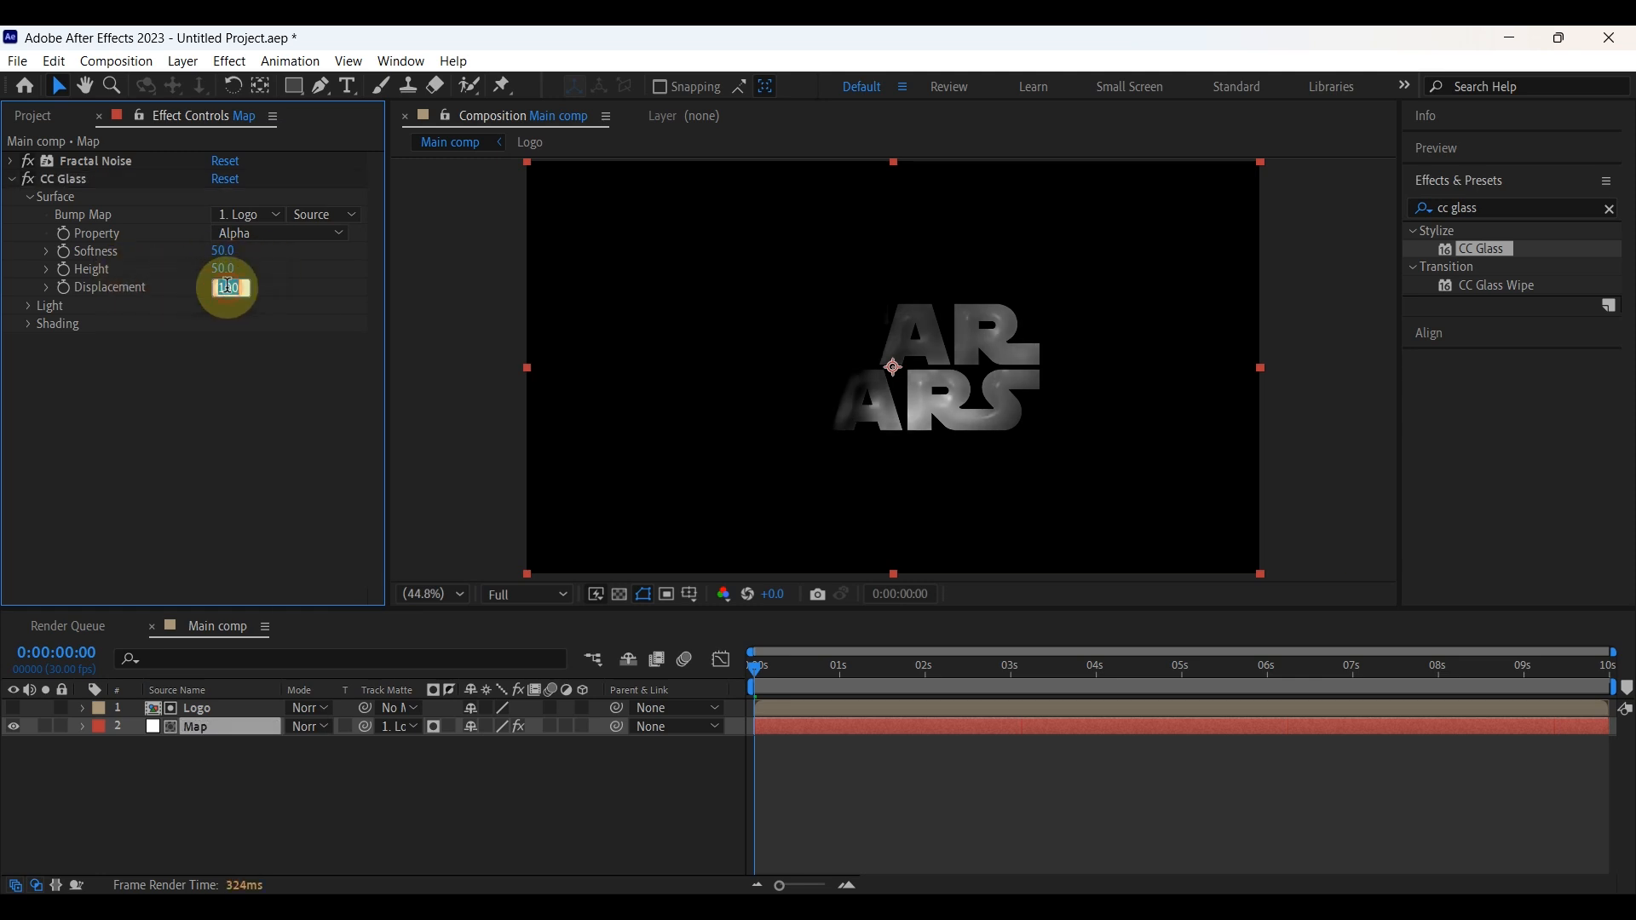
pyautogui.write('-1')
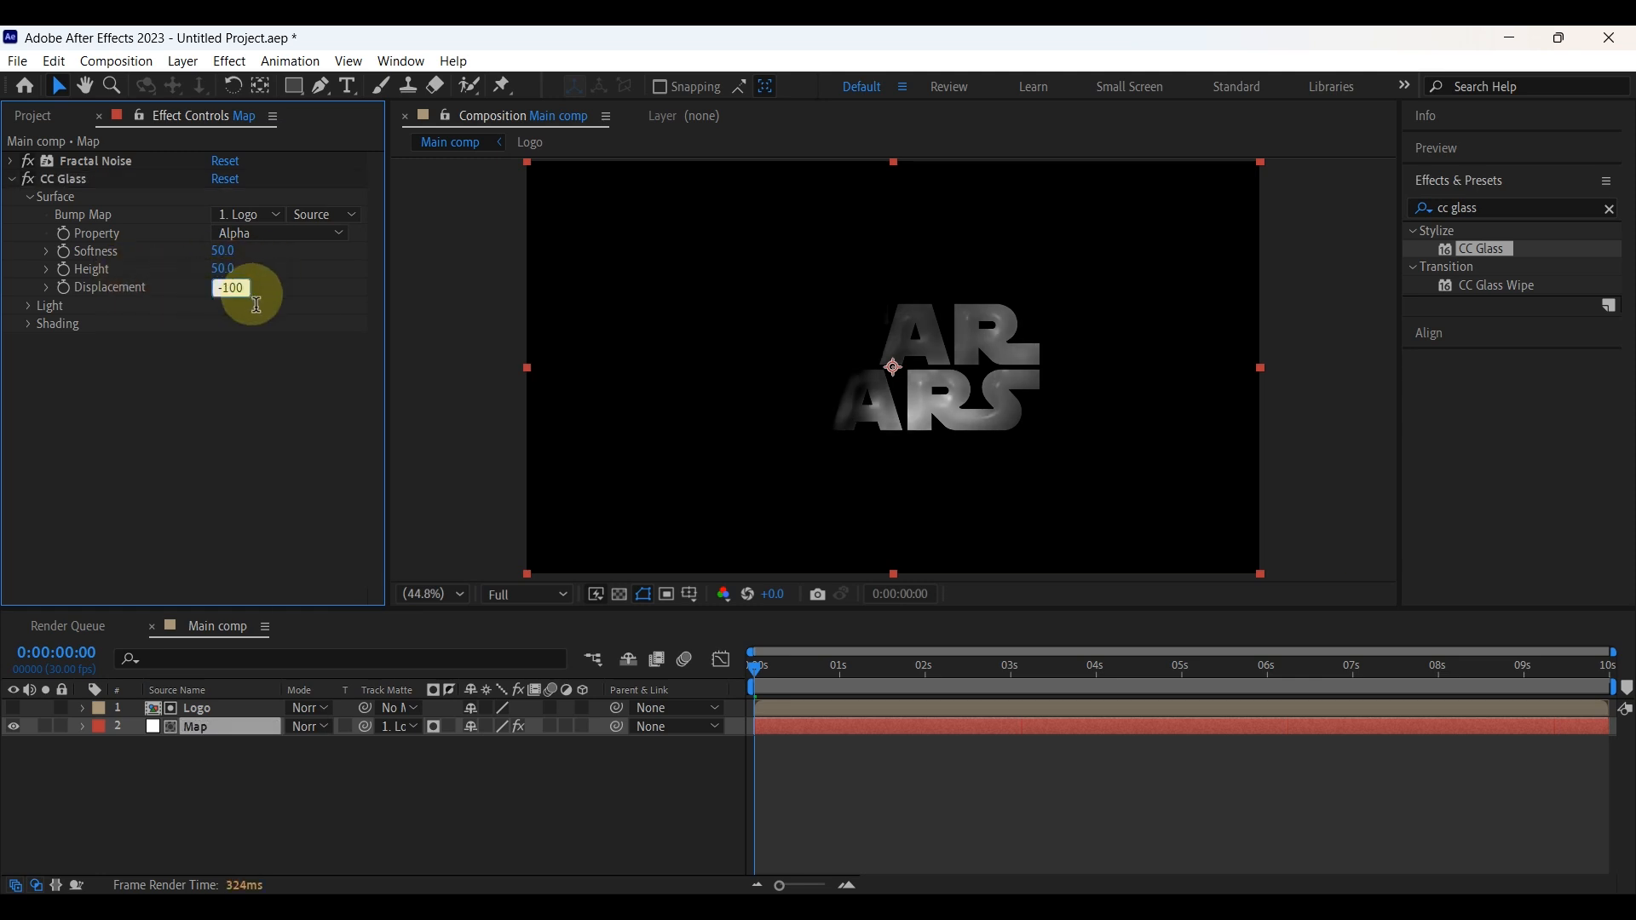
pyautogui.press('Return')
# Give the CC Glass light a golden yellow color and a light height of 75, and collapse the effect
pyautogui.click(32, 309)
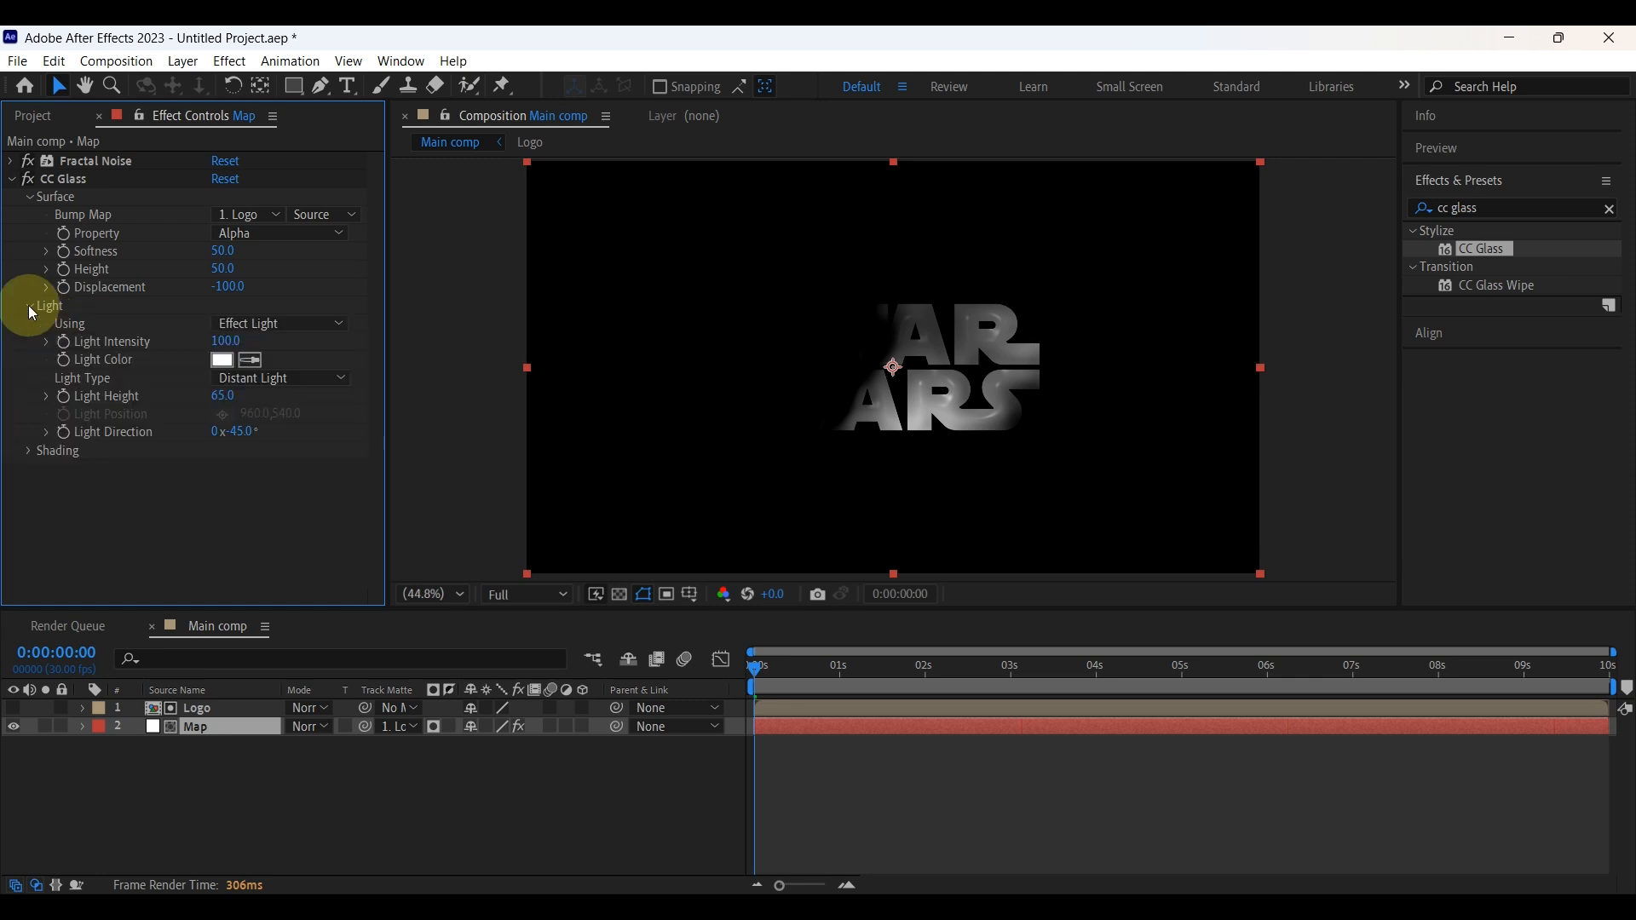
pyautogui.click(221, 360)
pyautogui.moveTo(831, 785); pyautogui.dragTo(818, 818)
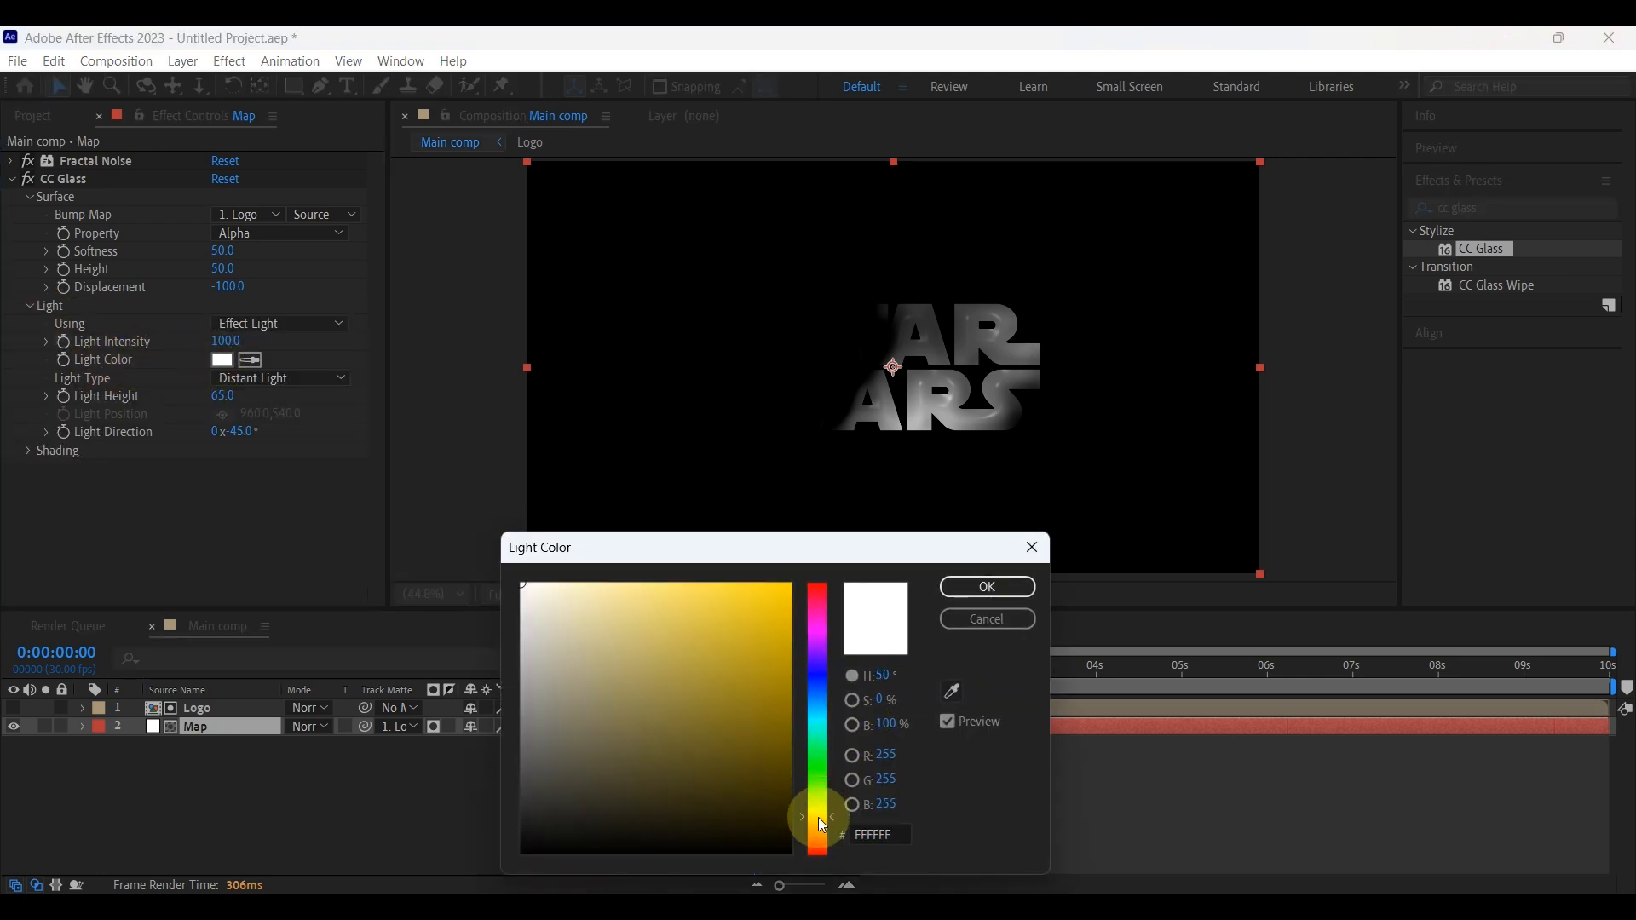
pyautogui.moveTo(759, 626); pyautogui.dragTo(788, 596)
pyautogui.click(964, 591)
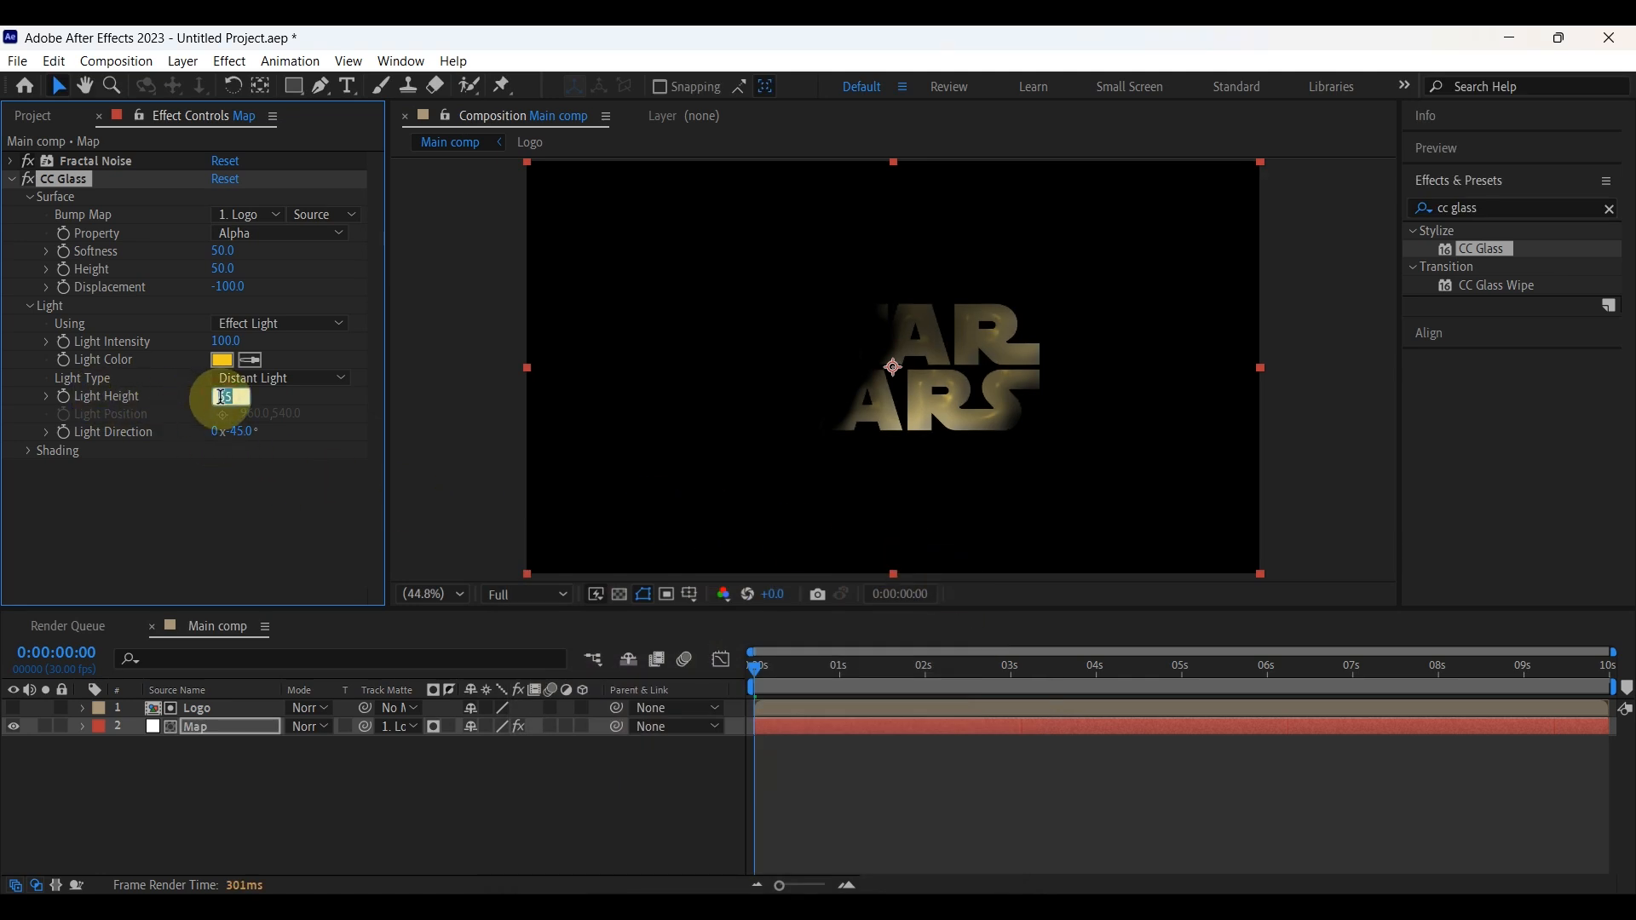
pyautogui.write('75')
pyautogui.click(264, 398)
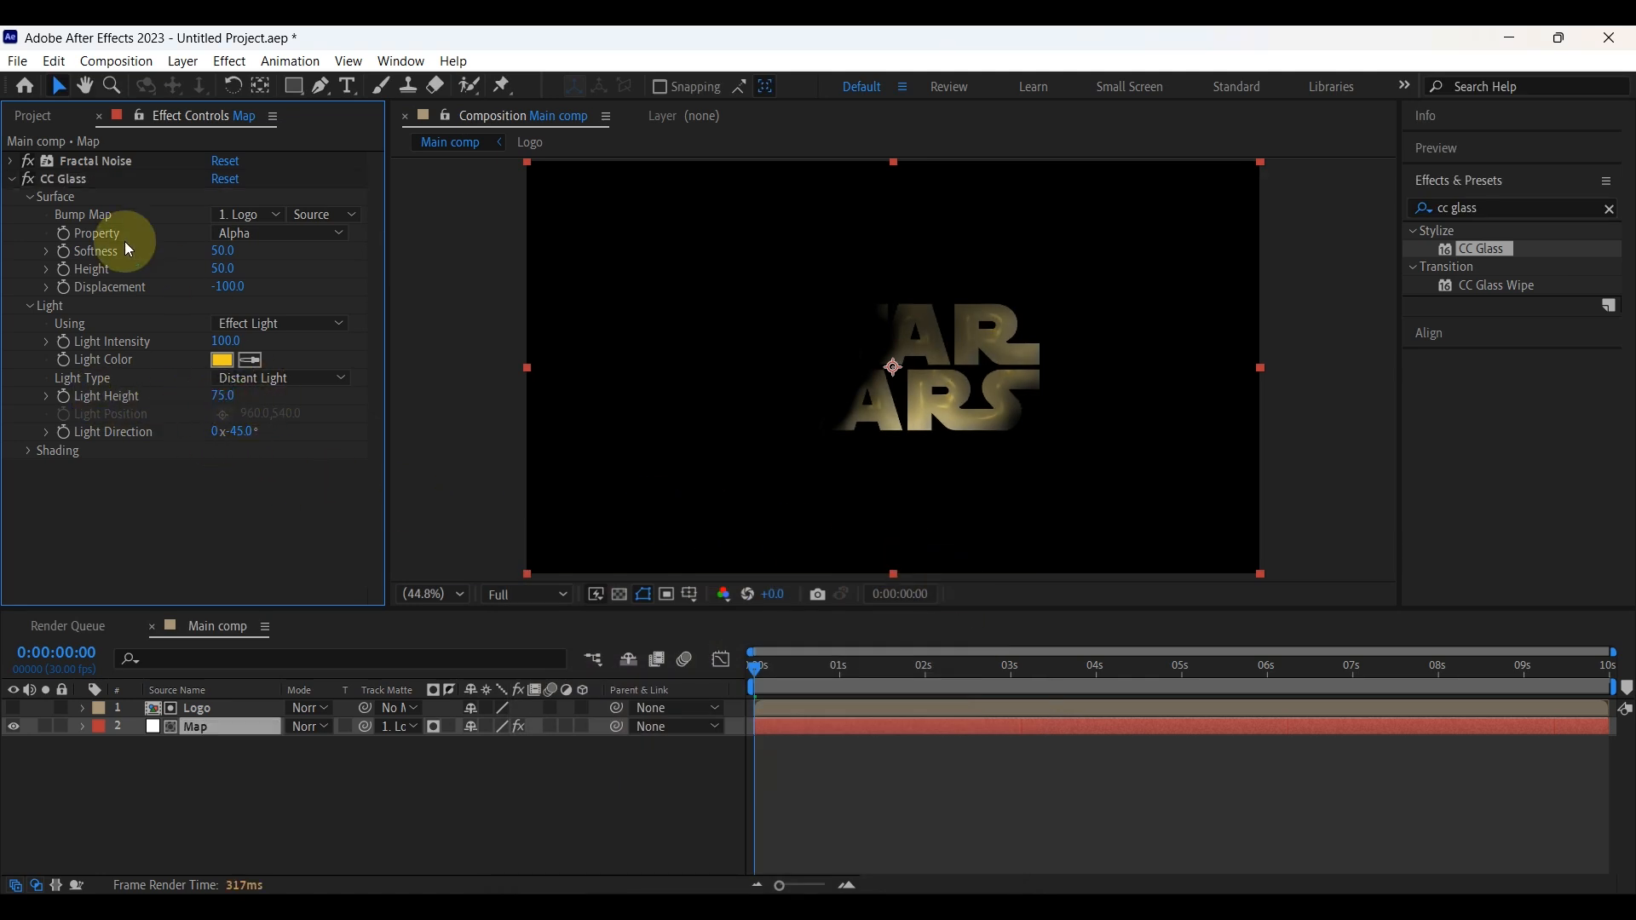
pyautogui.click(11, 179)
# Find the CC Blobbylize effect and apply it to the Map layer
pyautogui.click(1464, 206)
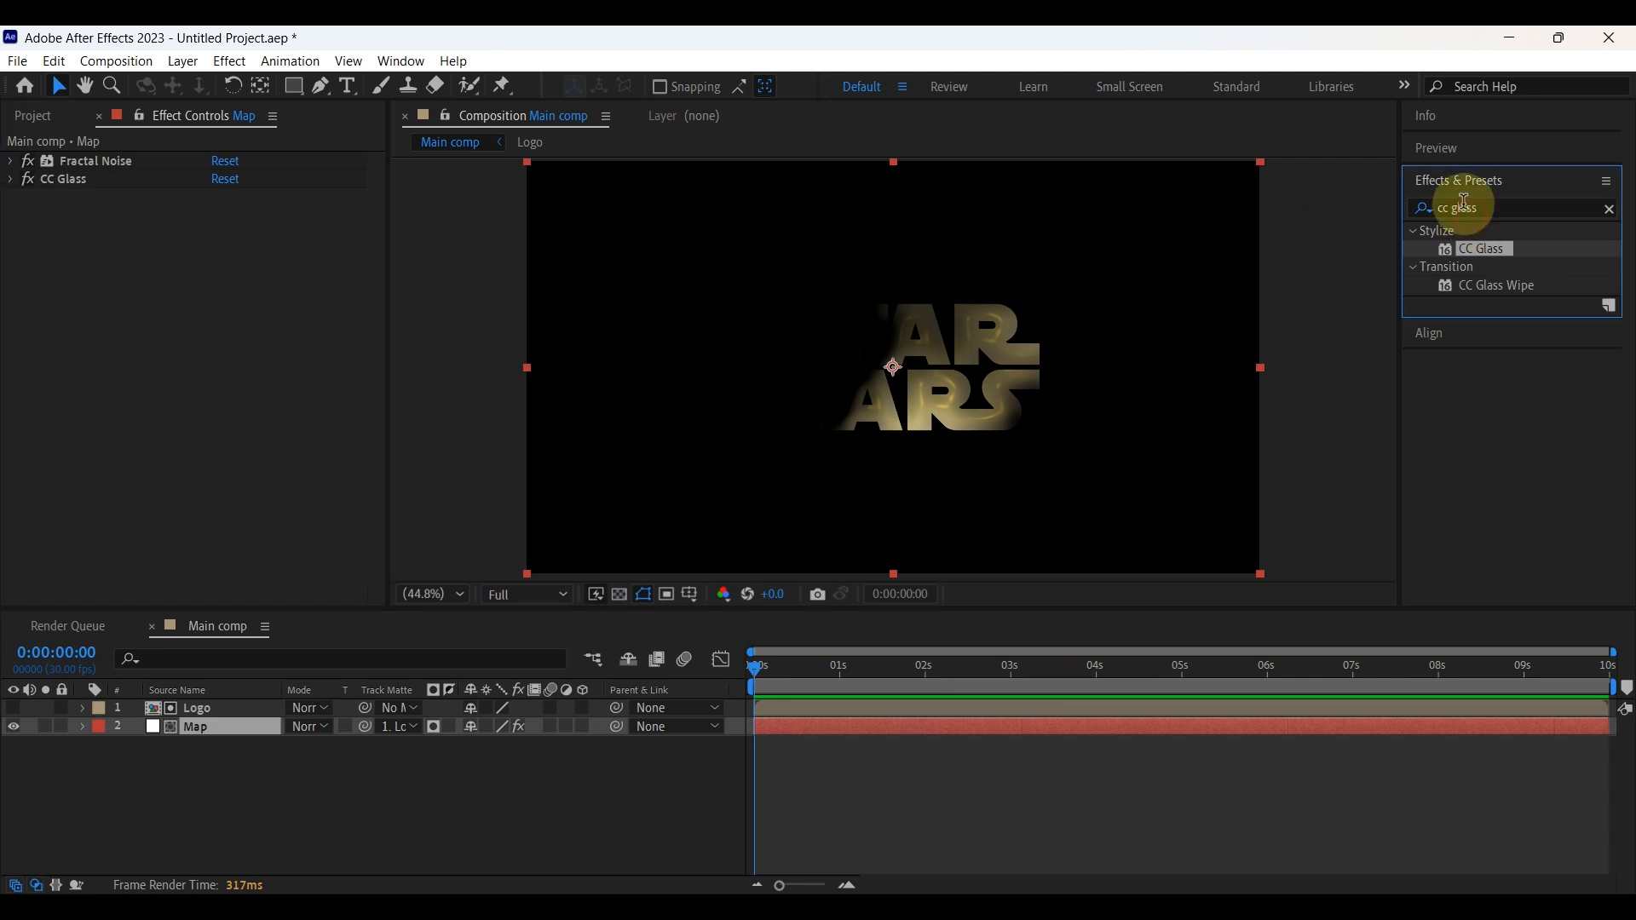
pyautogui.write('cc blo')
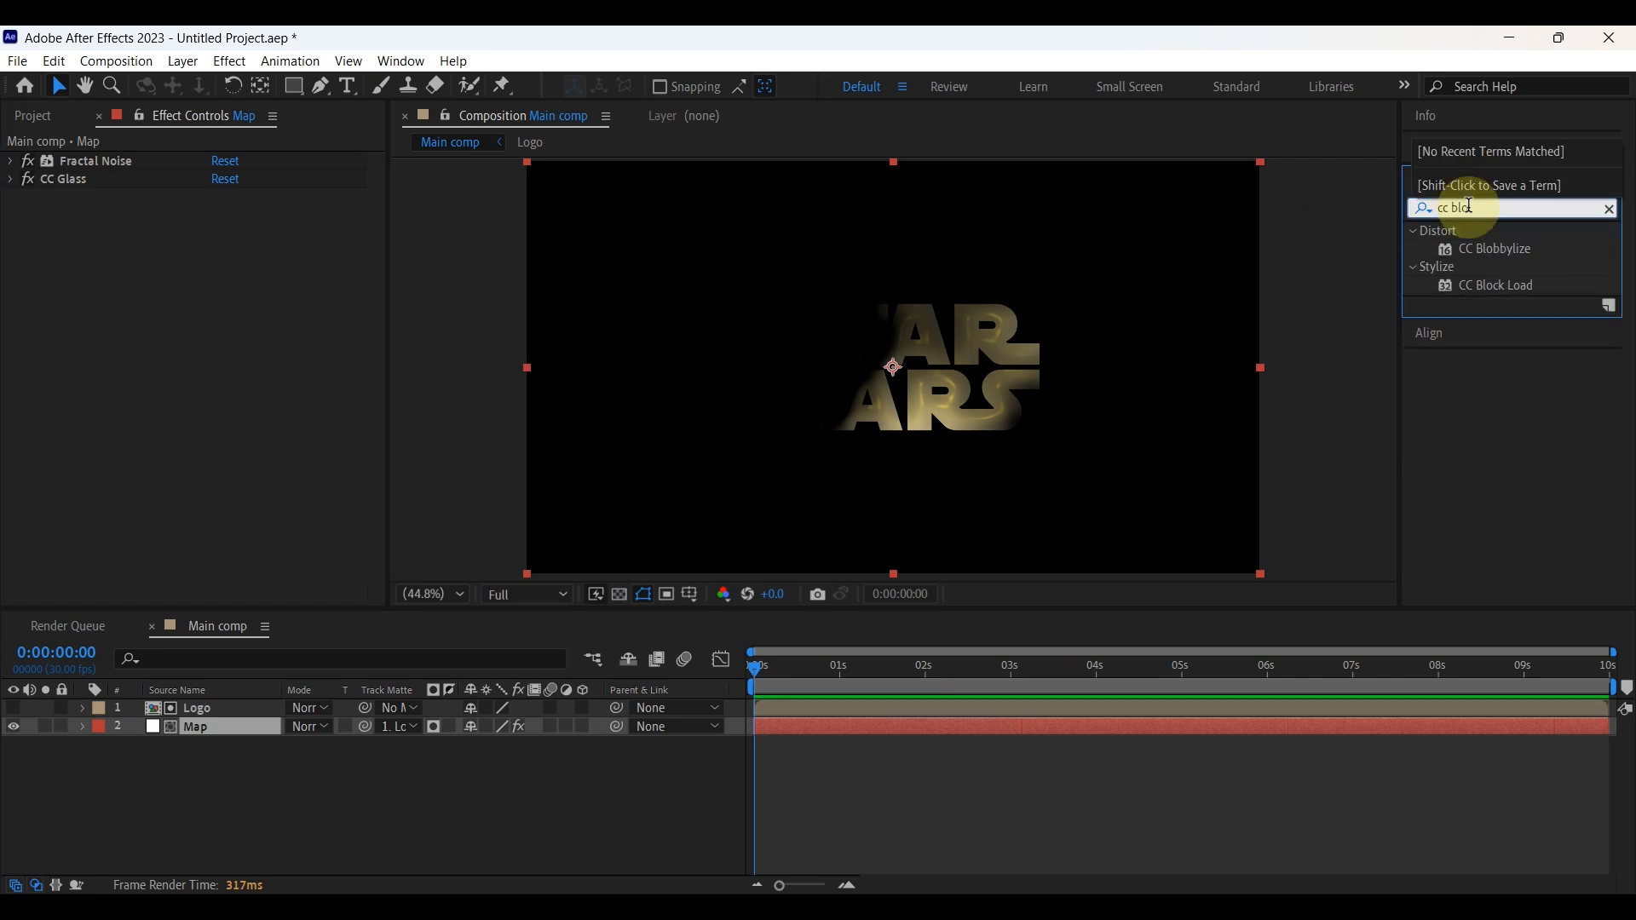
pyautogui.moveTo(1500, 248); pyautogui.dragTo(255, 738)
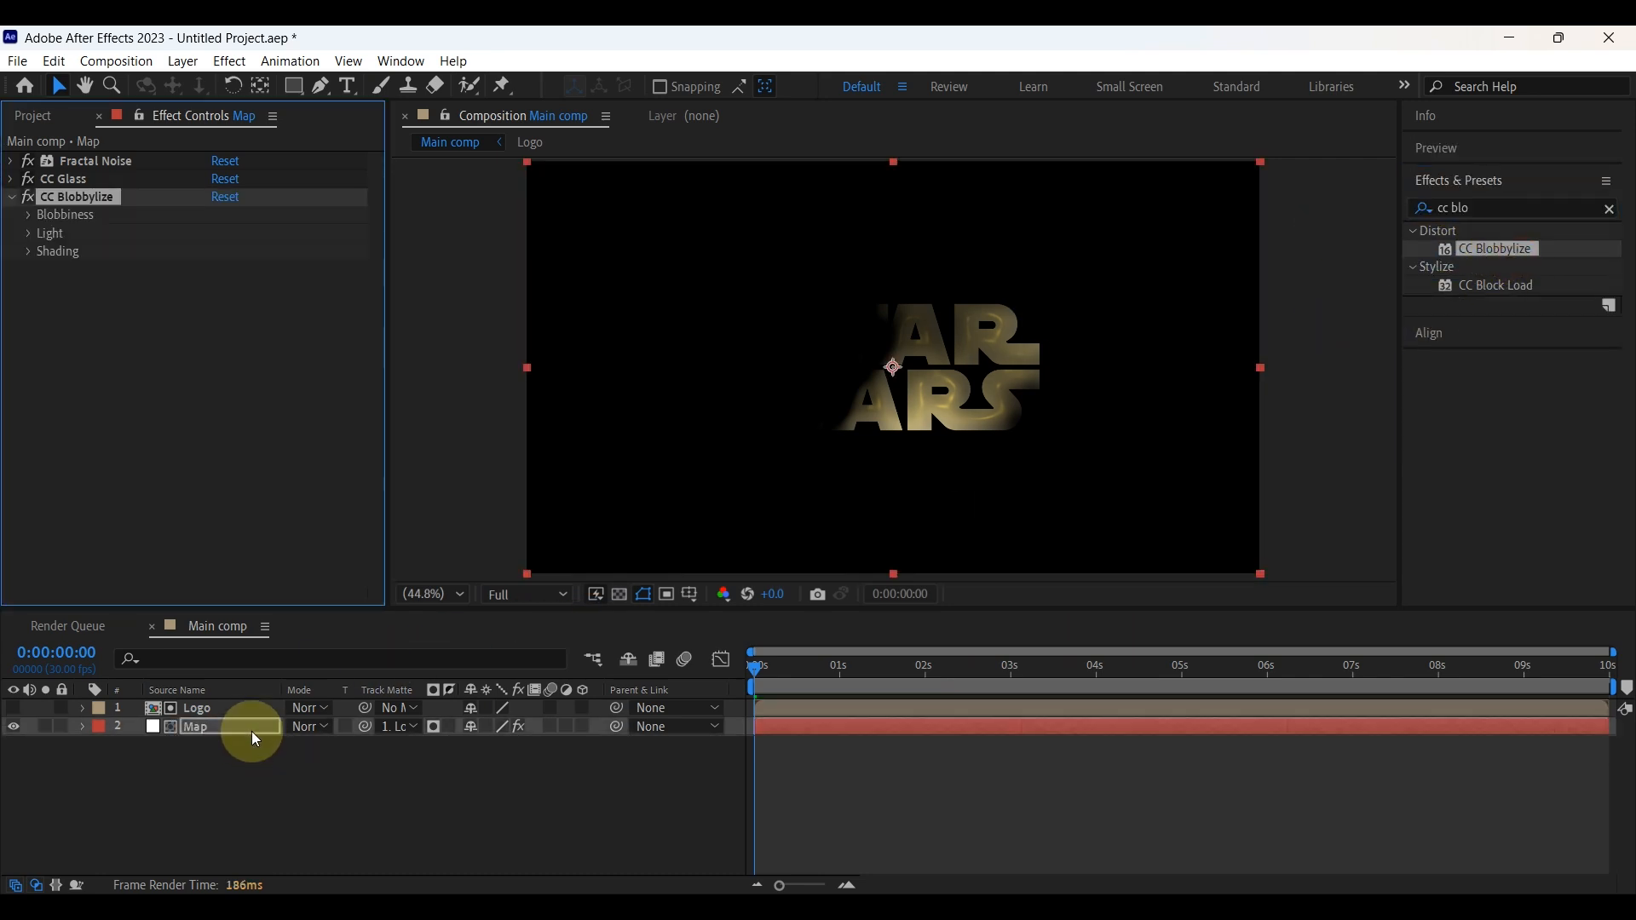
# Set the CC Blobbylize blob layer to Logo and its property to Alpha
pyautogui.click(32, 215)
pyautogui.click(247, 232)
pyautogui.click(258, 287)
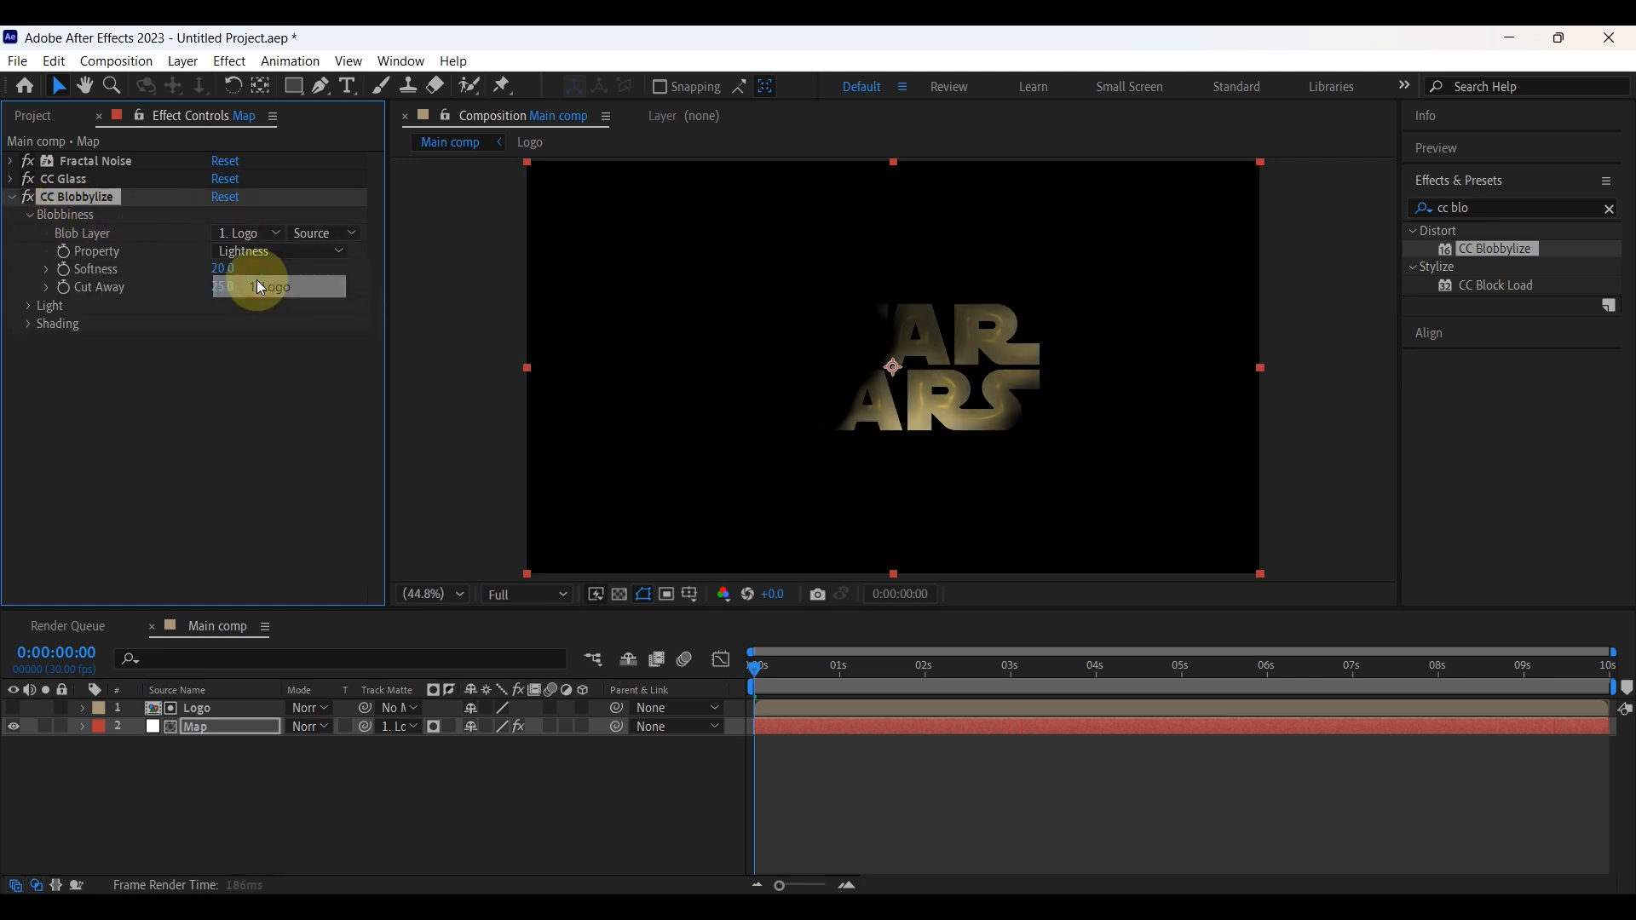
pyautogui.click(242, 250)
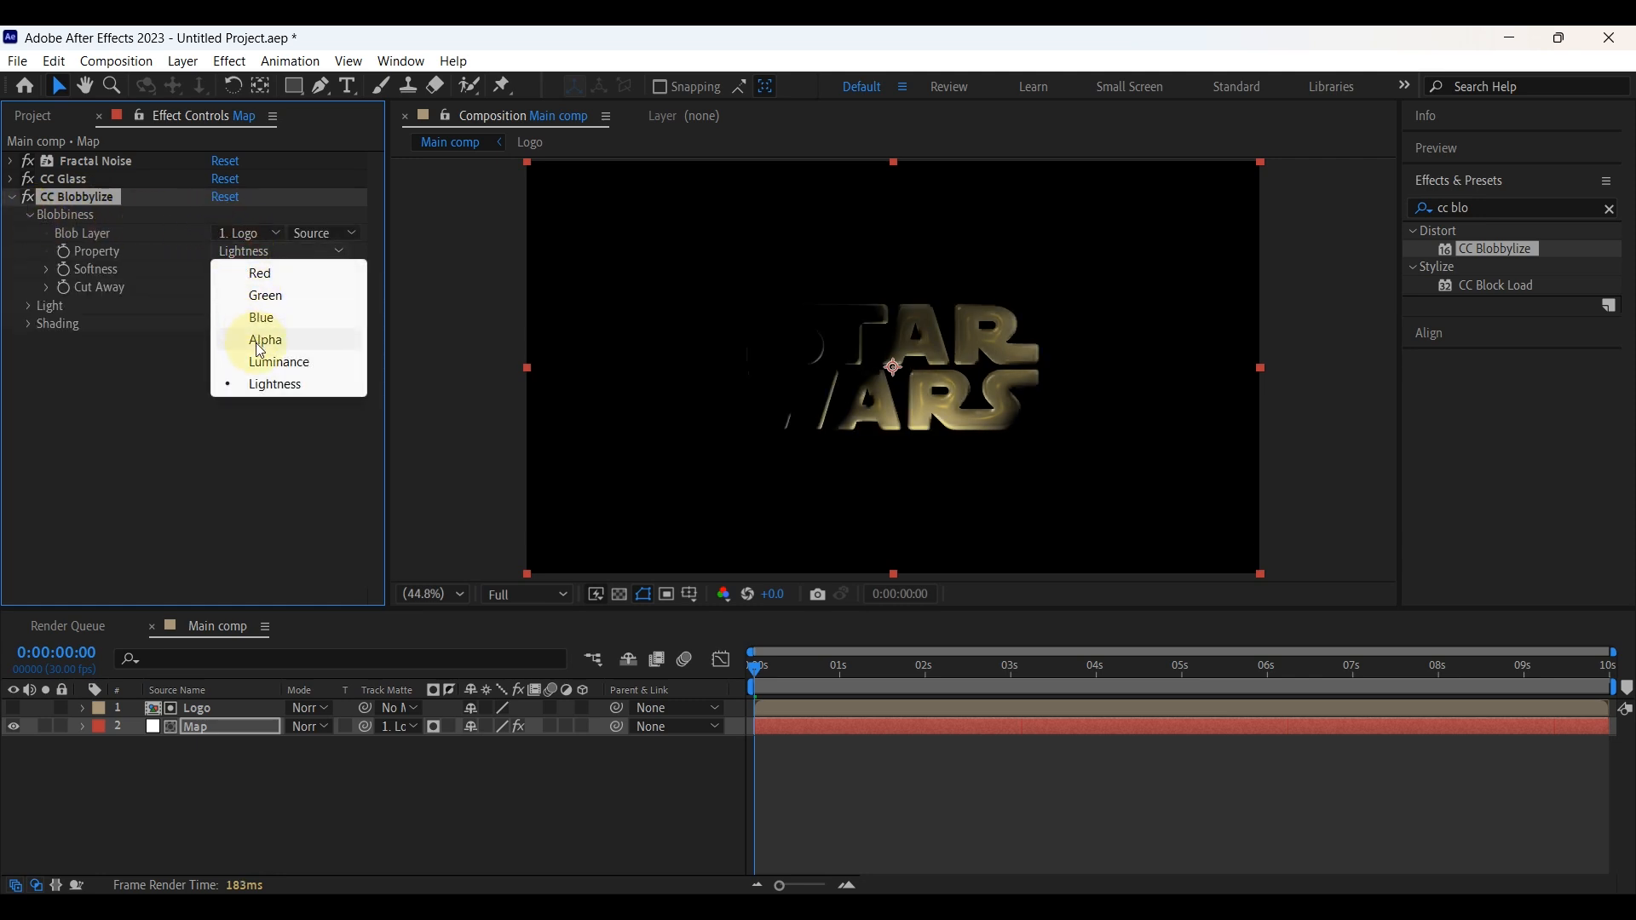
pyautogui.click(260, 340)
# Set the CC Blobbylize softness to 10 and Cut Away to 50
pyautogui.click(223, 269)
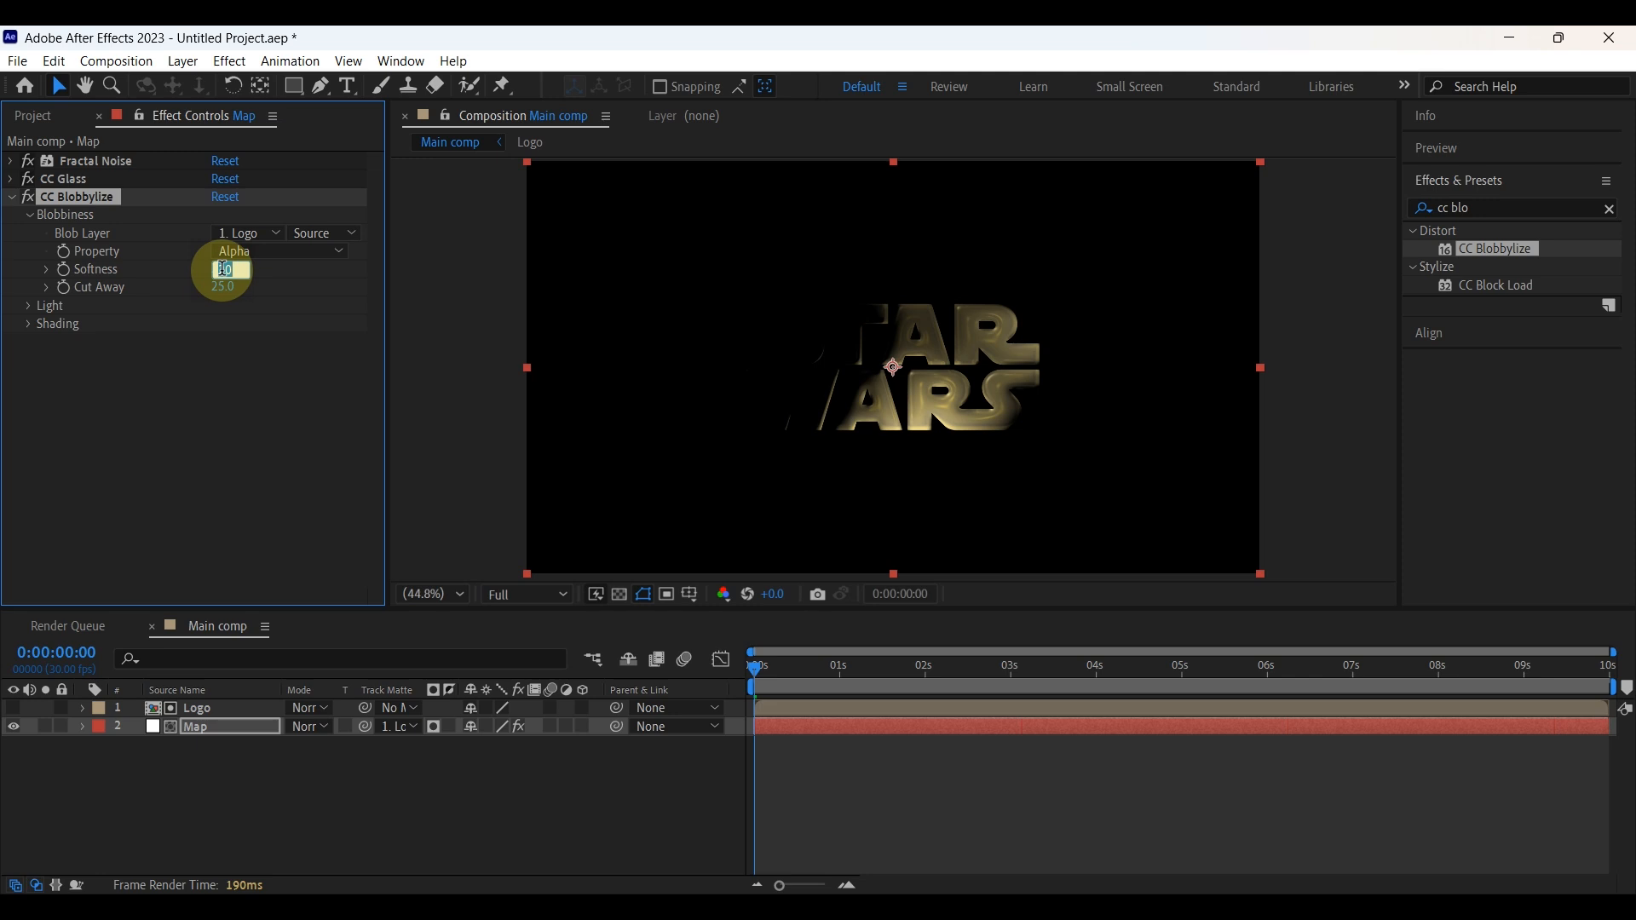
pyautogui.press('Return')
pyautogui.click(220, 287)
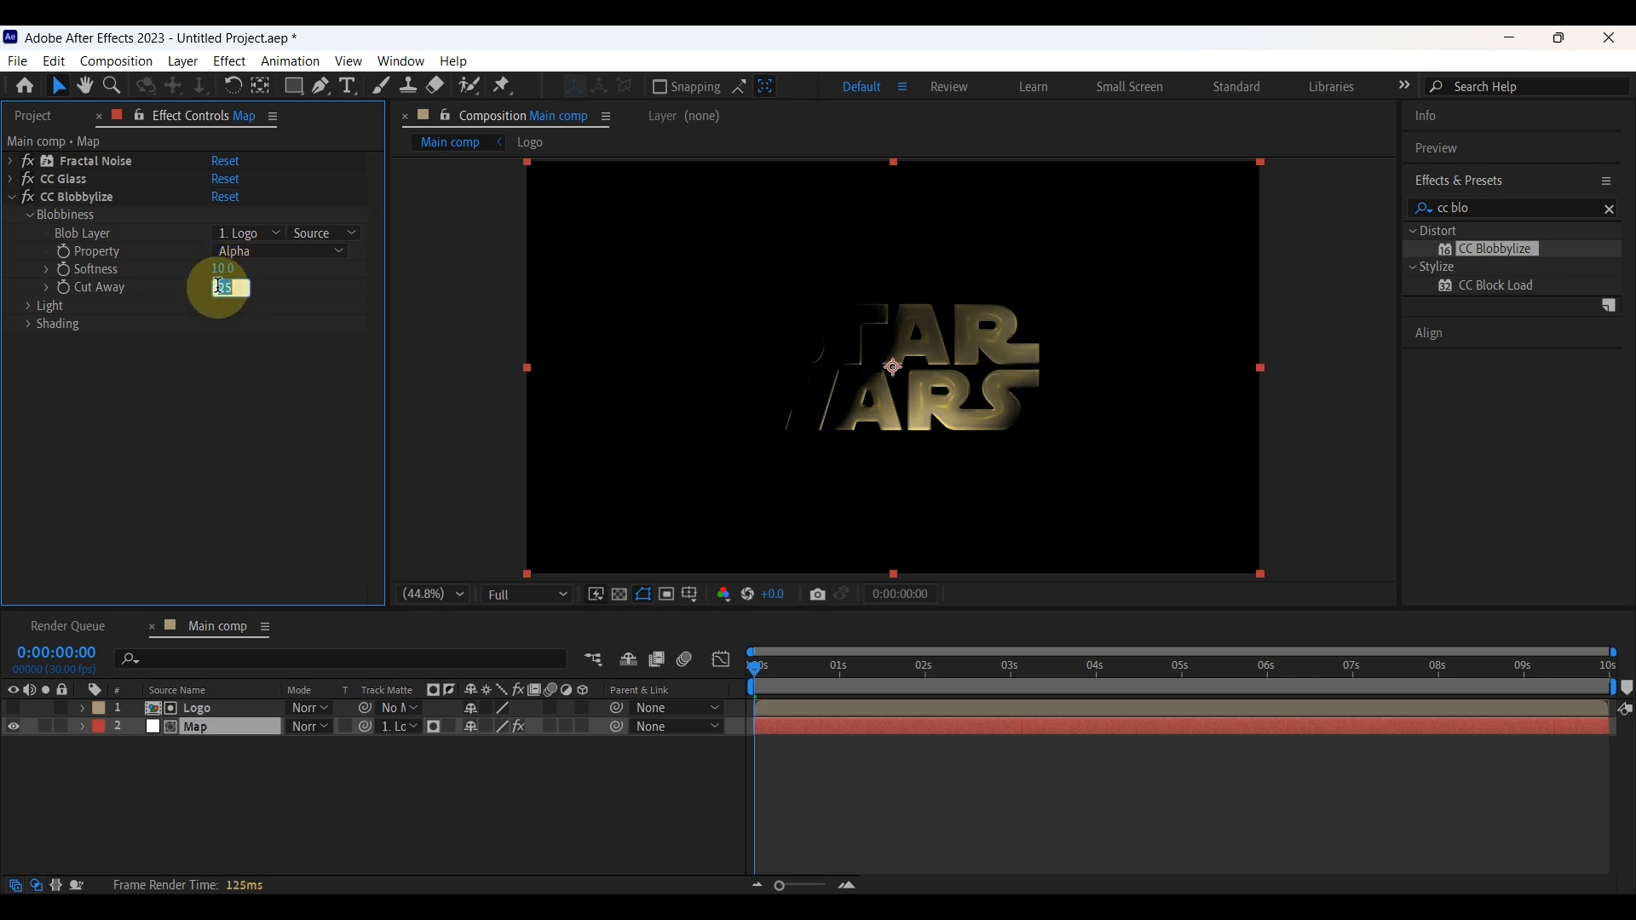
pyautogui.write('50')
pyautogui.press('Return')
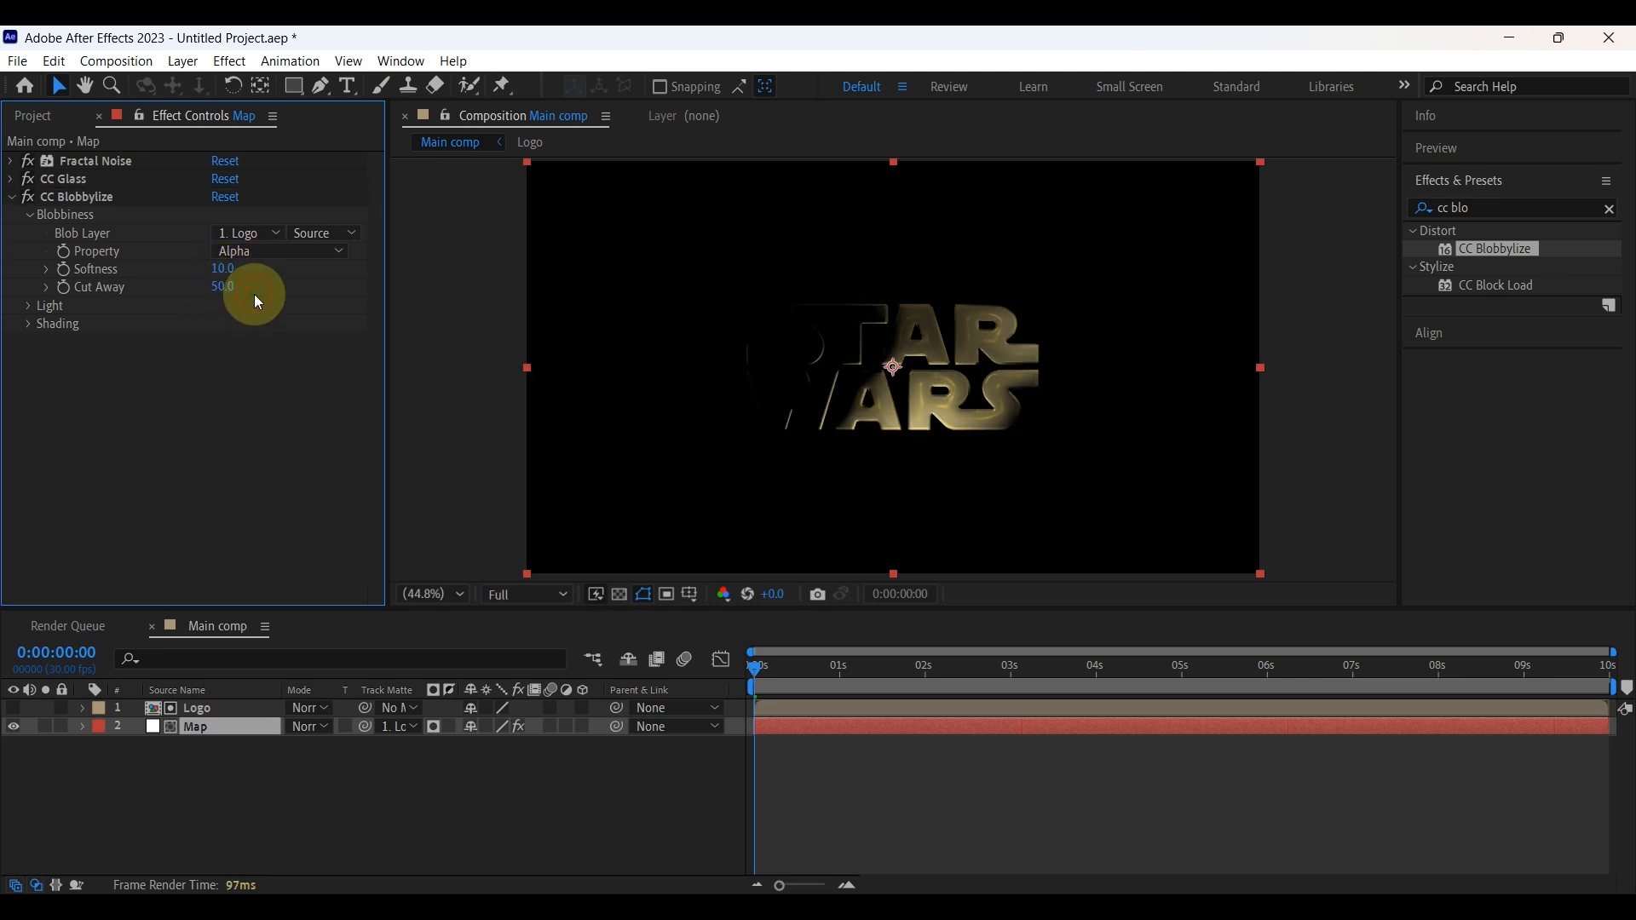
# Set the CC Blobbylize light color to yellow FFDA4A and light height to 100, and collapse the effect
pyautogui.click(31, 307)
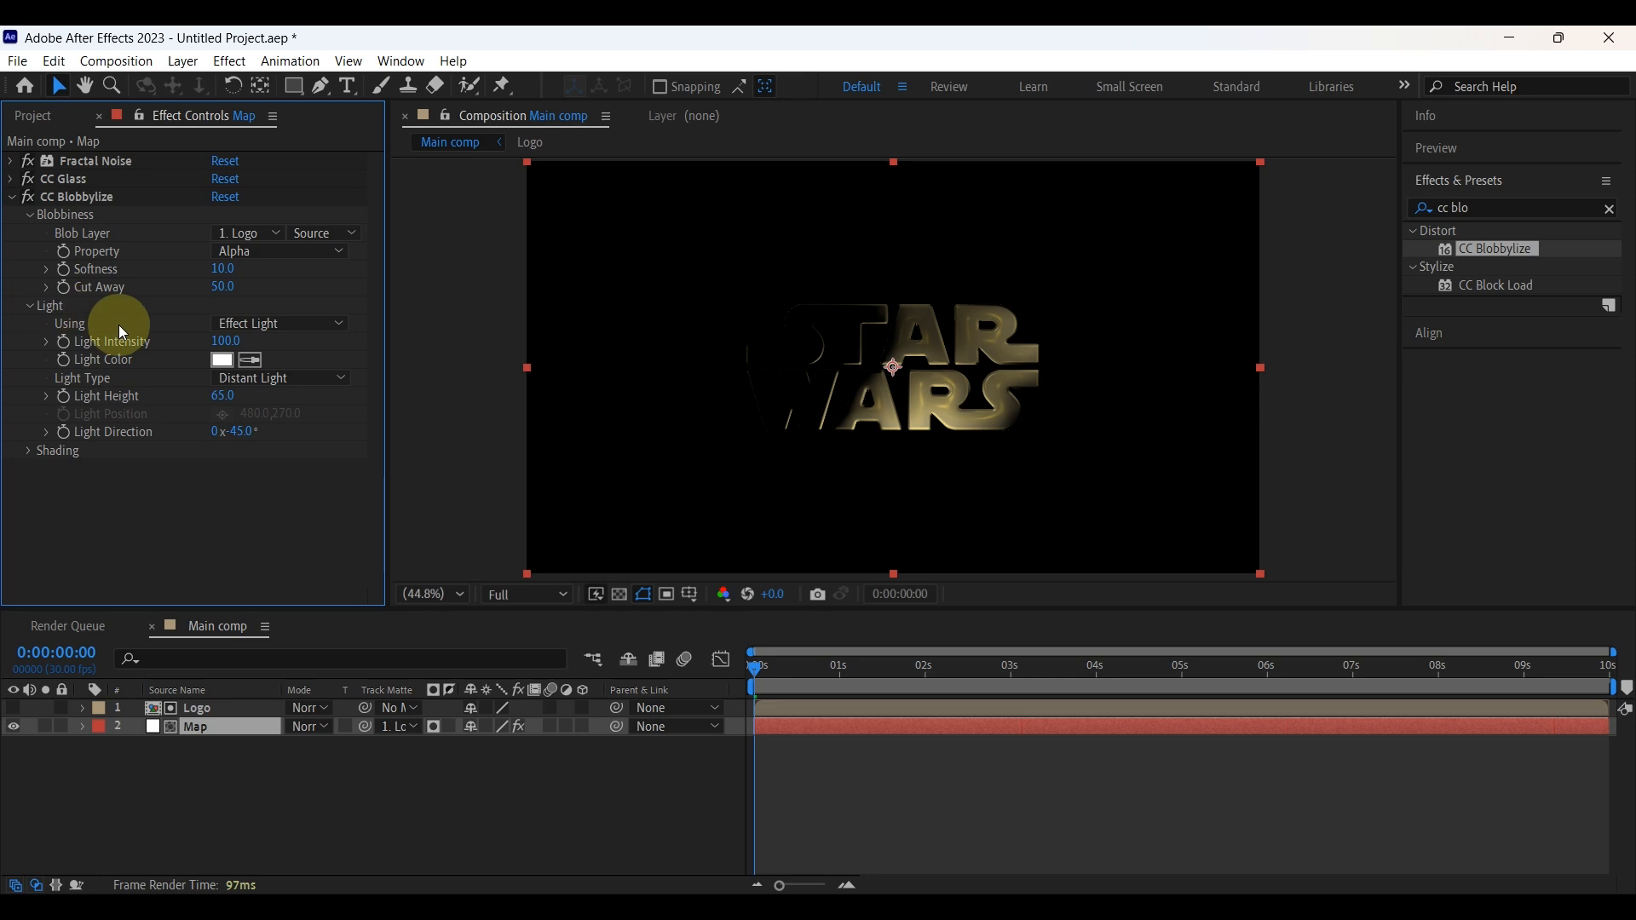
pyautogui.click(222, 359)
pyautogui.moveTo(818, 670); pyautogui.dragTo(819, 818)
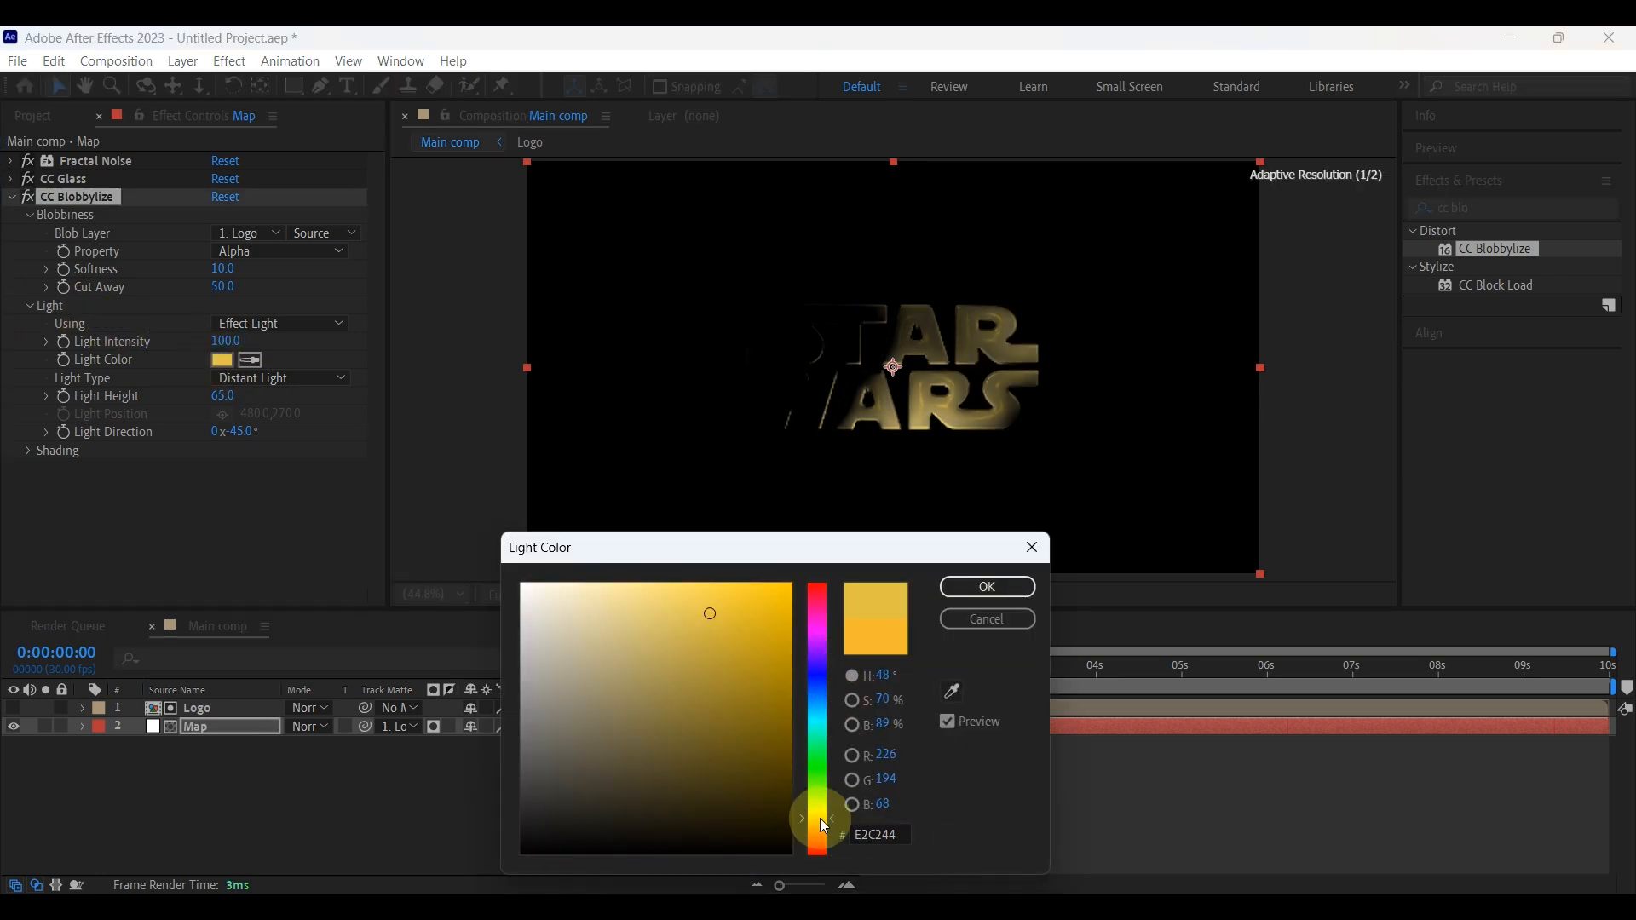
pyautogui.click(714, 582)
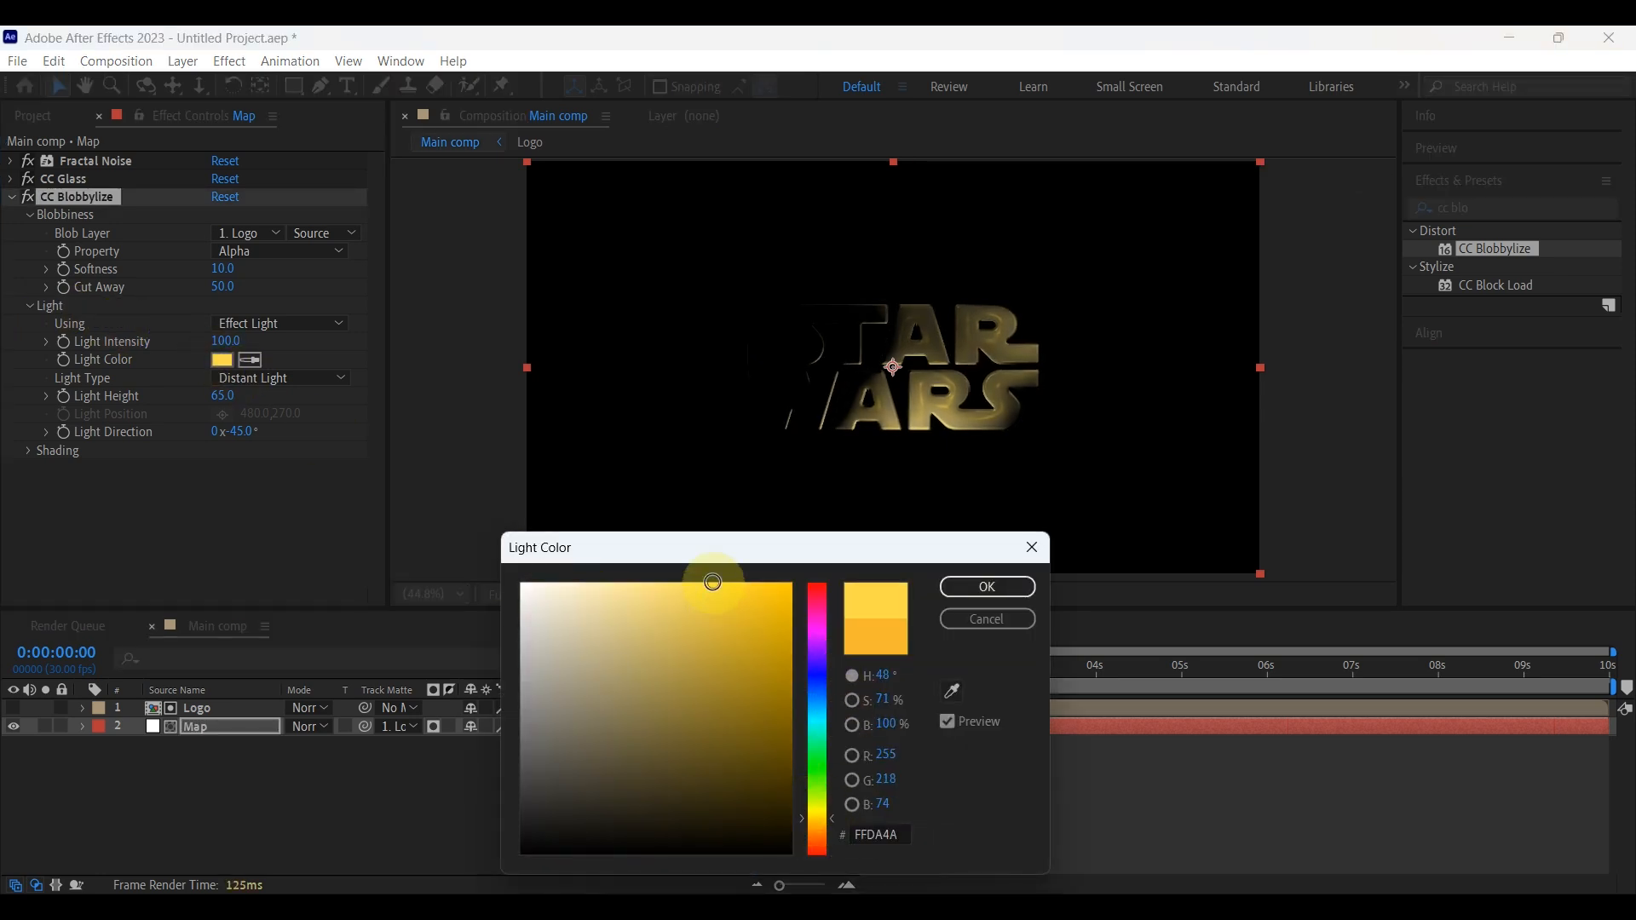
pyautogui.click(976, 600)
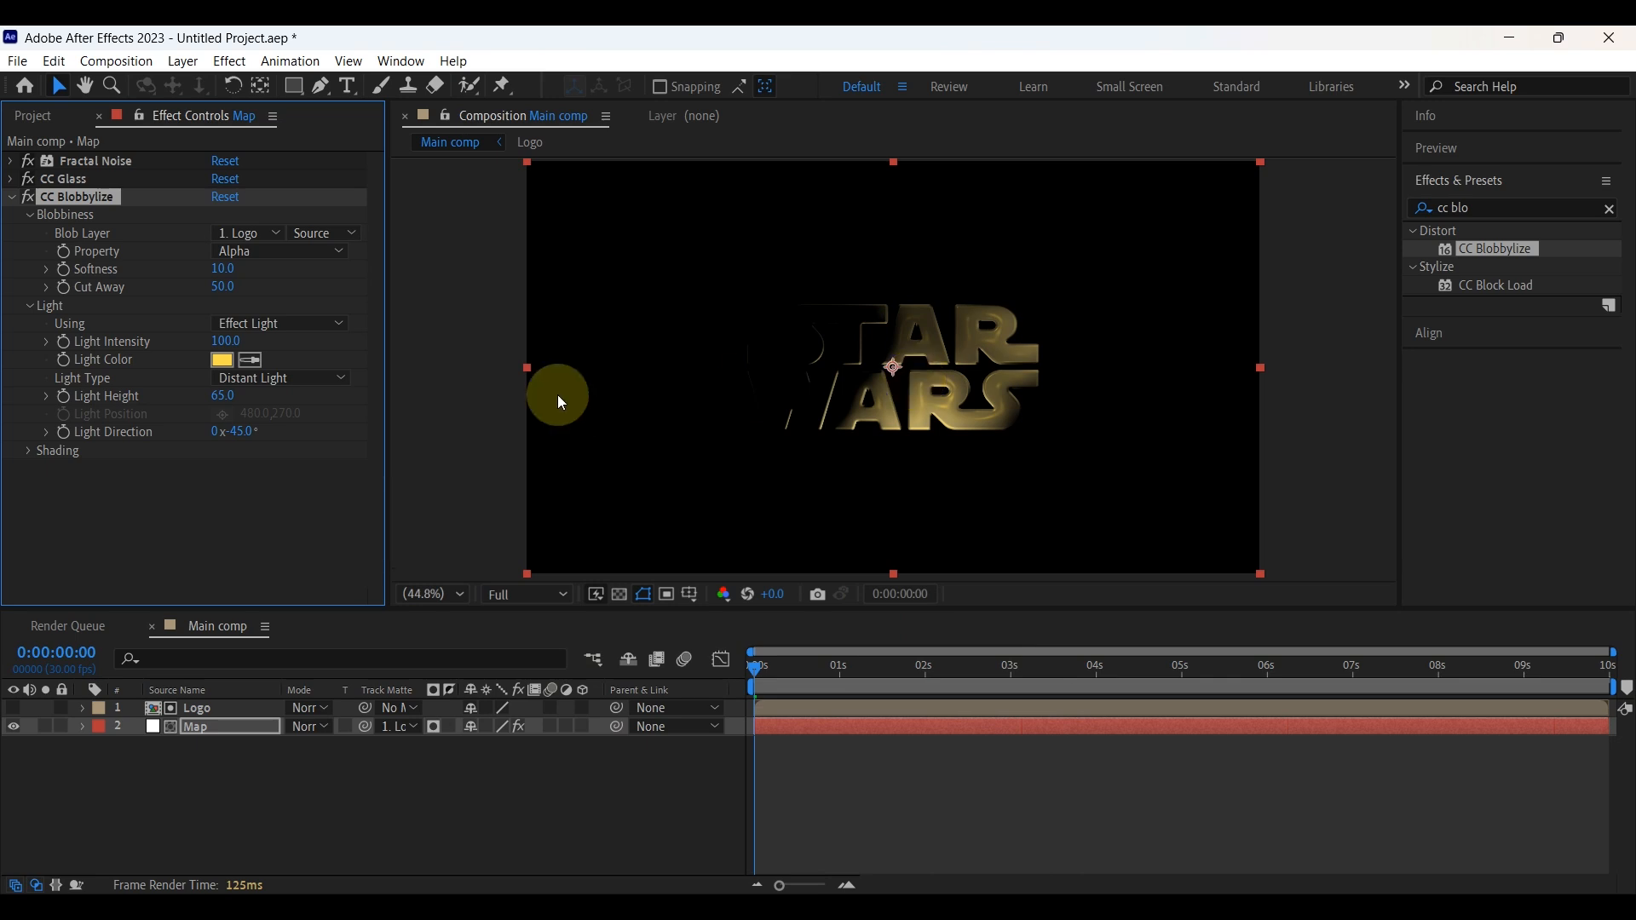
pyautogui.write('100')
pyautogui.click(277, 402)
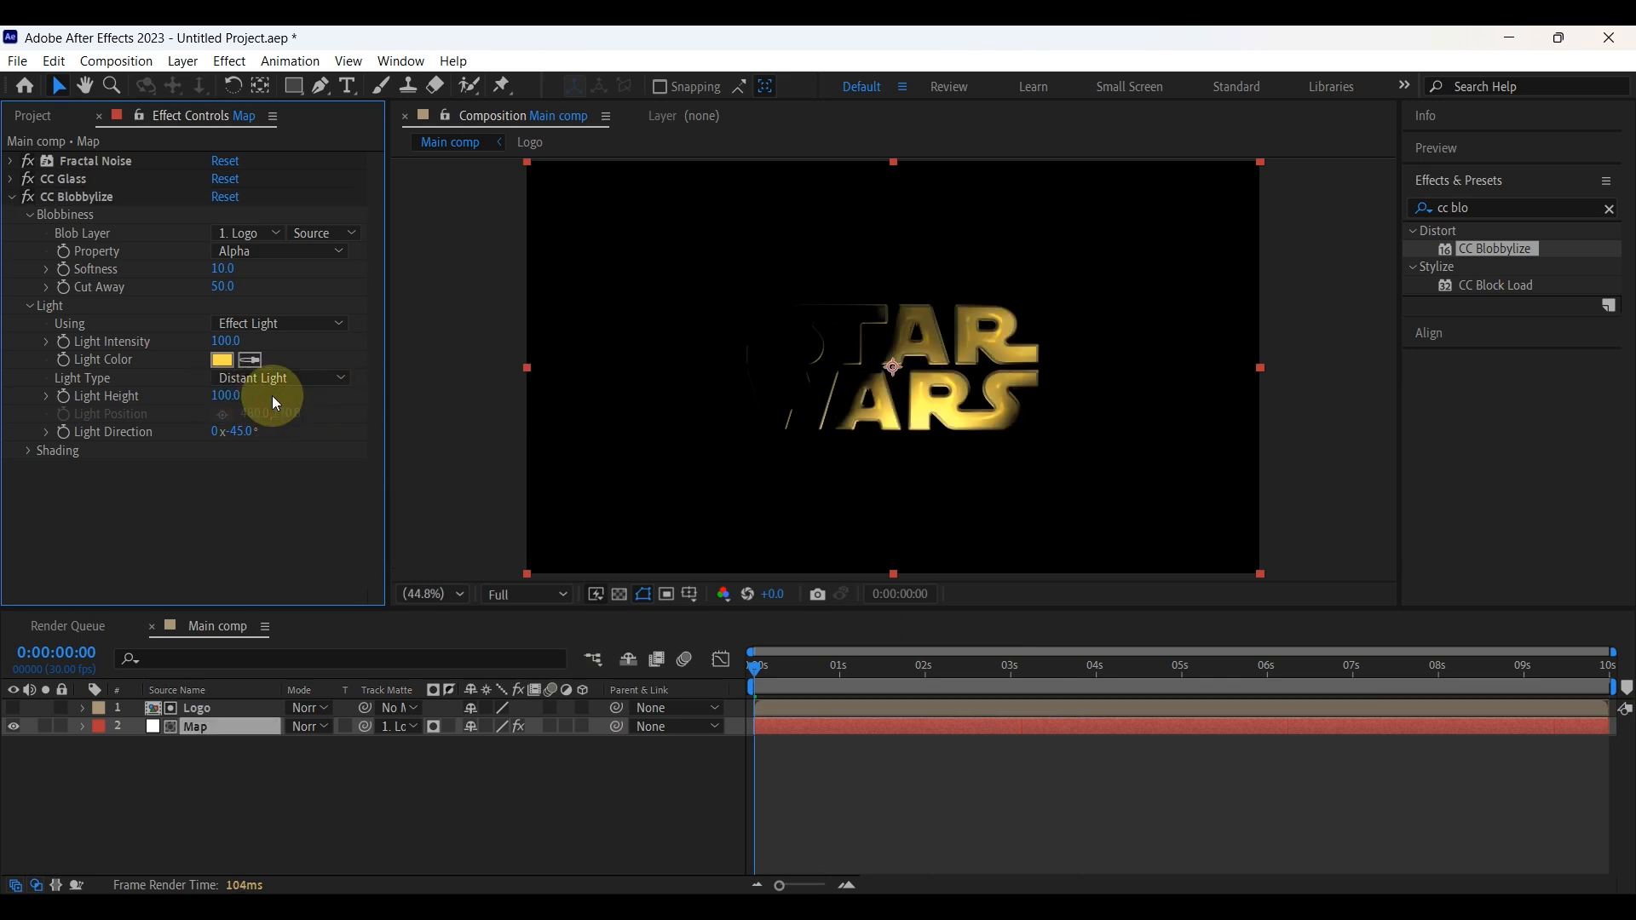
pyautogui.click(12, 198)
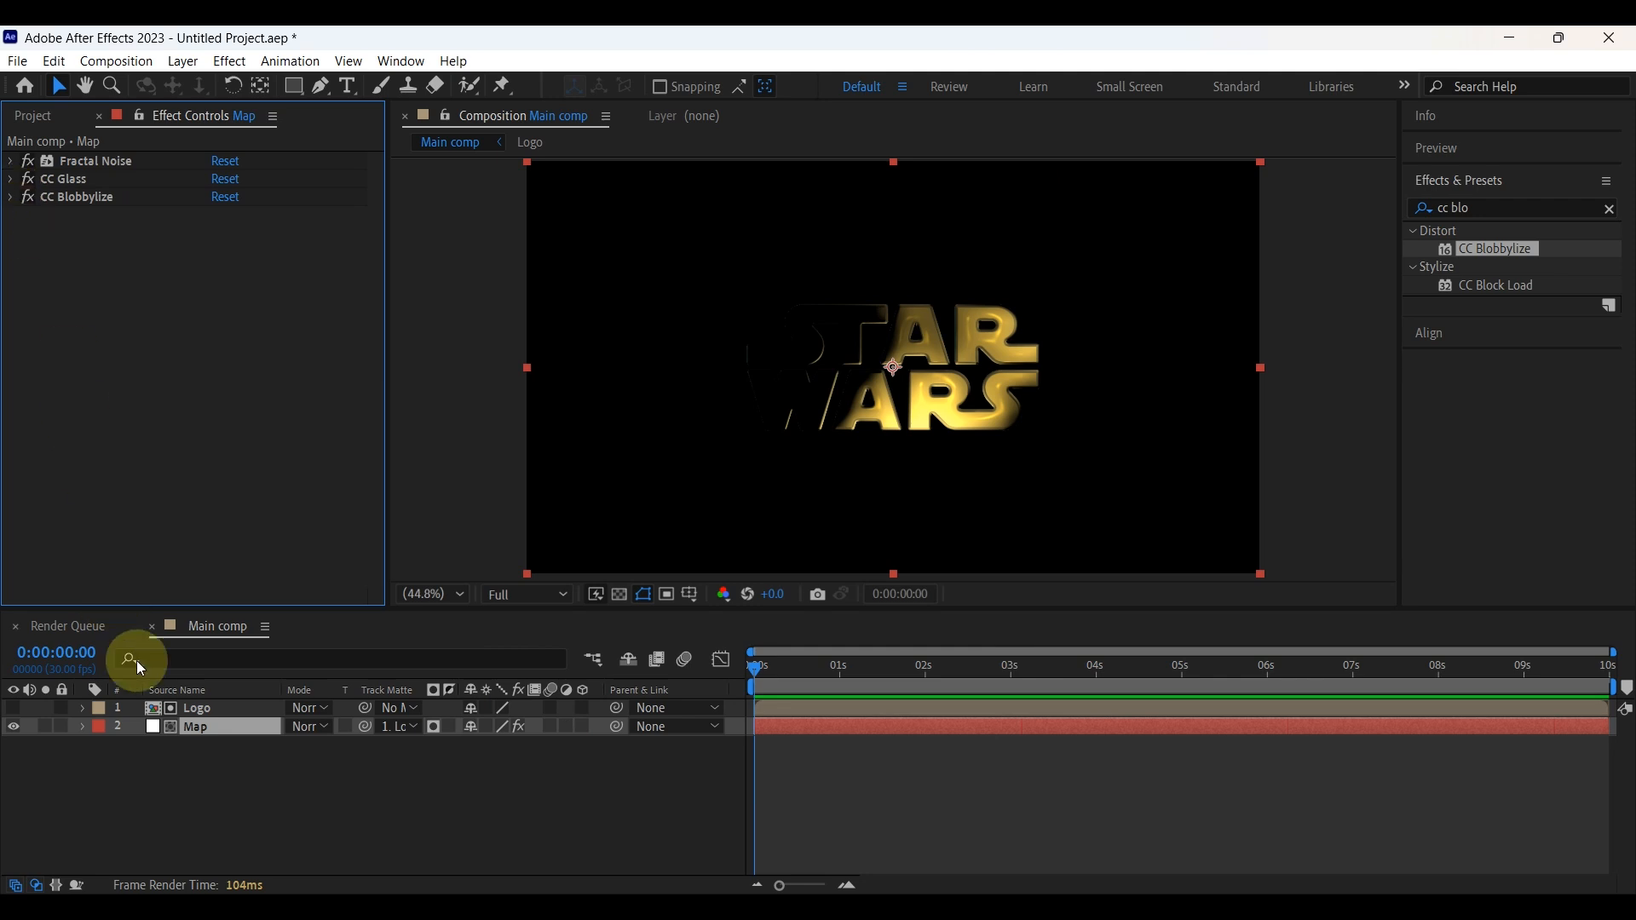
# Animate the Map layer's opacity with keyframes of 100% at 0:00:02:00 and 0% at 0:00:03:00
pyautogui.press('t')
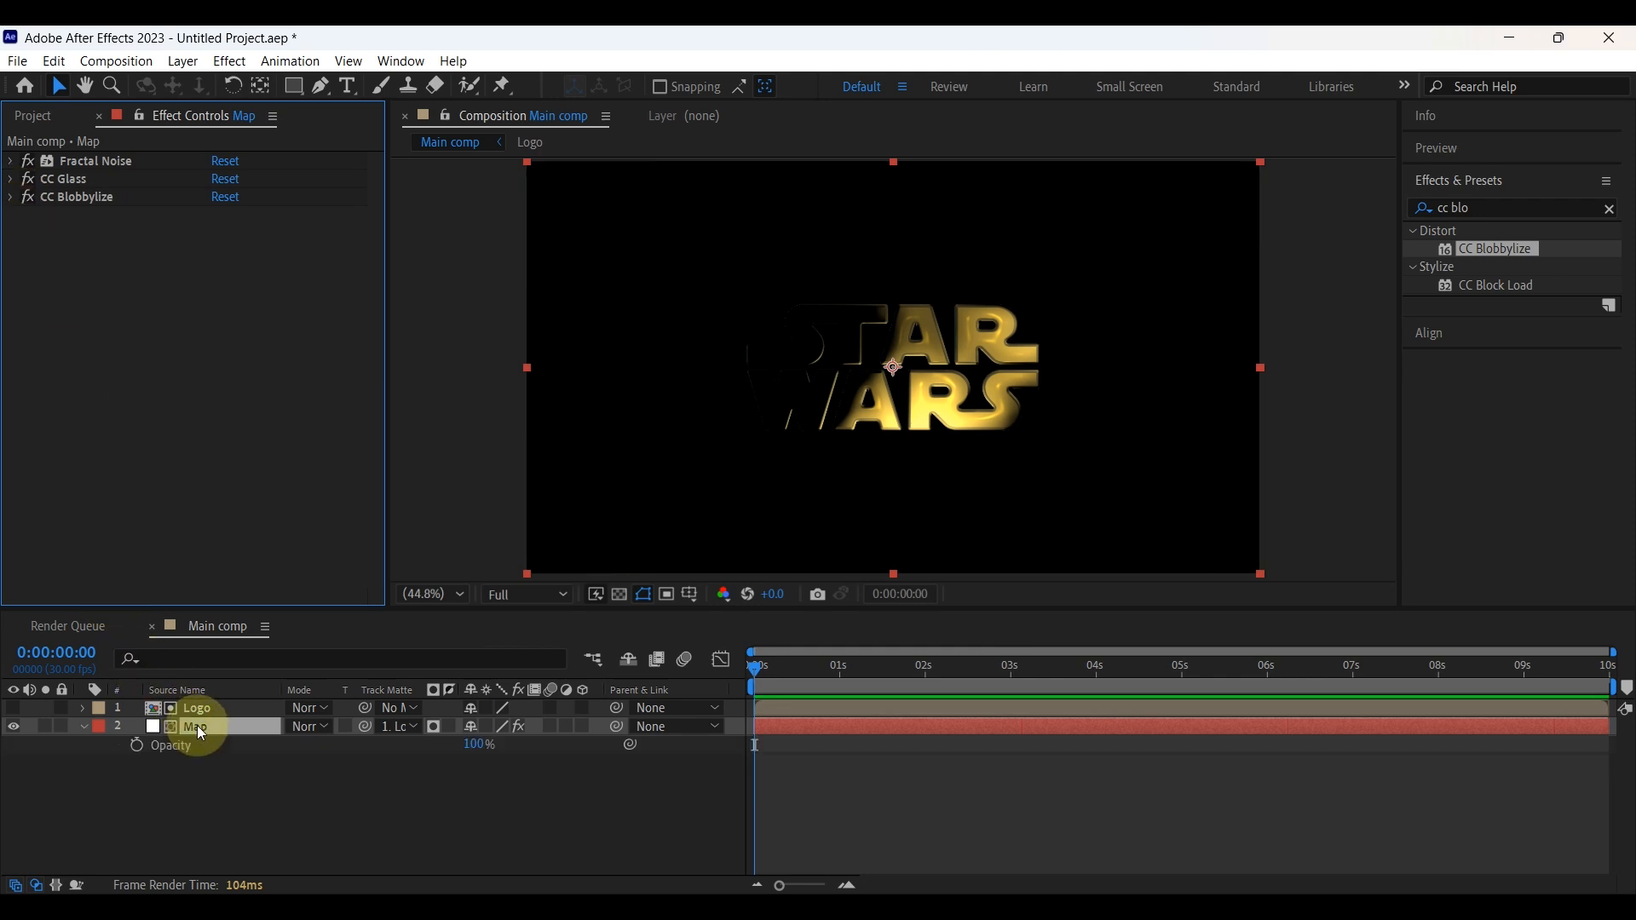
pyautogui.moveTo(775, 667); pyautogui.dragTo(928, 679)
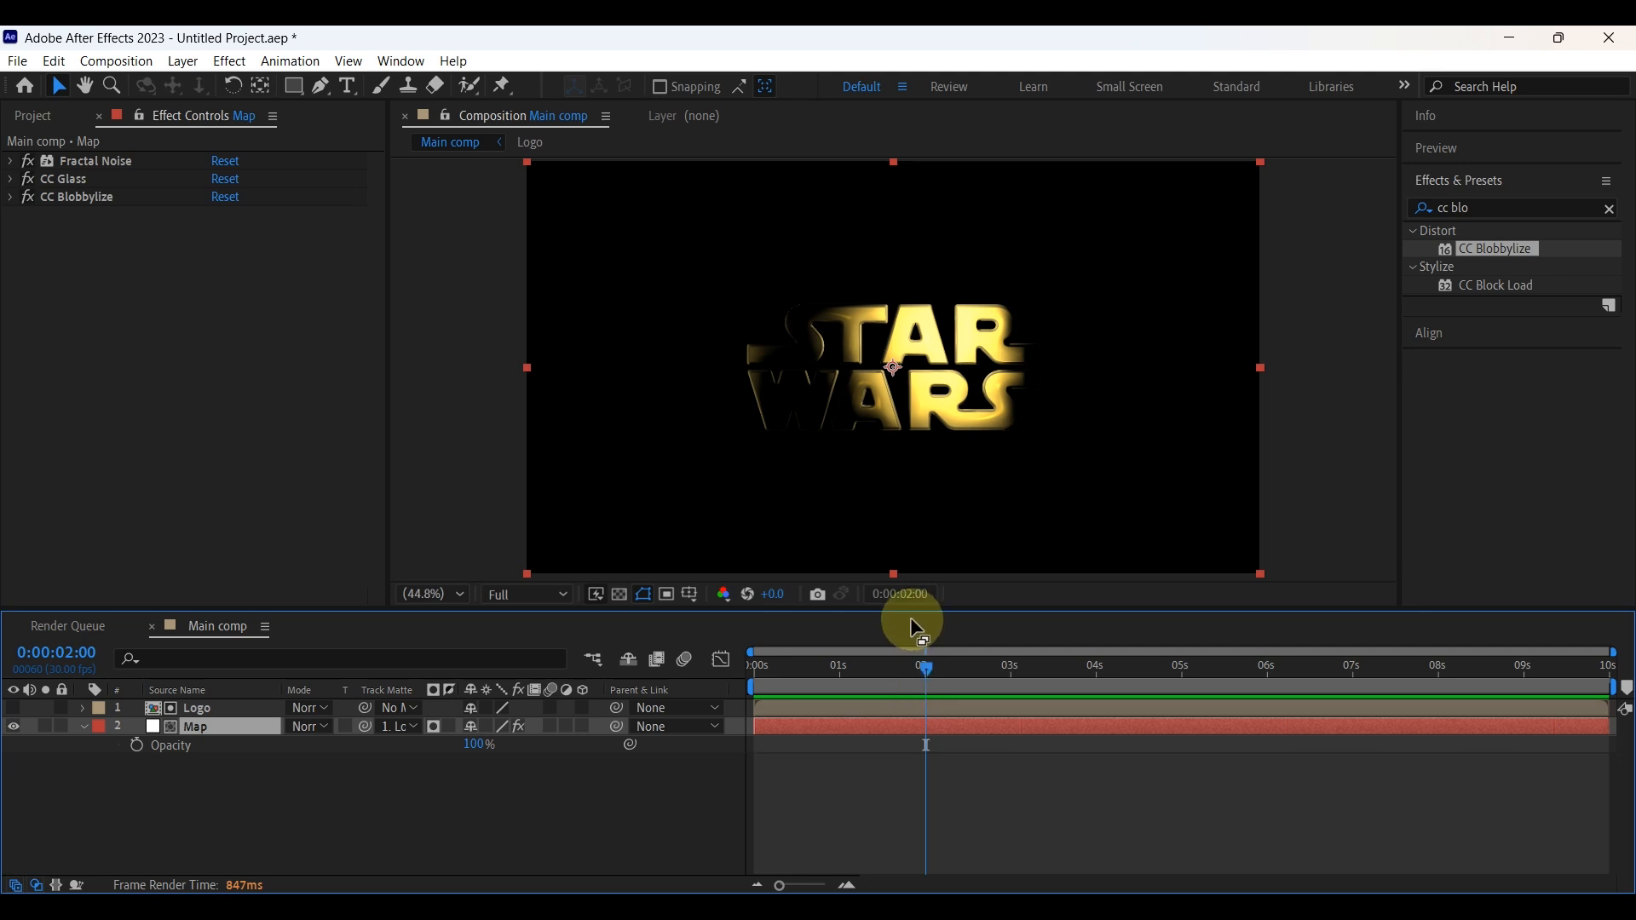
pyautogui.click(146, 747)
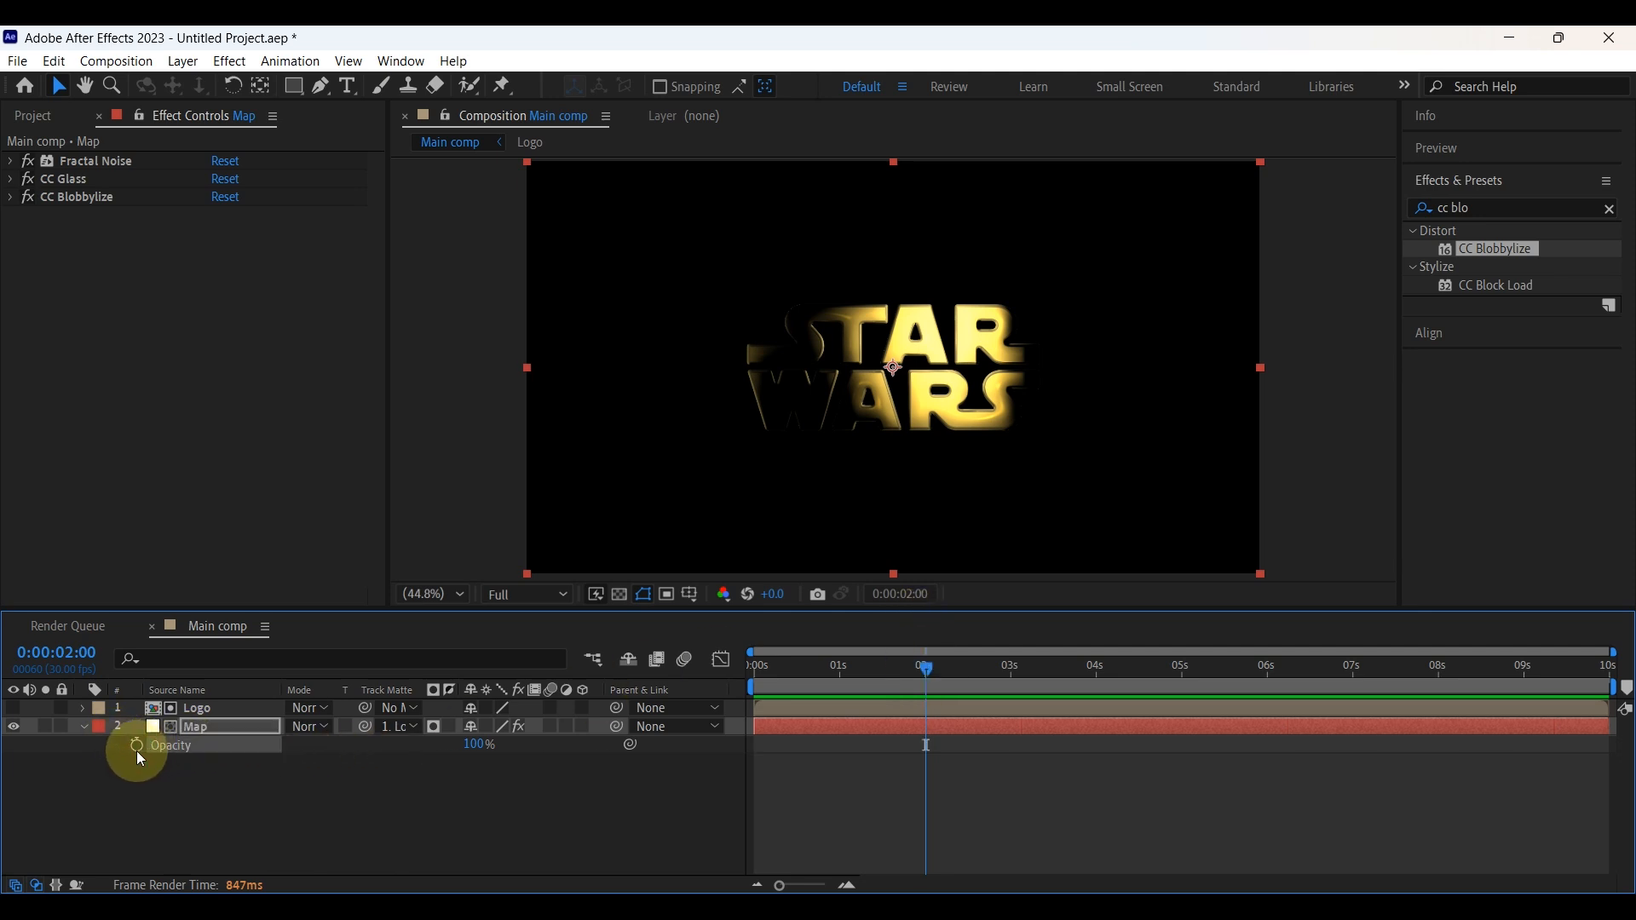
pyautogui.click(137, 750)
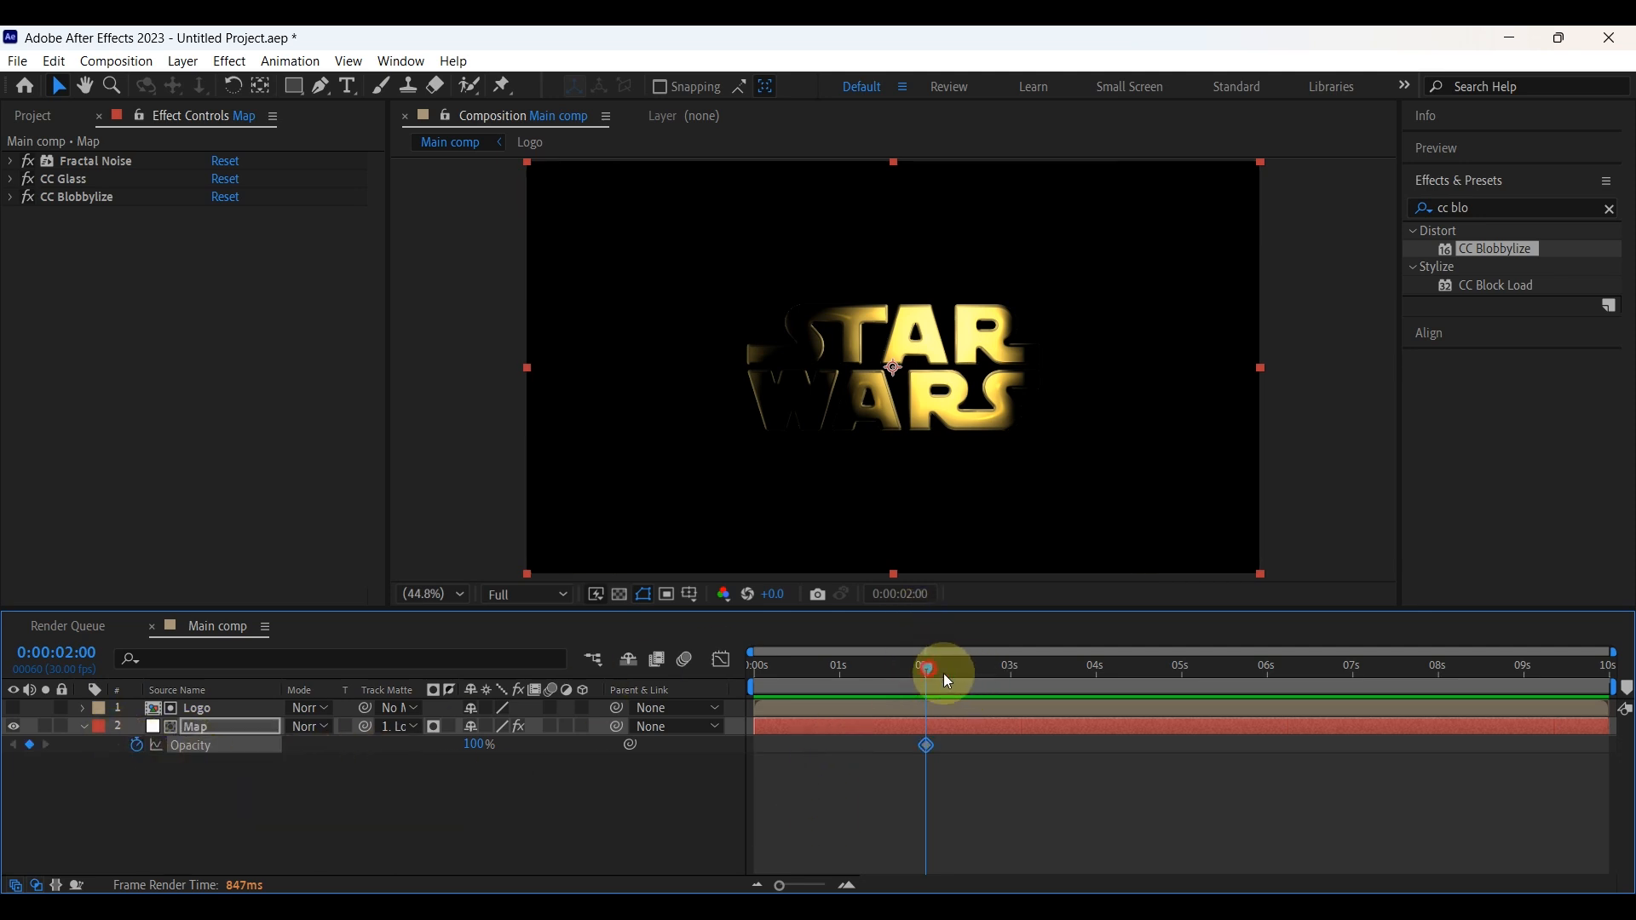
pyautogui.moveTo(944, 675); pyautogui.dragTo(1012, 681)
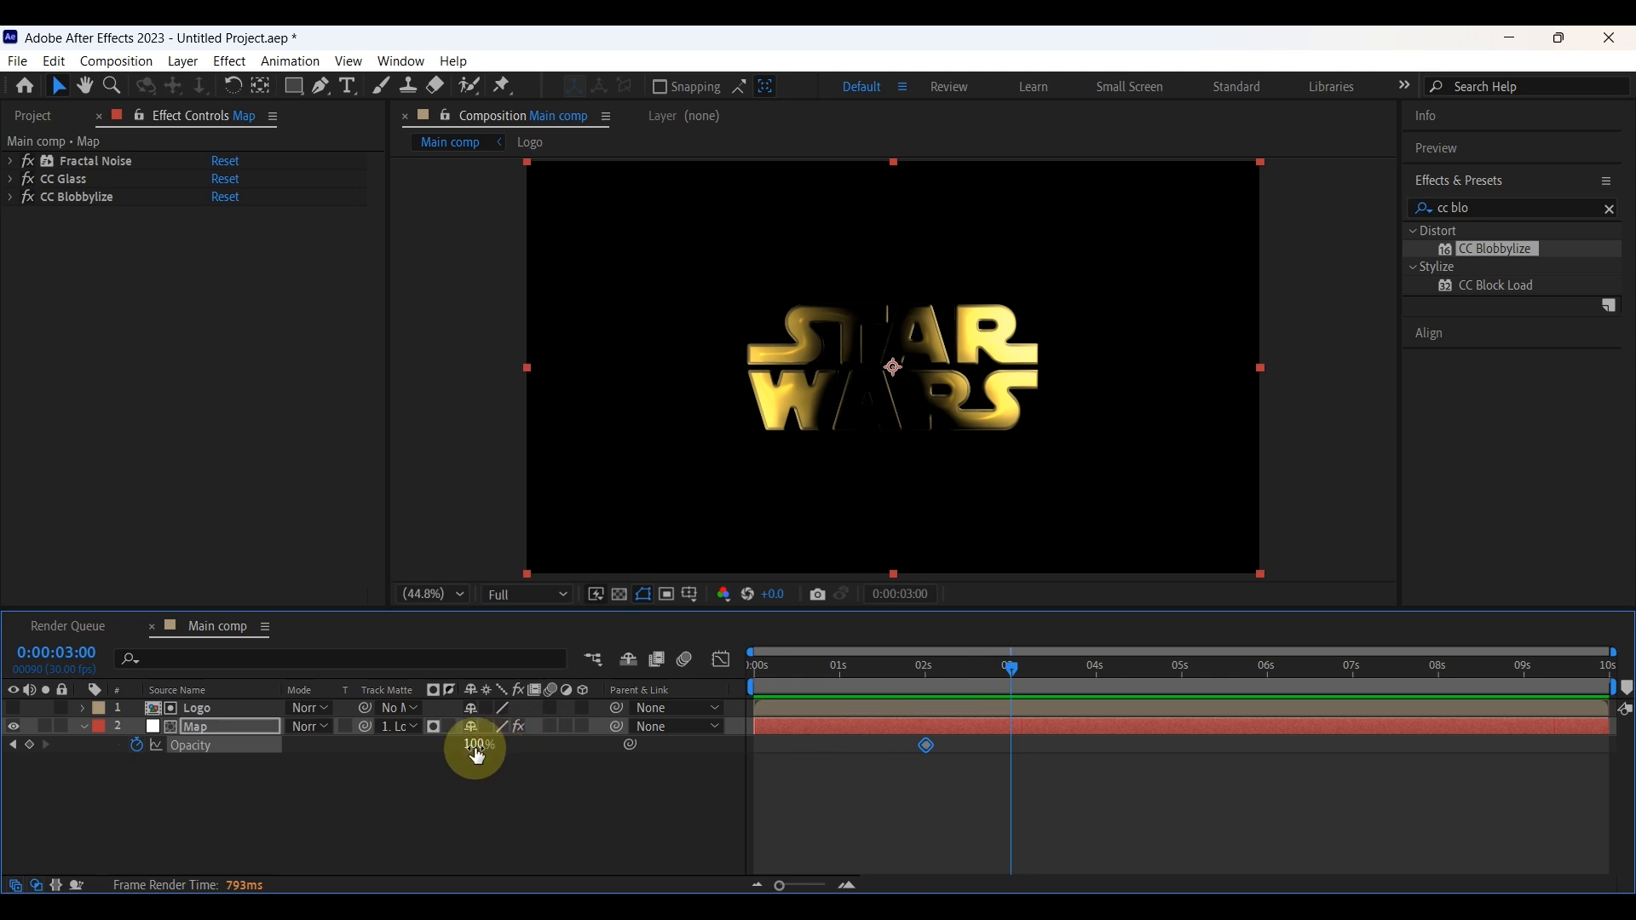
pyautogui.moveTo(475, 749); pyautogui.dragTo(259, 753)
# Apply Easy Ease to both Map opacity keyframes and move the playhead back to 0:00:01:11
pyautogui.moveTo(1029, 740); pyautogui.dragTo(878, 753)
pyautogui.rightClick(927, 745)
pyautogui.moveTo(1023, 730)
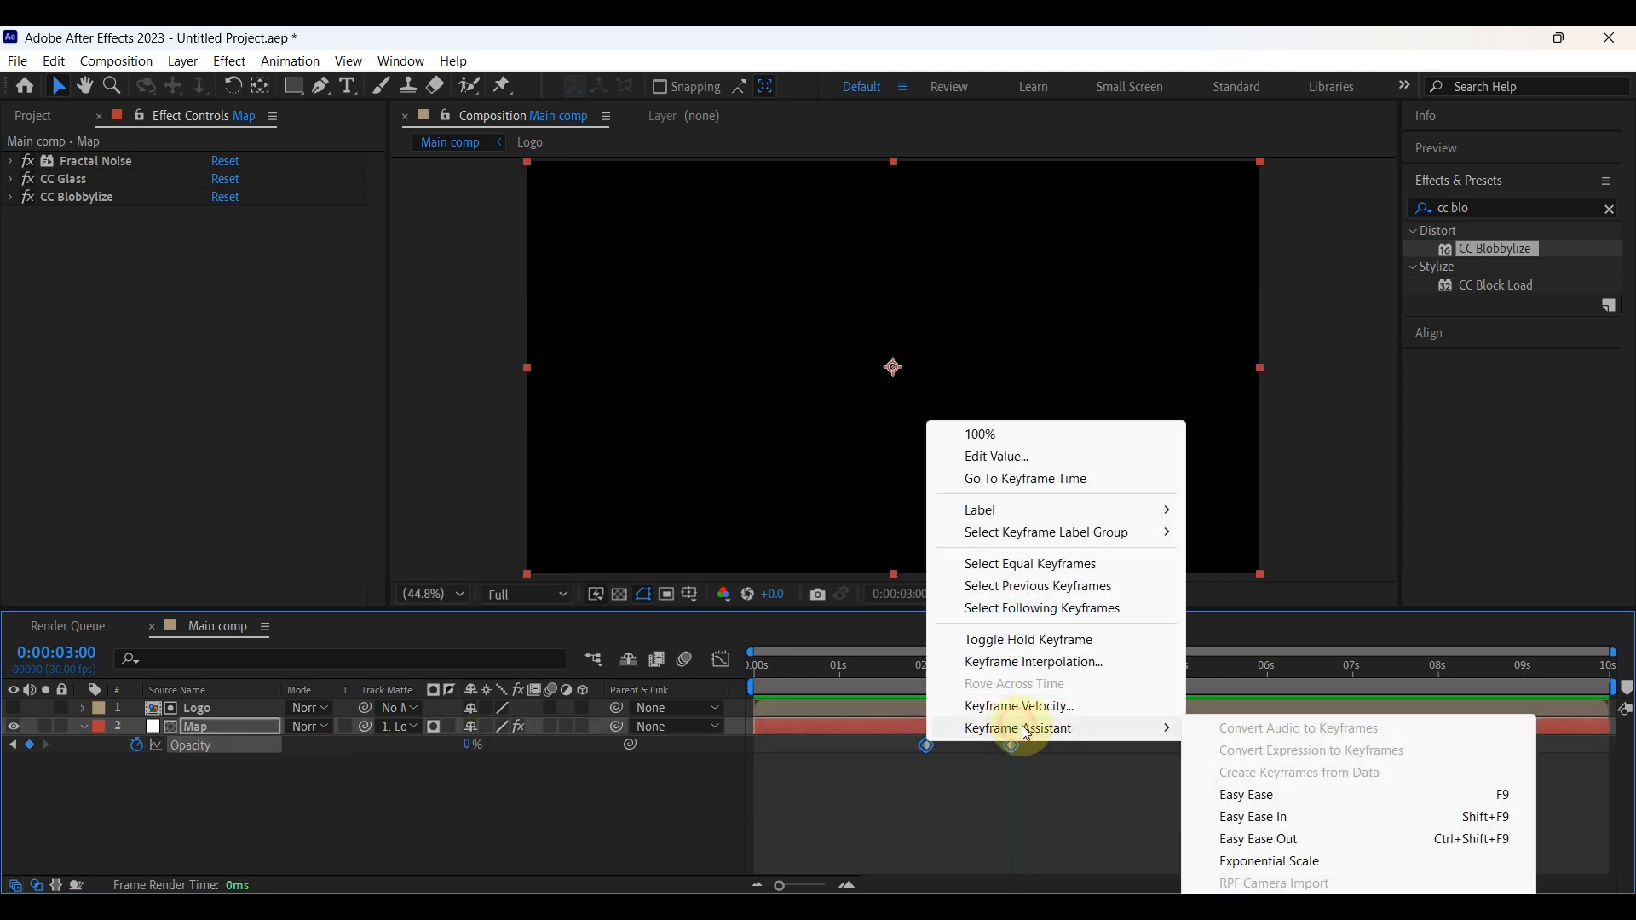
pyautogui.click(1238, 795)
pyautogui.moveTo(1015, 668); pyautogui.dragTo(871, 673)
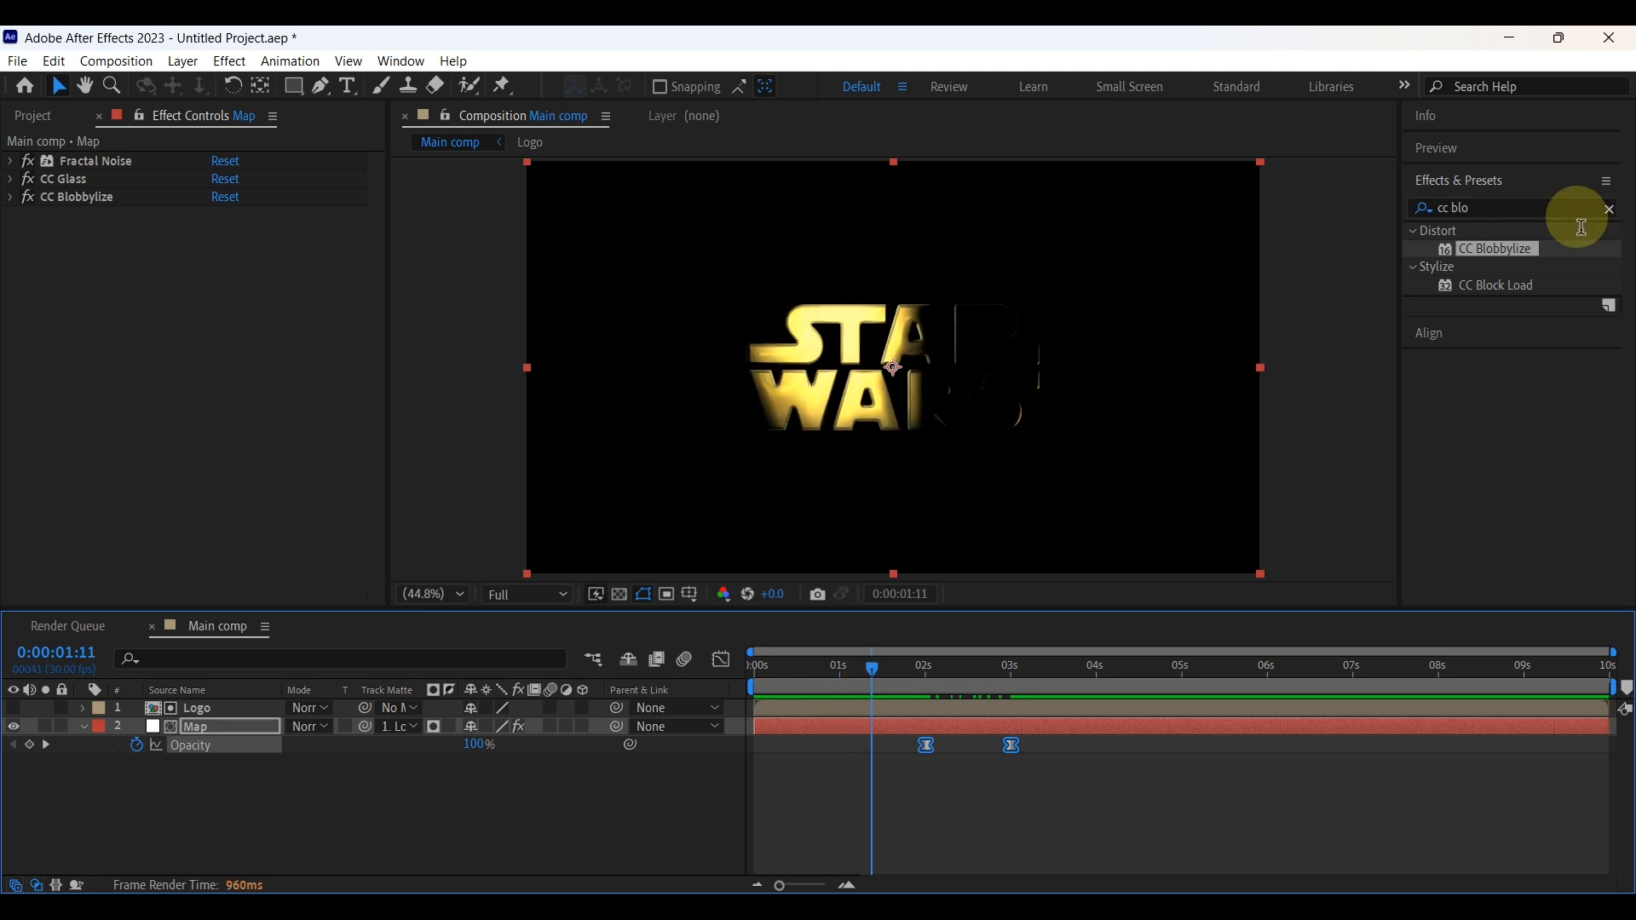
# Preview the animation from 0:00:01:11, stop playback and return the playhead to 0:00:00:00
pyautogui.click(1481, 153)
pyautogui.click(1511, 181)
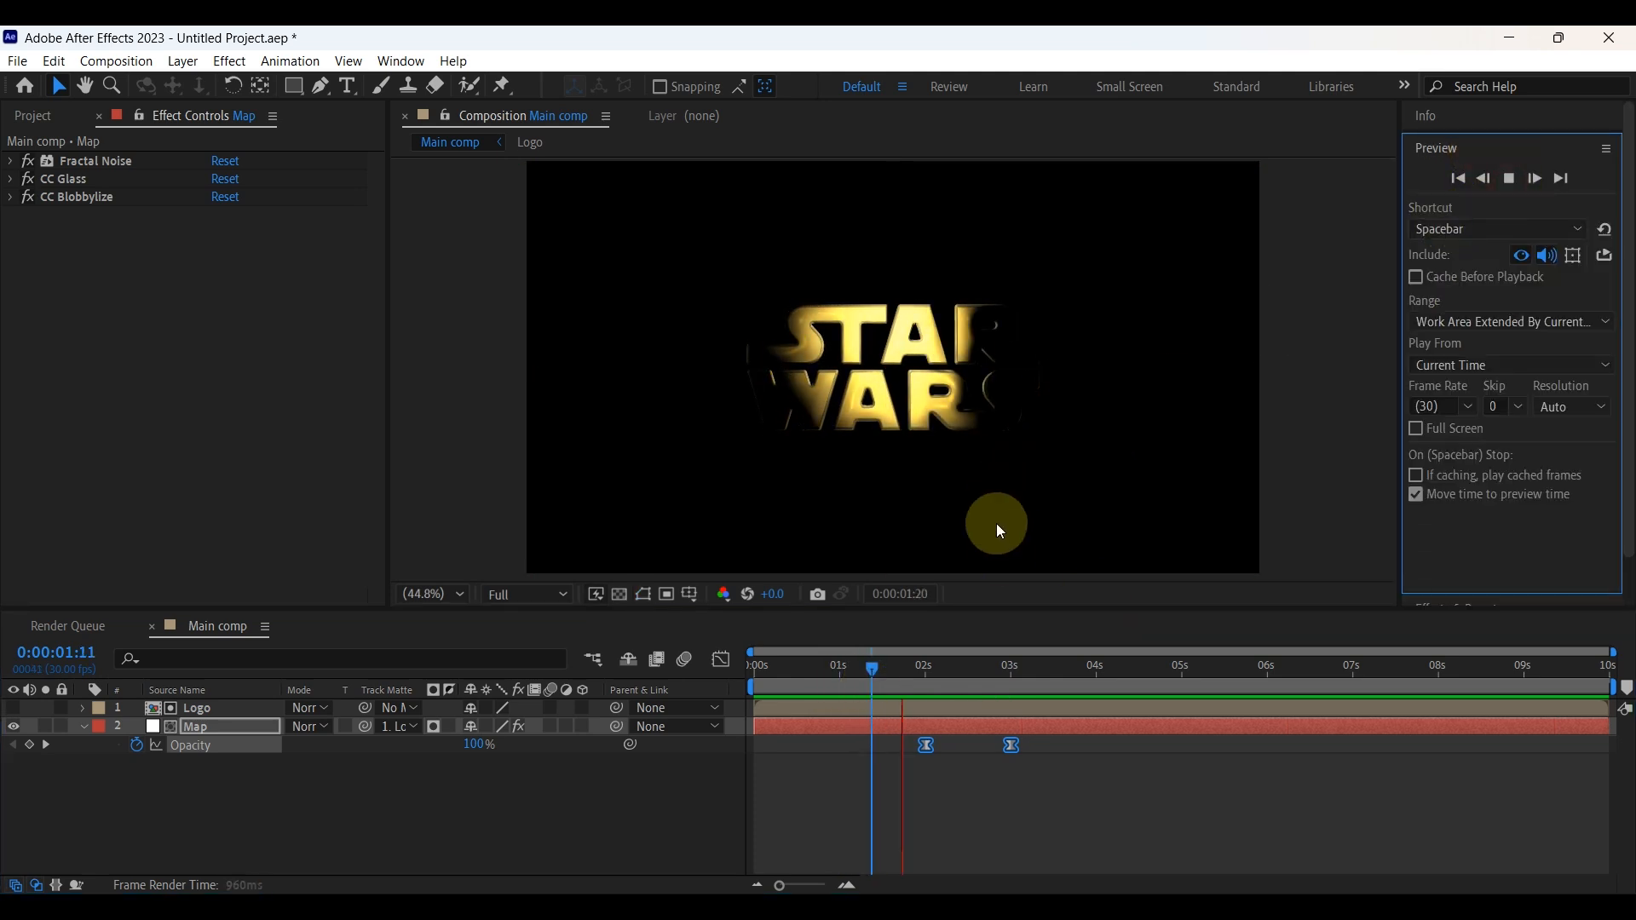
pyautogui.click(1506, 180)
pyautogui.moveTo(1023, 673); pyautogui.dragTo(621, 690)
pyautogui.click(226, 824)
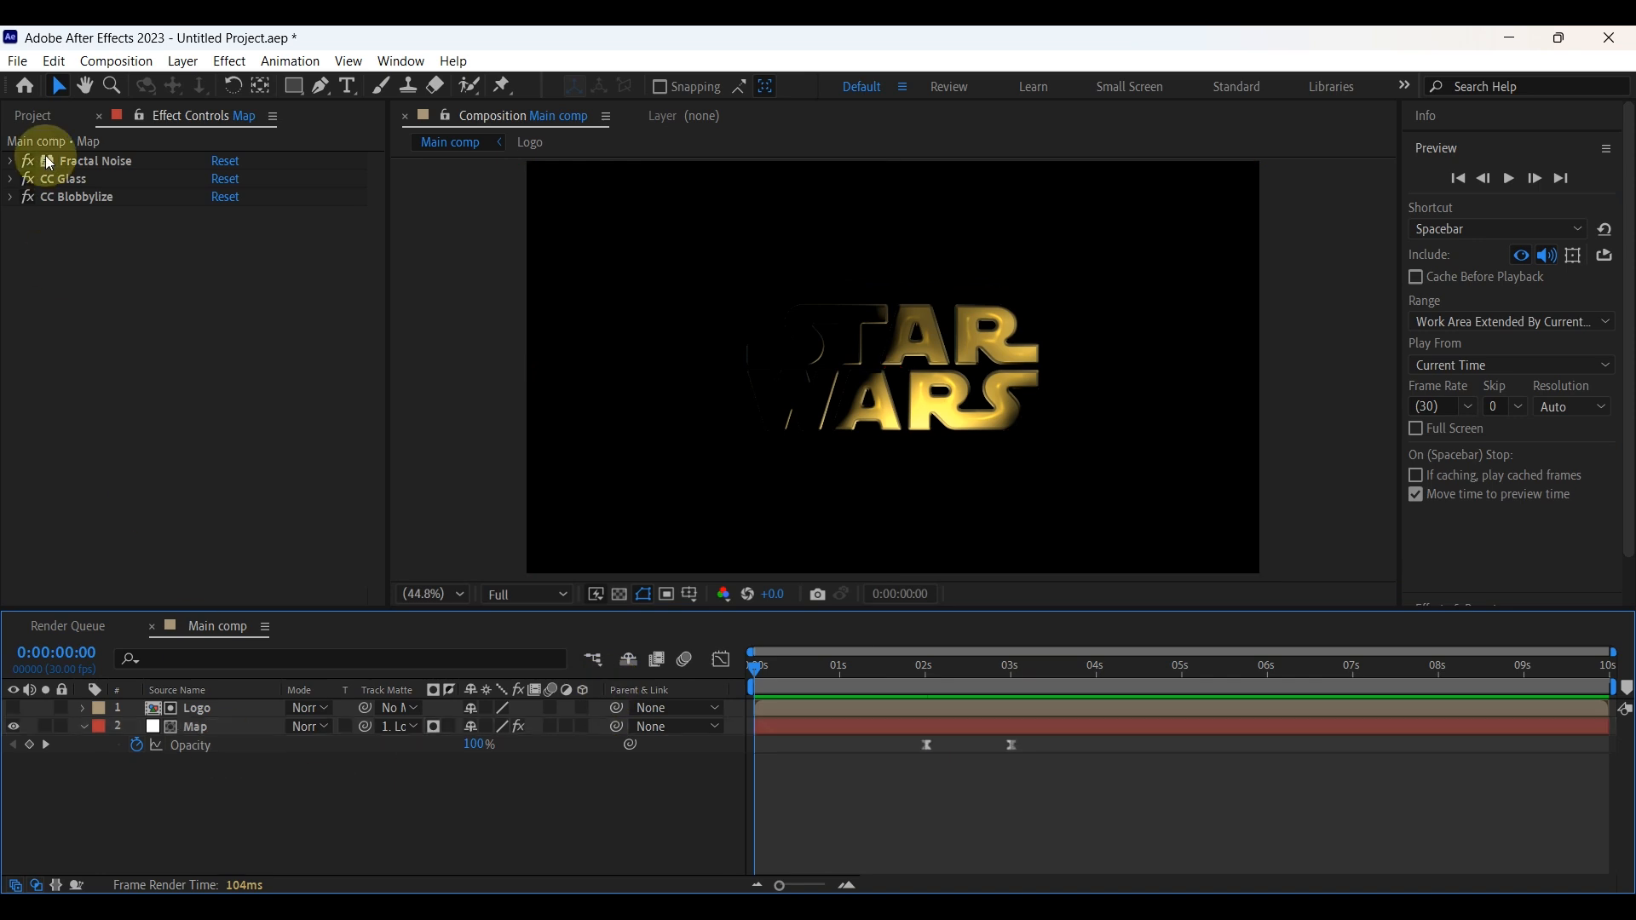
# Add the Logo composition beneath the Map layer, set Map's blending mode to Hard Light and move the playhead to 0:00:01:17
pyautogui.click(24, 120)
pyautogui.moveTo(53, 369); pyautogui.dragTo(182, 765)
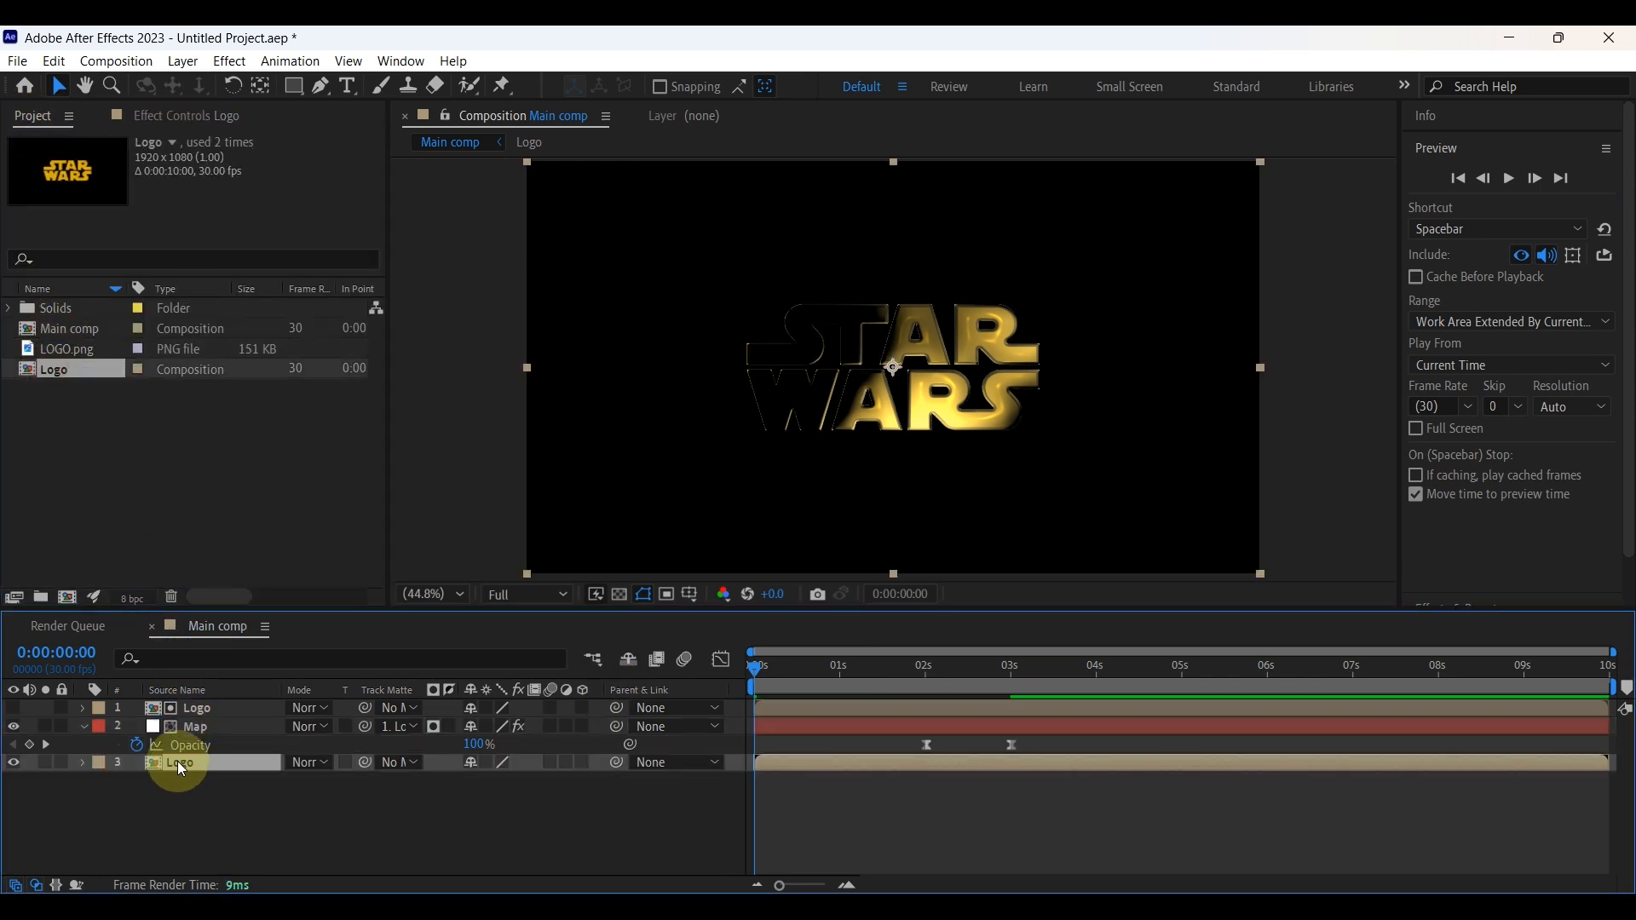
pyautogui.click(311, 728)
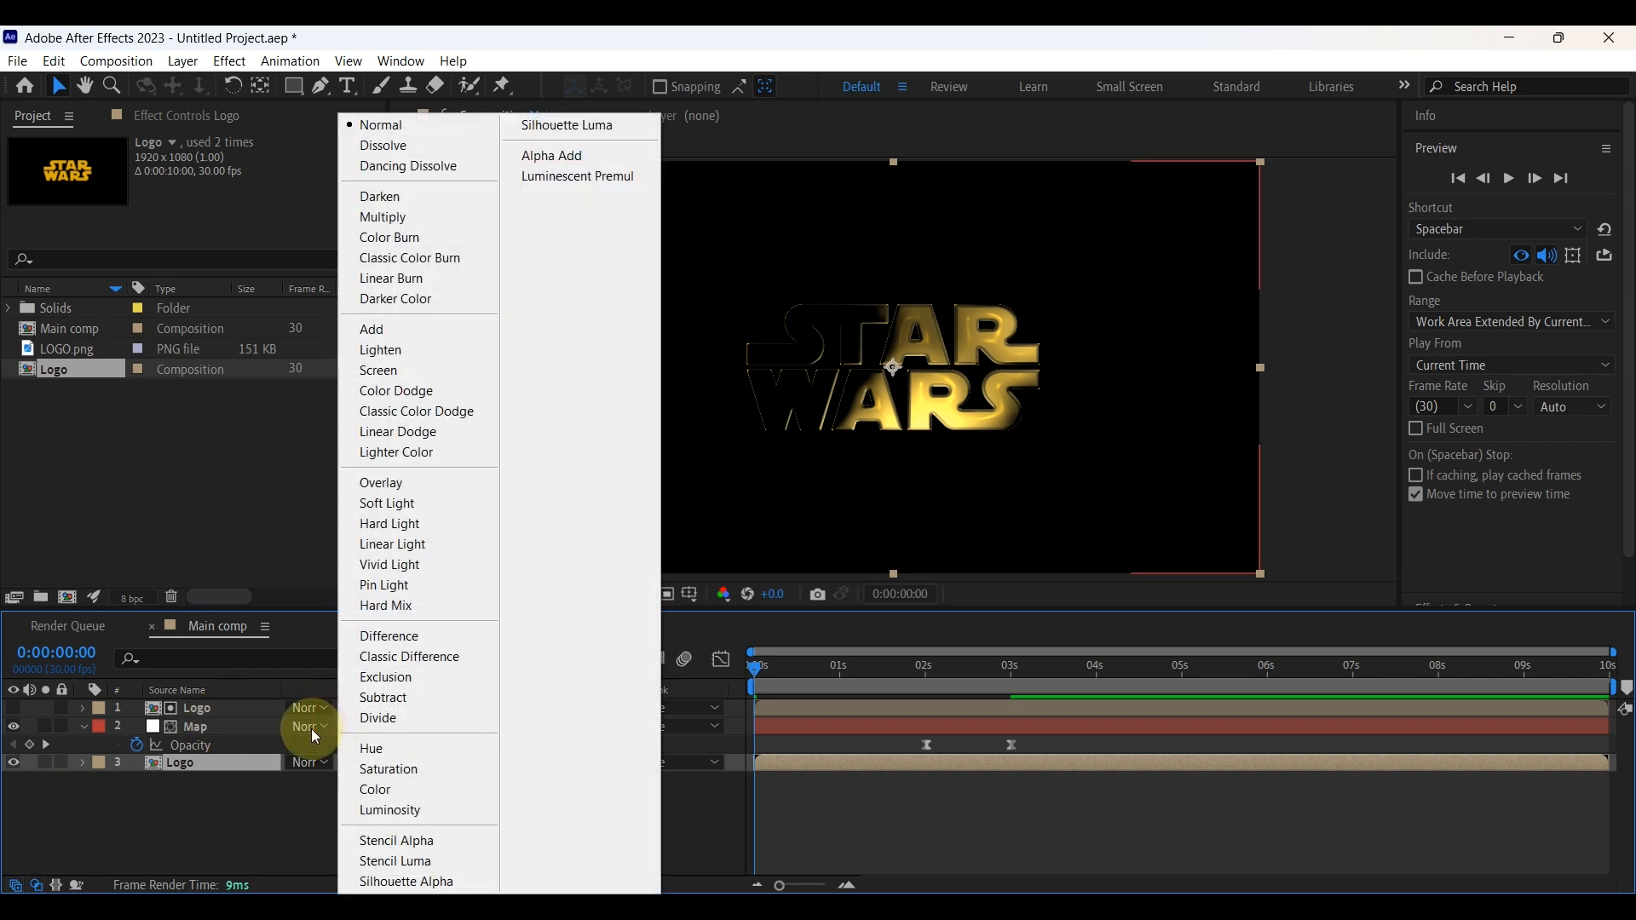
pyautogui.click(375, 524)
pyautogui.moveTo(754, 669); pyautogui.dragTo(889, 698)
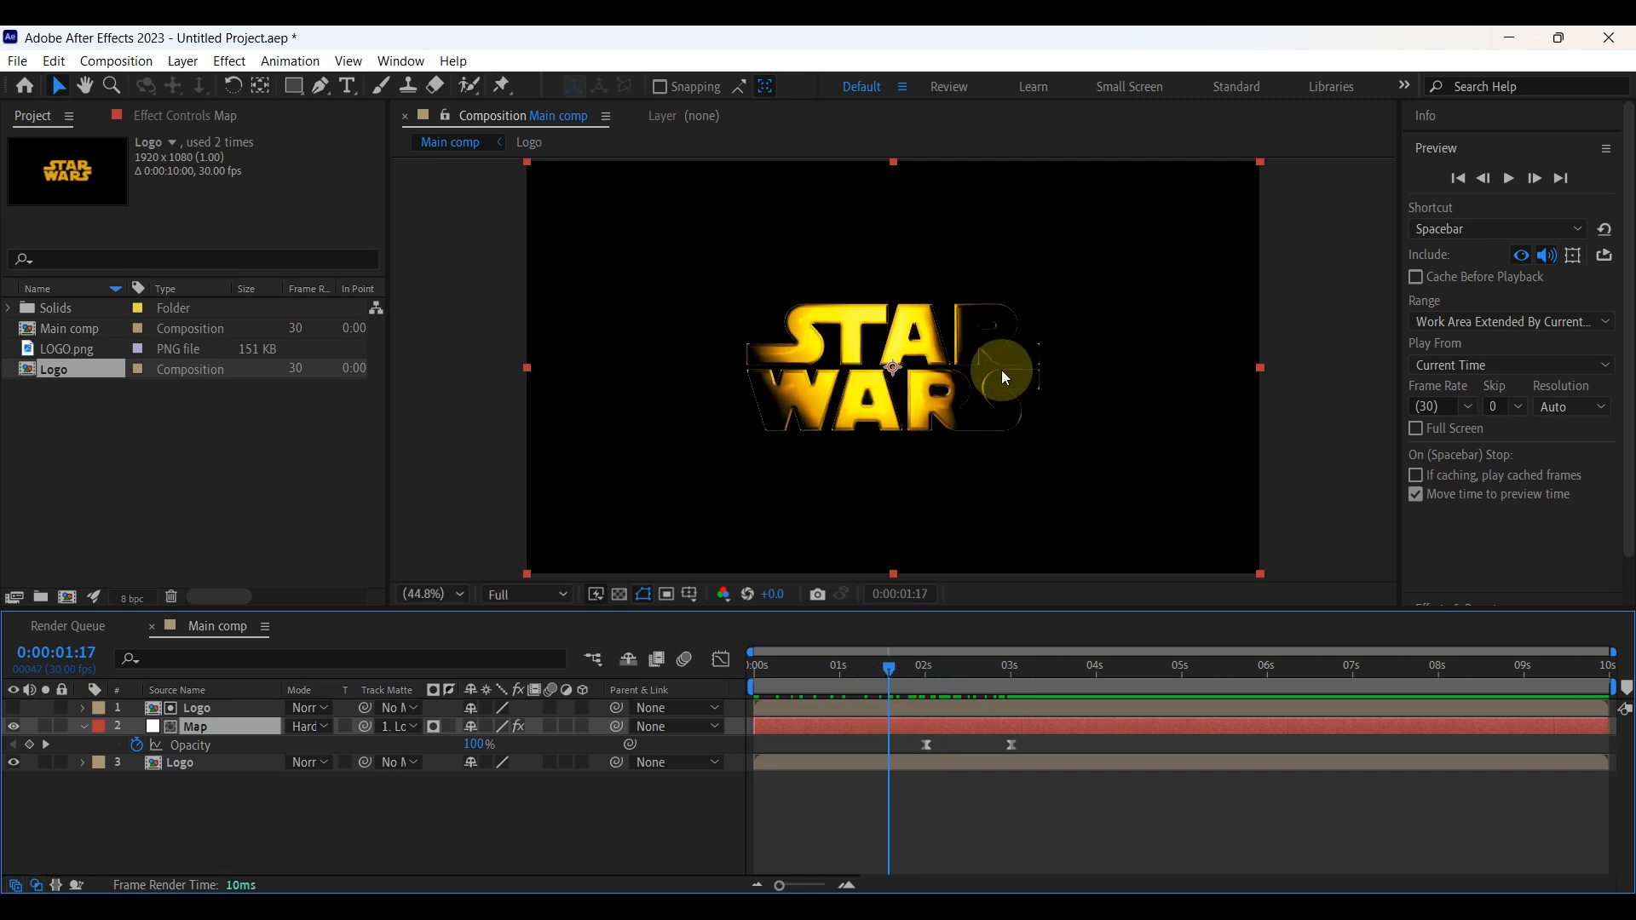
# Pre-compose all three layers into a composition named Glossy and hide the Glossy layer
pyautogui.click(209, 709)
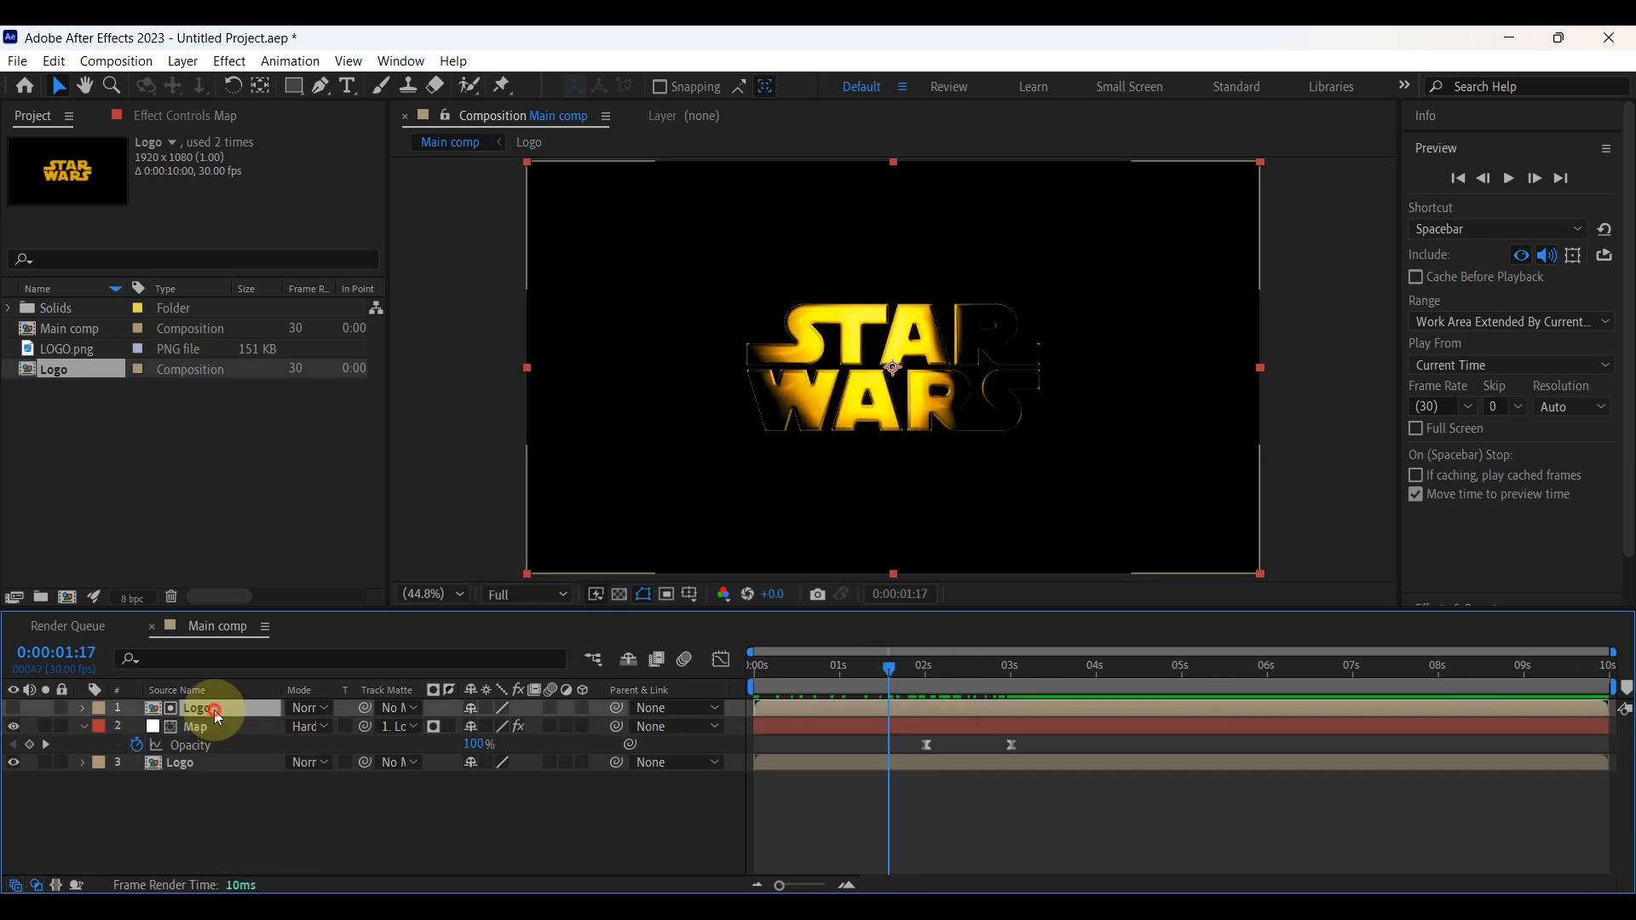
pyautogui.keyDown('shift'); pyautogui.click(228, 763); pyautogui.keyUp('shift')
pyautogui.rightClick(238, 724)
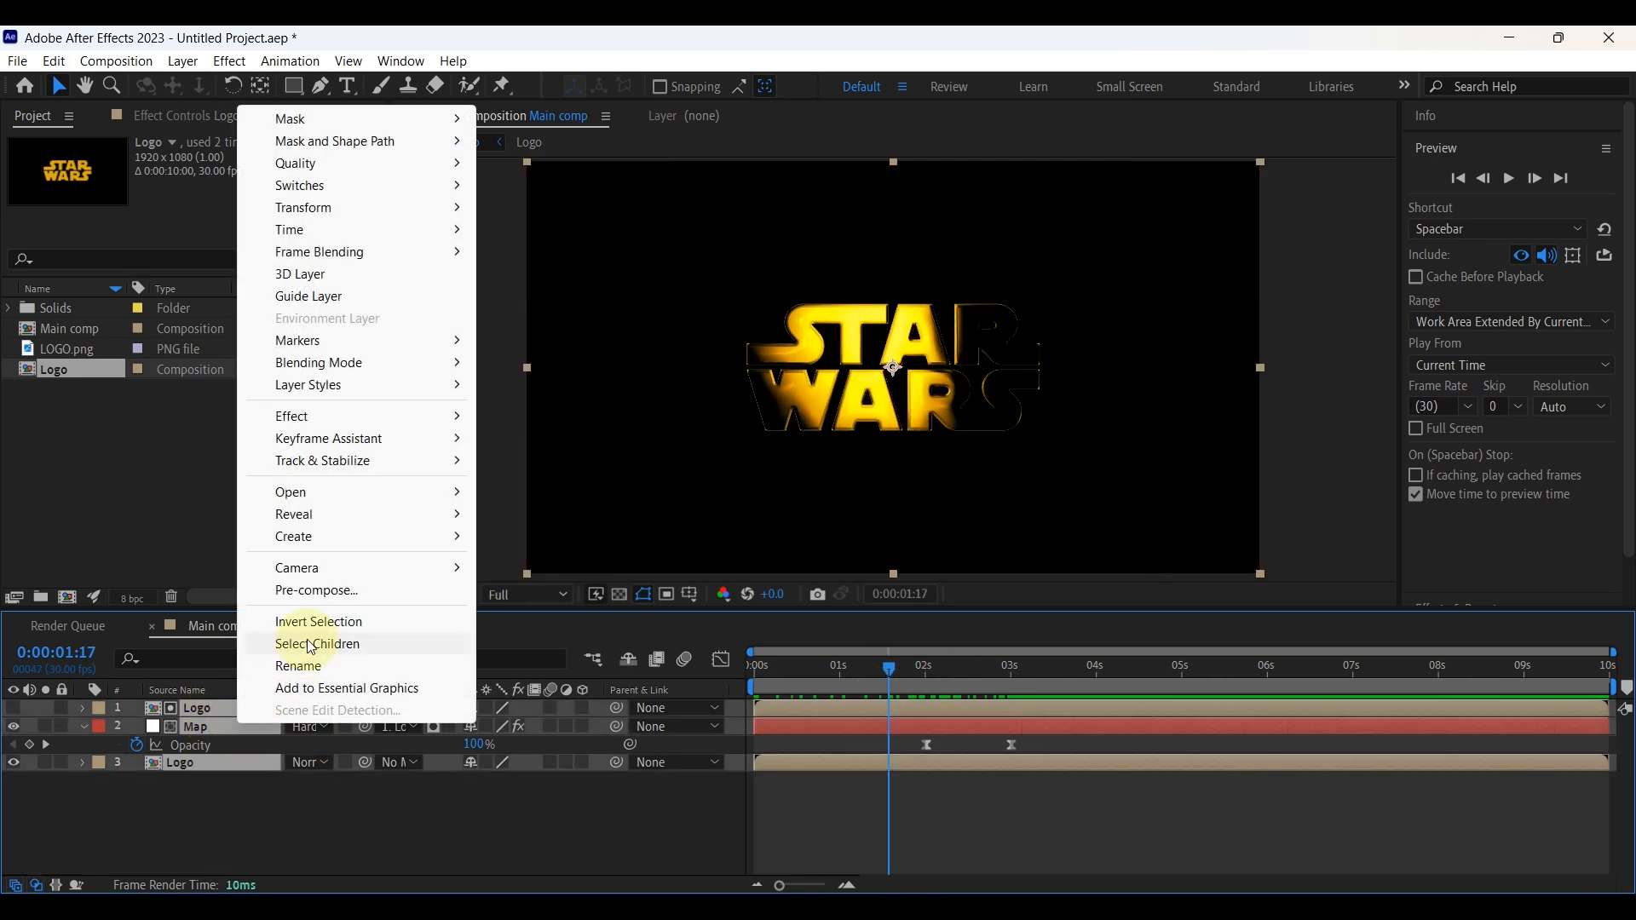
pyautogui.click(311, 588)
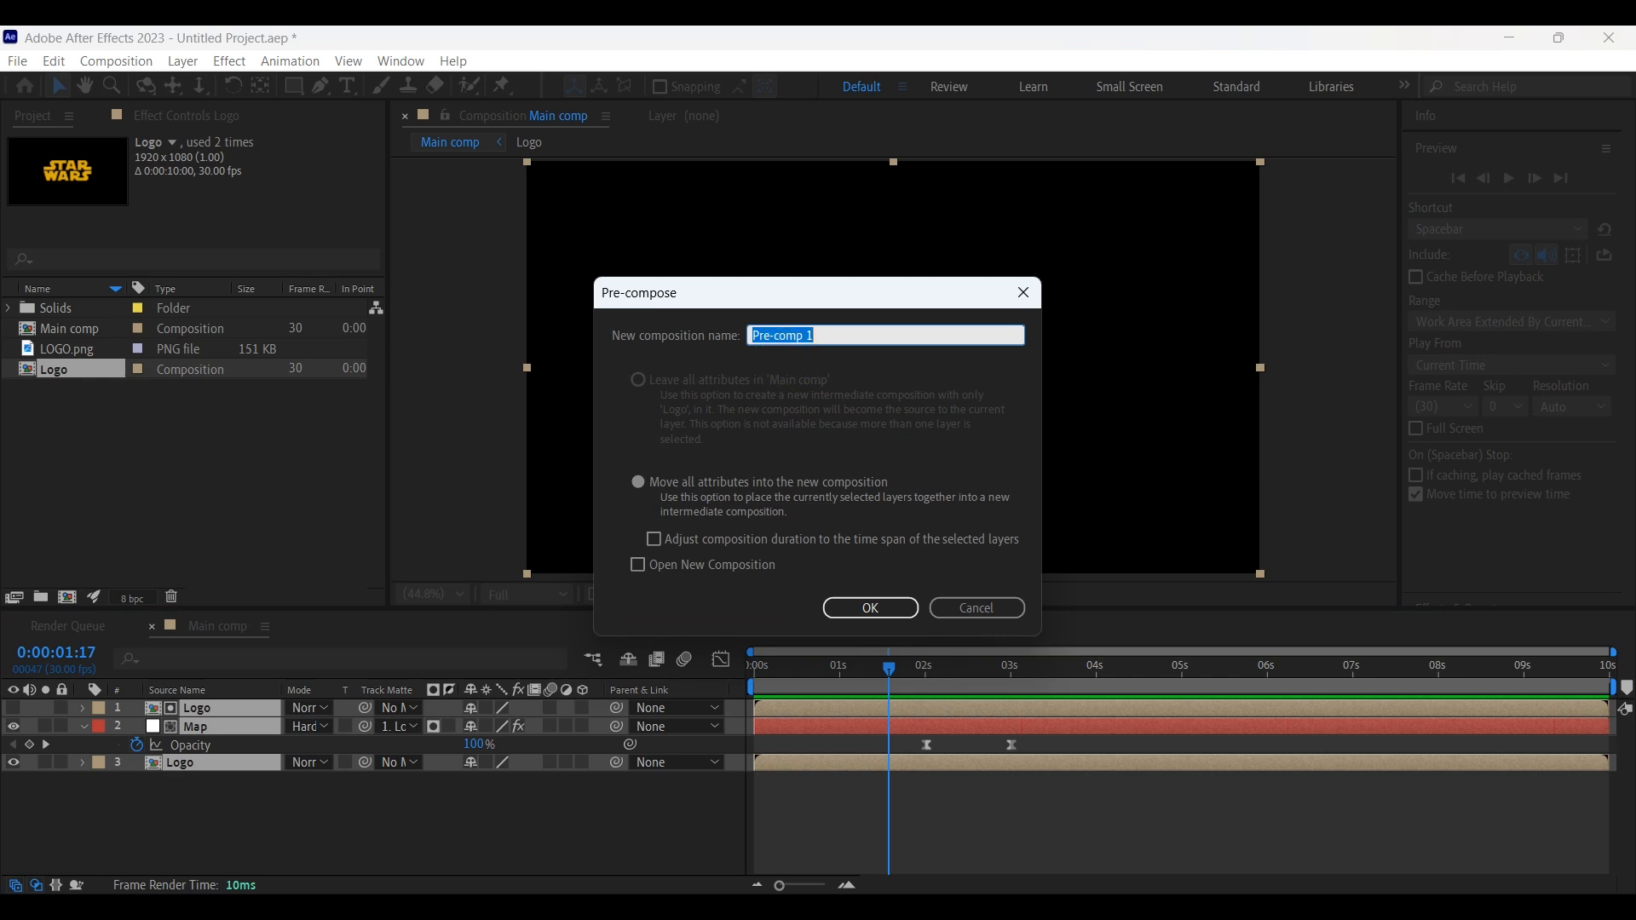
pyautogui.click(872, 607)
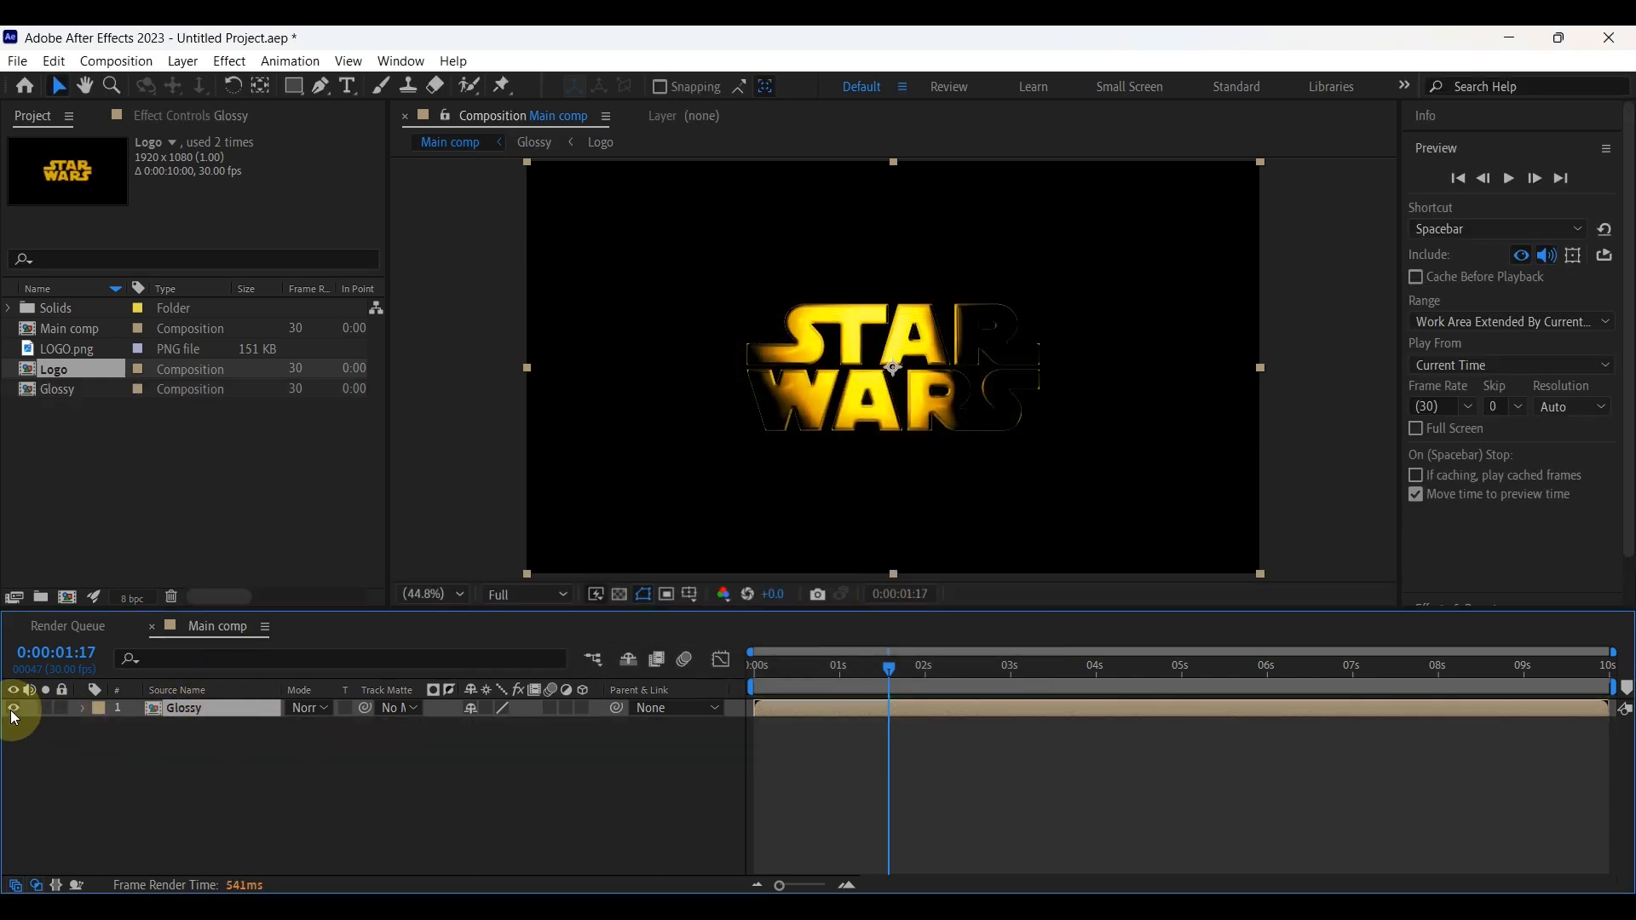
pyautogui.click(13, 710)
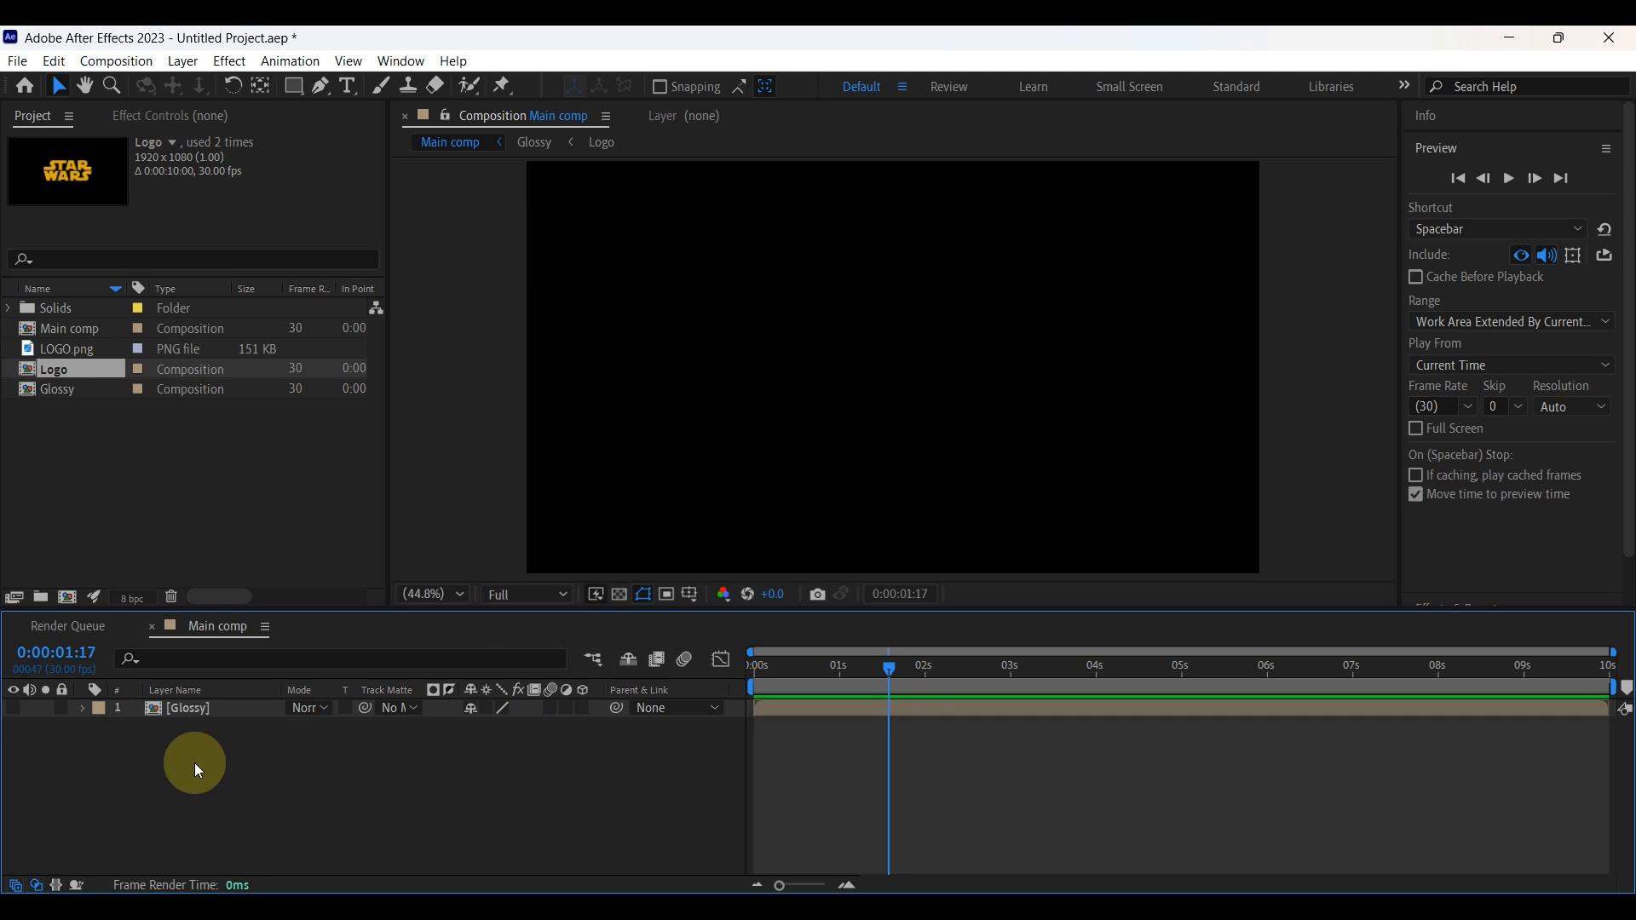
# Add the Logo composition beneath the Glossy layer and rename the new layer Vegas
pyautogui.moveTo(59, 372); pyautogui.dragTo(158, 728)
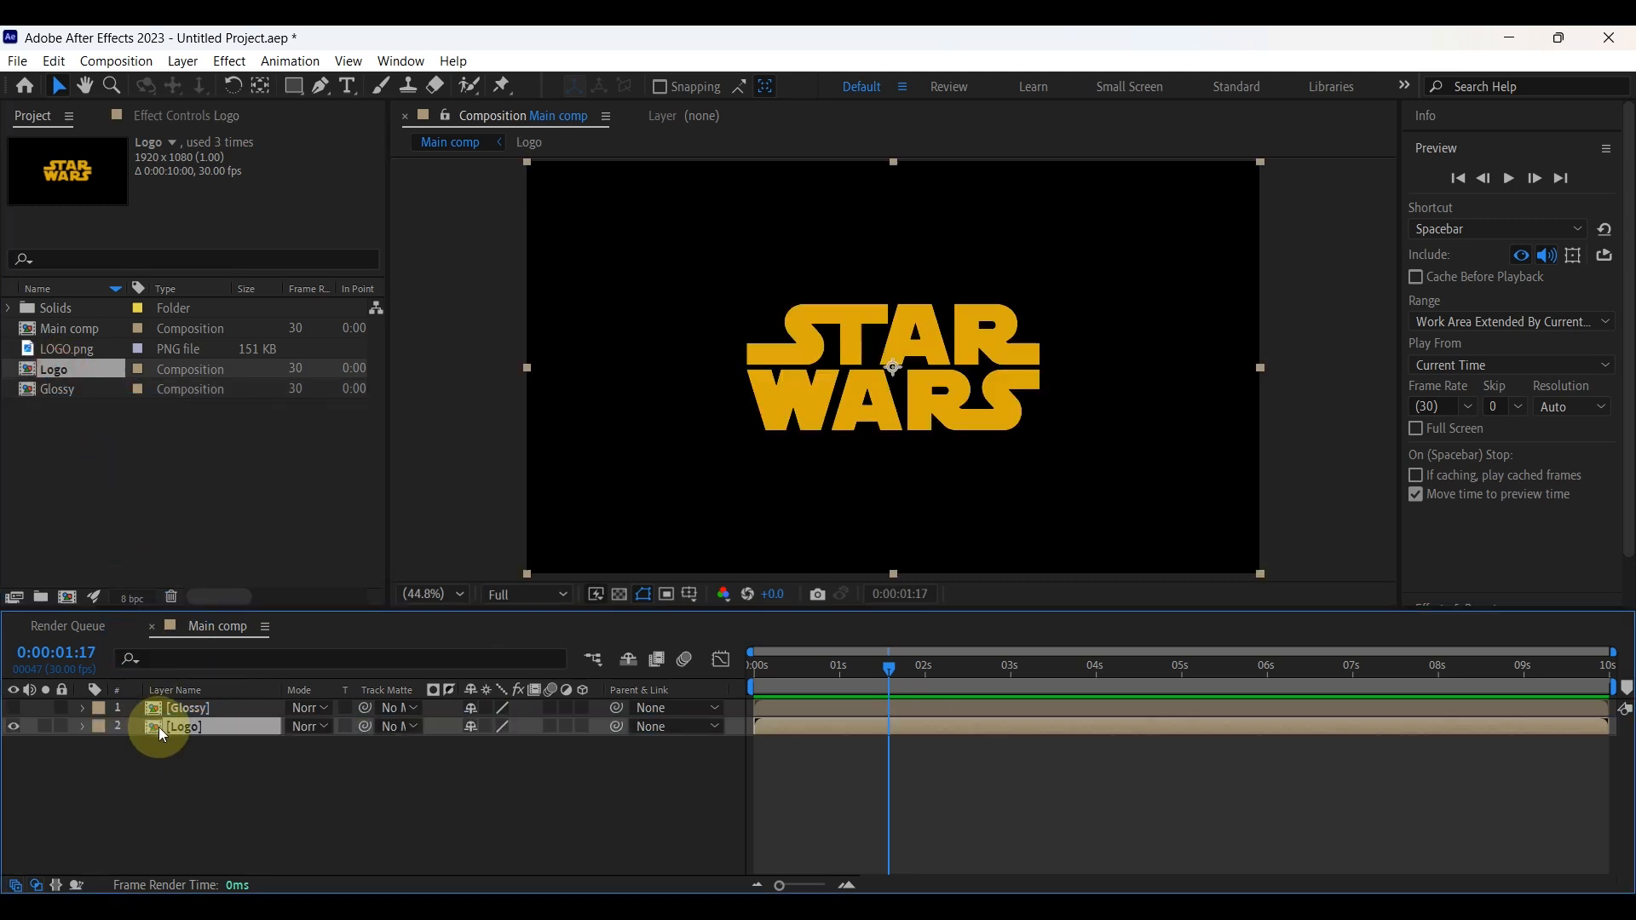
pyautogui.press('Return')
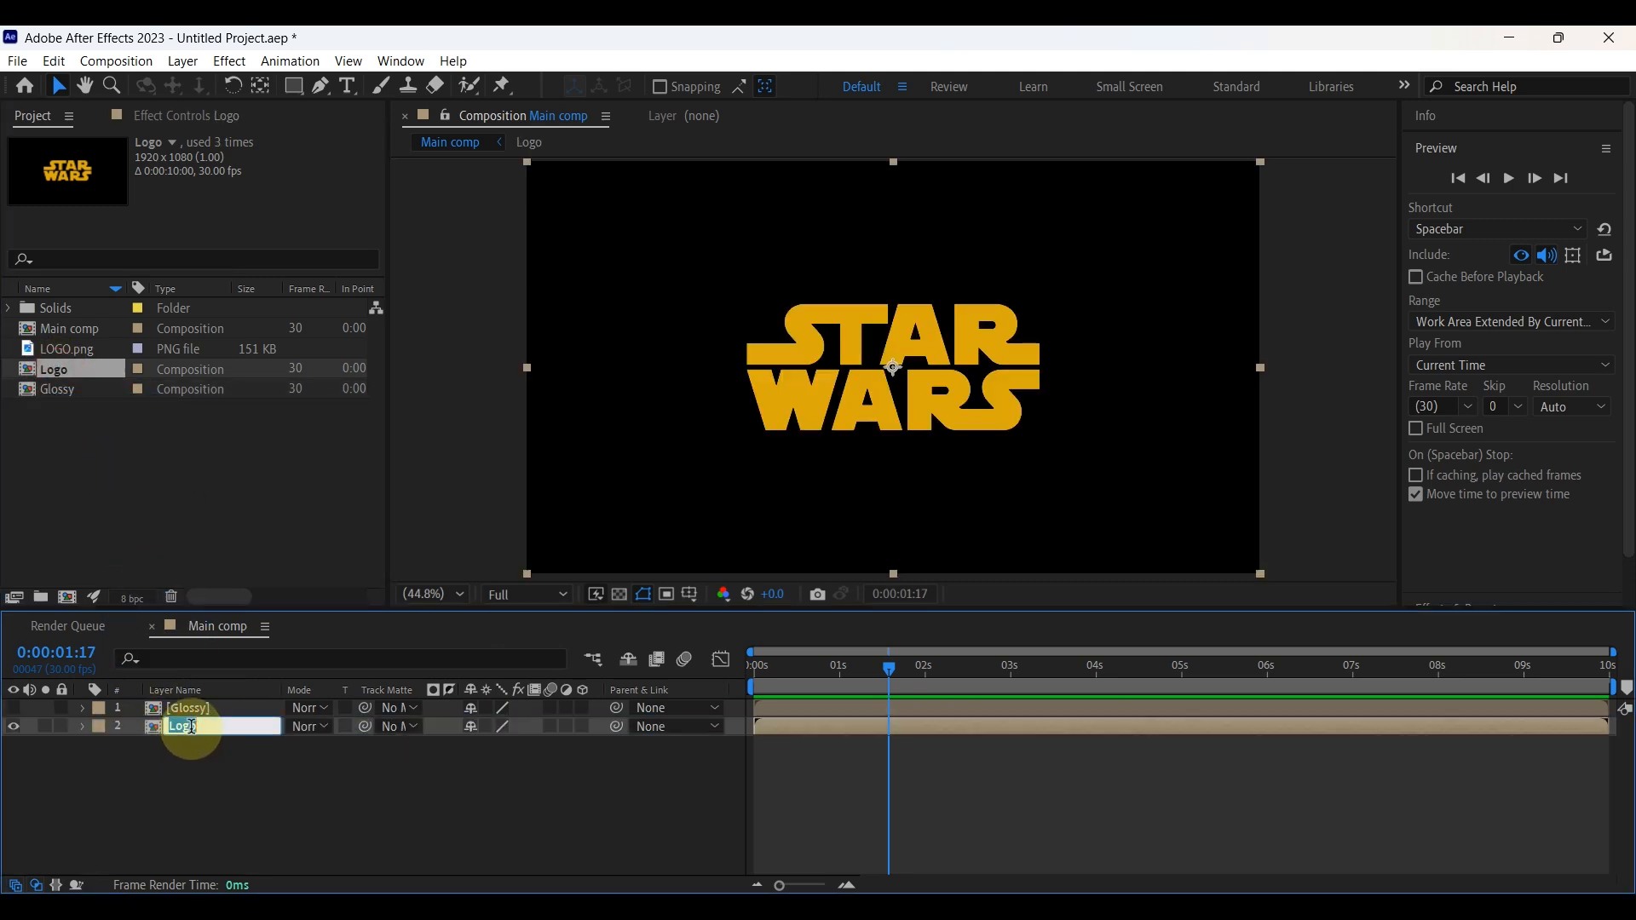
pyautogui.write('Vegas')
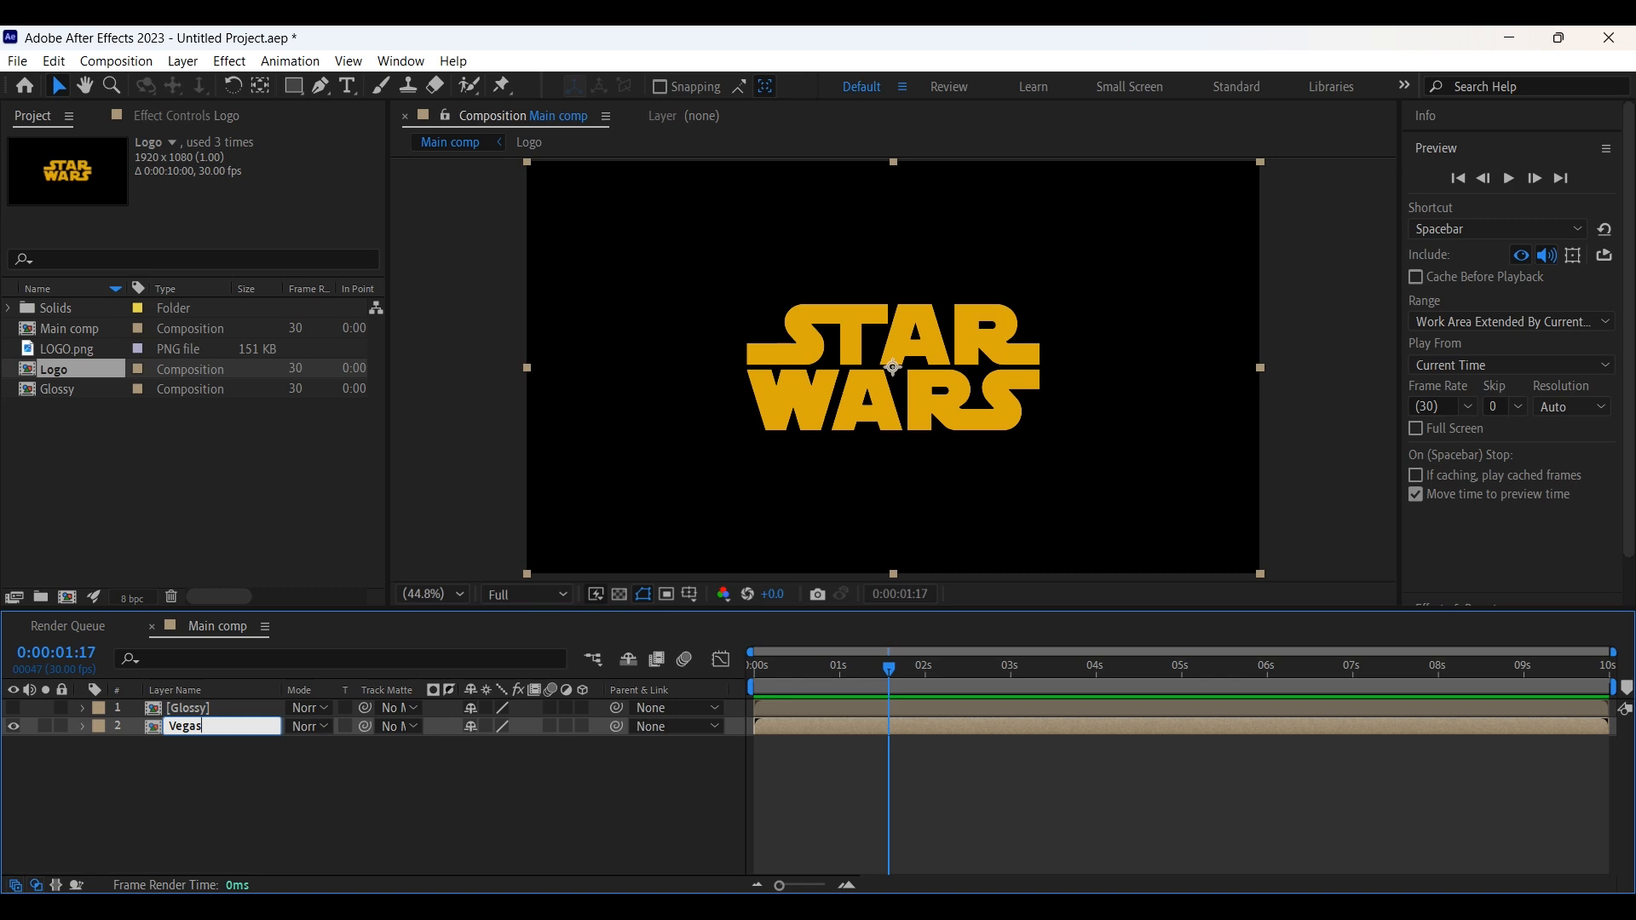
pyautogui.click(206, 751)
# Apply the Vegas effect to the Vegas layer and set its rendering blend mode to Transparent
pyautogui.click(195, 730)
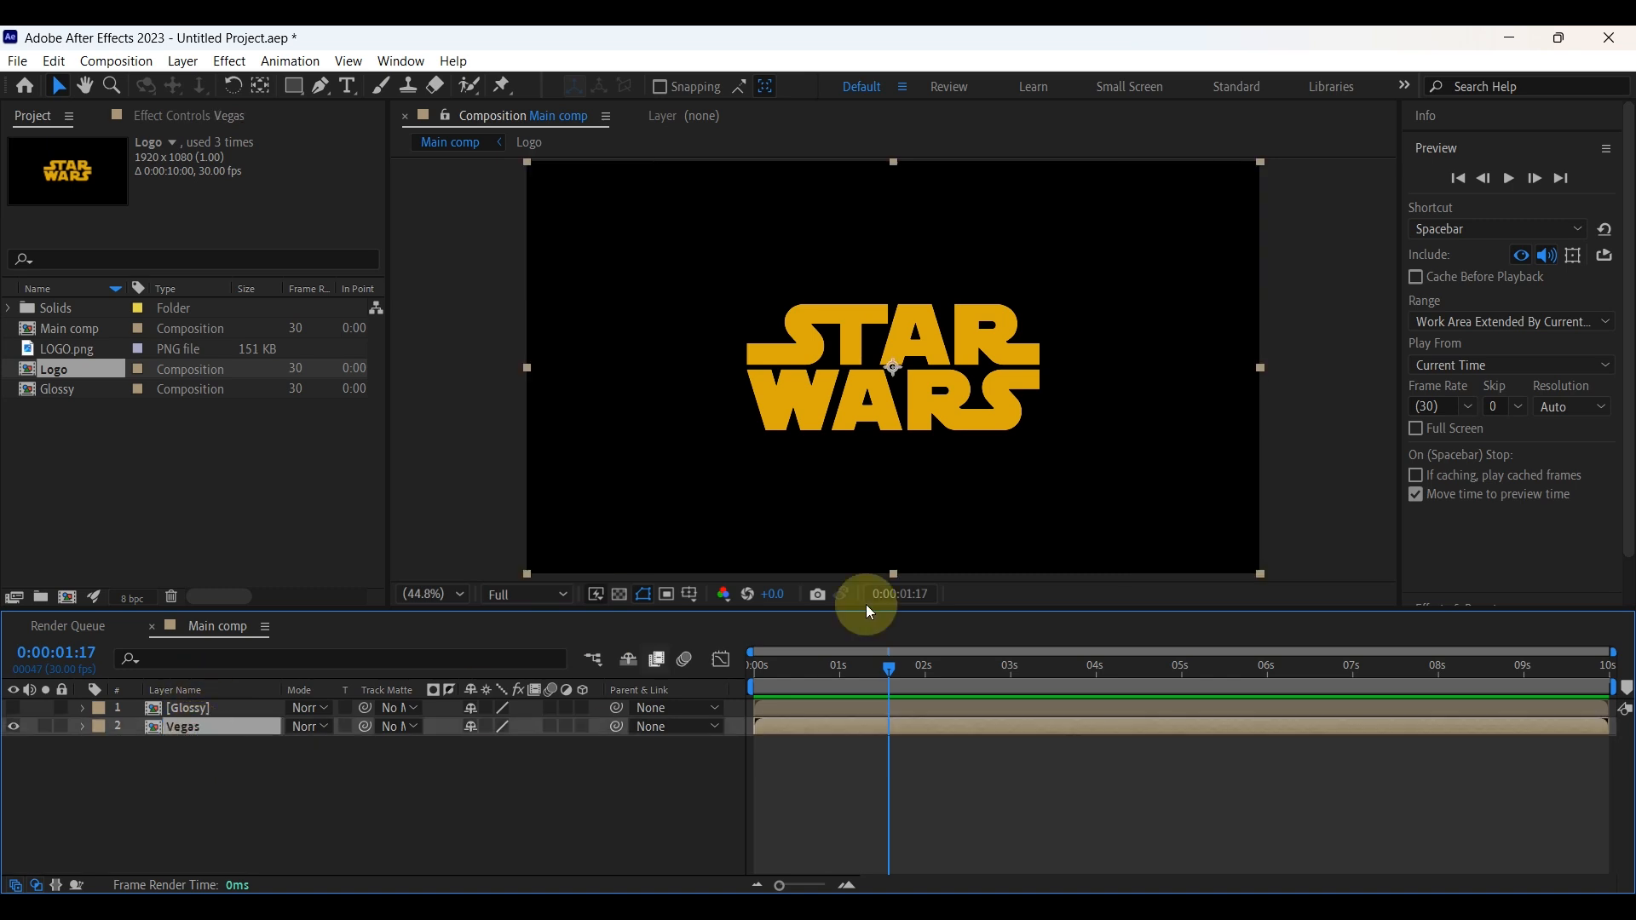
pyautogui.hotkey('ctrl', '5')
pyautogui.write('cc blo')
pyautogui.click(1458, 212)
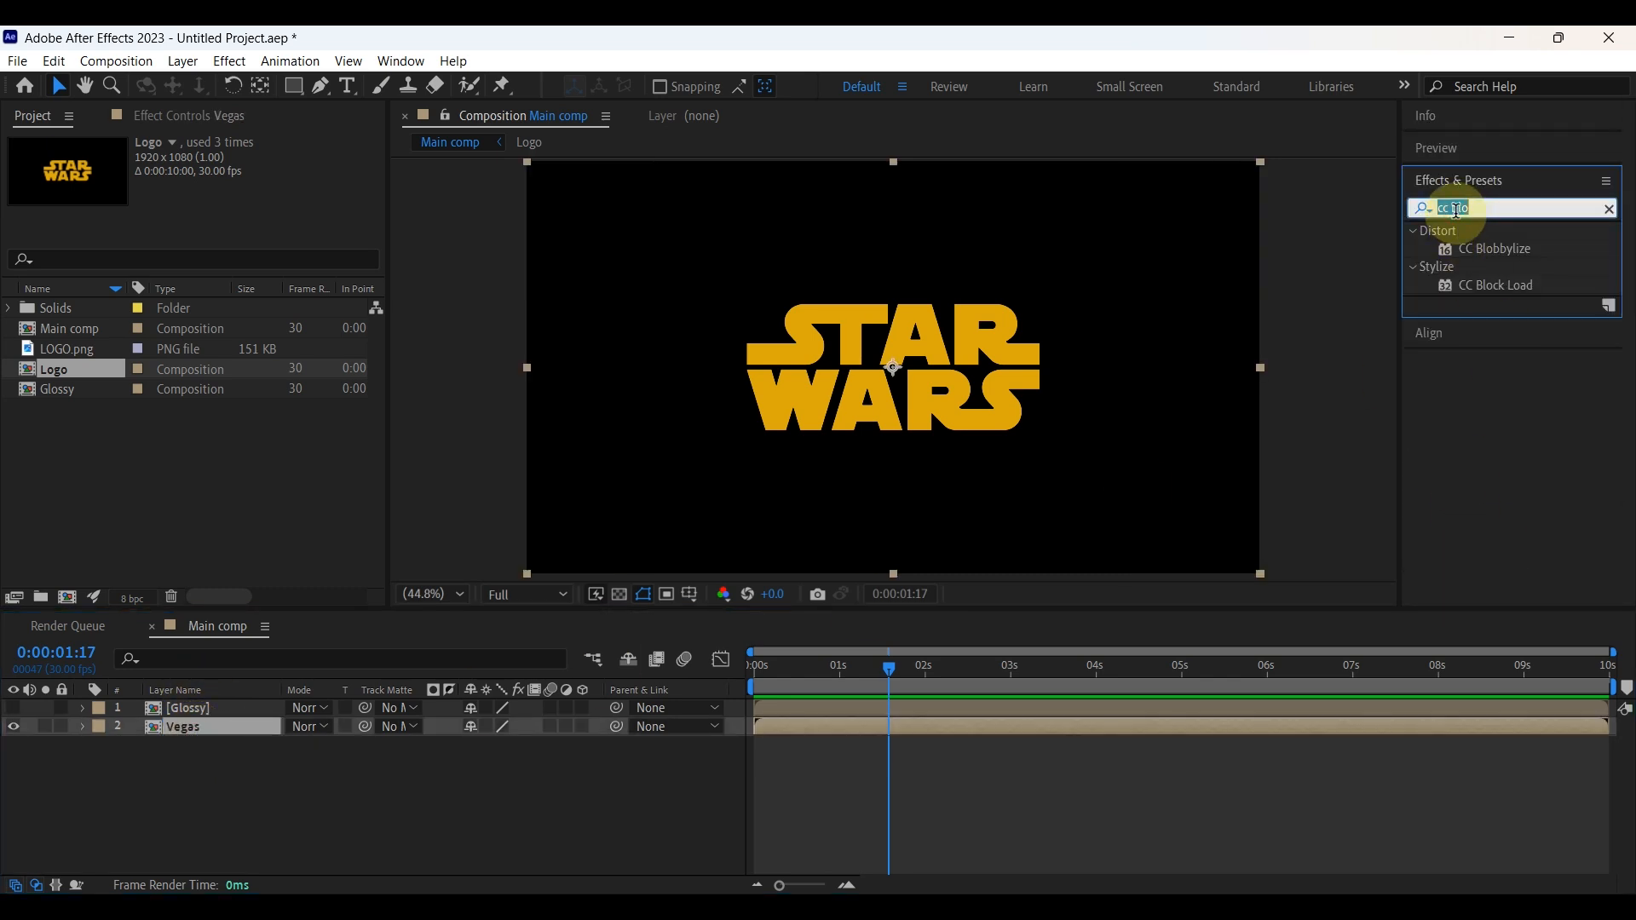
pyautogui.write('veg')
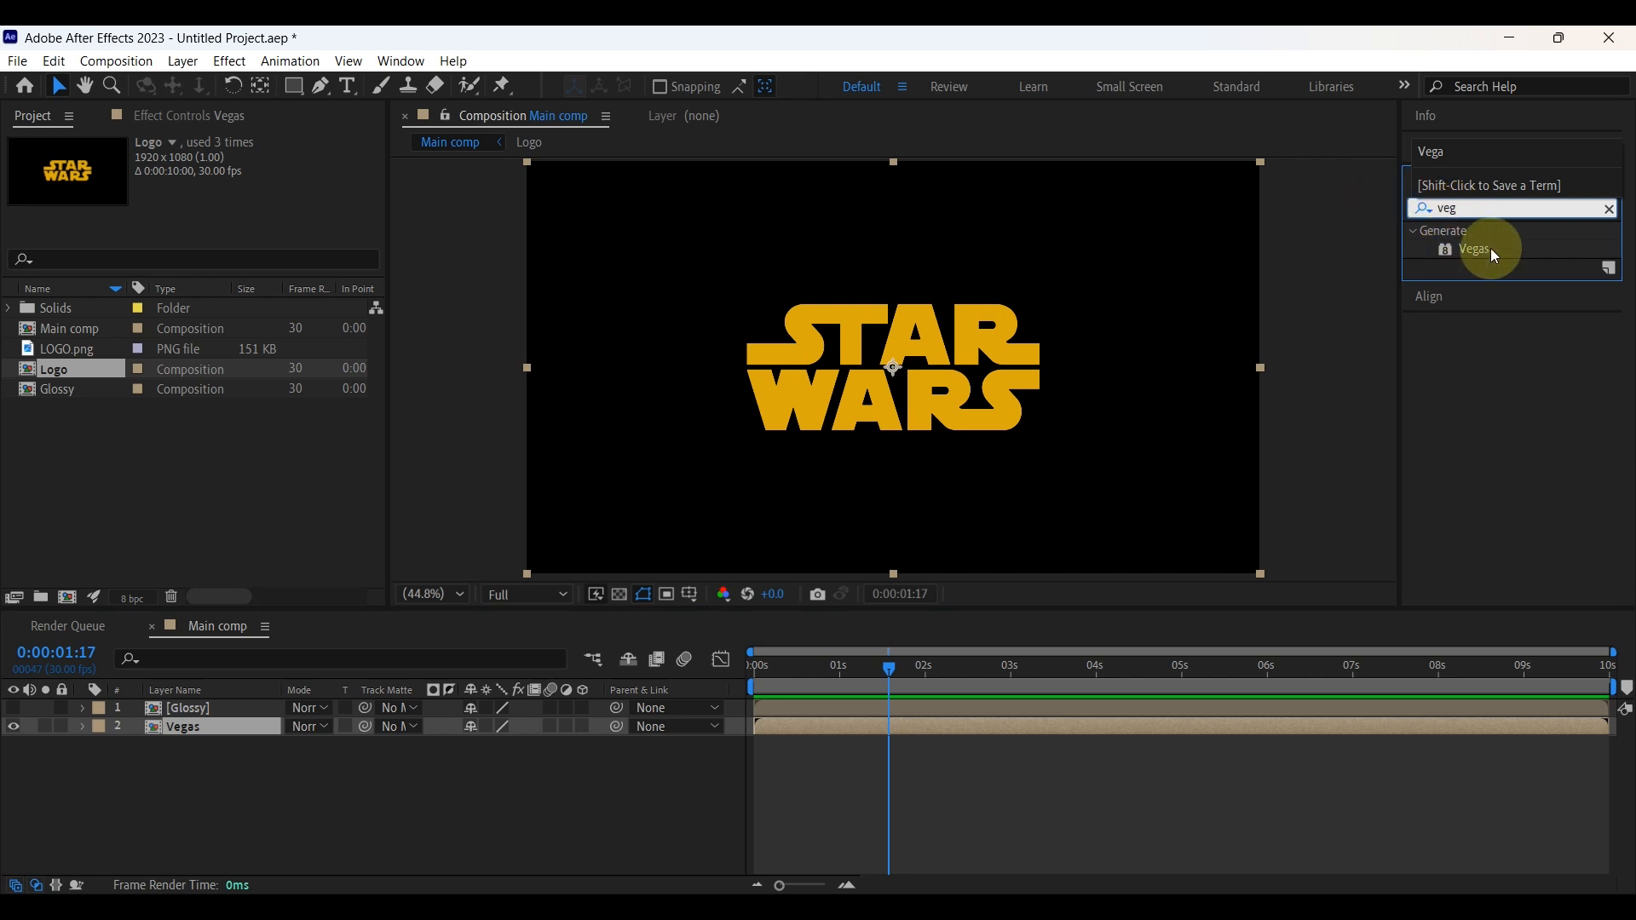
pyautogui.moveTo(1477, 248); pyautogui.dragTo(203, 728)
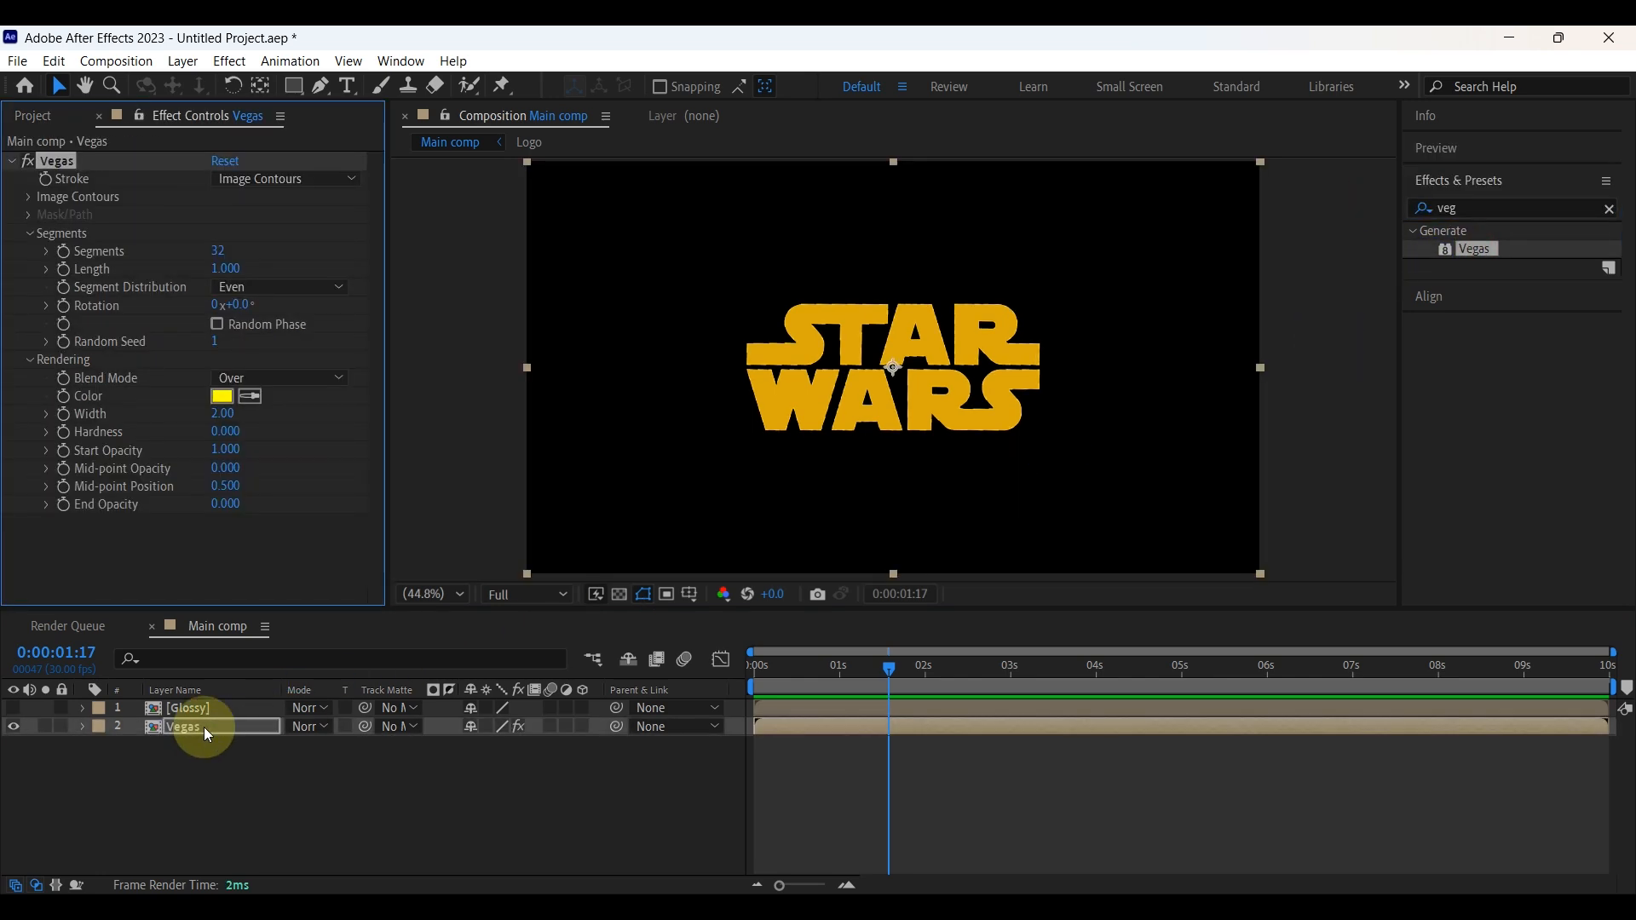
pyautogui.click(273, 377)
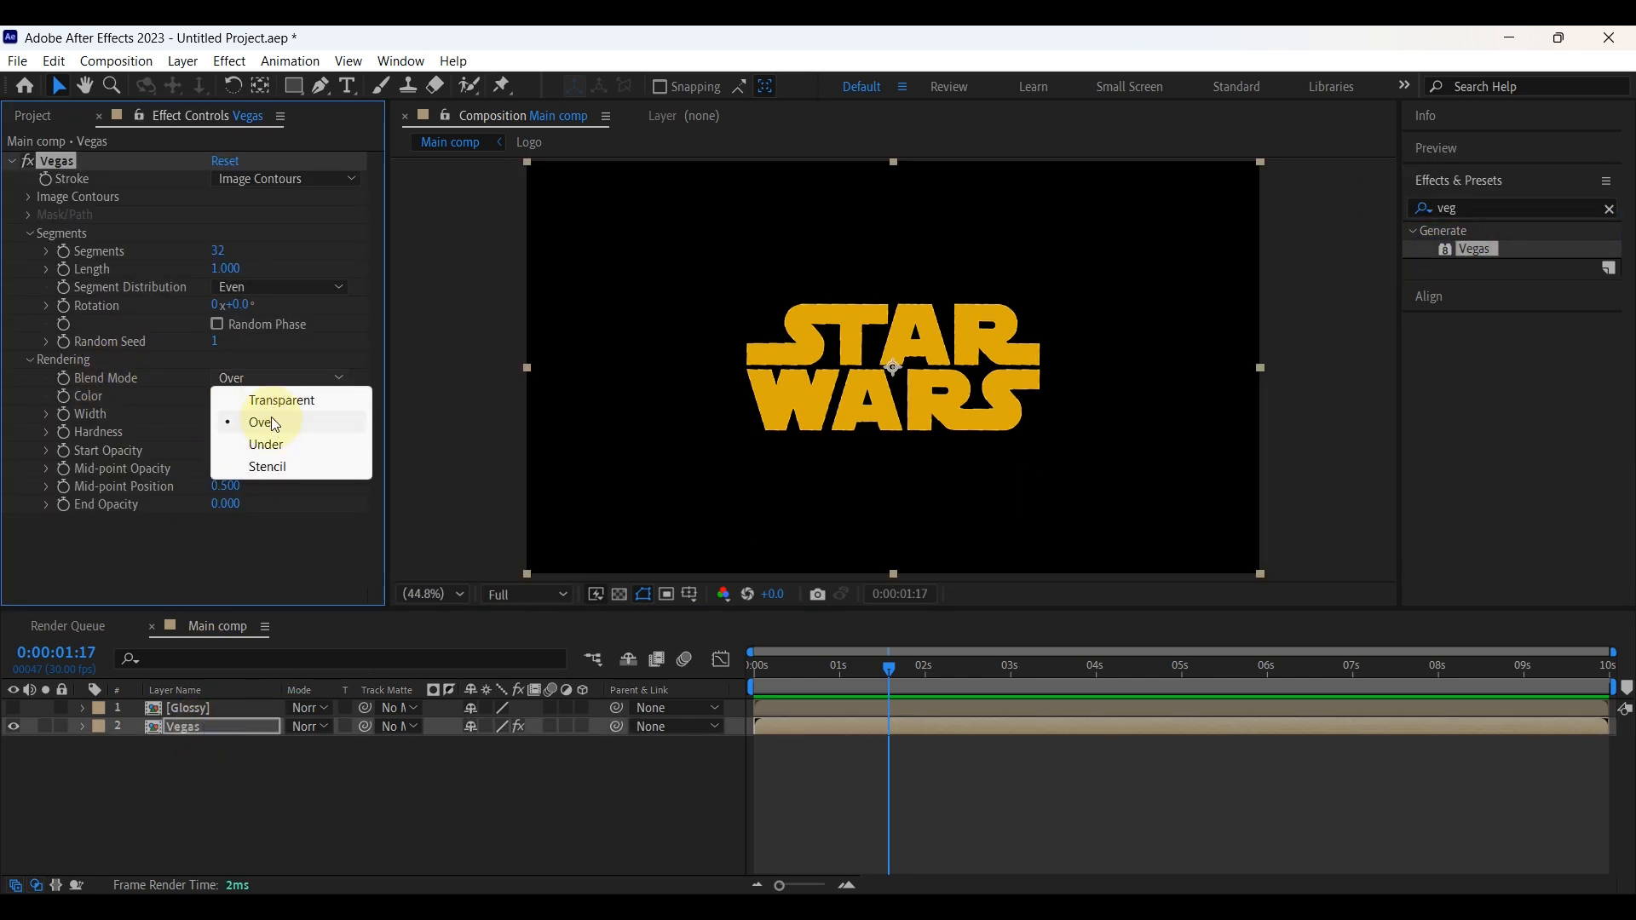
pyautogui.click(276, 401)
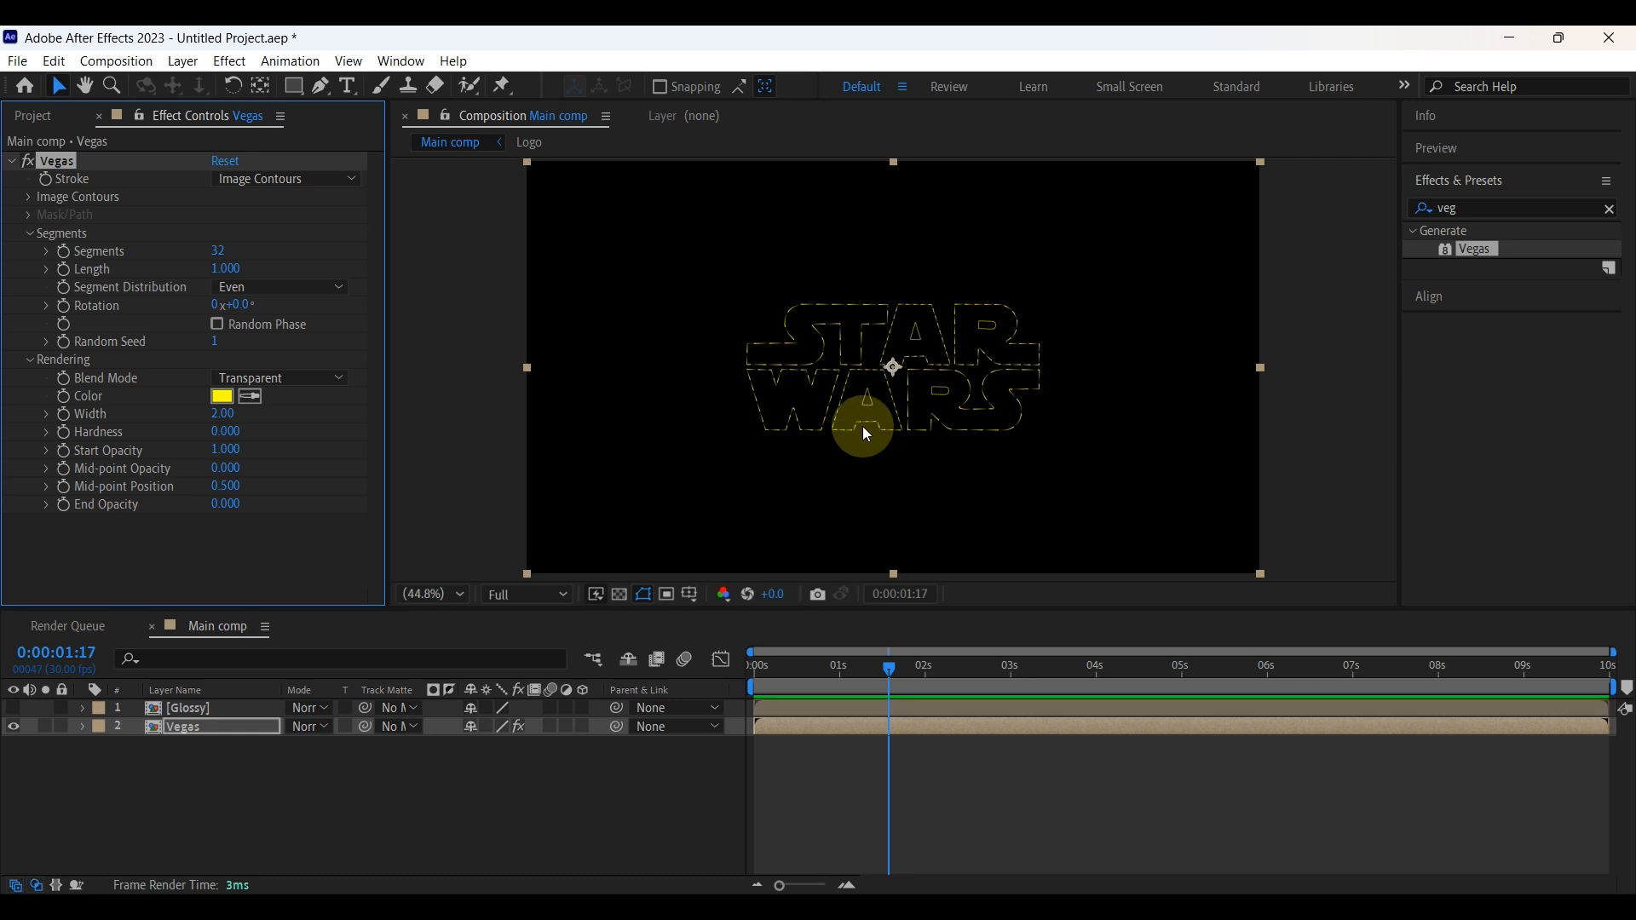
# Set the Vegas effect's image contours channel to Alpha and the number of segments to 3
pyautogui.click(29, 202)
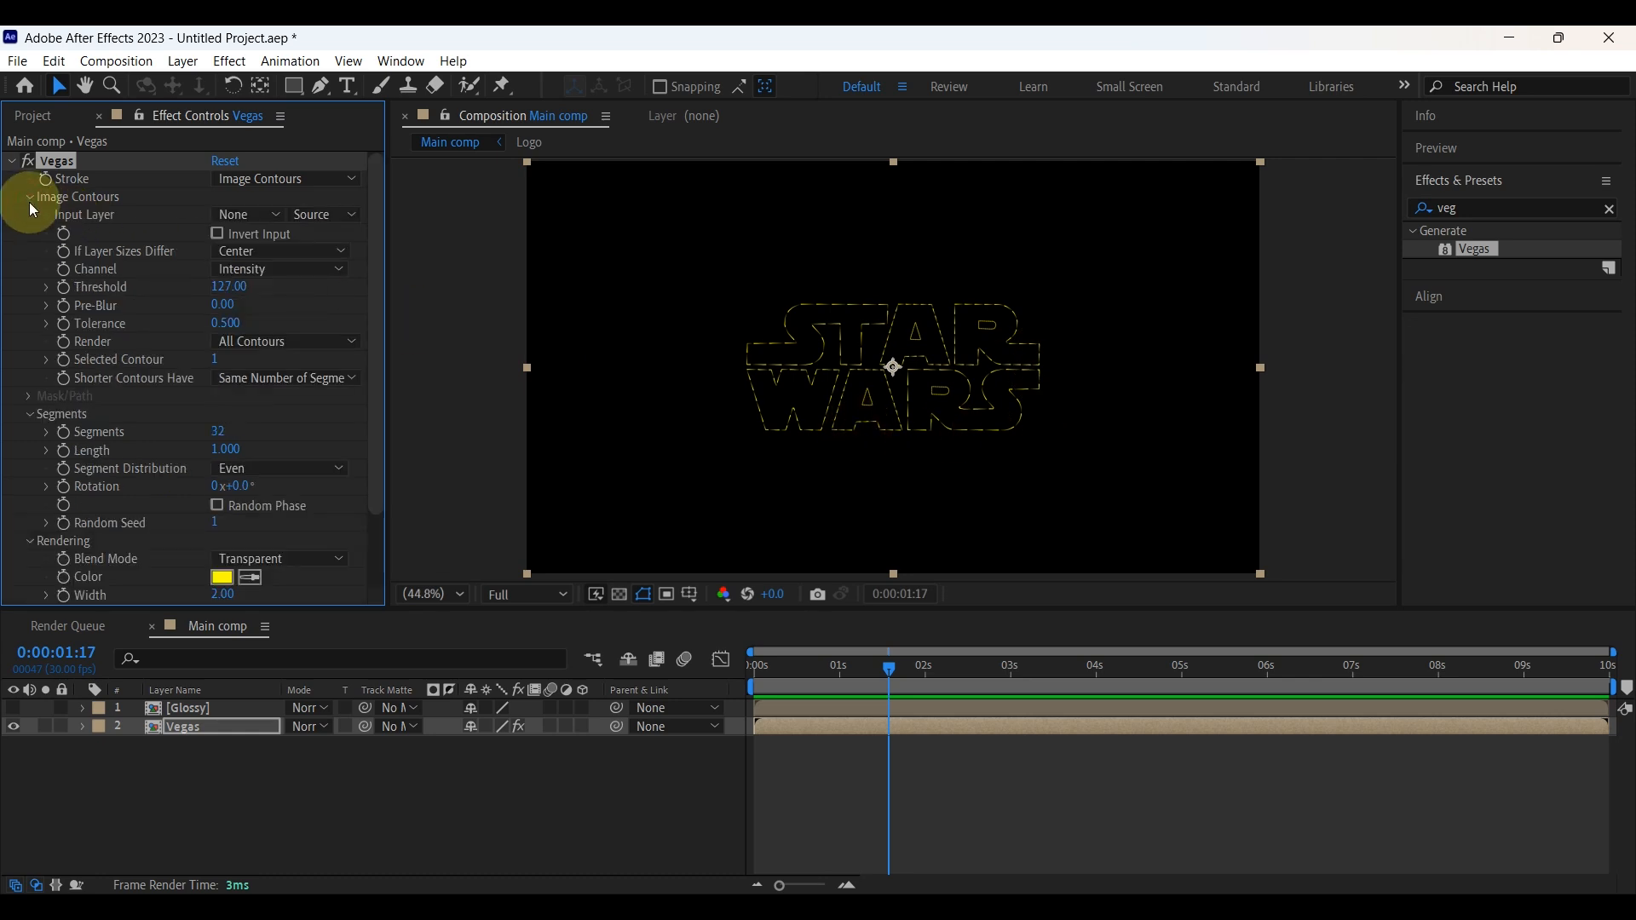
pyautogui.click(248, 274)
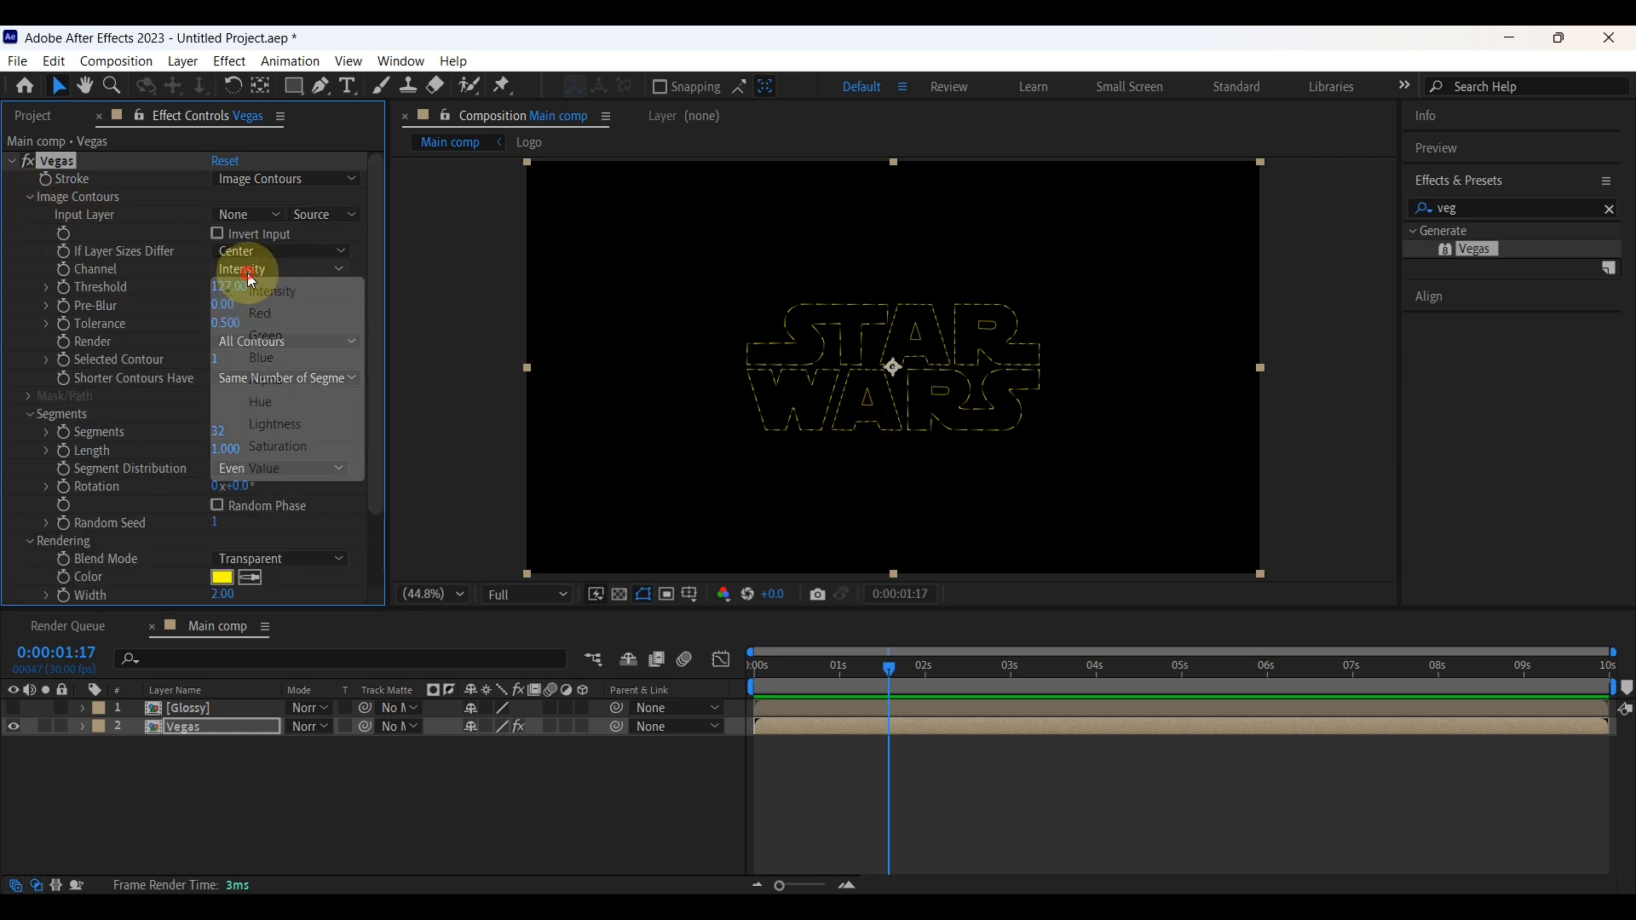
pyautogui.click(273, 377)
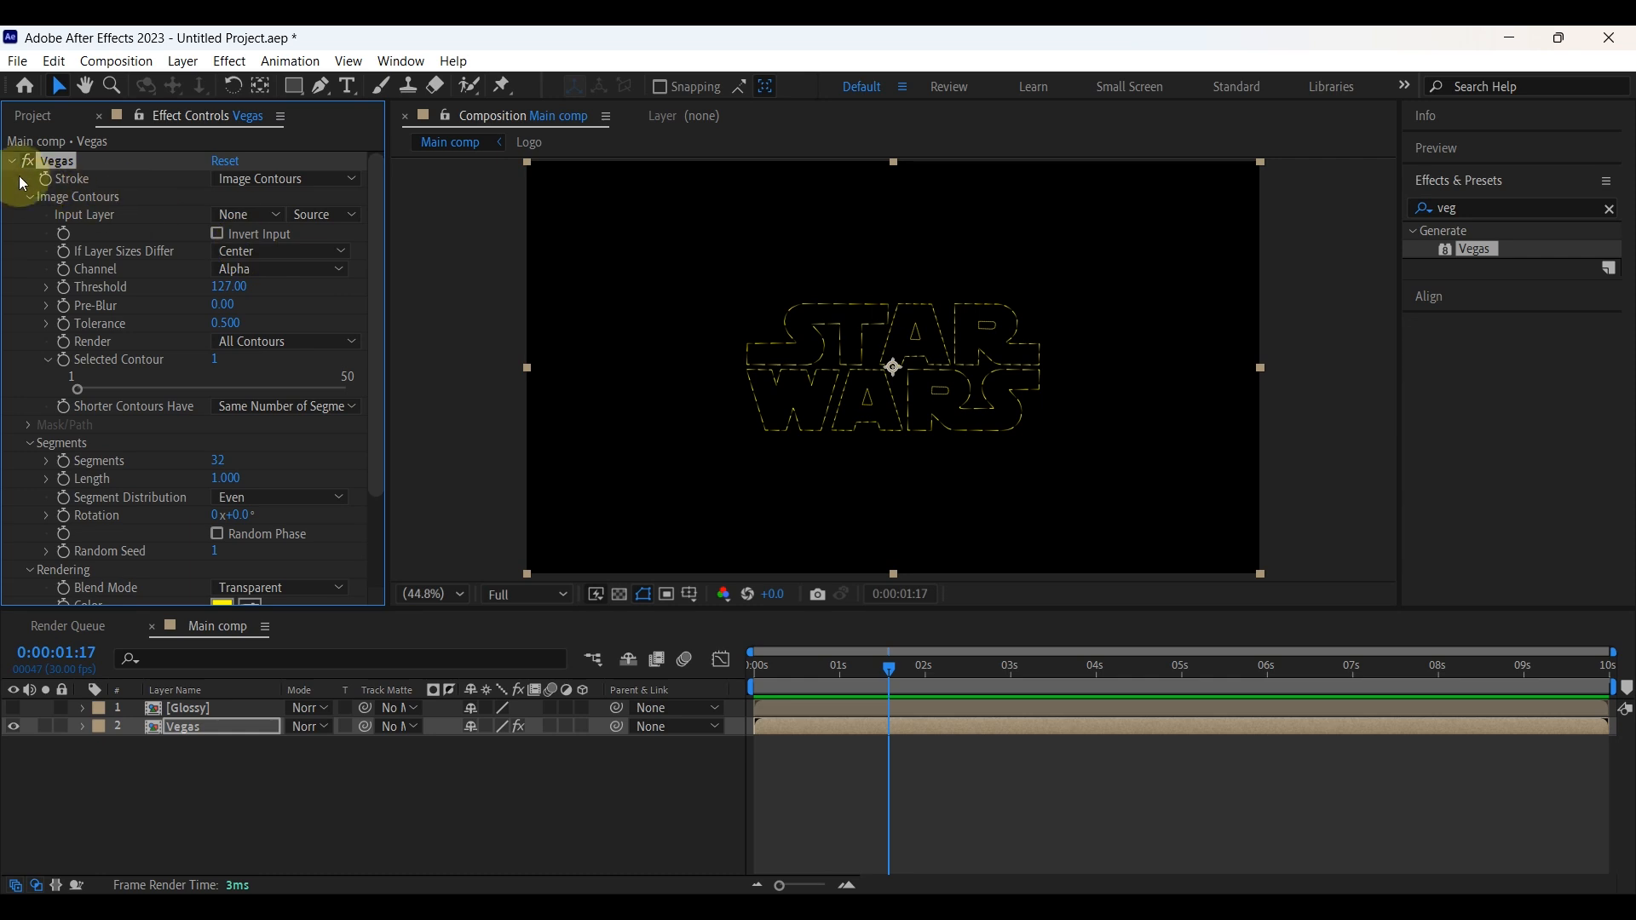
pyautogui.click(31, 197)
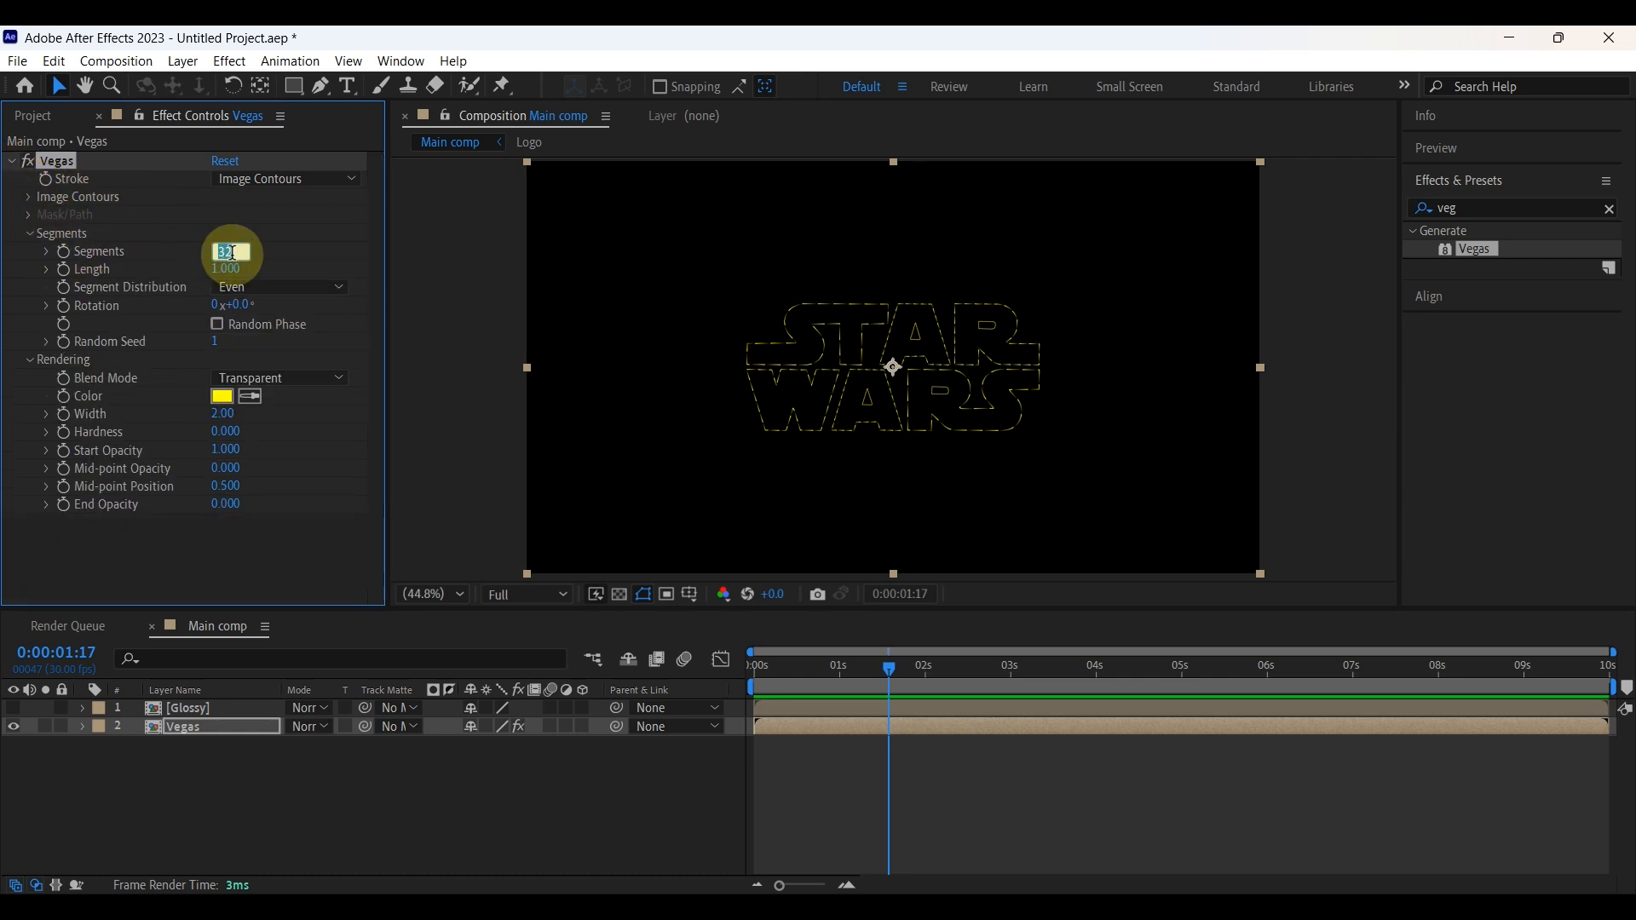
pyautogui.write('3')
pyautogui.press('Return')
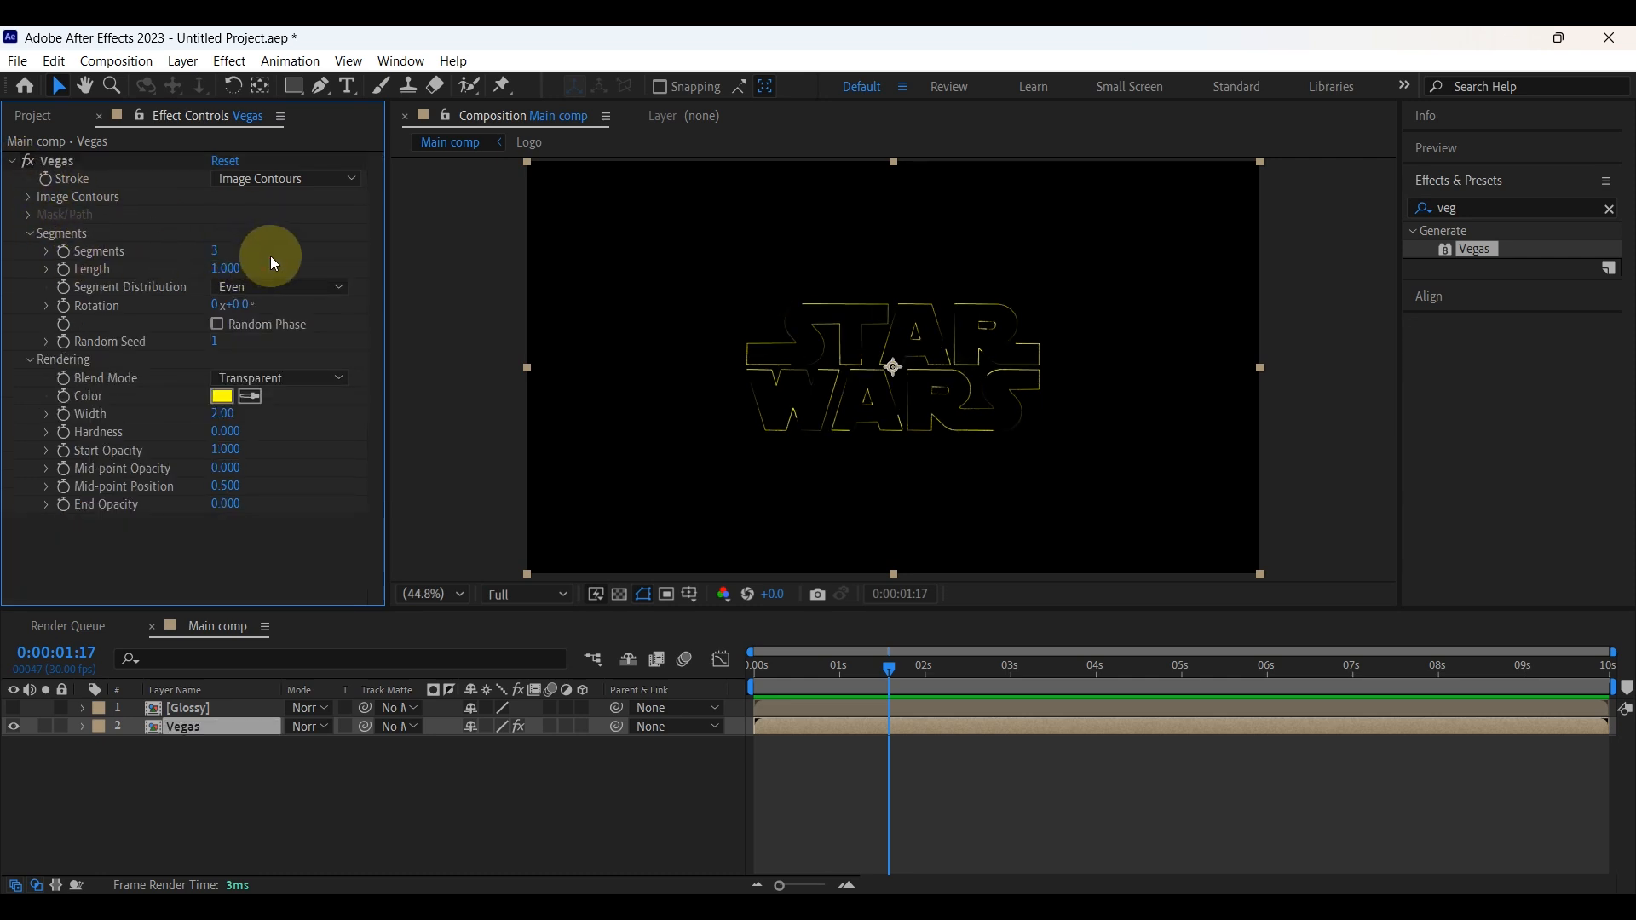
# Set the Vegas stroke width to 4 and its end opacity to 1
pyautogui.click(222, 415)
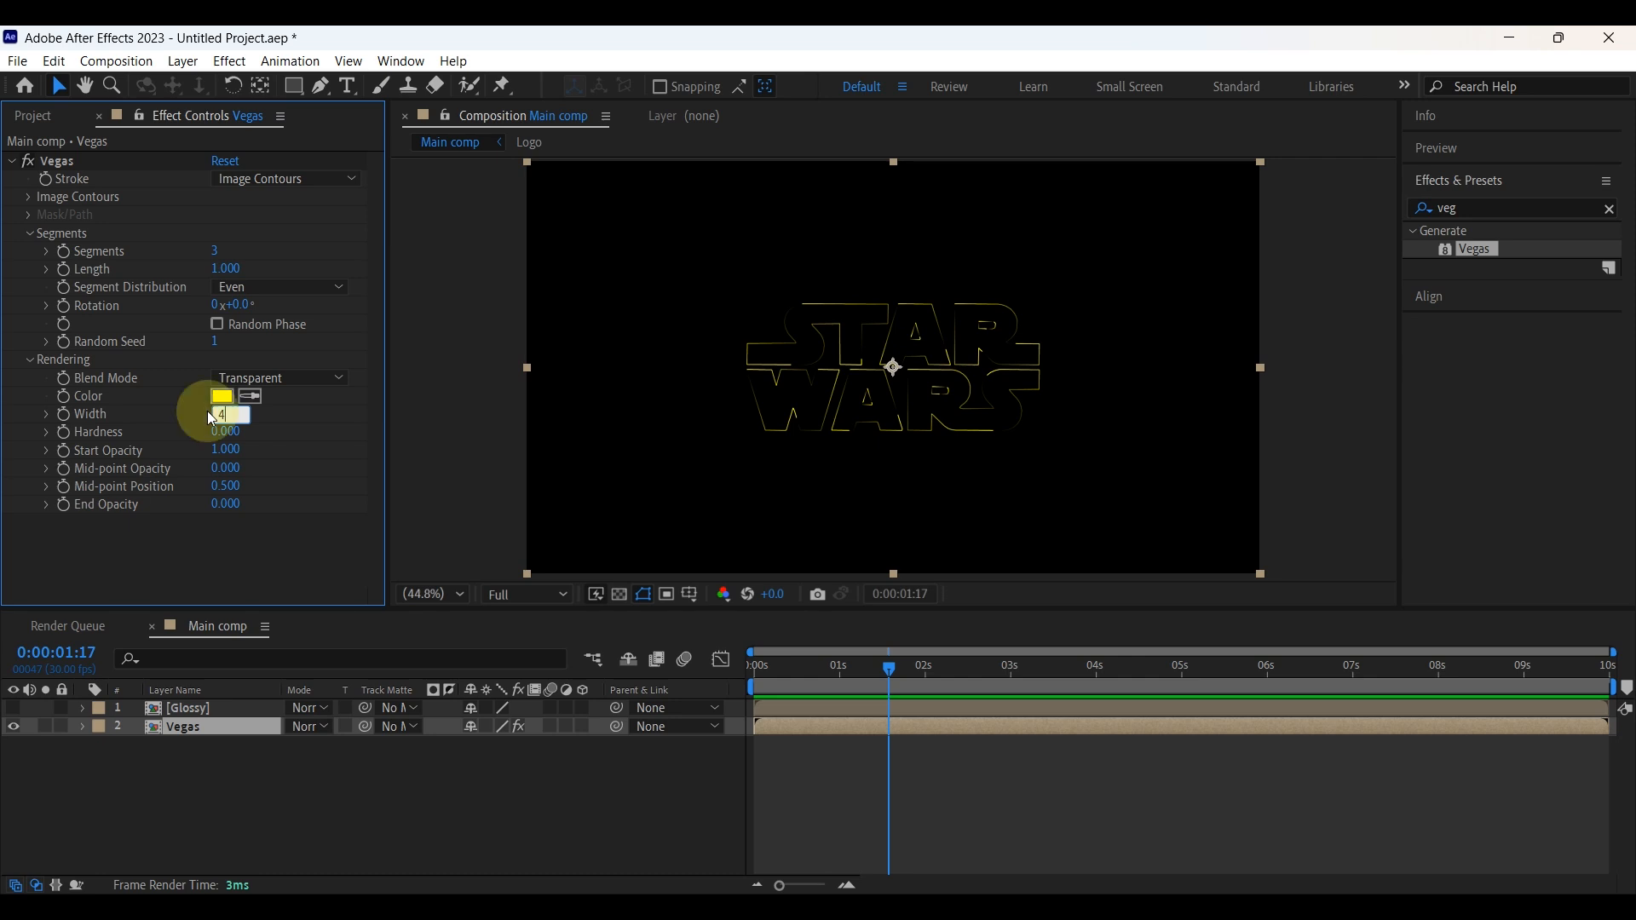
pyautogui.write('4')
pyautogui.press('Return')
pyautogui.click(226, 505)
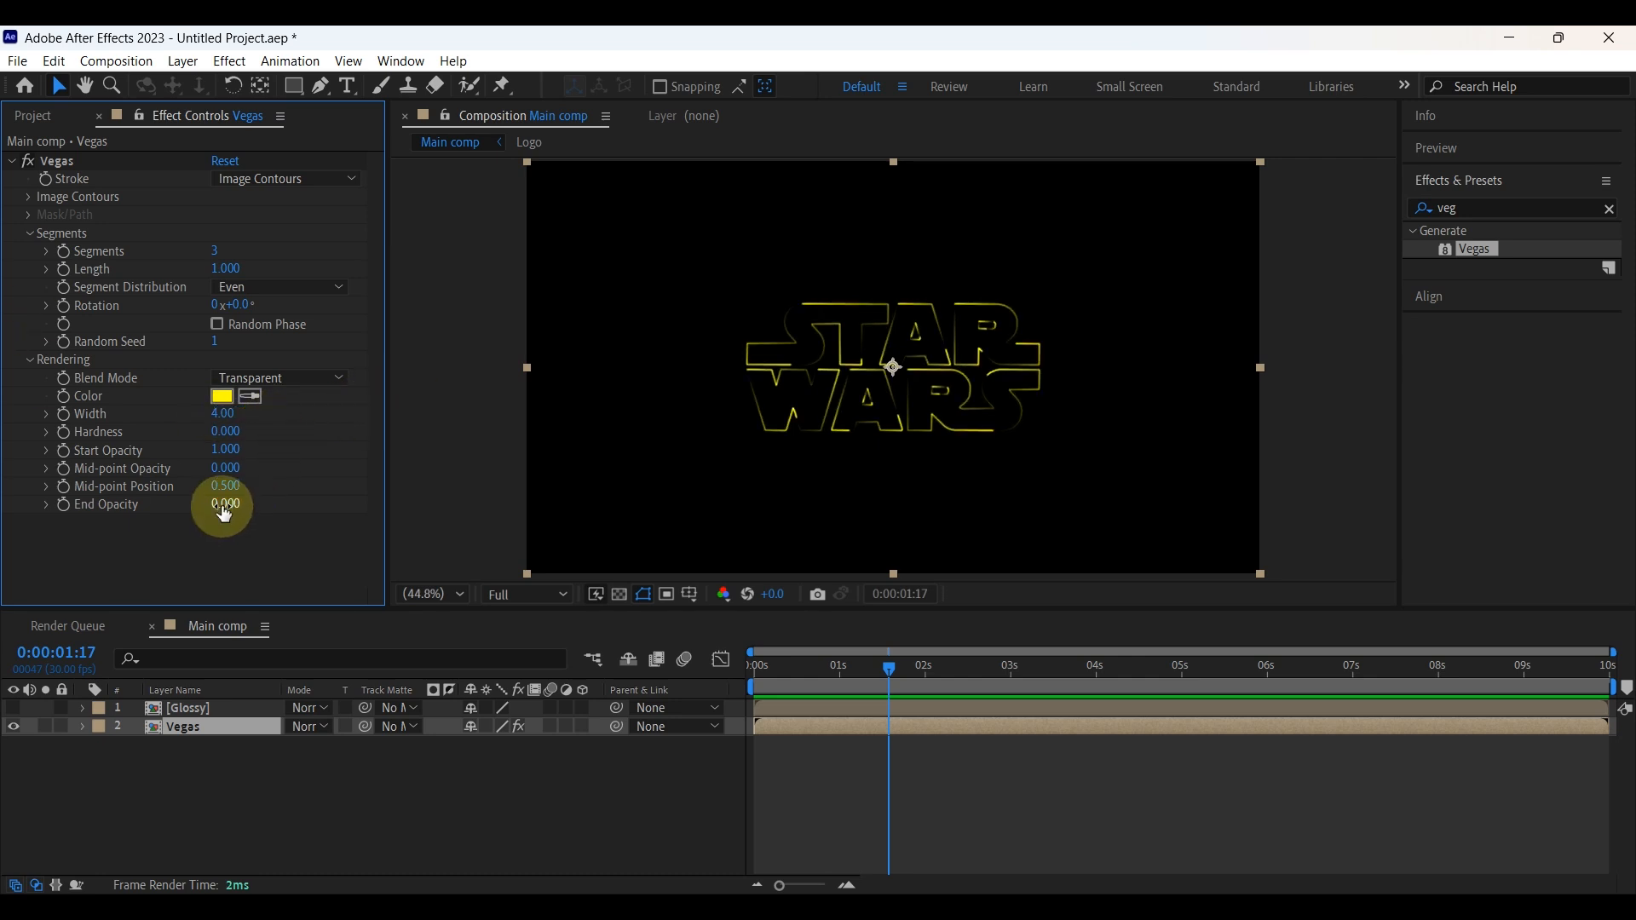
pyautogui.write('1')
pyautogui.press('Return')
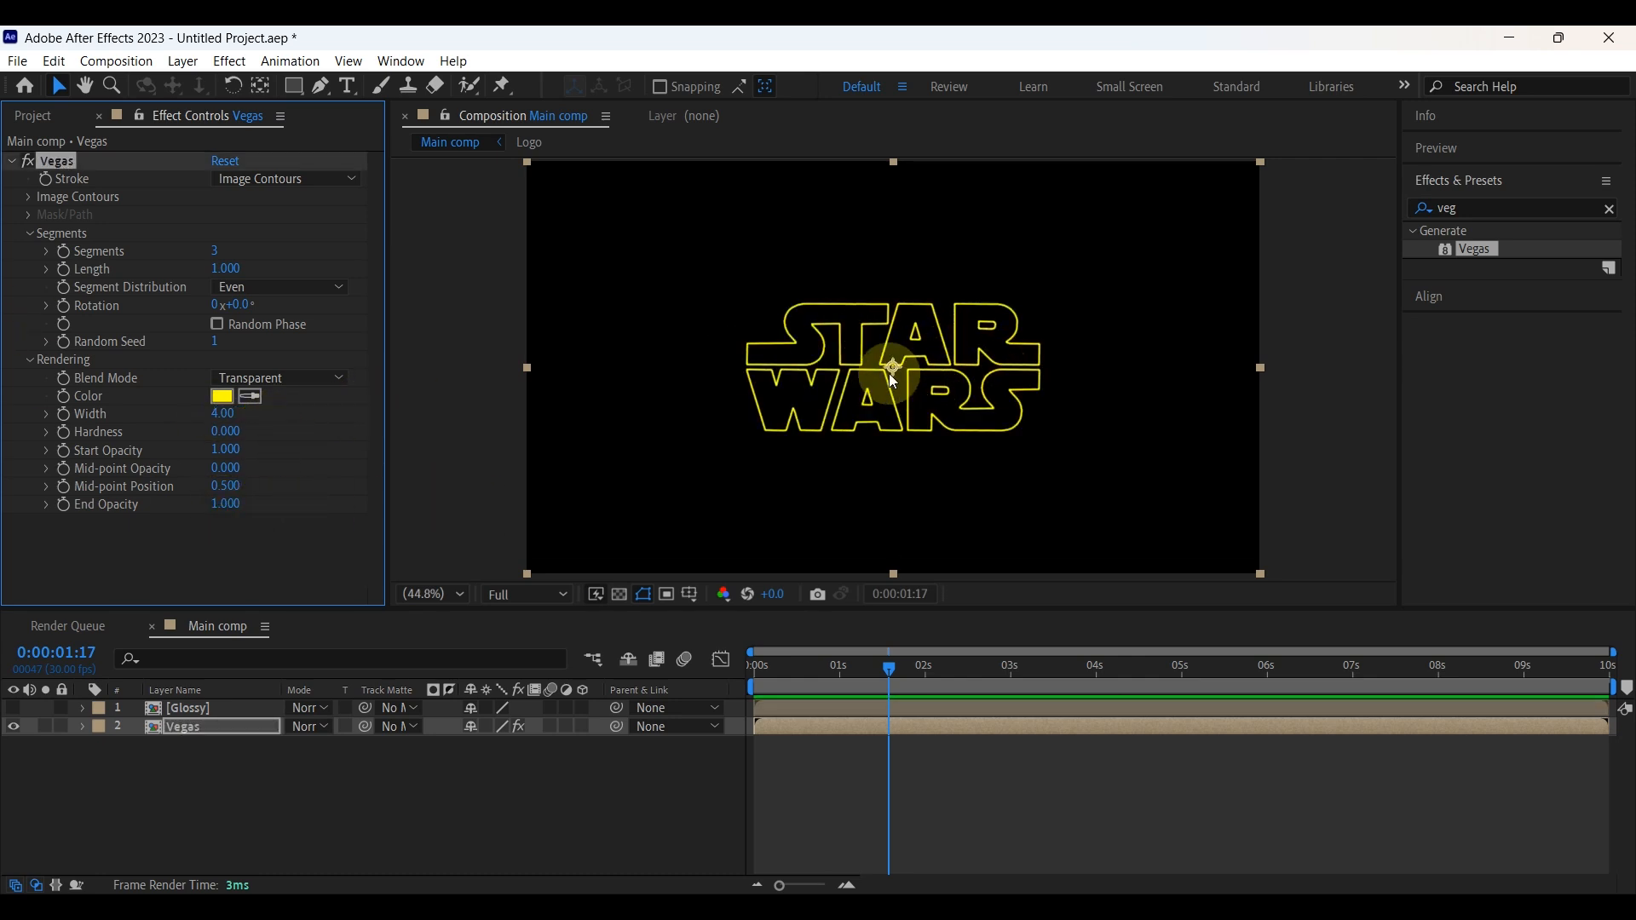
# At 0:00:00:00, enable keyframing for the Vegas length and rotation and set the length to 0
pyautogui.moveTo(886, 668); pyautogui.dragTo(802, 668)
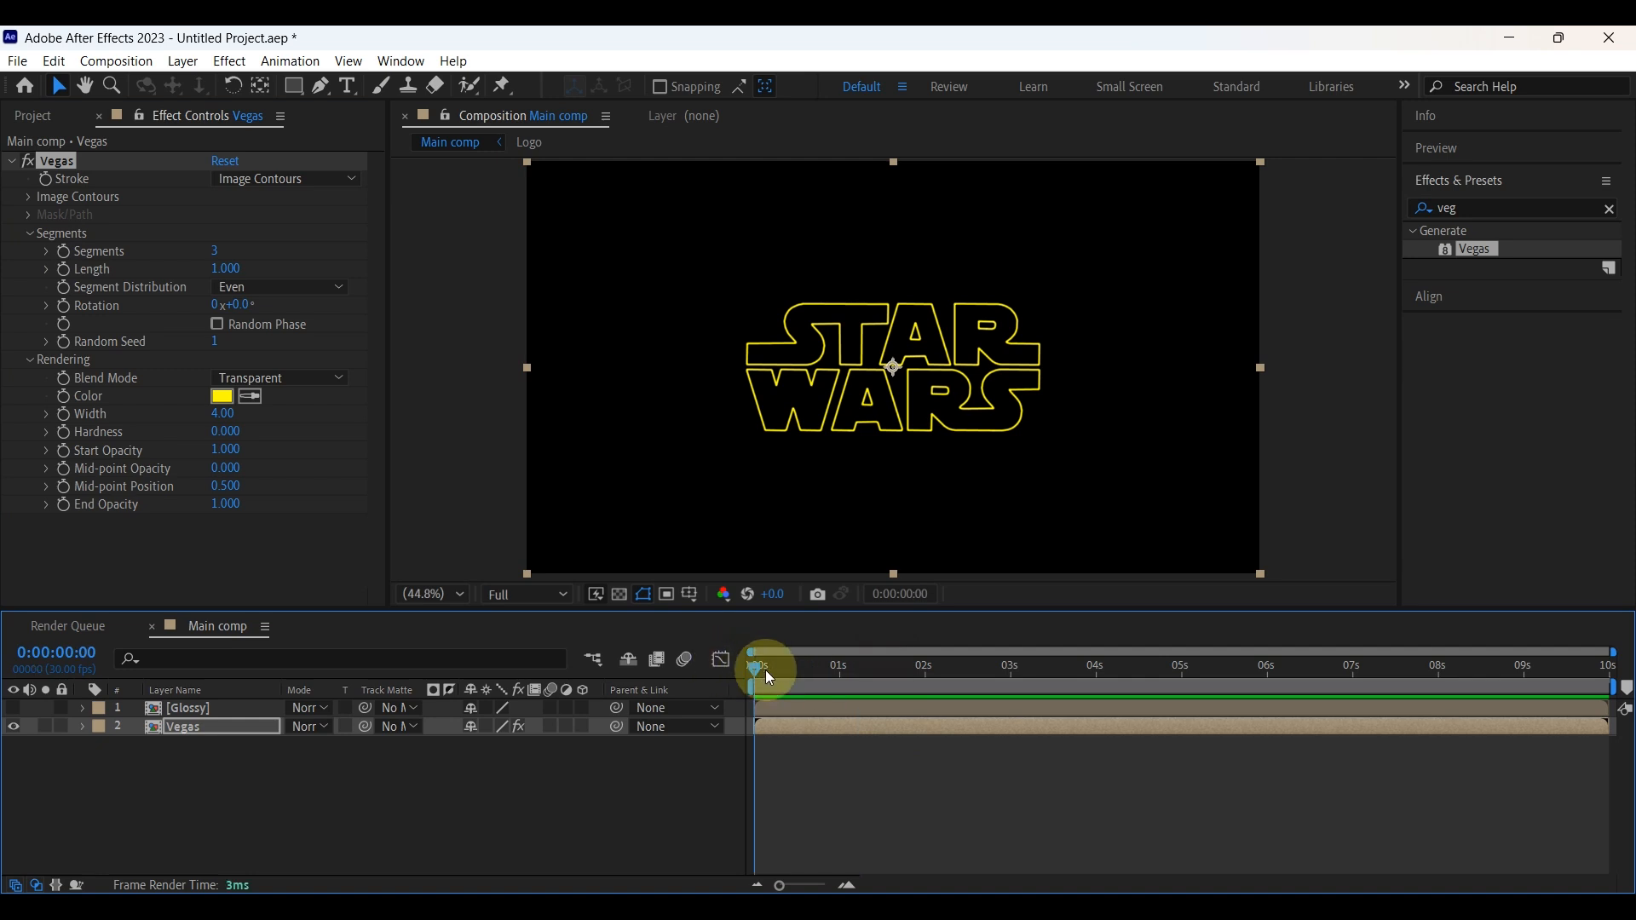
pyautogui.click(65, 268)
pyautogui.click(64, 305)
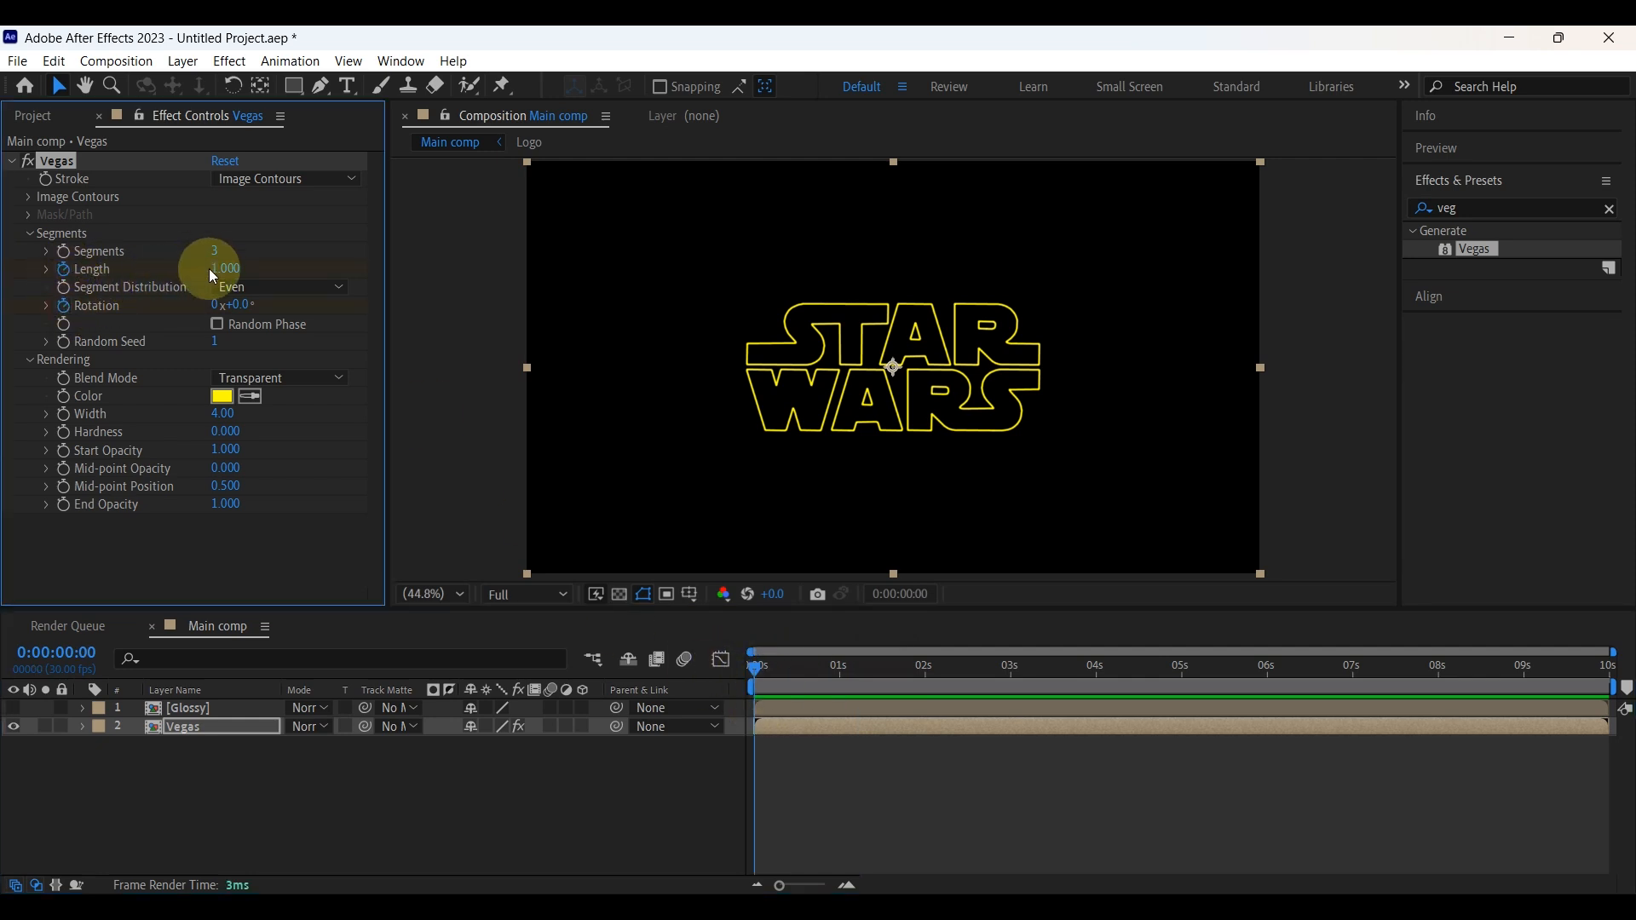
pyautogui.moveTo(211, 268); pyautogui.dragTo(73, 274)
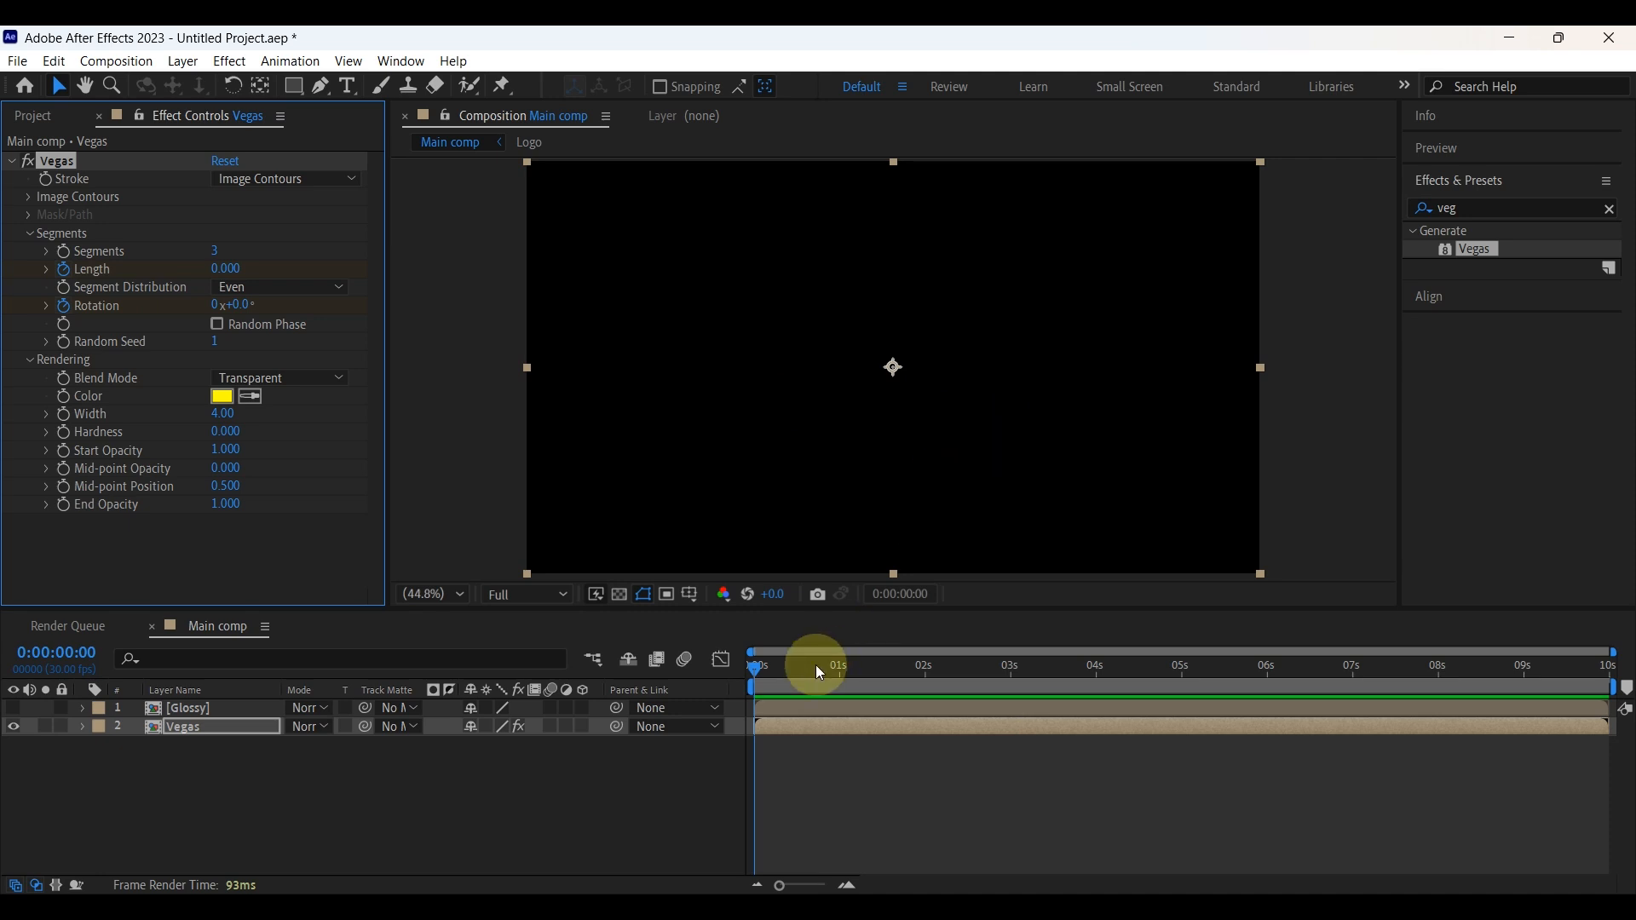
# At 0:00:02:00, set the Vegas length to 1 and the rotation to 70°
pyautogui.moveTo(756, 666); pyautogui.dragTo(923, 673)
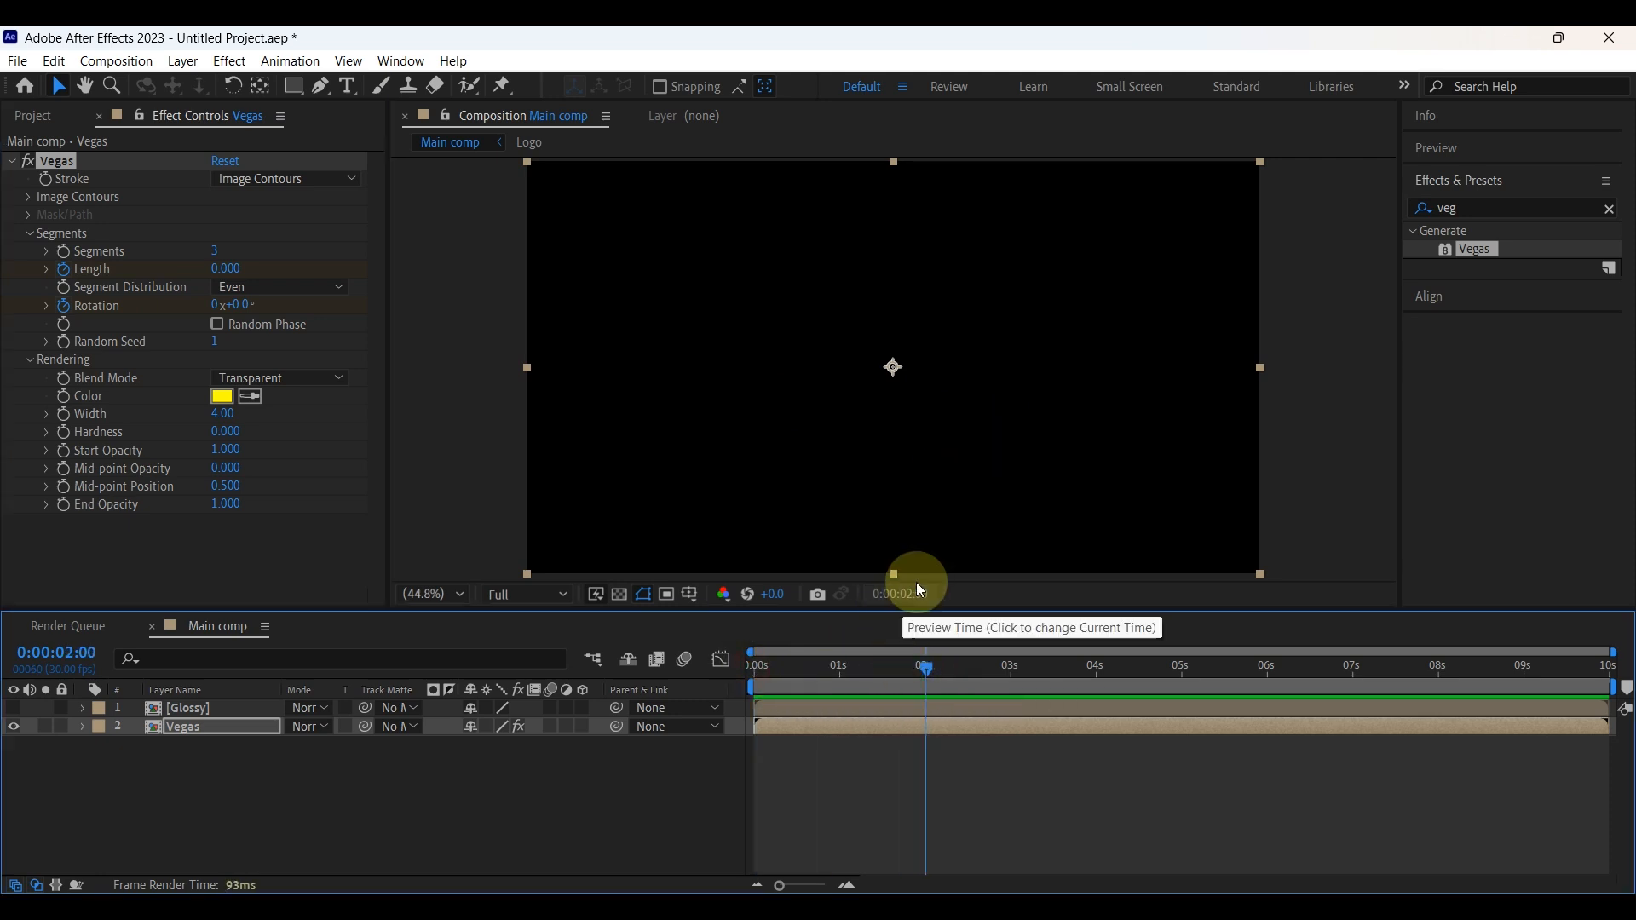
pyautogui.moveTo(224, 279); pyautogui.dragTo(478, 284)
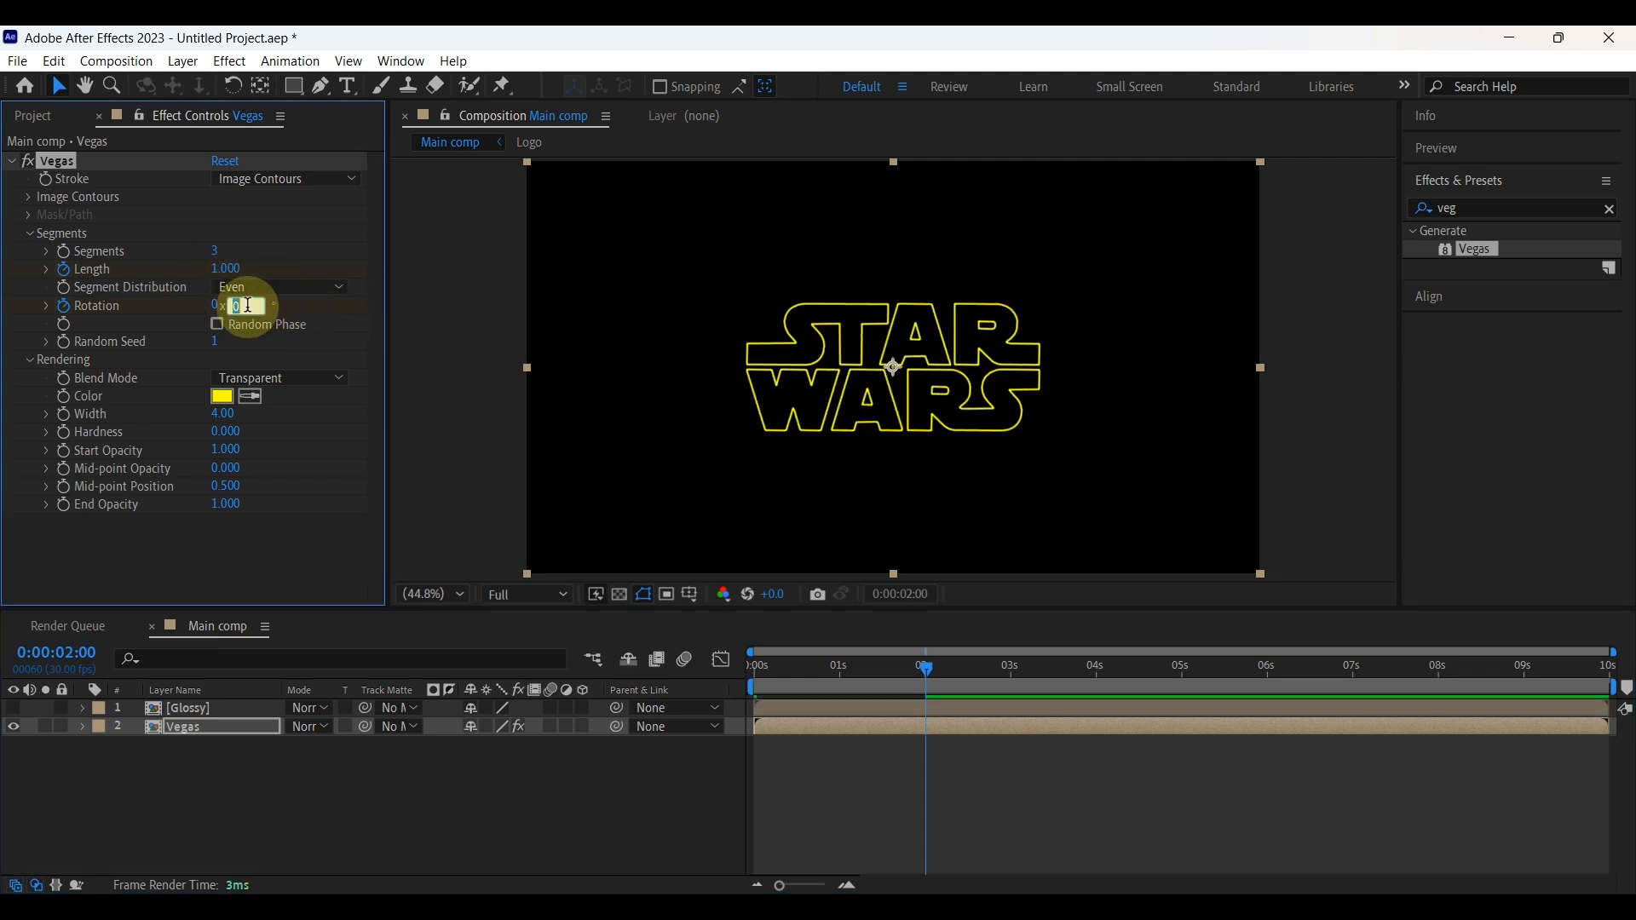
pyautogui.write('70')
pyautogui.press('Return')
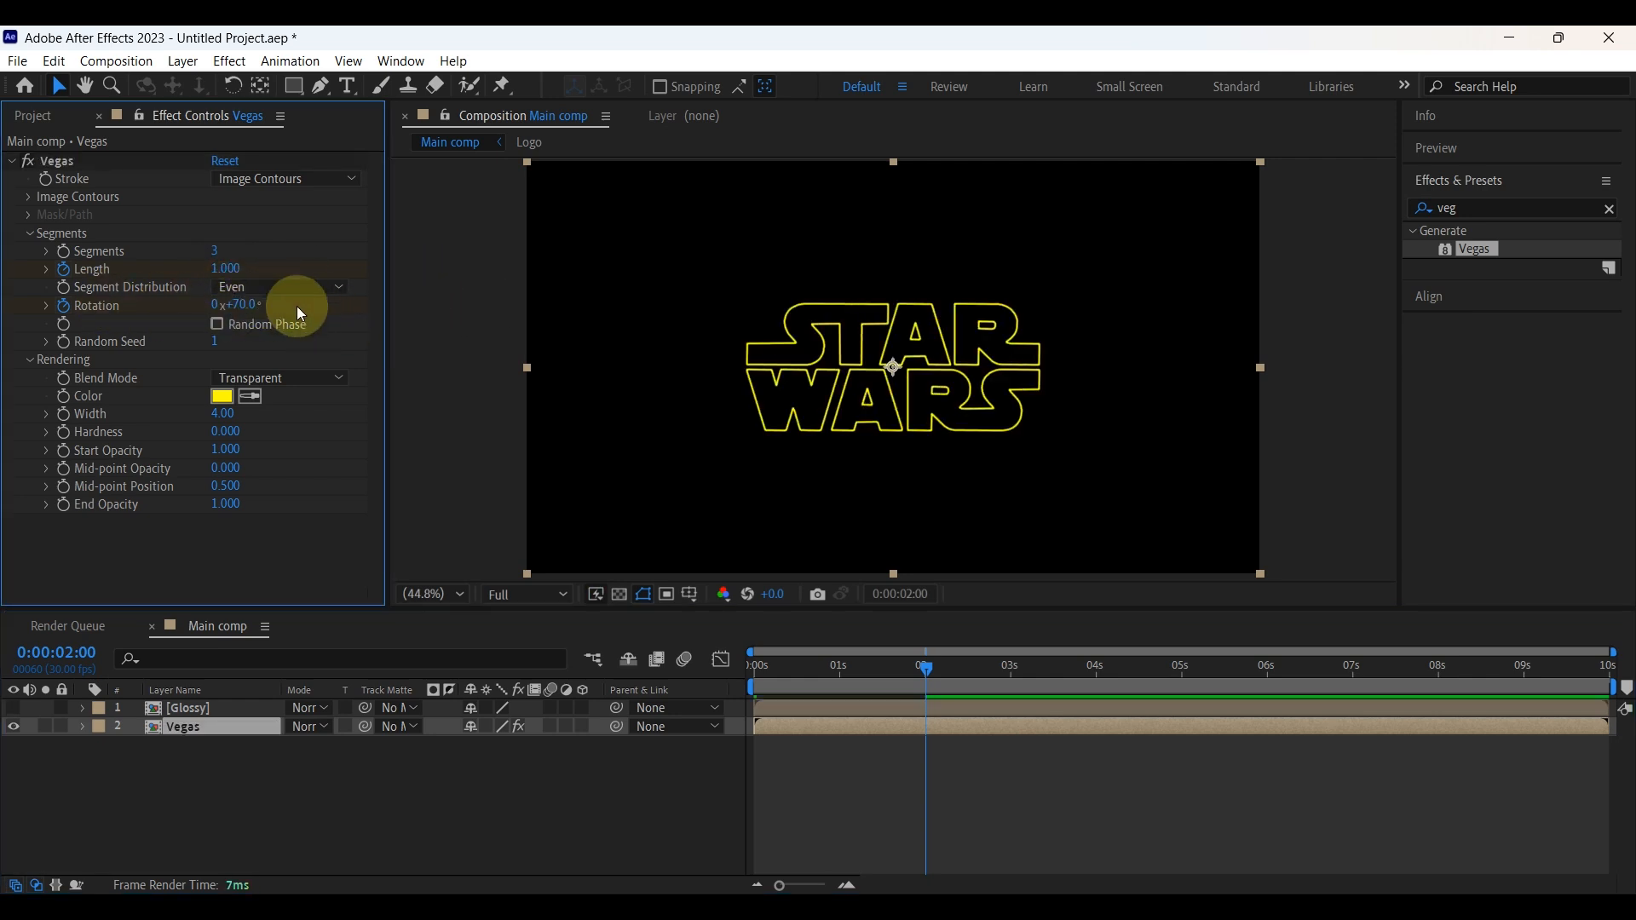
# Change the Vegas outline colour to a golden yellow with a hue of 48°
pyautogui.click(221, 397)
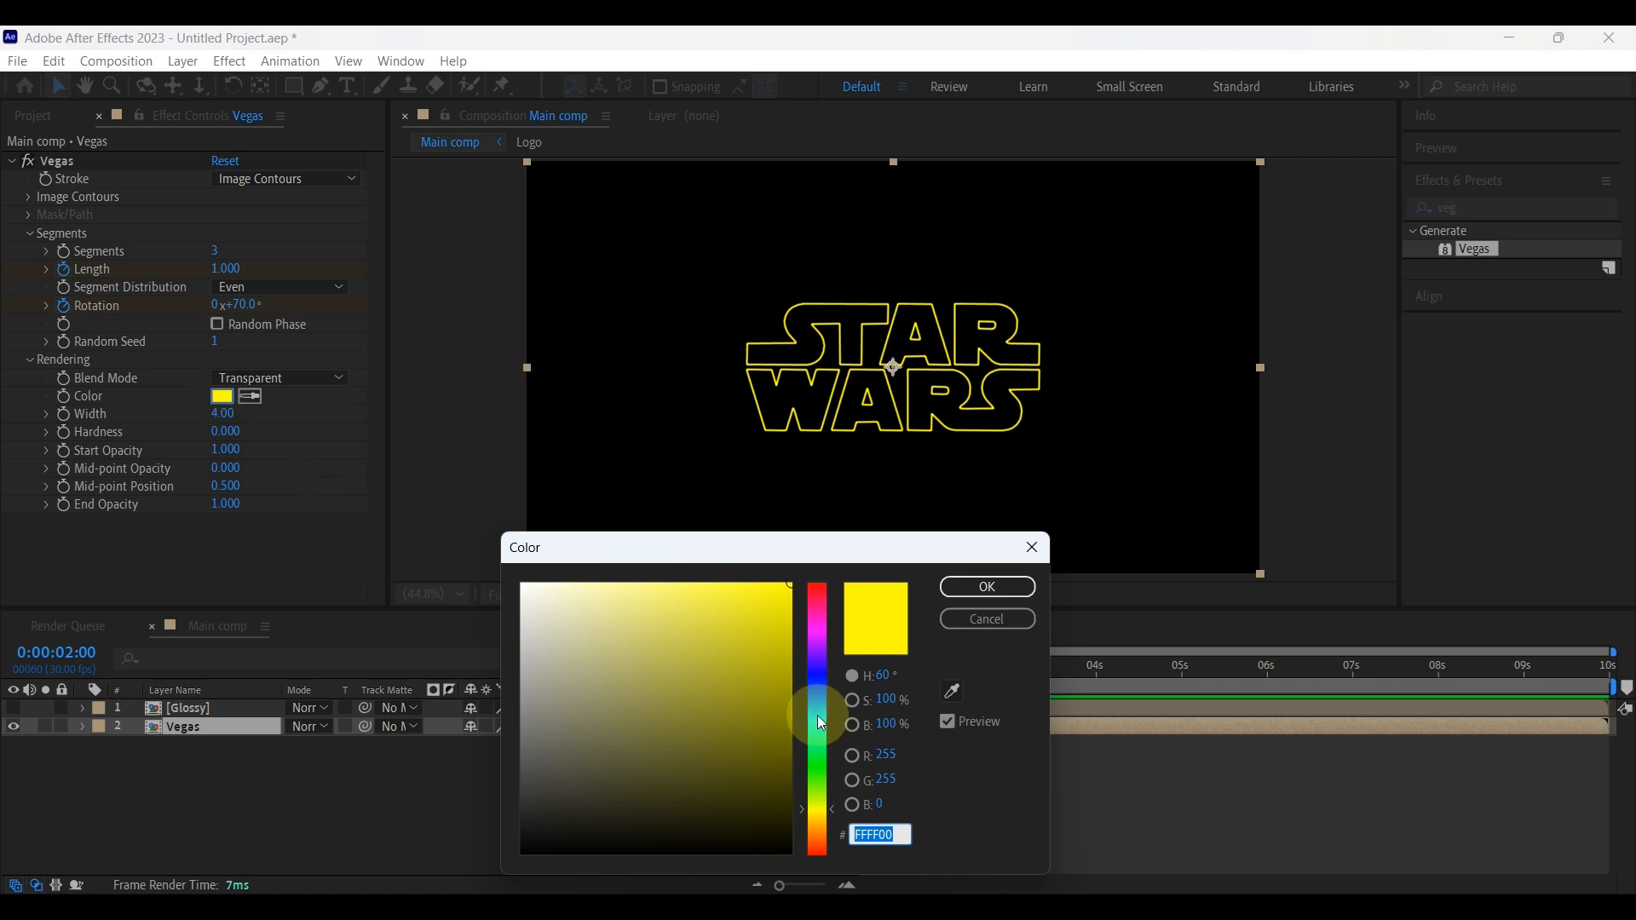
pyautogui.moveTo(820, 723); pyautogui.dragTo(820, 818)
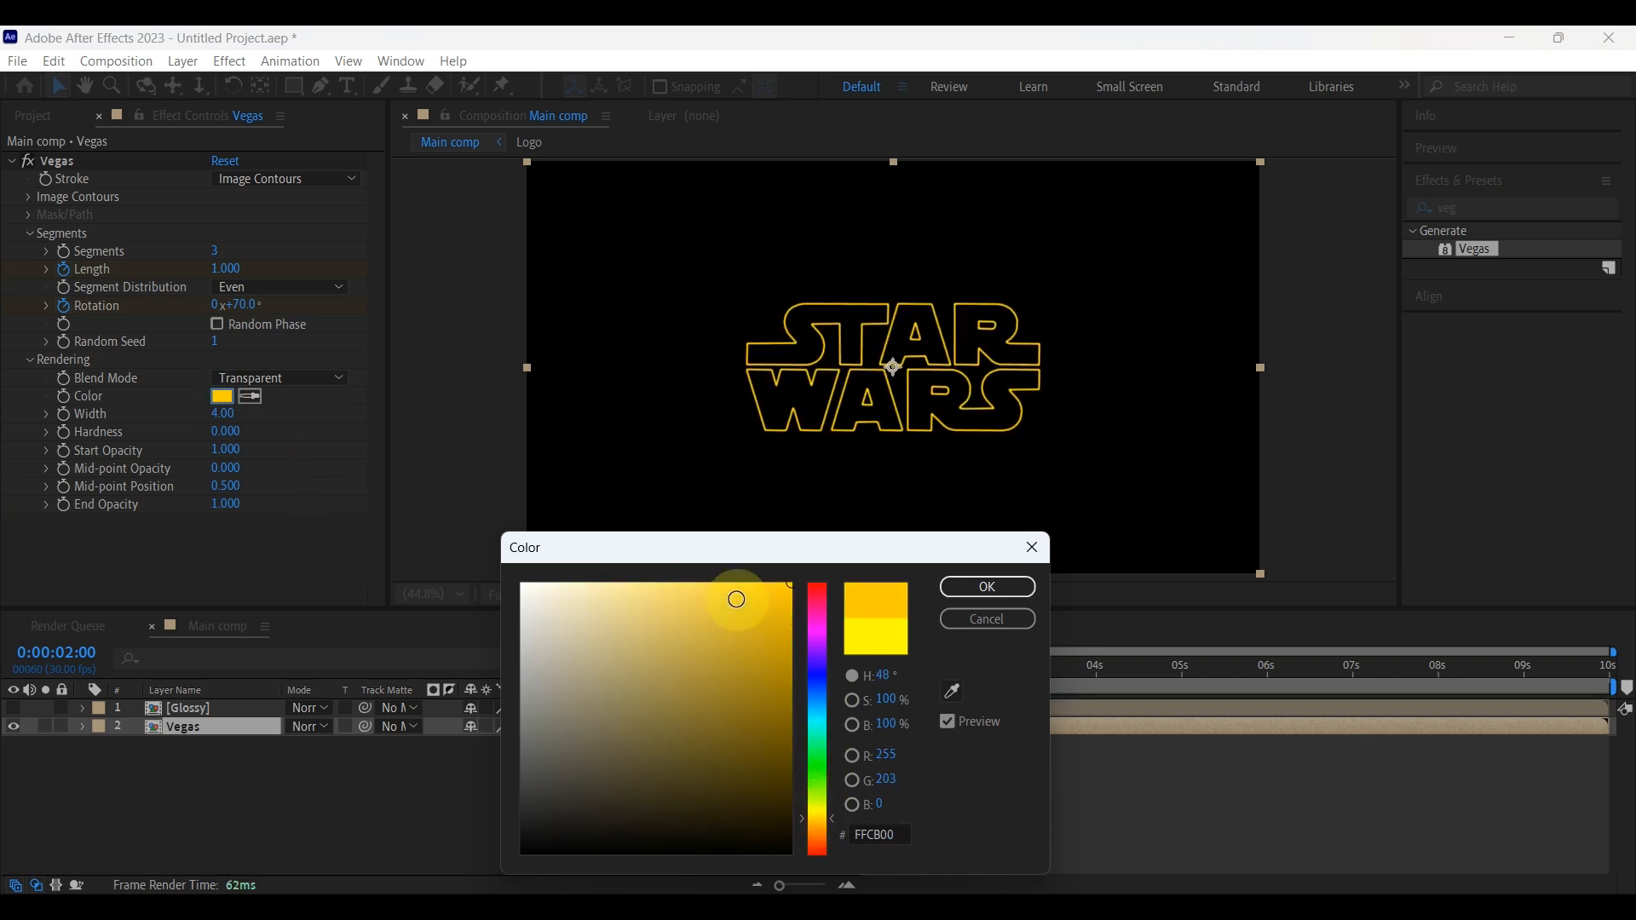
pyautogui.click(955, 585)
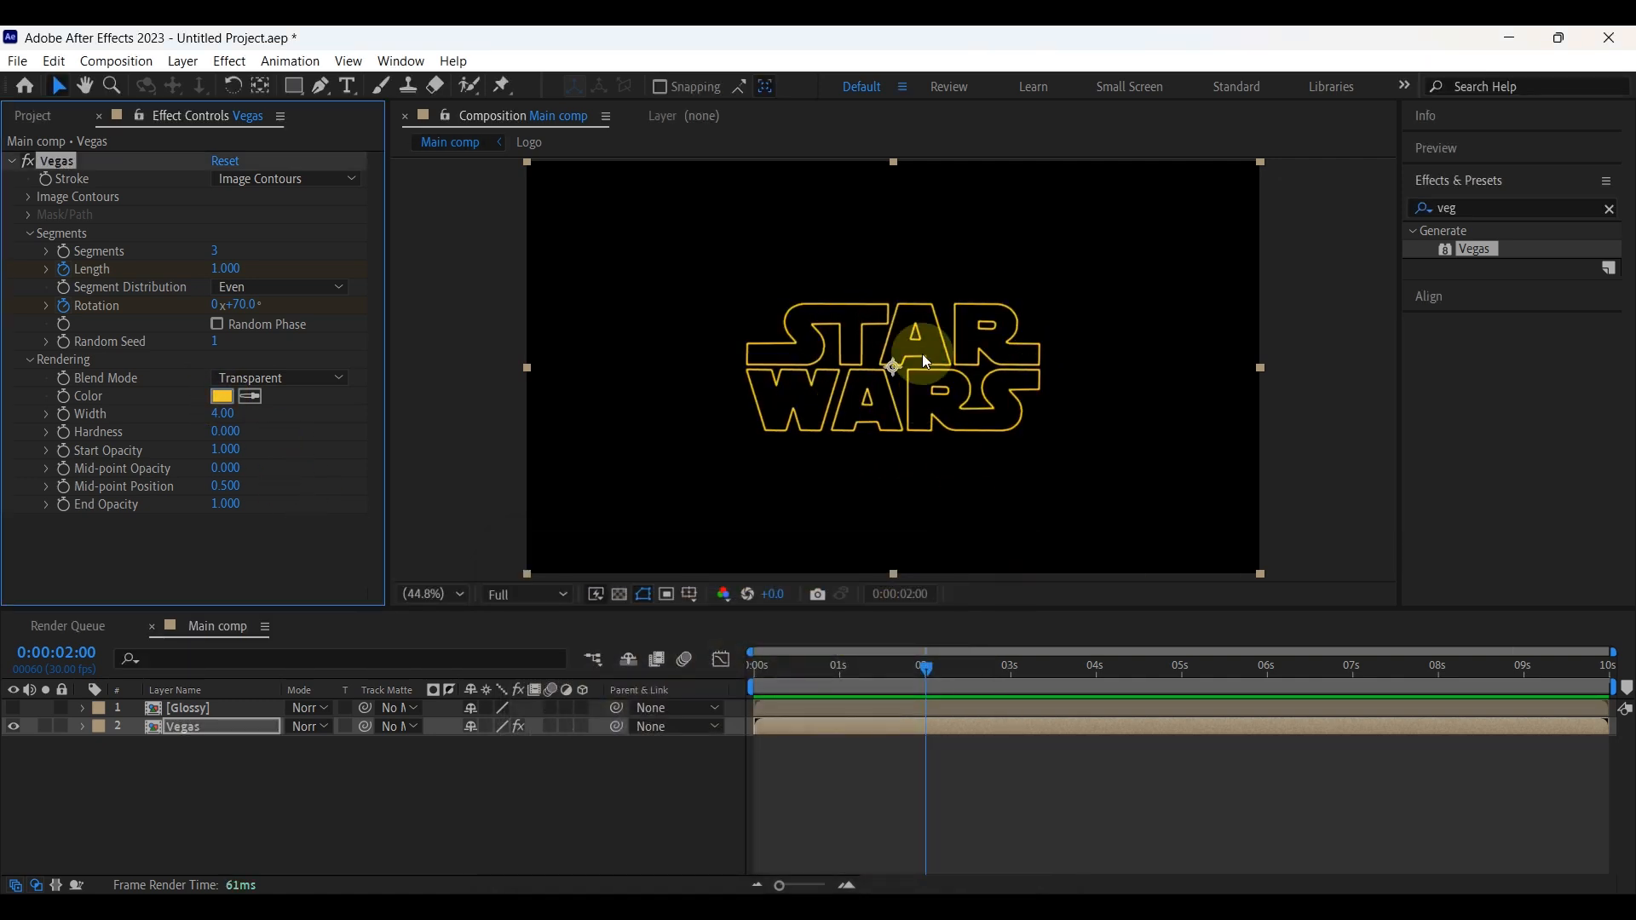
# Apply Easy Ease to all length and rotation keyframes of the Vegas layer, then collapse its properties
pyautogui.click(196, 727)
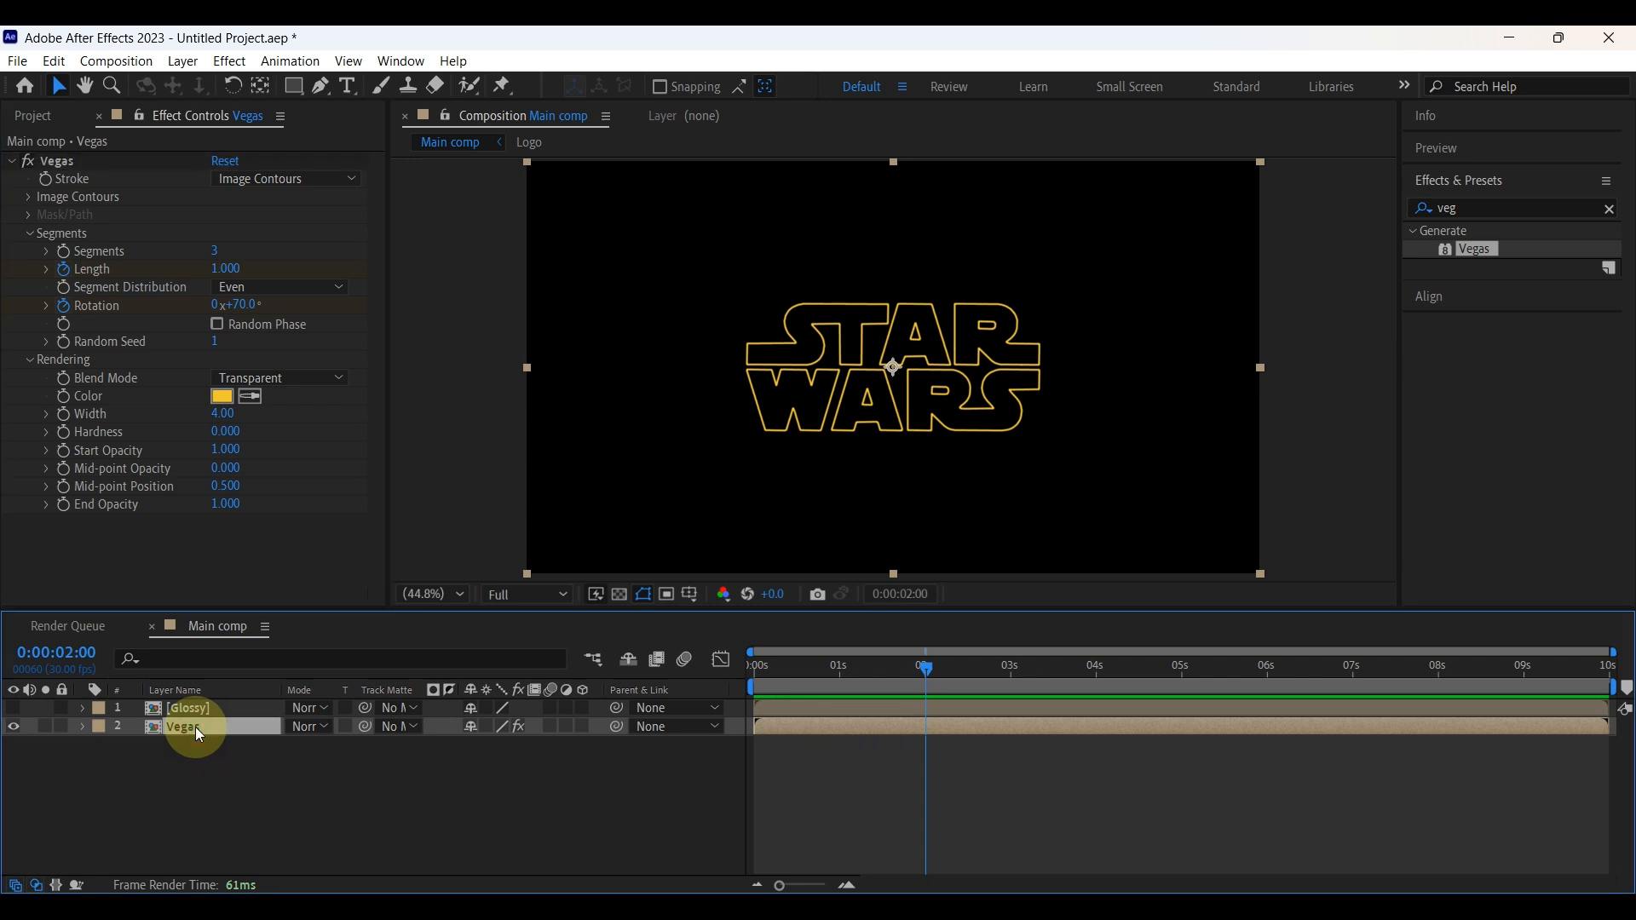
pyautogui.press('u')
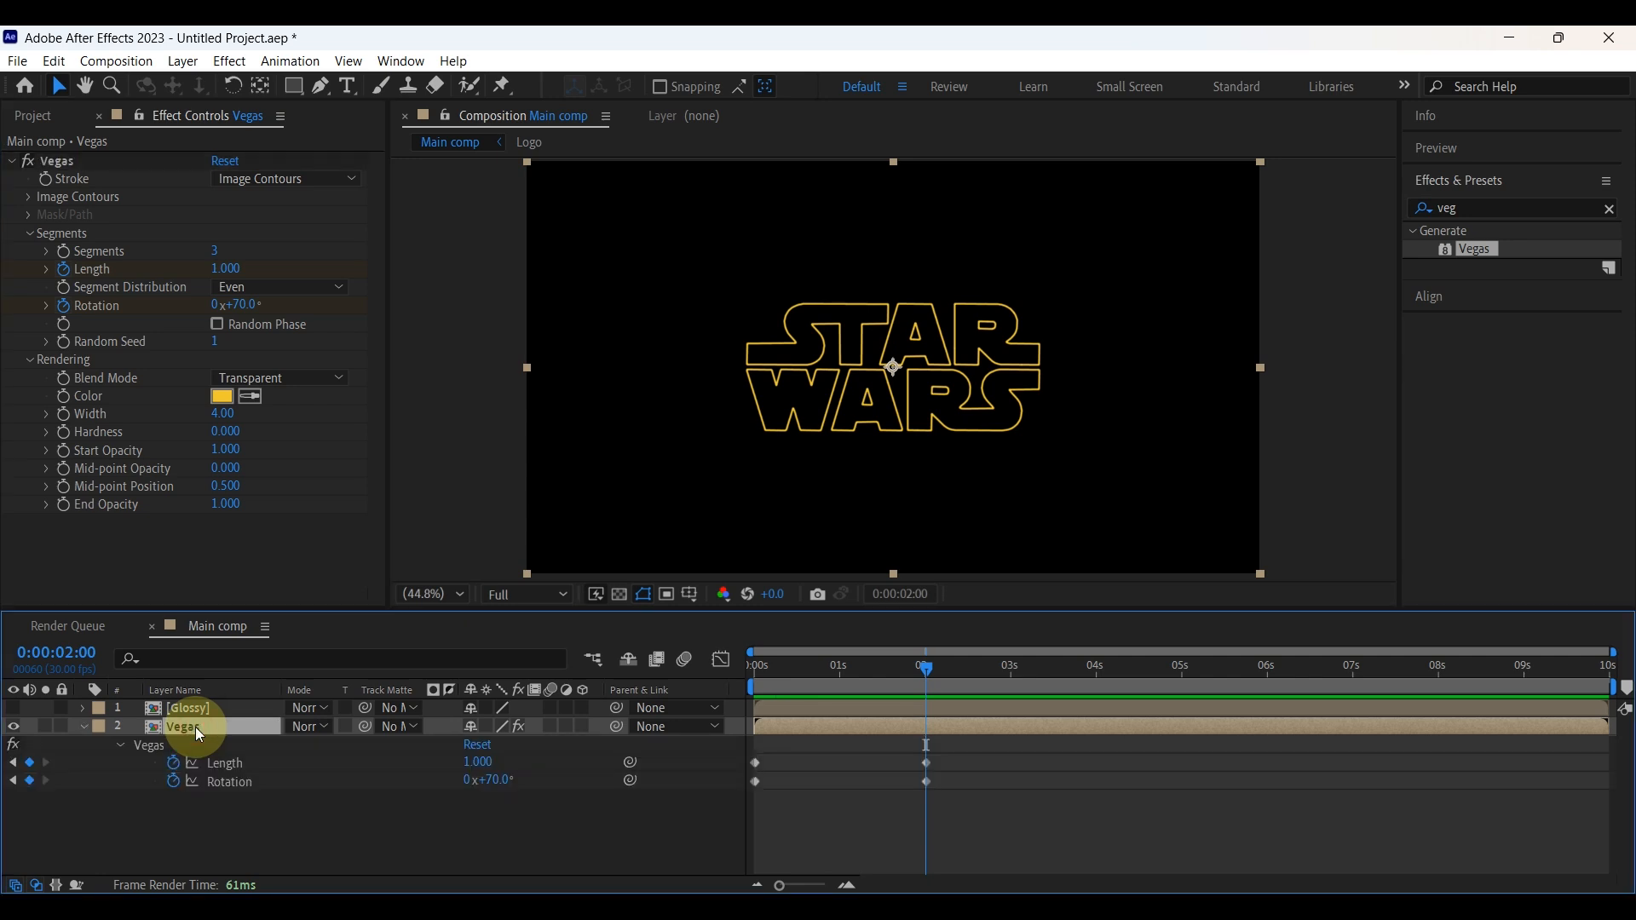
pyautogui.moveTo(944, 764); pyautogui.dragTo(733, 782)
pyautogui.rightClick(926, 781)
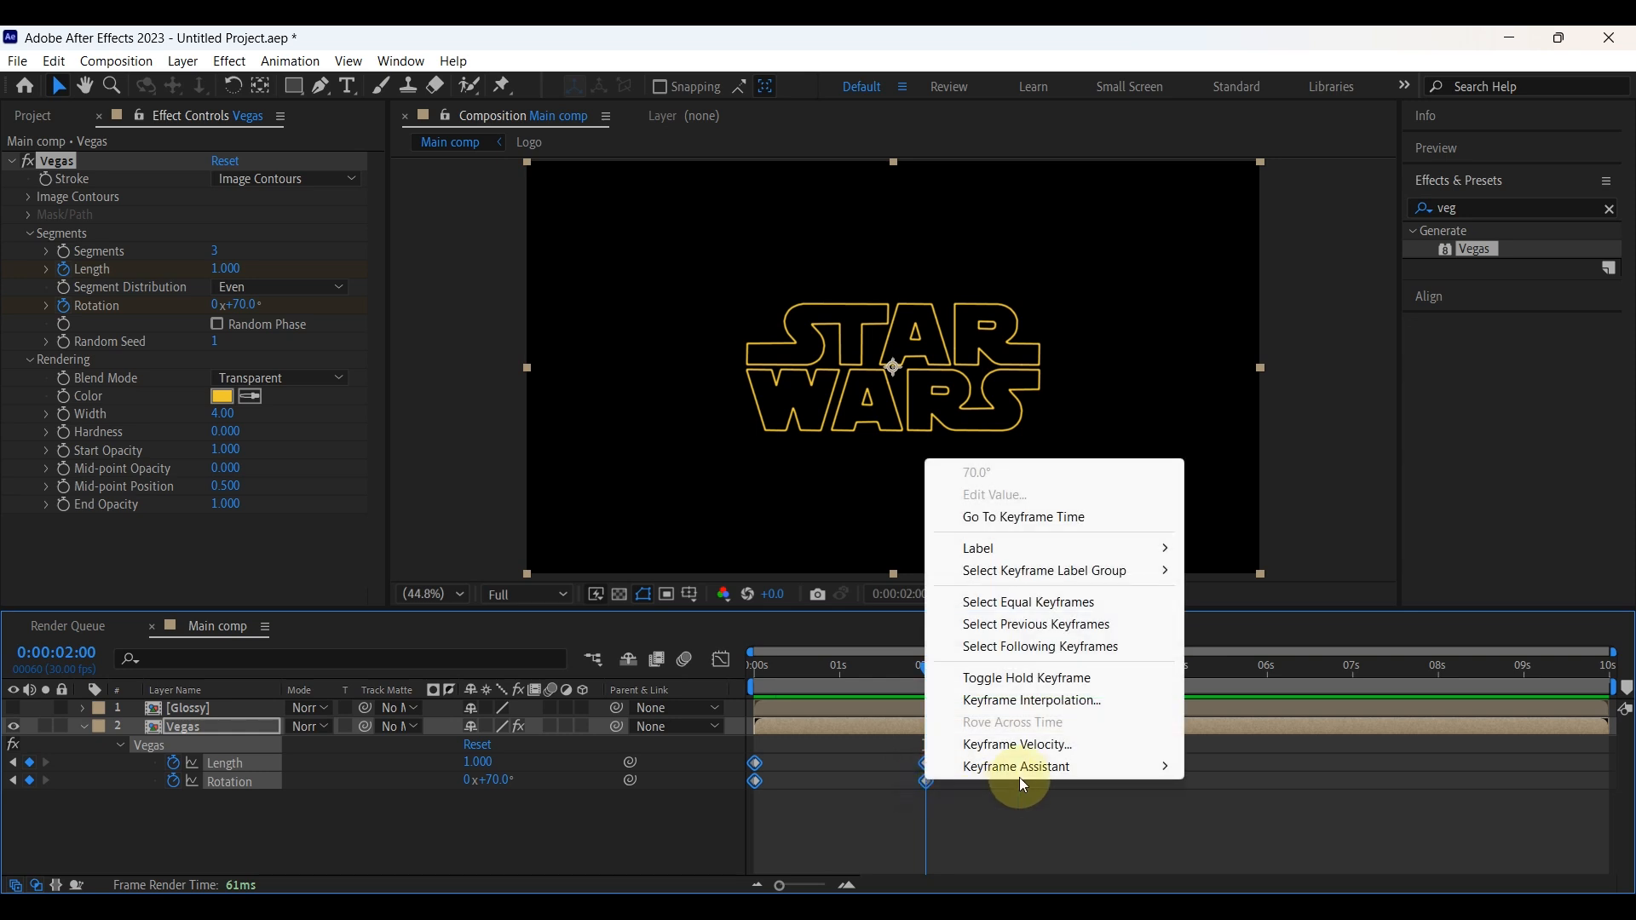
pyautogui.moveTo(1025, 772)
pyautogui.click(1250, 634)
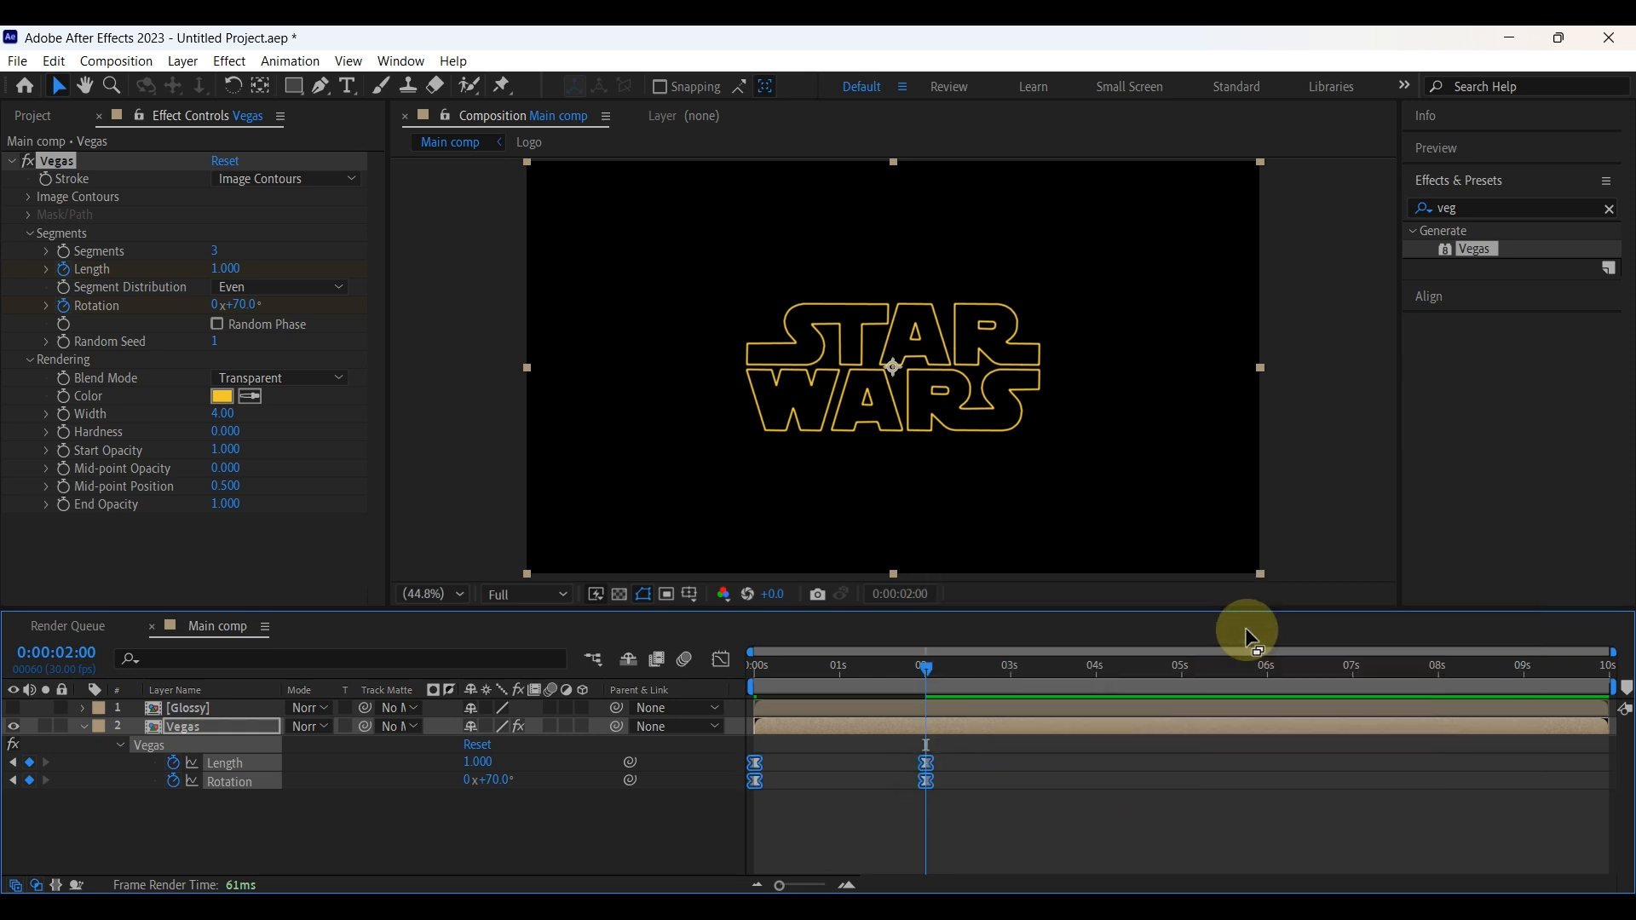
pyautogui.click(85, 727)
pyautogui.click(246, 797)
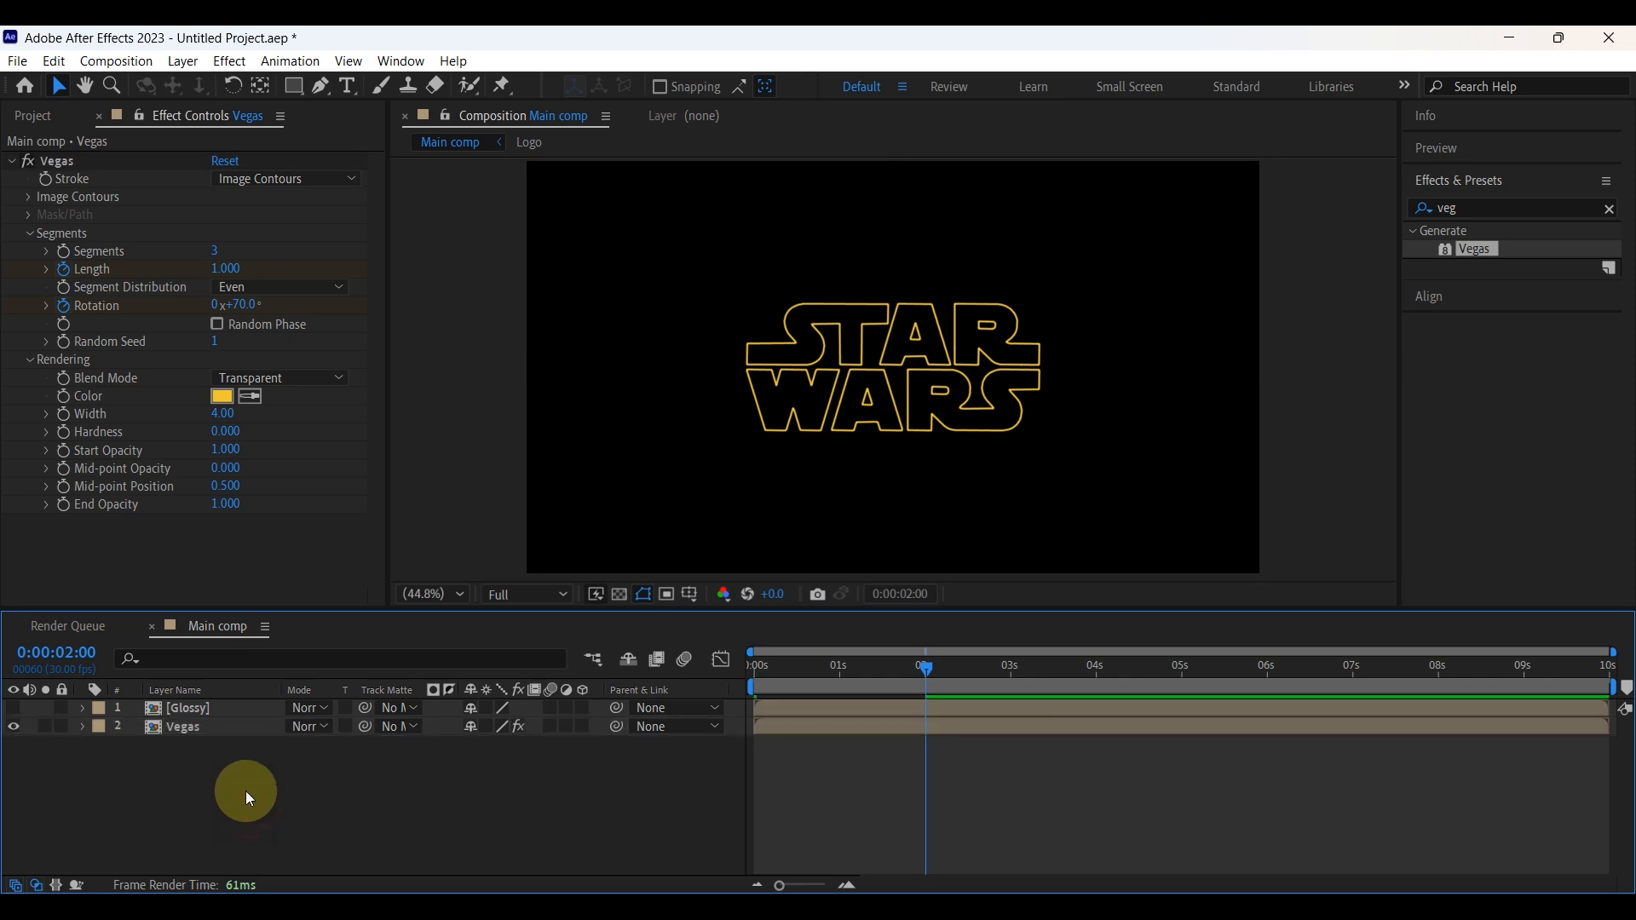
# Create a white 1920 × 1080 px solid named Background and place it beneath the Vegas layer
pyautogui.rightClick(237, 806)
pyautogui.moveTo(288, 559)
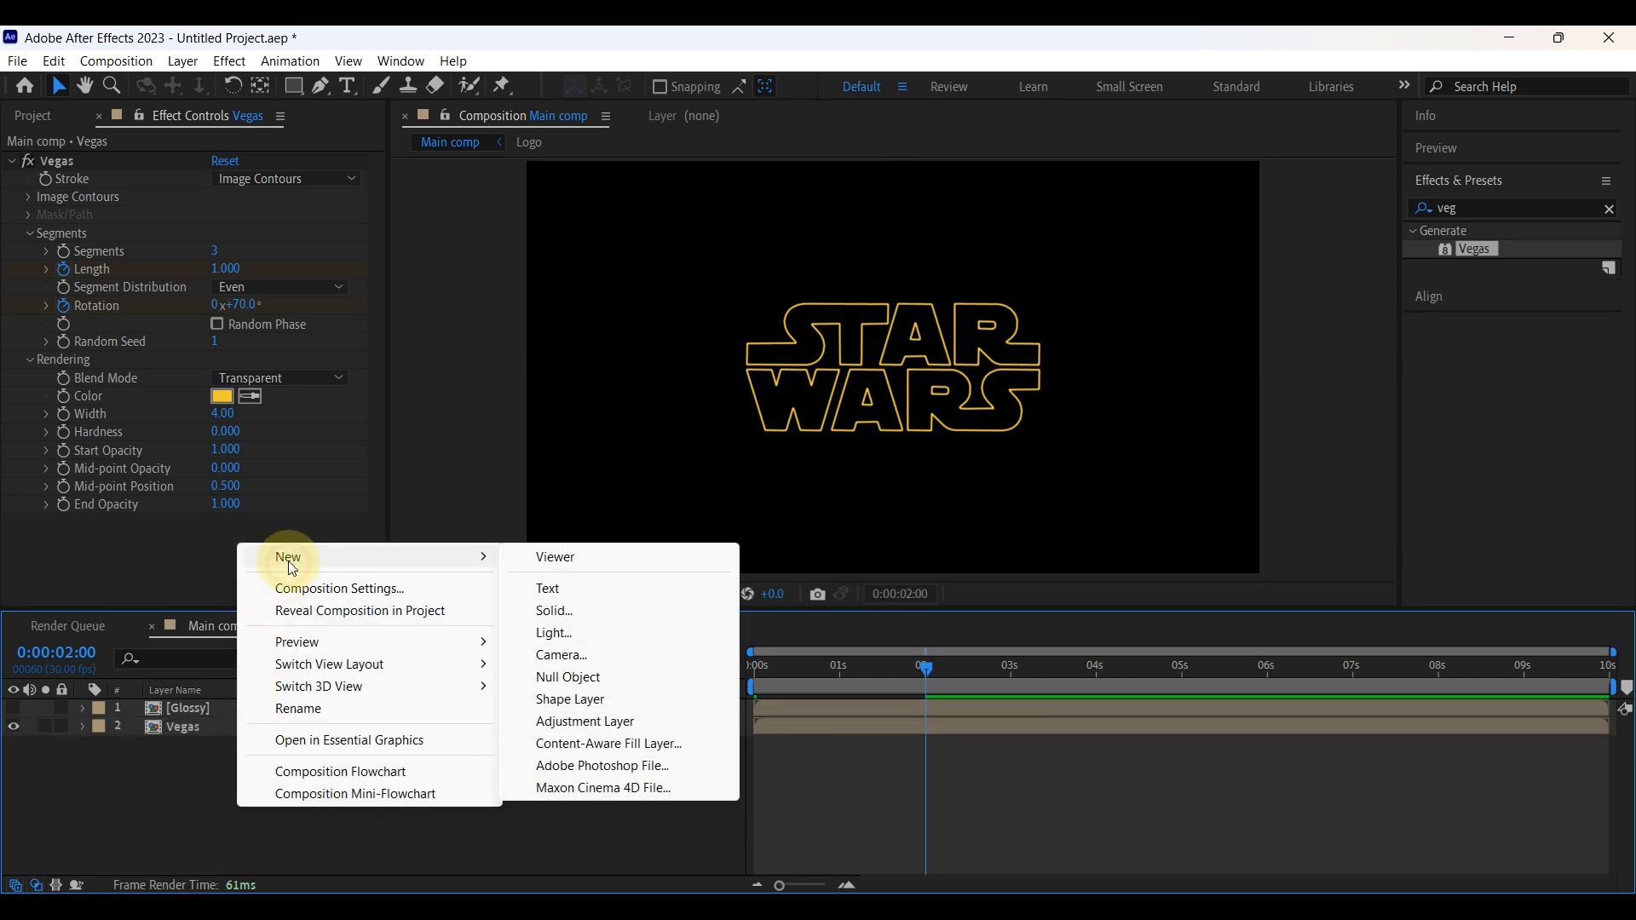
pyautogui.click(573, 608)
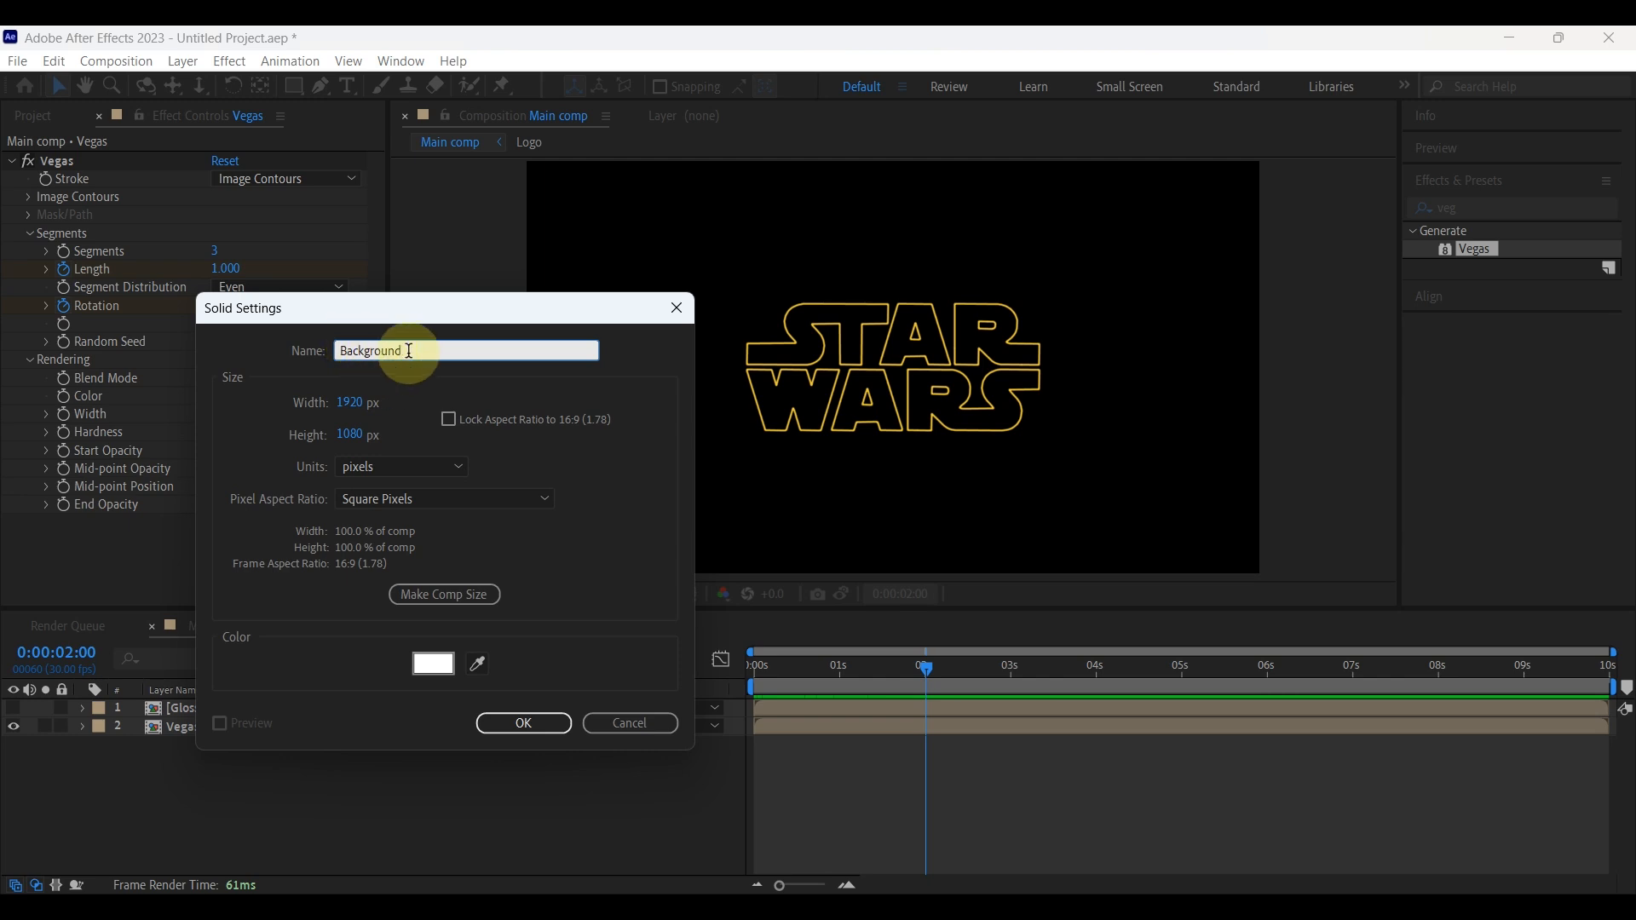
pyautogui.click(433, 663)
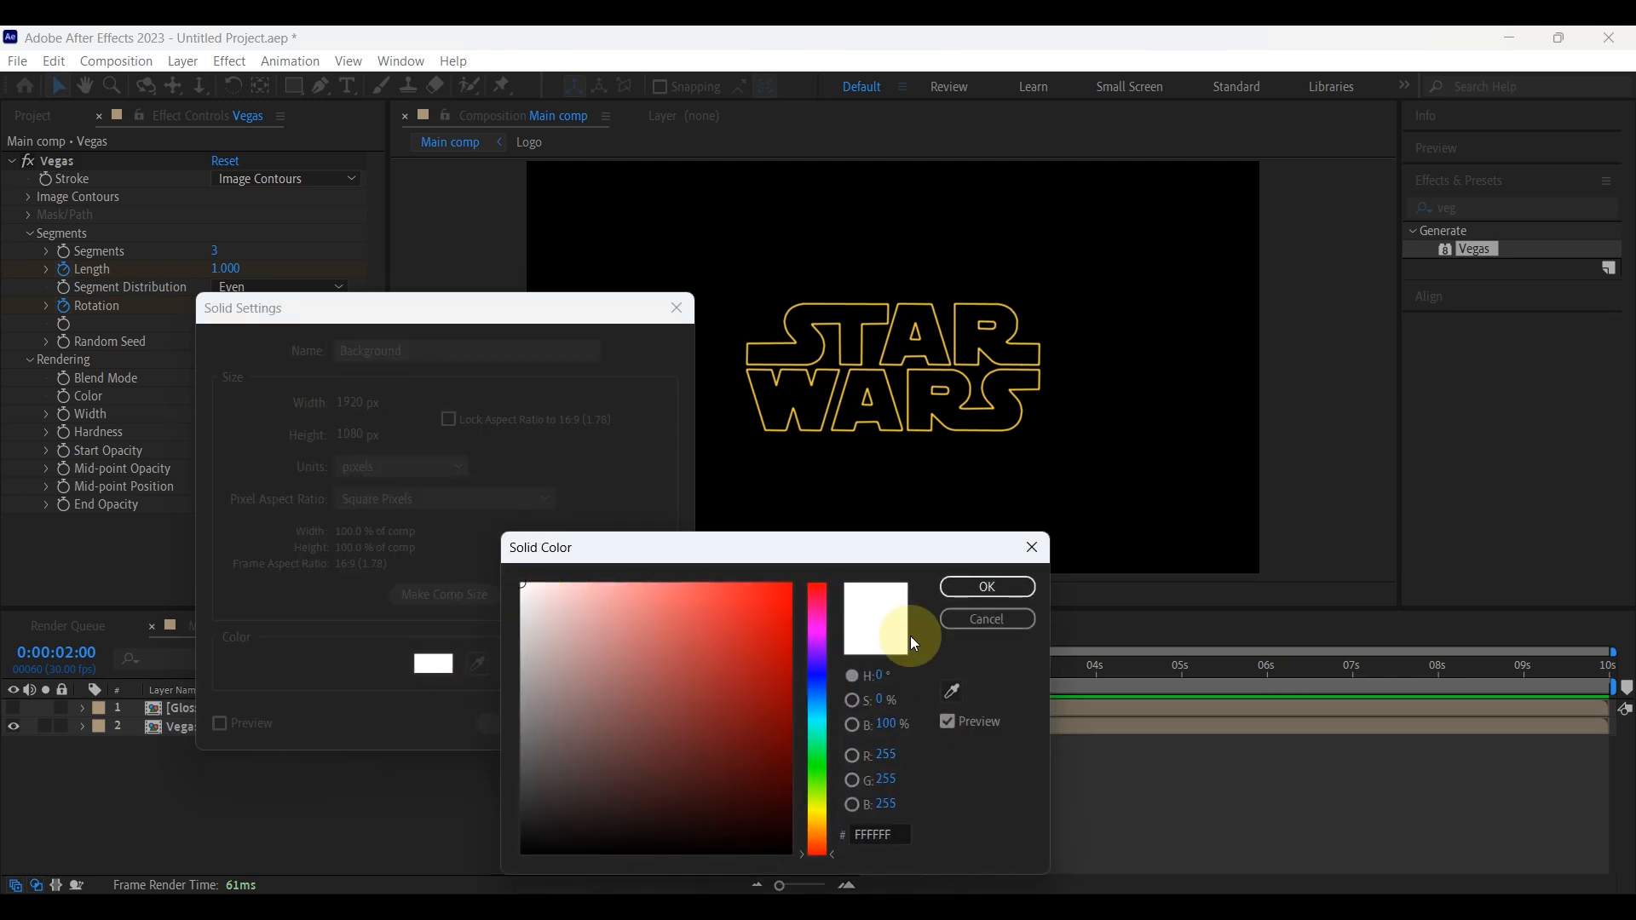
pyautogui.click(993, 586)
pyautogui.click(555, 728)
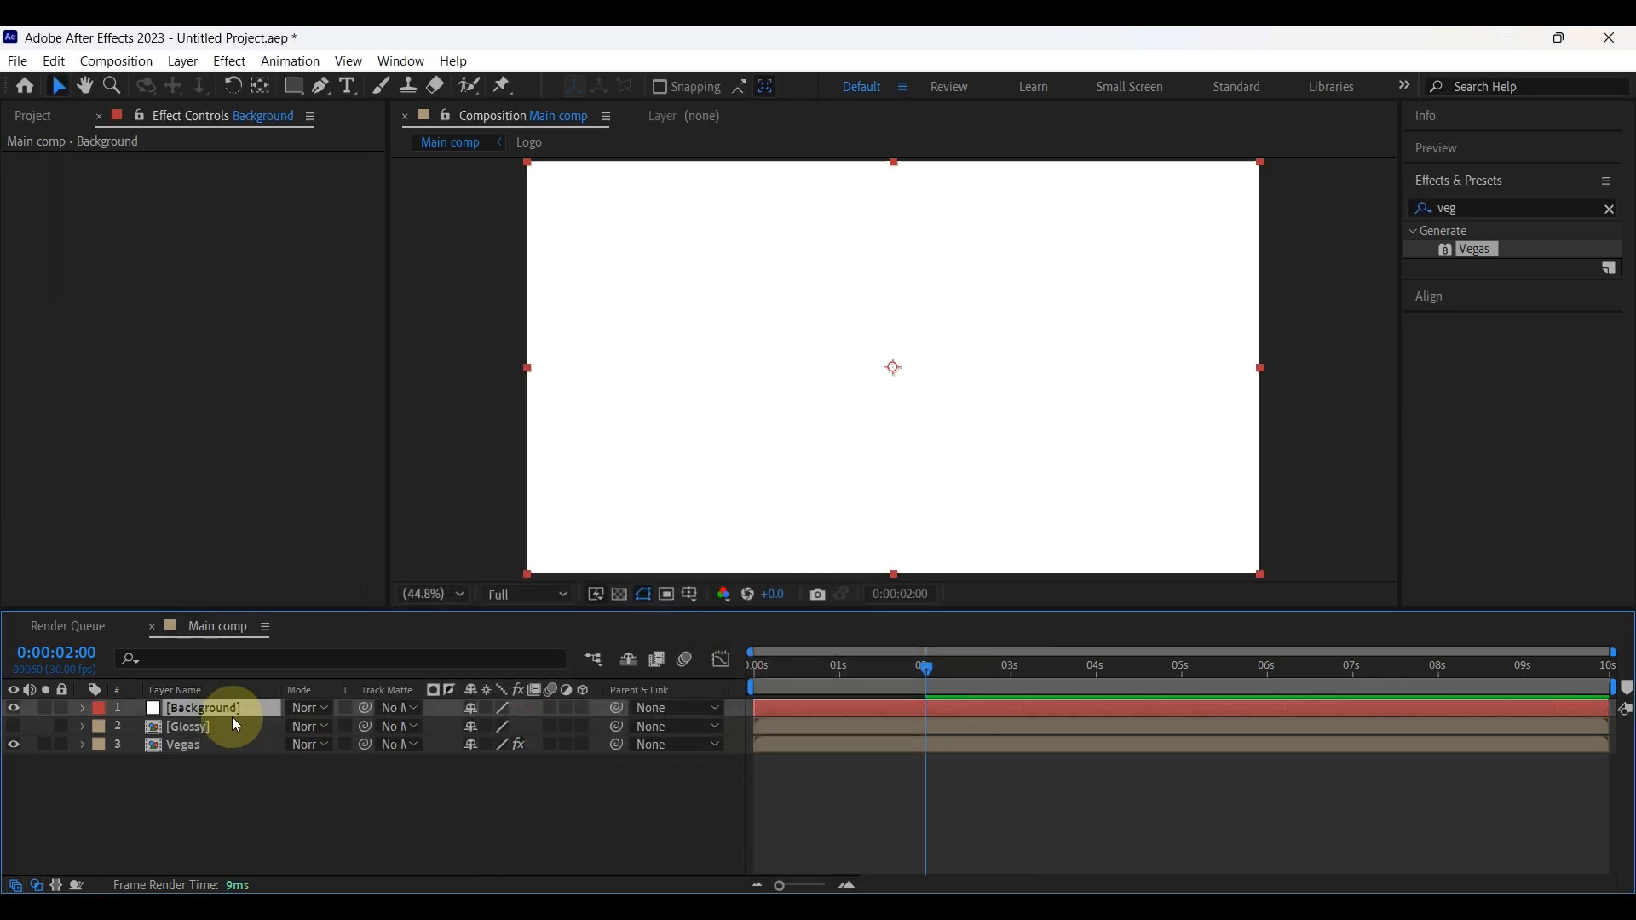
pyautogui.moveTo(232, 718); pyautogui.dragTo(212, 769)
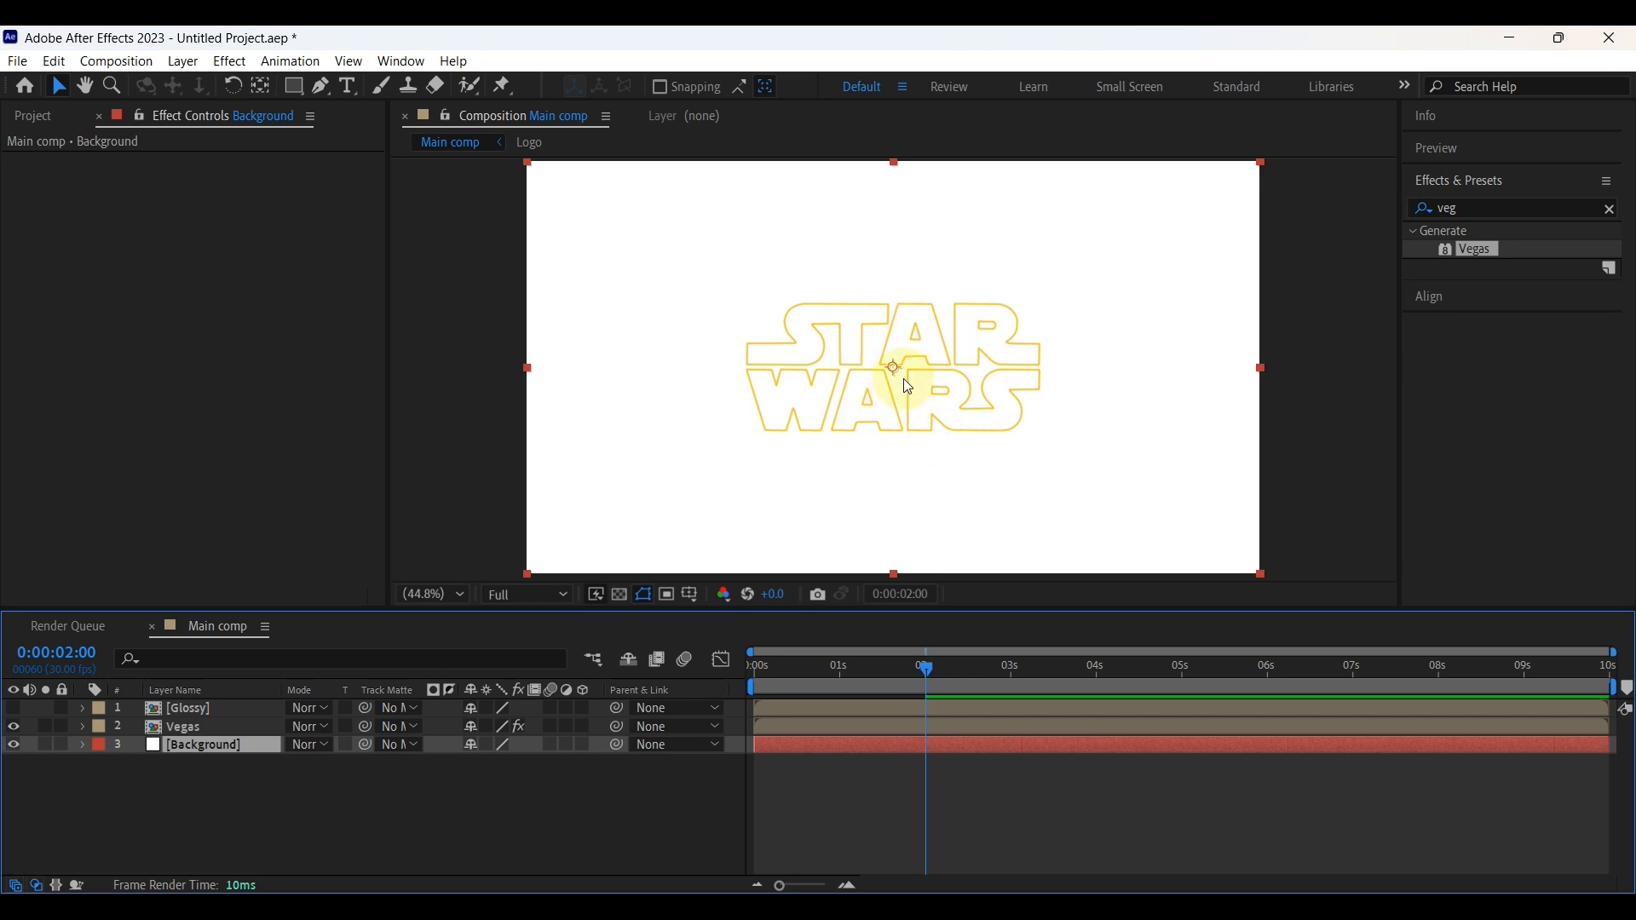
# Duplicate the Vegas layer, place the copy directly beneath the original and rename it Shadow
pyautogui.click(198, 730)
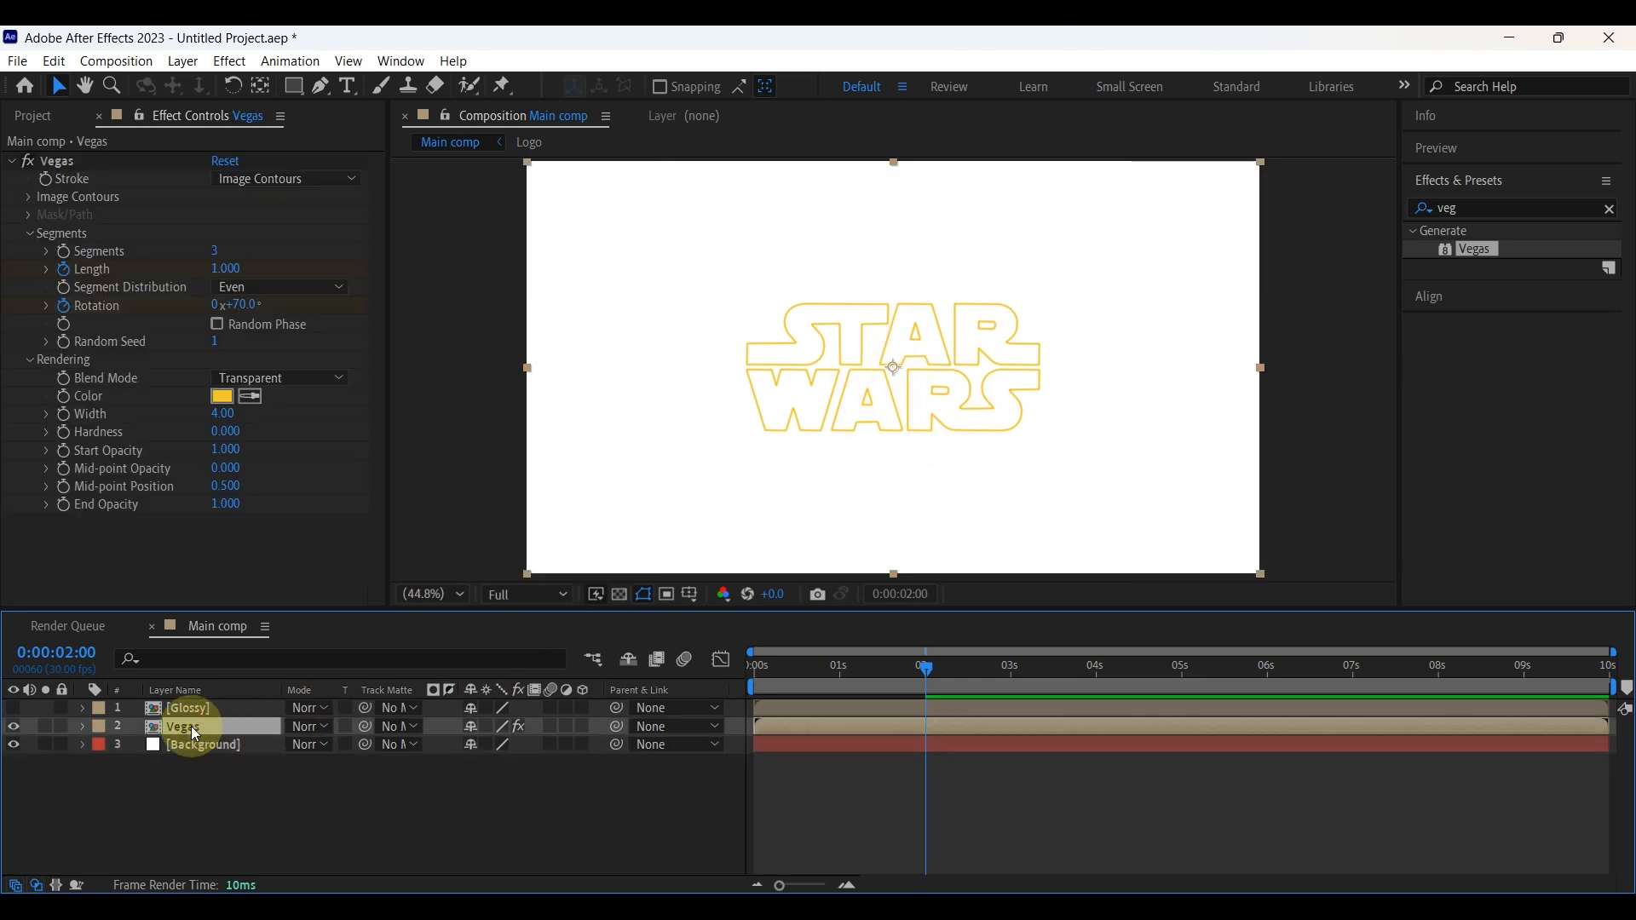
pyautogui.hotkey('ctrl', 'd')
pyautogui.moveTo(191, 728); pyautogui.dragTo(198, 753)
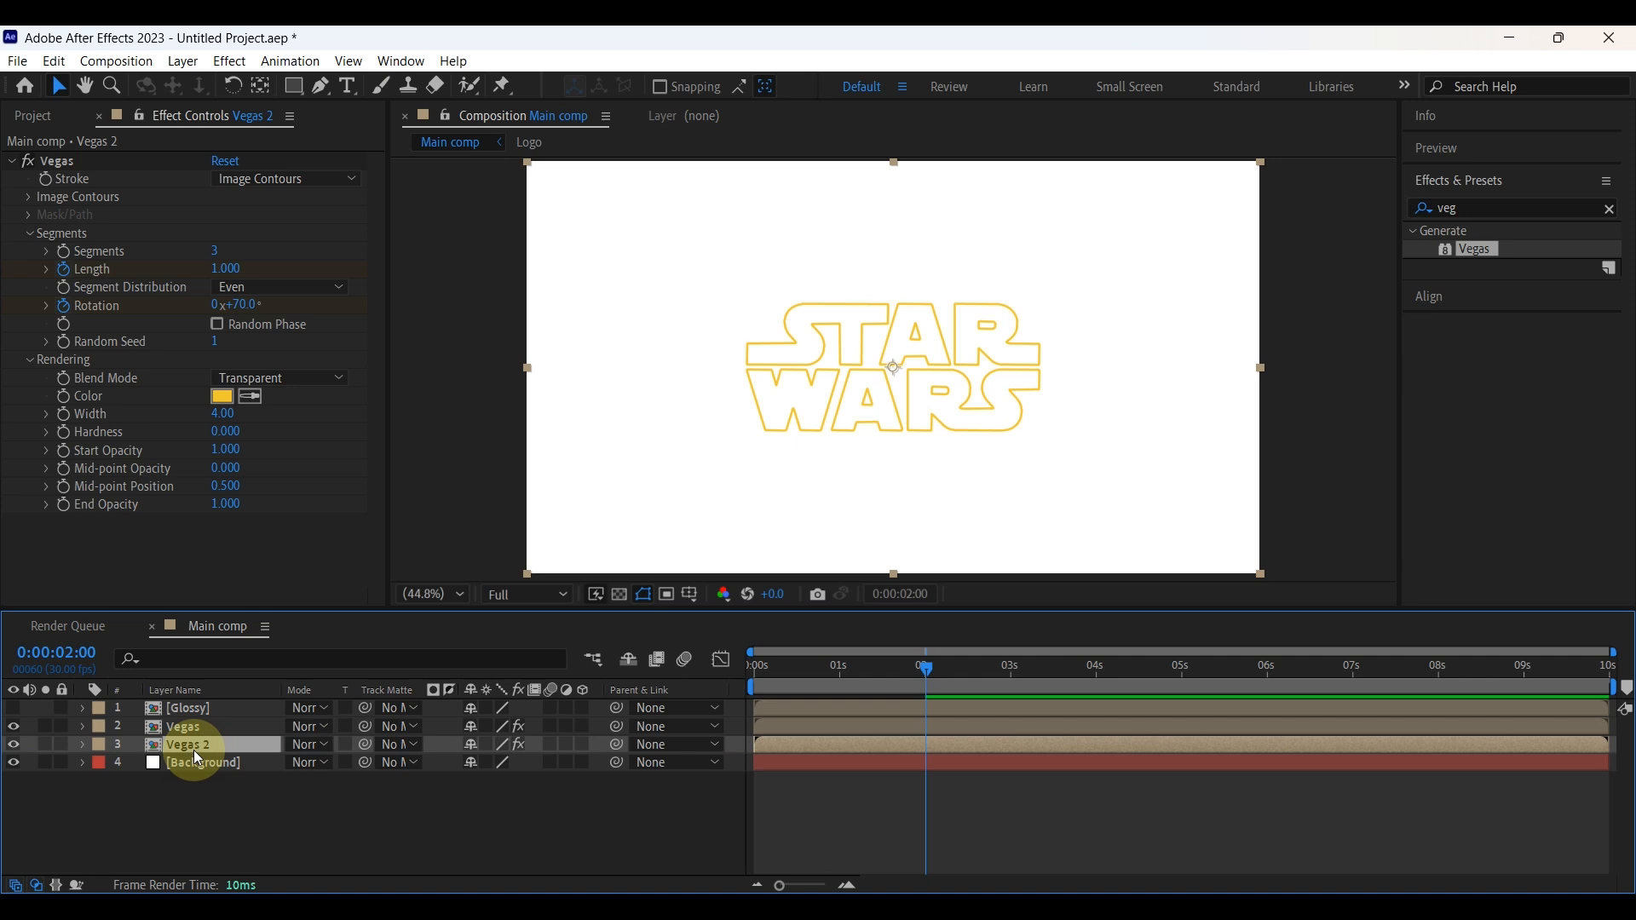
pyautogui.press('Return')
pyautogui.write('Shadow')
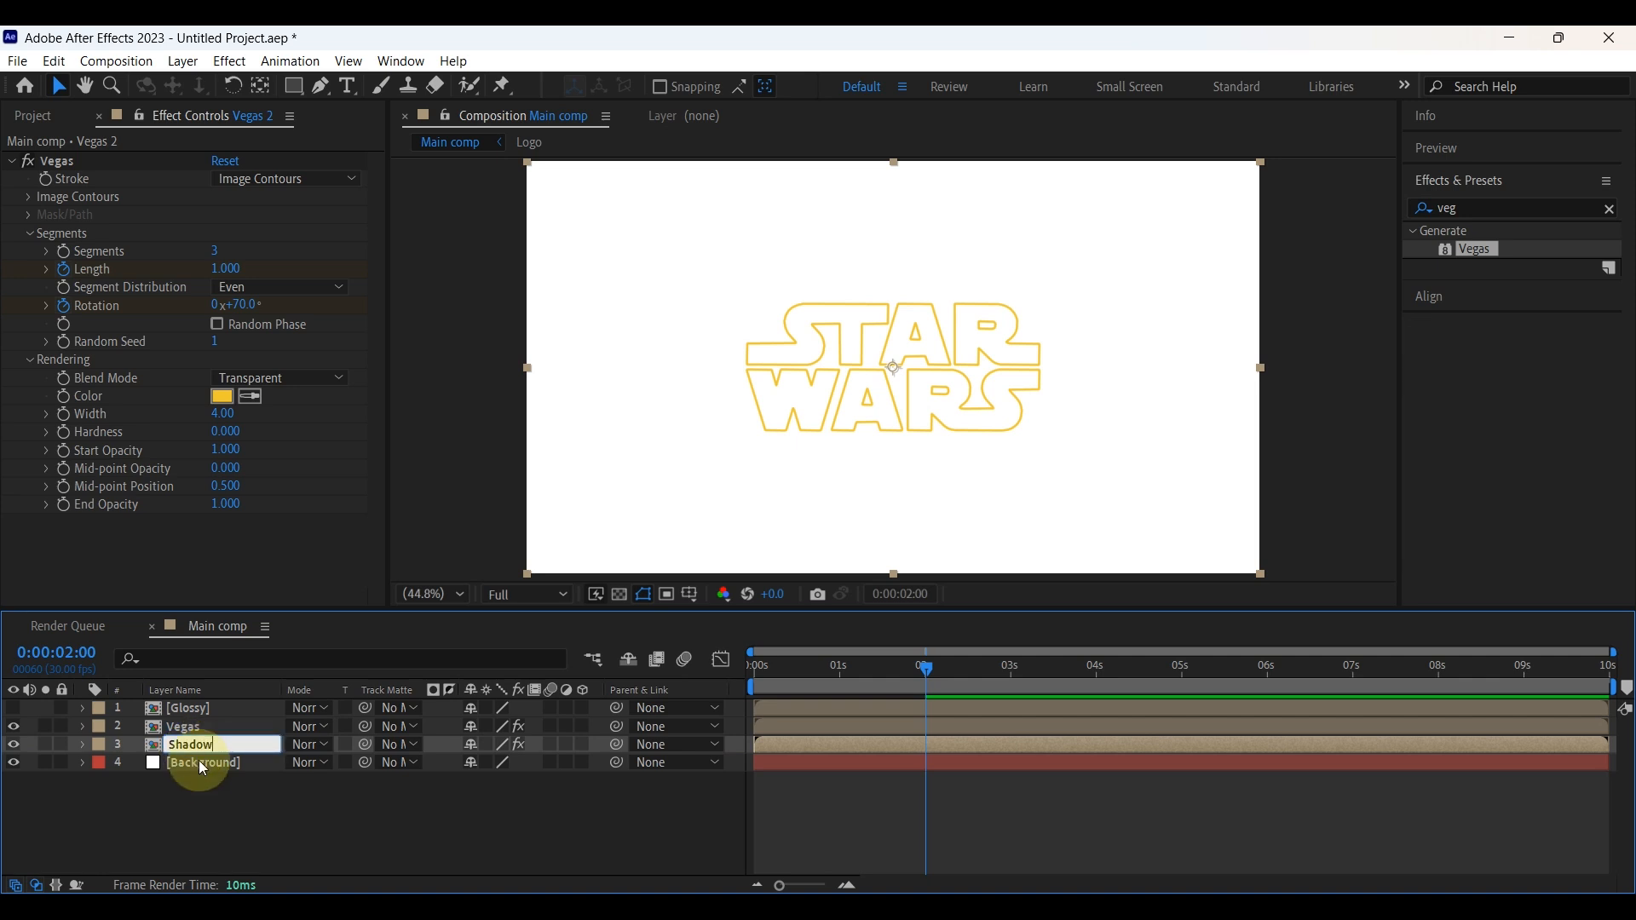
pyautogui.click(203, 808)
# Apply the CC Radial Fast Blur effect to the Shadow layer
pyautogui.click(206, 747)
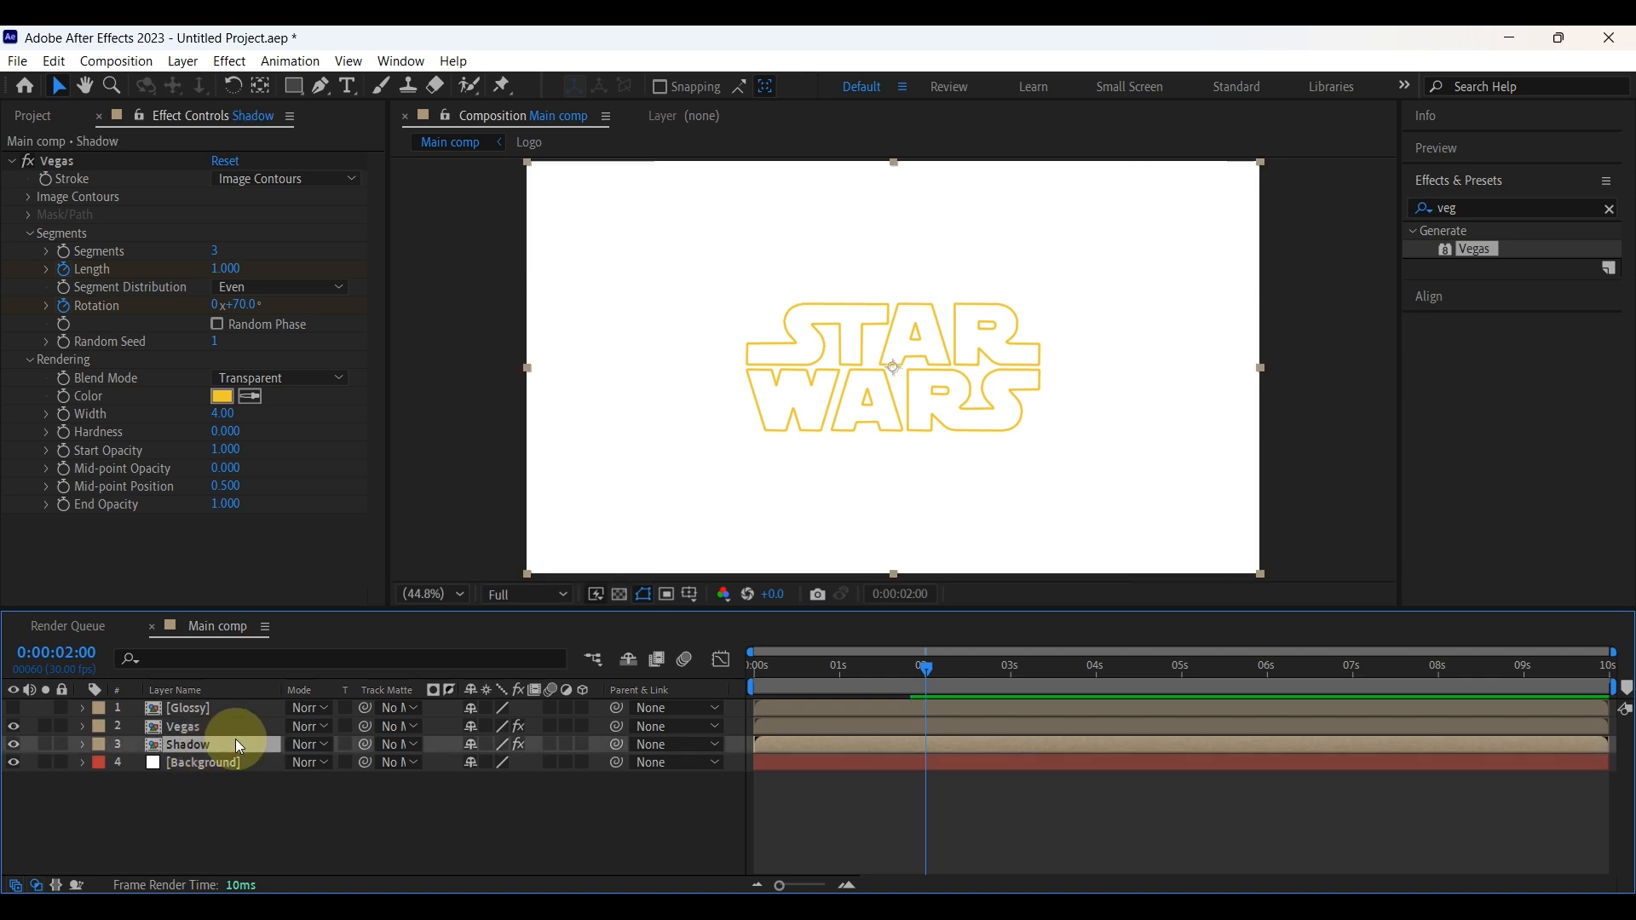
pyautogui.click(1449, 208)
pyautogui.write('CC rad')
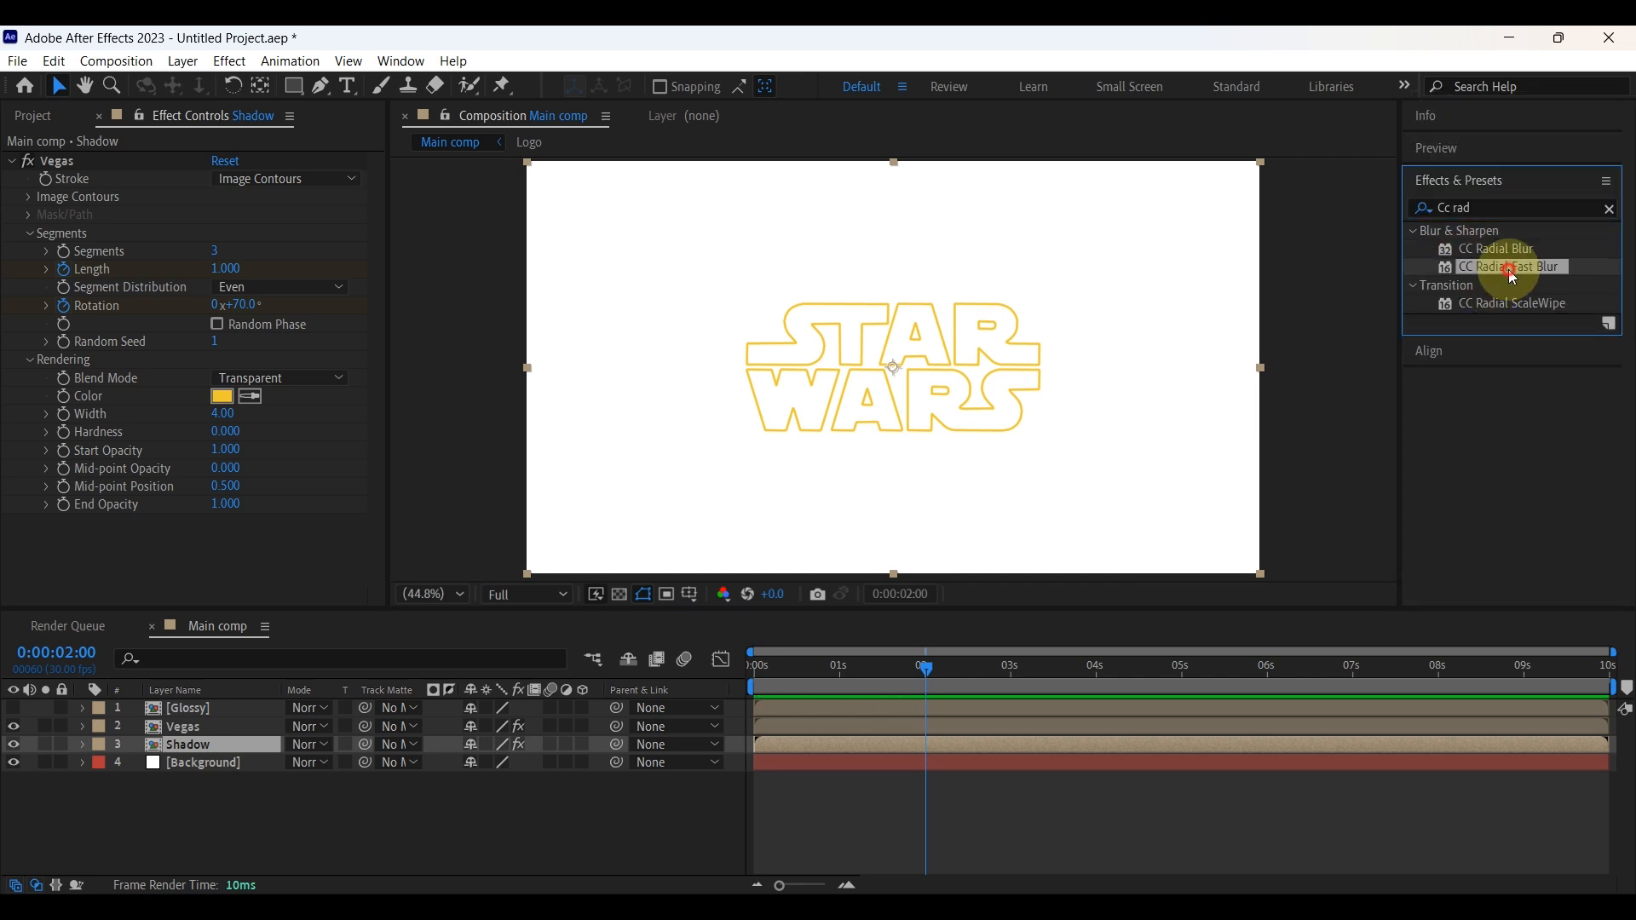
pyautogui.moveTo(1521, 266); pyautogui.dragTo(223, 744)
# Set the radial fast blur's amount to 60, its zoom to Brightest and its center to about 1450, 4.5
pyautogui.click(229, 559)
pyautogui.write('60')
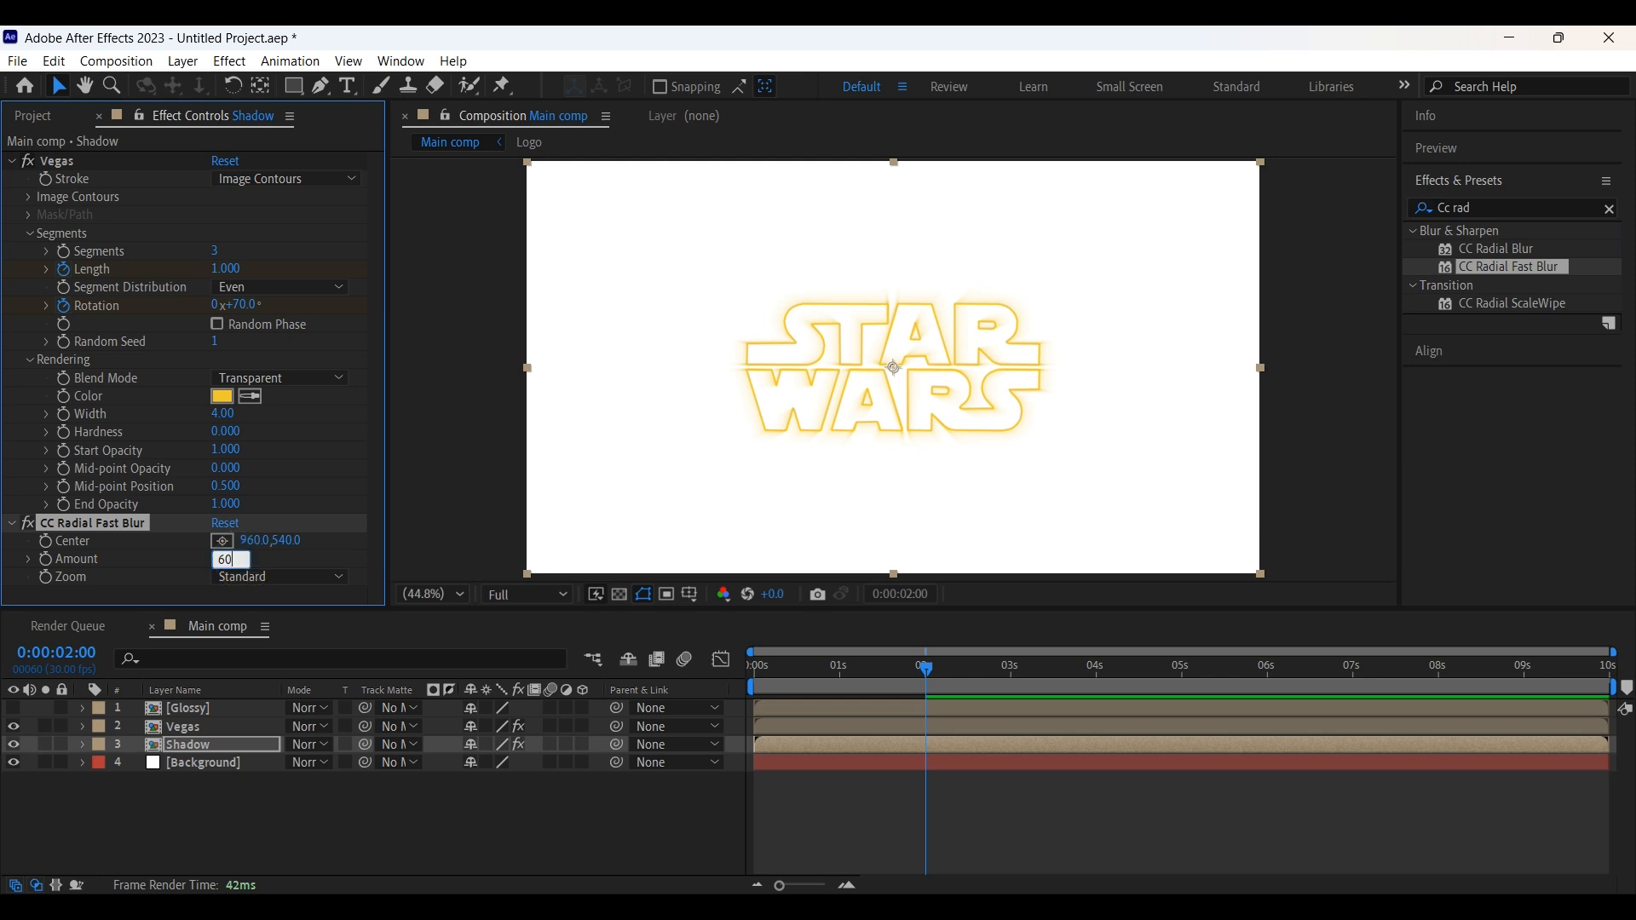
pyautogui.press('Return')
pyautogui.click(273, 578)
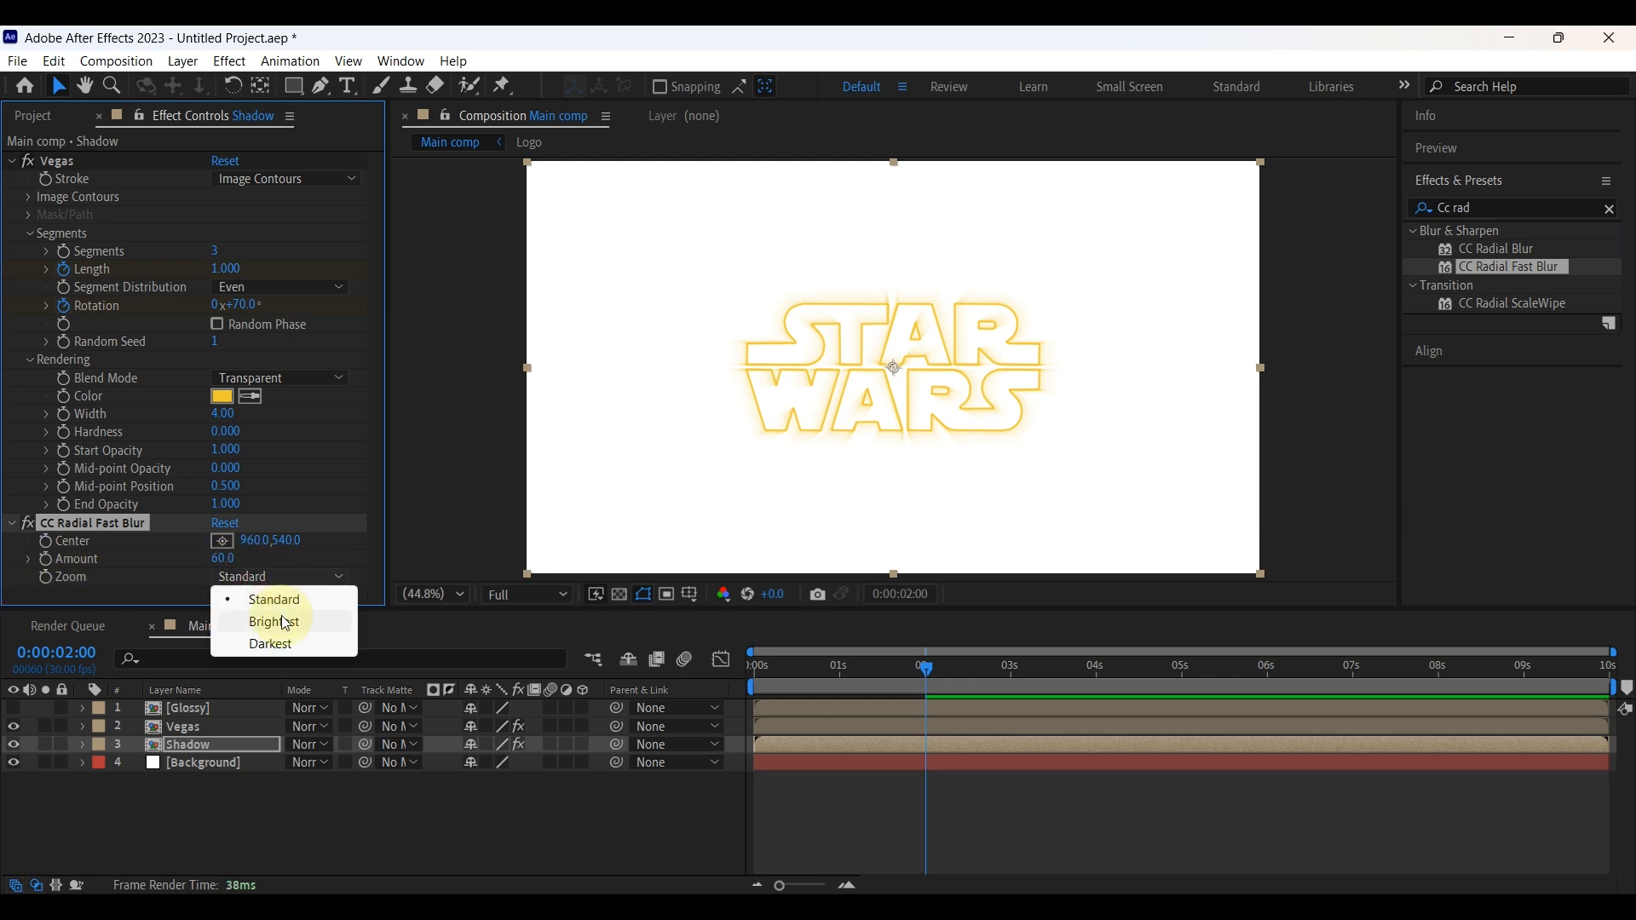
pyautogui.click(274, 621)
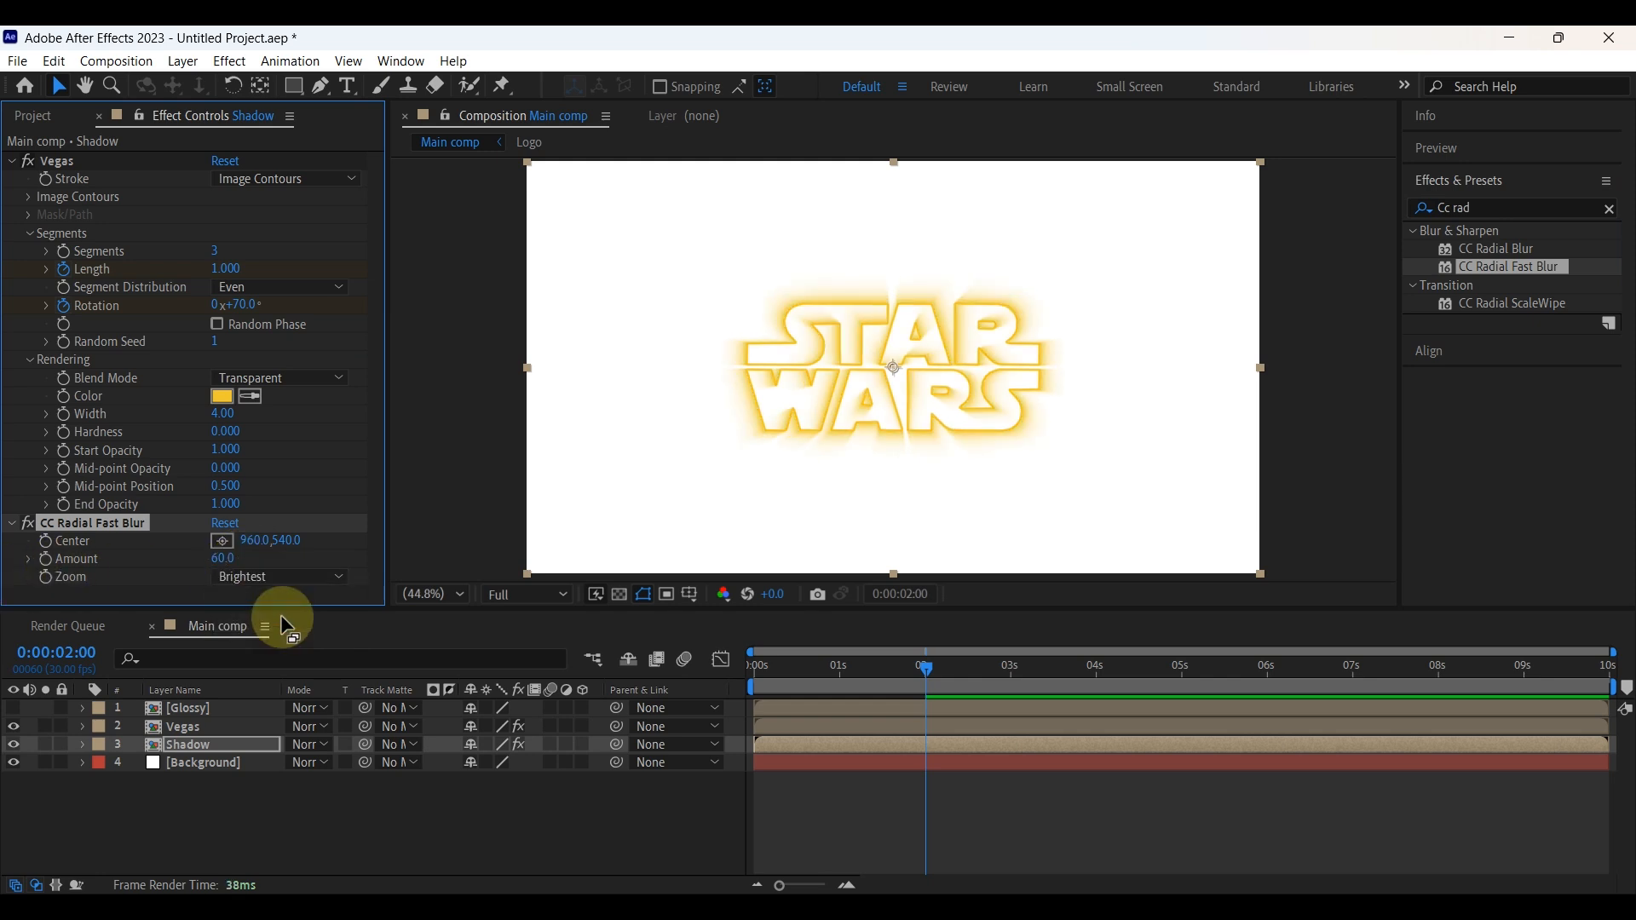
pyautogui.click(221, 541)
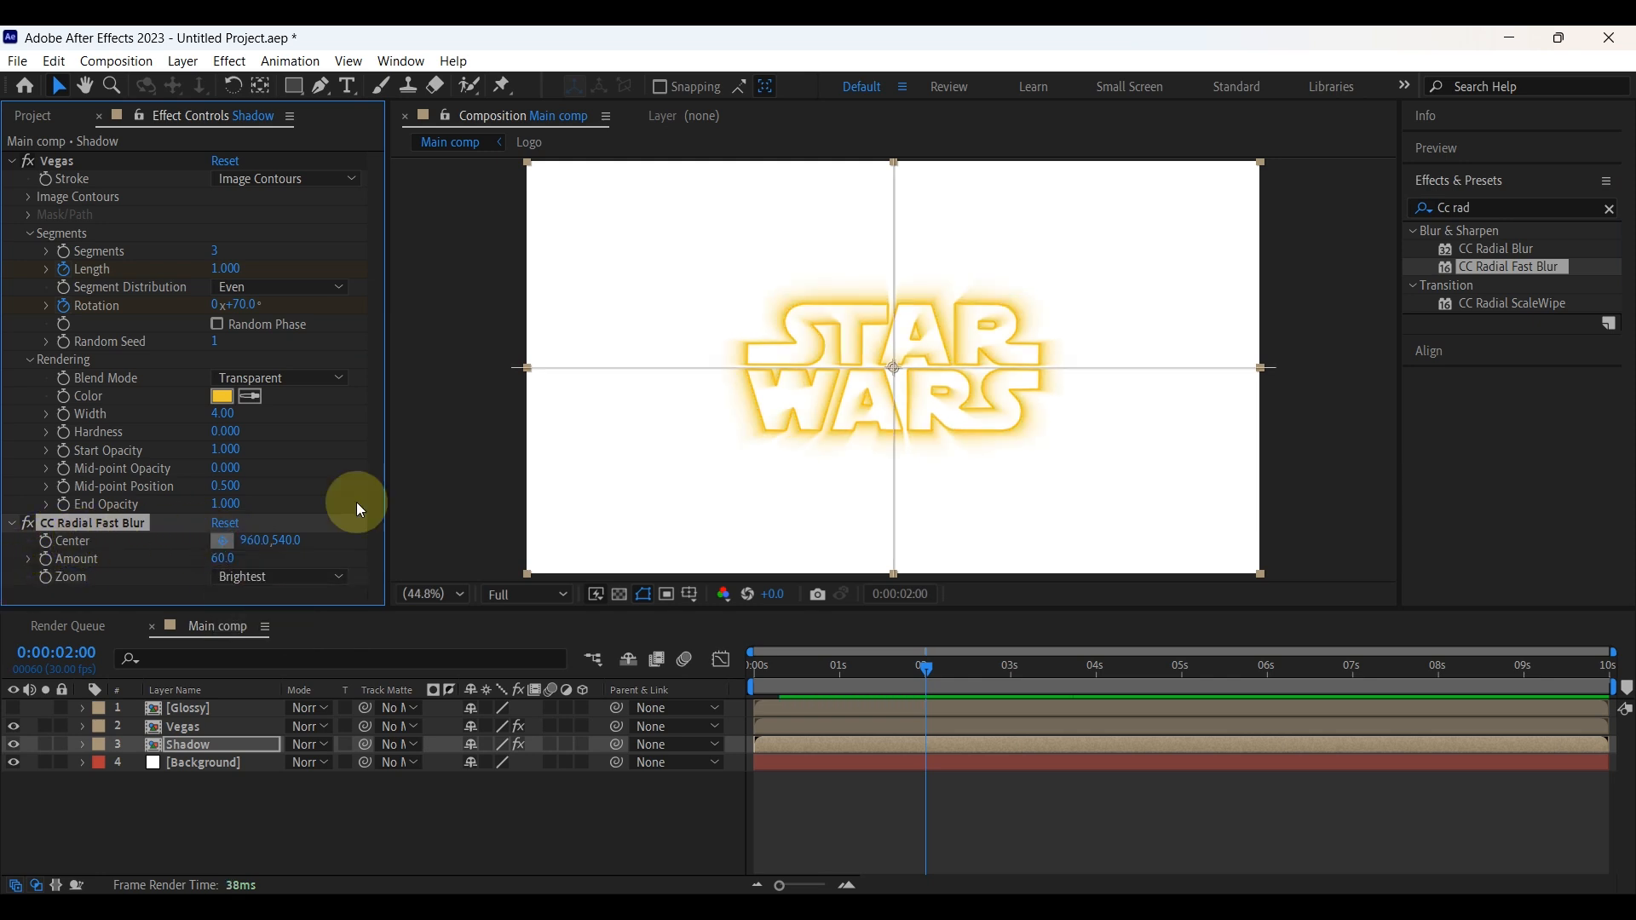
pyautogui.click(1080, 162)
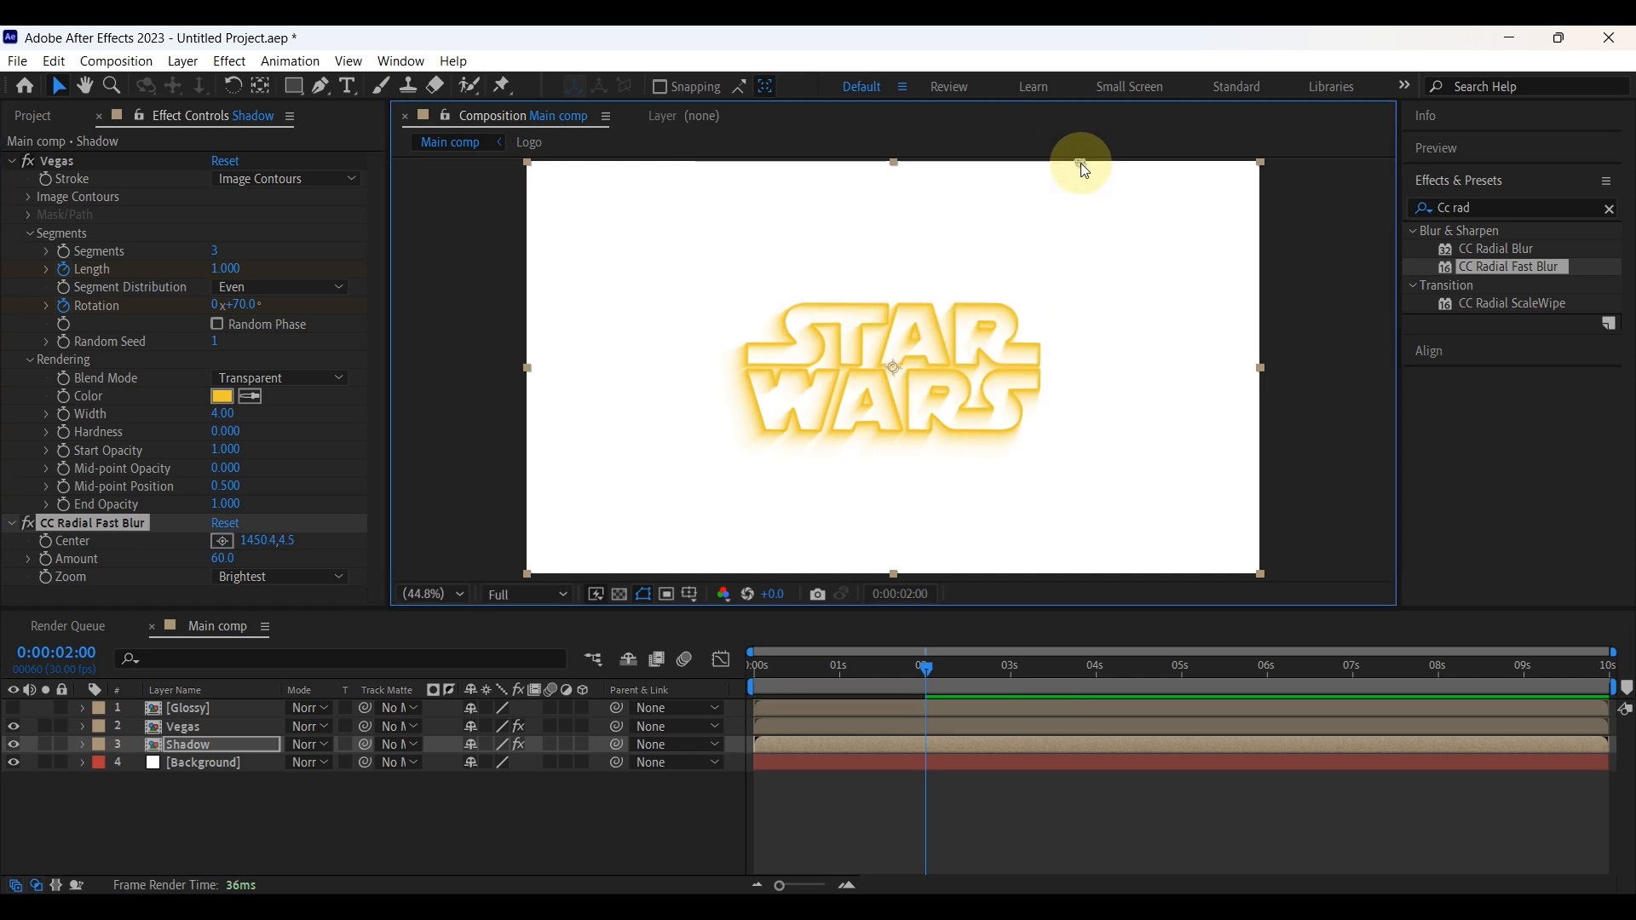
# Change the Vegas colour on the Shadow layer to dark golden brown 645001
pyautogui.click(221, 397)
pyautogui.moveTo(743, 603); pyautogui.dragTo(789, 747)
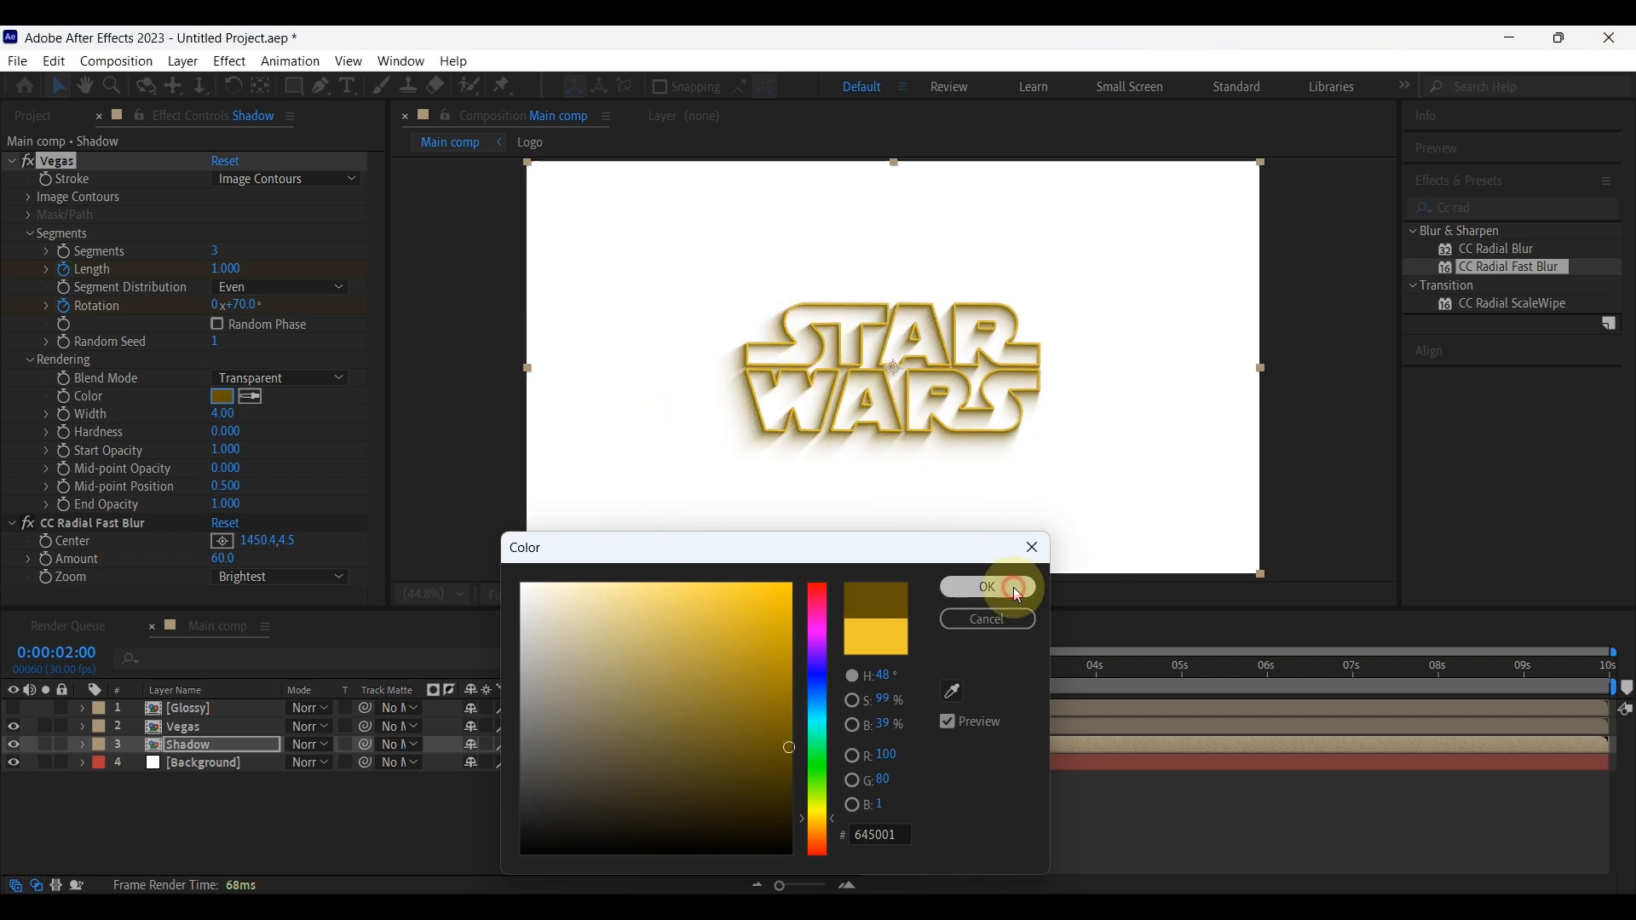
pyautogui.click(987, 587)
# Play back Main comp from 0:00:00:00 to check the outline and shadow animation
pyautogui.moveTo(927, 668); pyautogui.dragTo(756, 673)
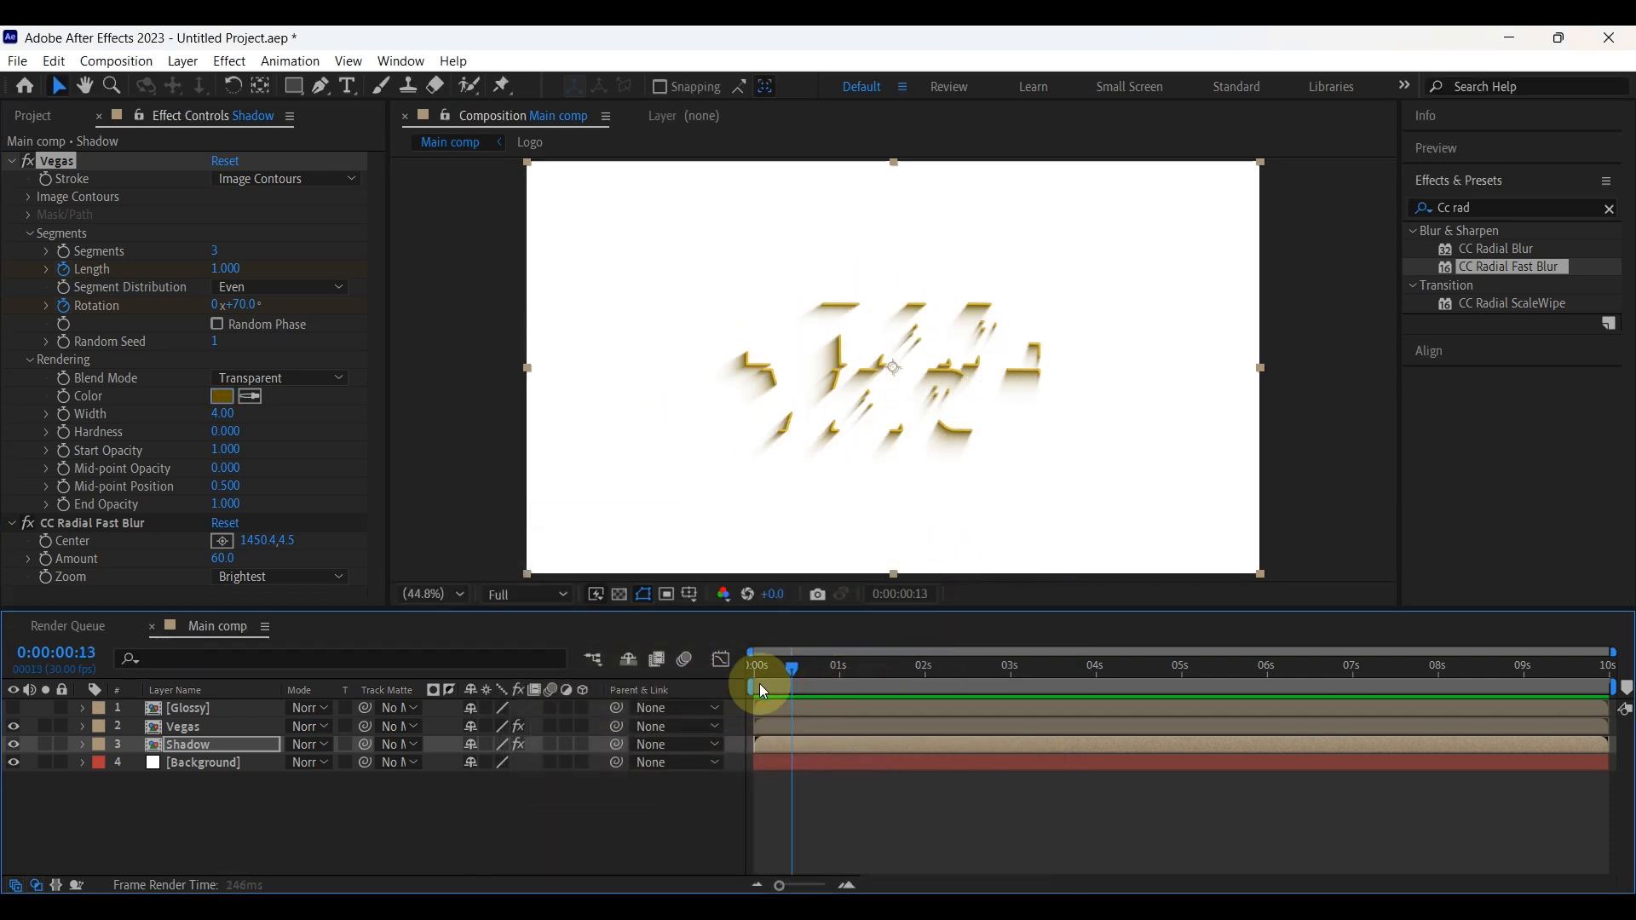
pyautogui.click(1453, 151)
pyautogui.click(1505, 189)
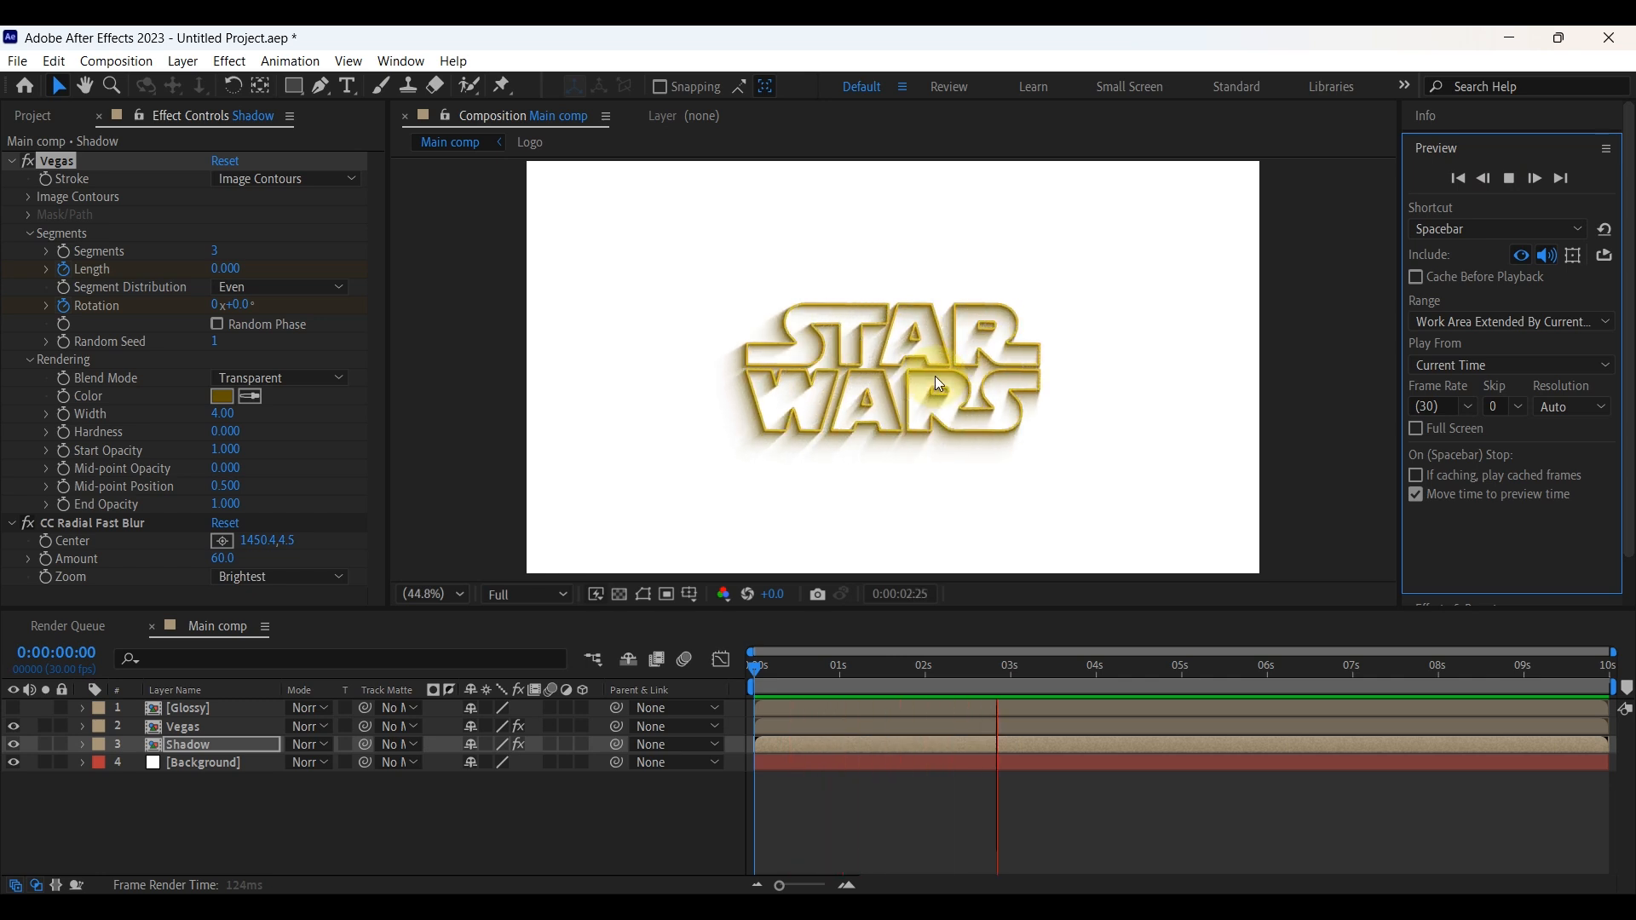
# Make the Glossy layer visible and shift it in time to start at 0:00:02:00
pyautogui.moveTo(1011, 668); pyautogui.dragTo(901, 698)
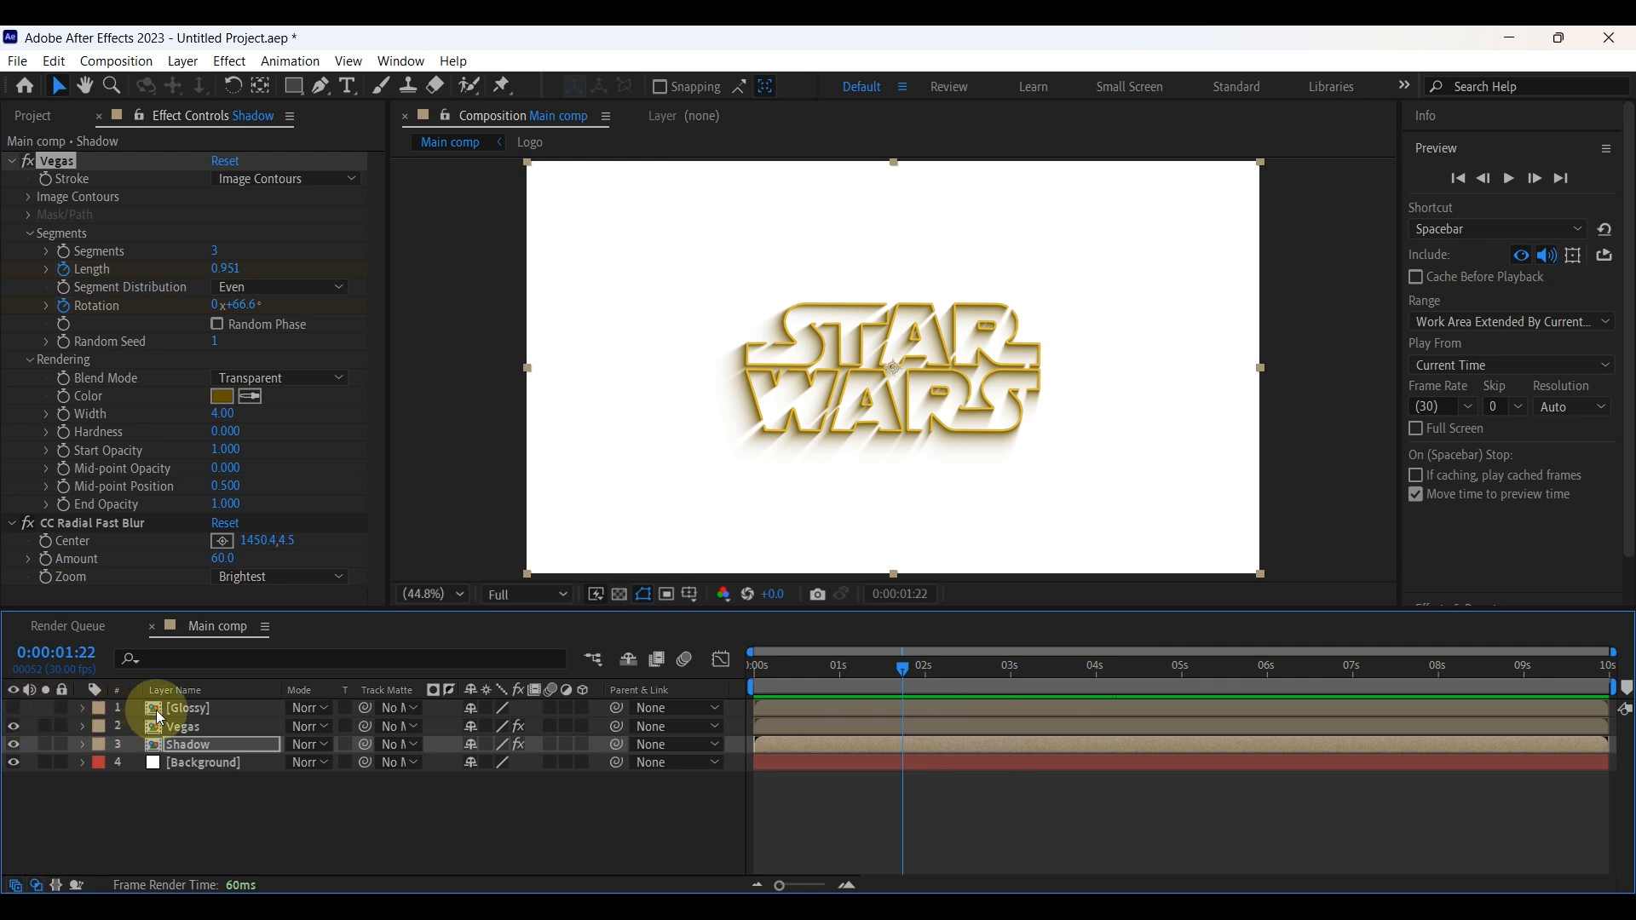
pyautogui.click(14, 708)
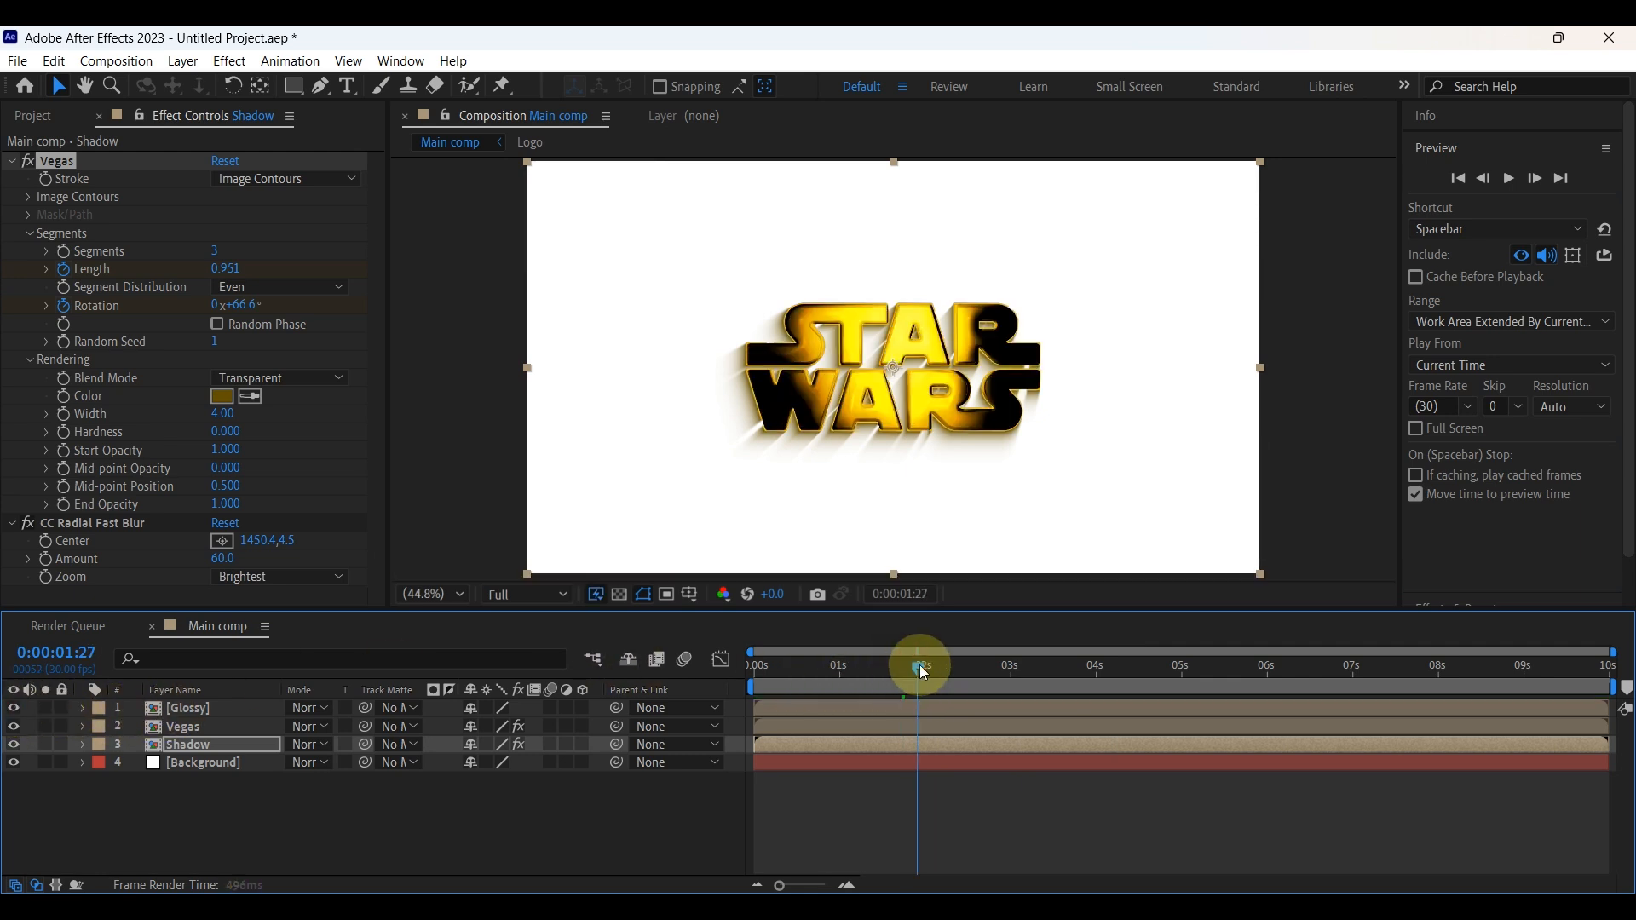
pyautogui.moveTo(919, 666); pyautogui.dragTo(927, 668)
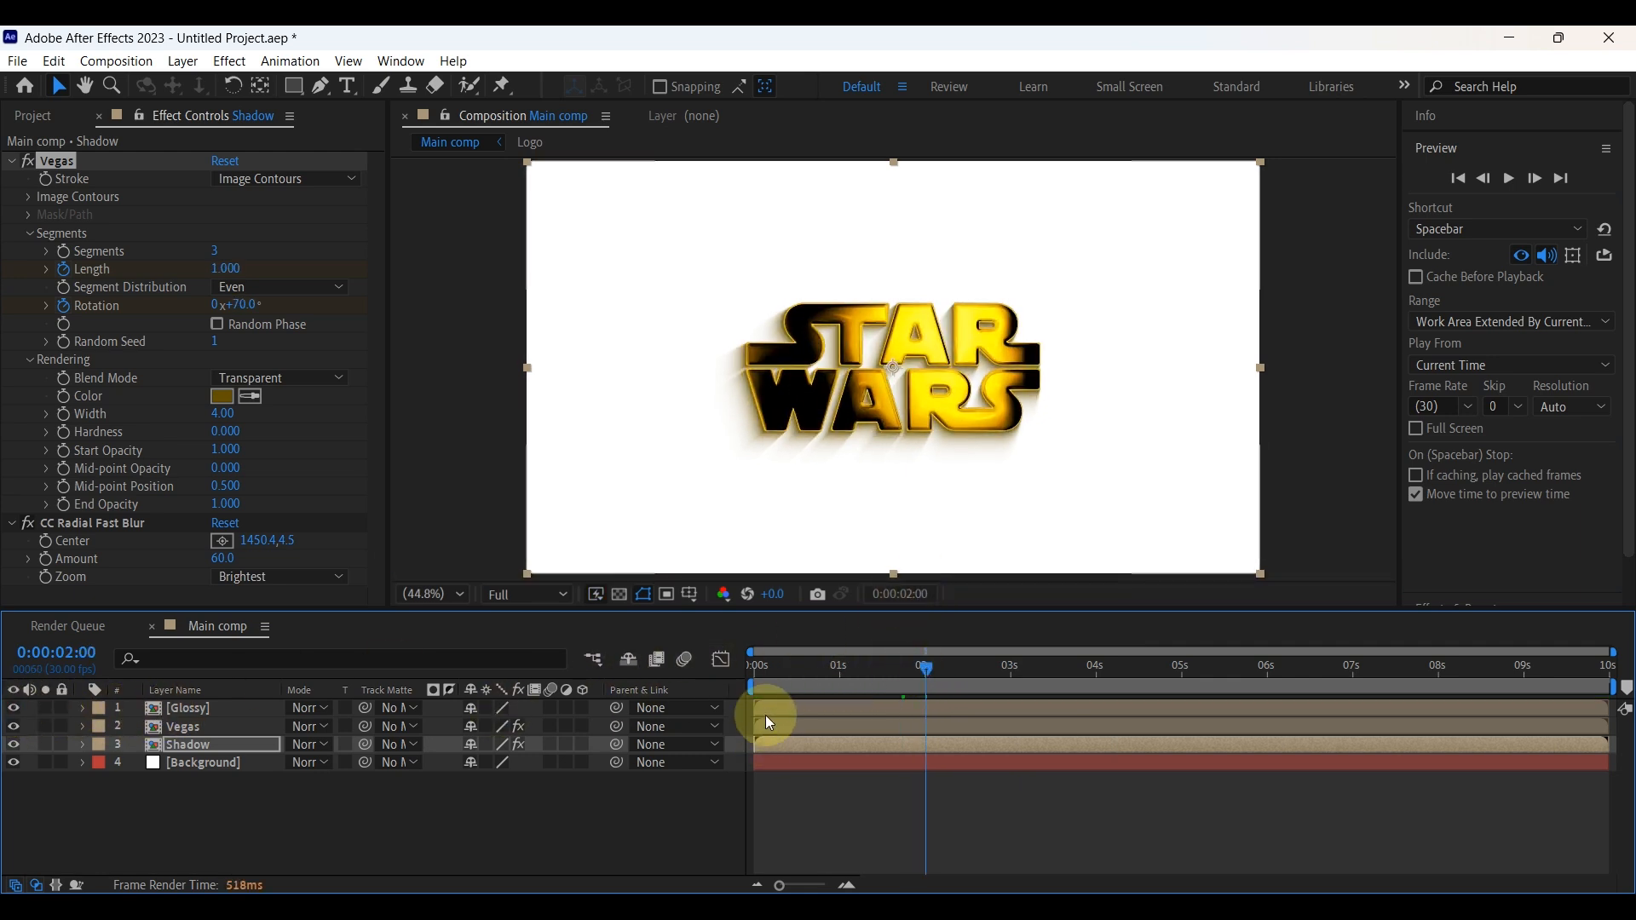
pyautogui.moveTo(764, 709); pyautogui.dragTo(935, 714)
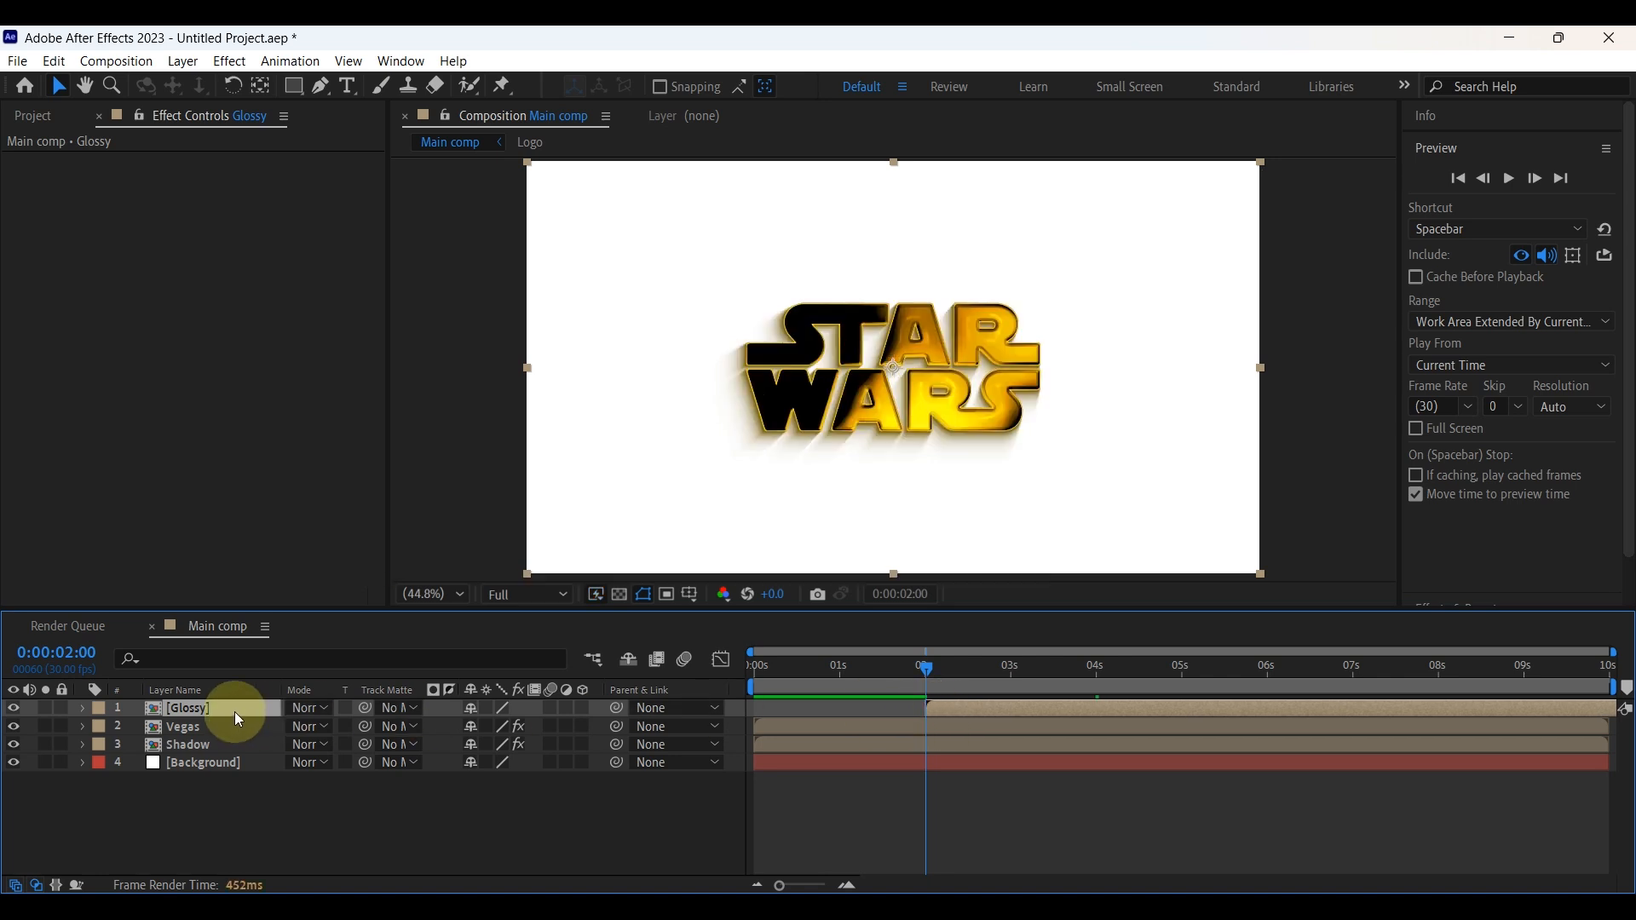
# Keyframe the Glossy layer's opacity from 0% at 0:00:02:00 to 100% at 0:00:02:15
pyautogui.press('t')
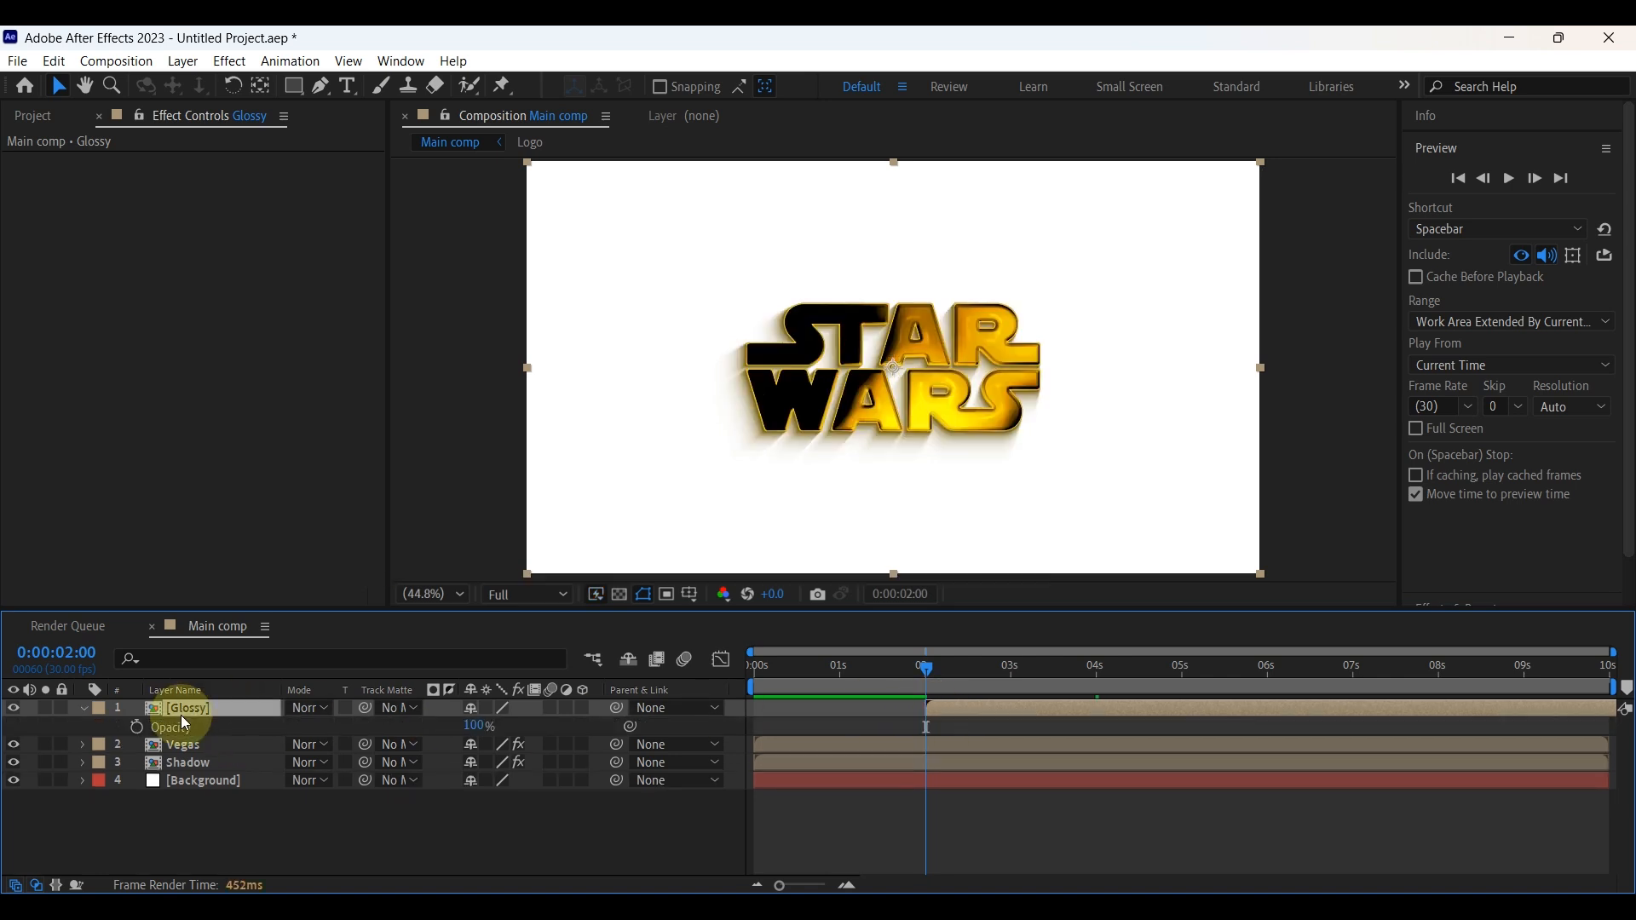
pyautogui.click(137, 727)
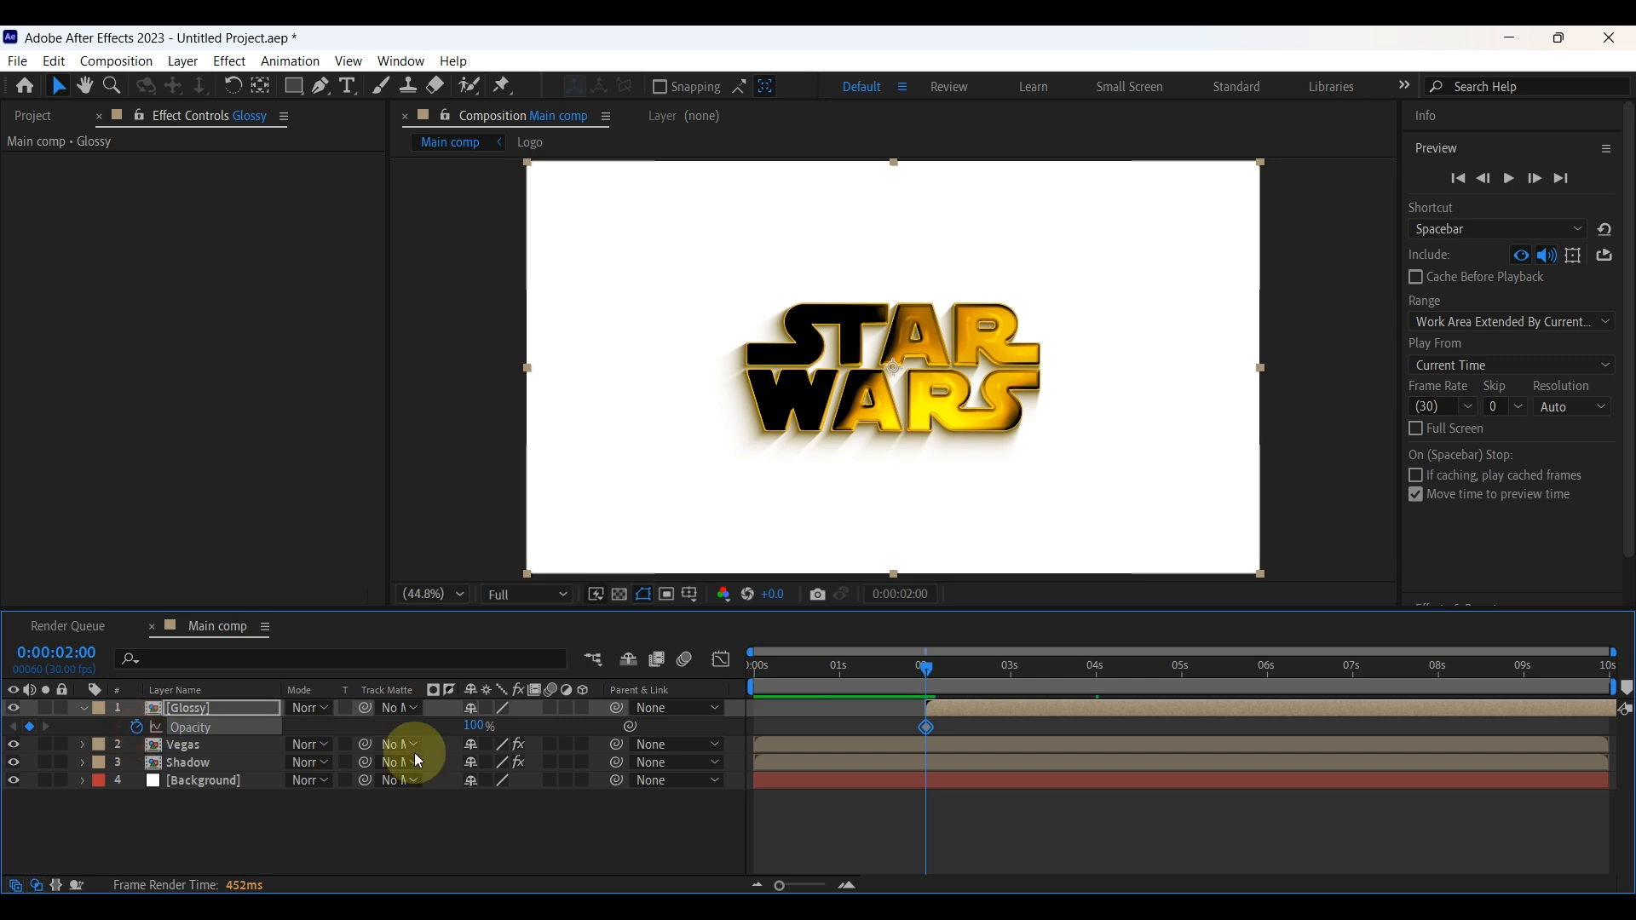
pyautogui.moveTo(479, 737); pyautogui.dragTo(310, 730)
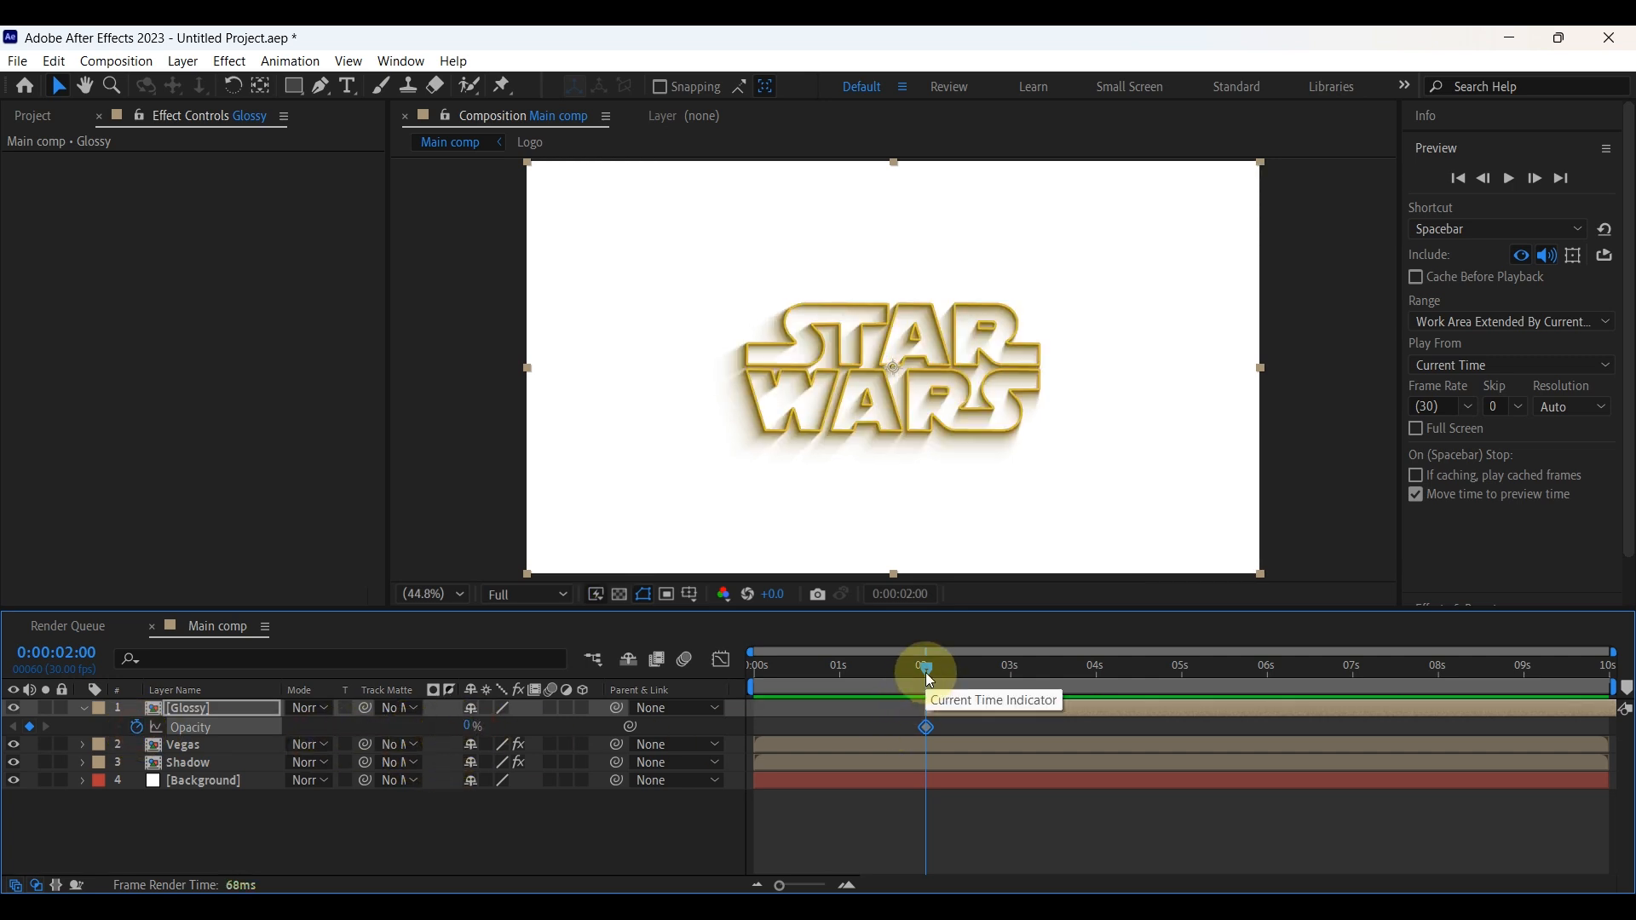
pyautogui.moveTo(925, 672); pyautogui.dragTo(971, 684)
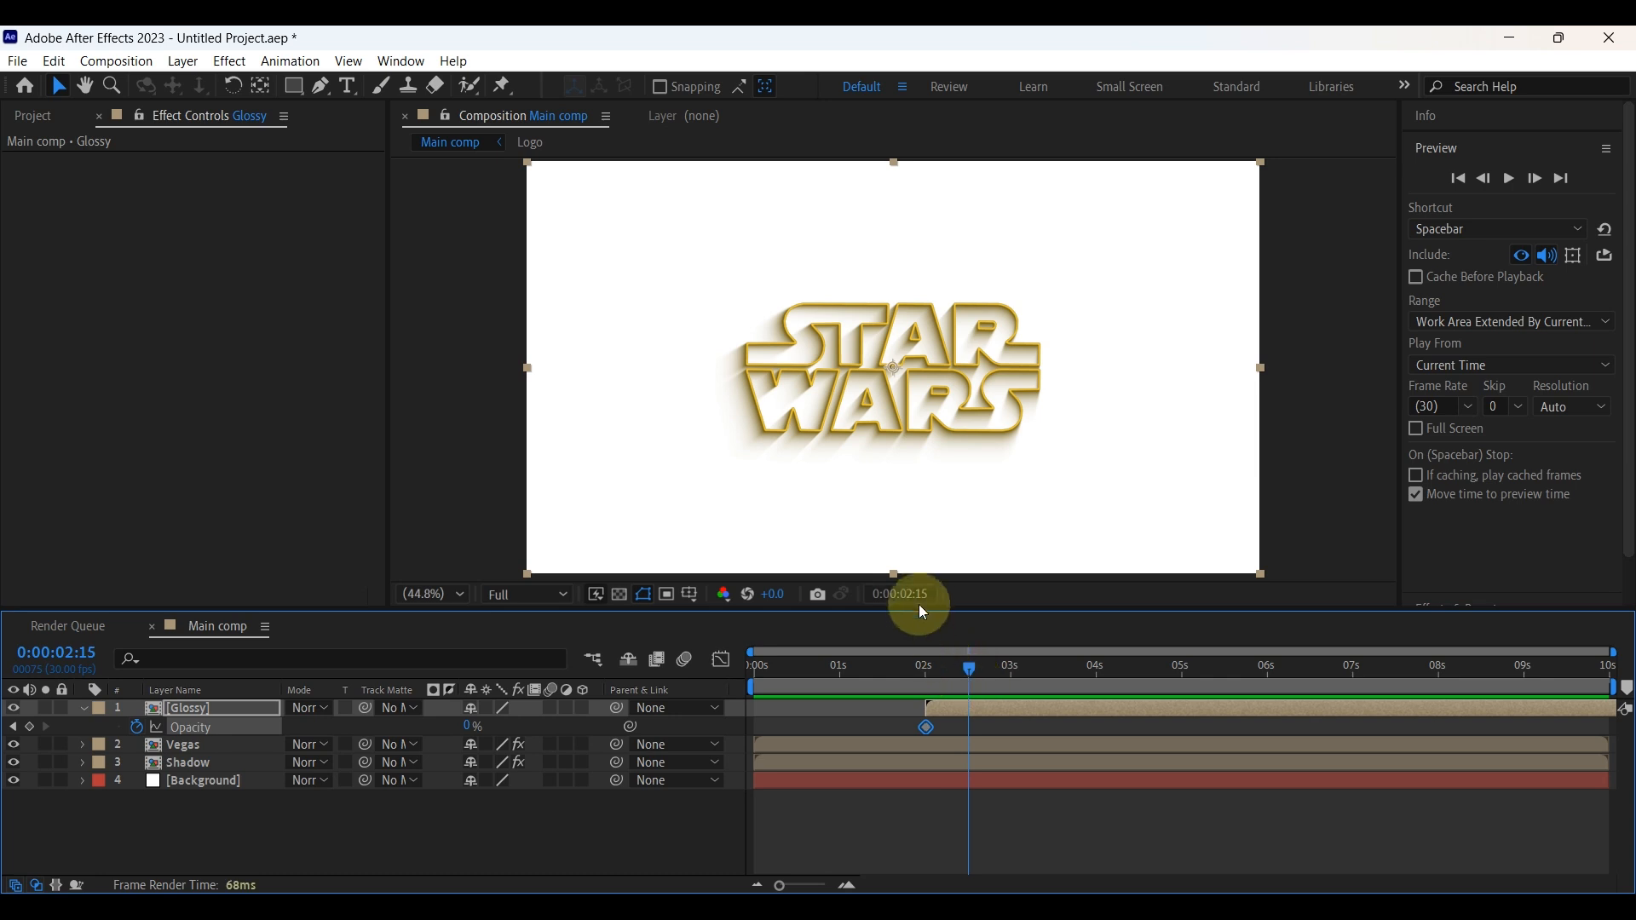
pyautogui.moveTo(469, 726); pyautogui.dragTo(884, 753)
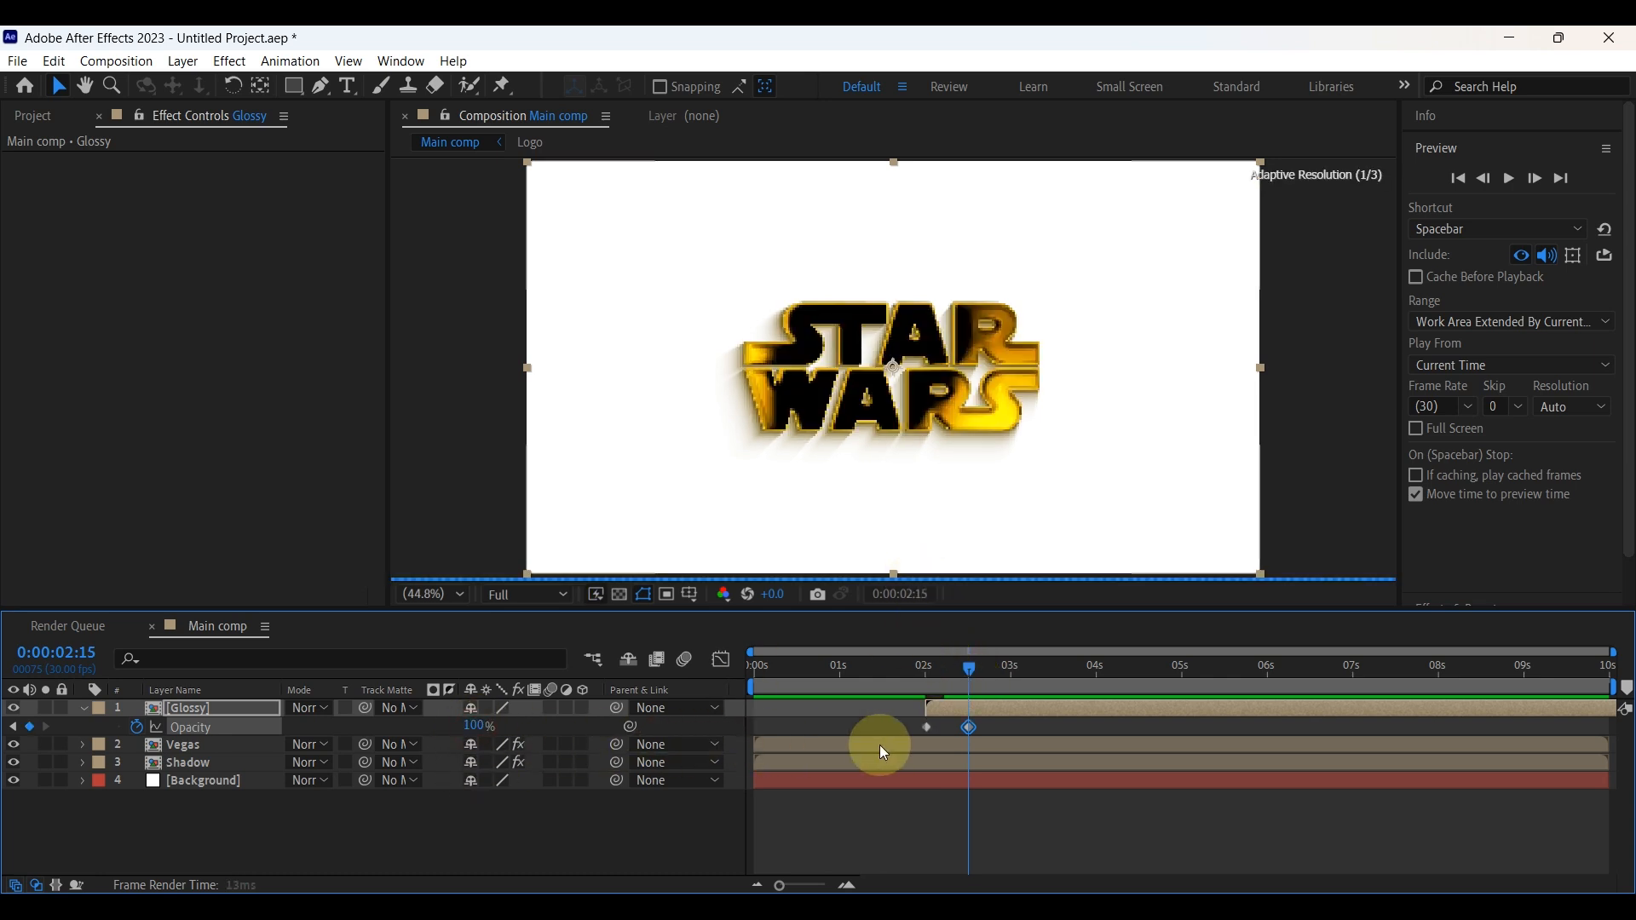
# Keyframe the Vegas layer's opacity from 100% at 0:00:02:00 to 0% at 0:00:02:15
pyautogui.click(180, 750)
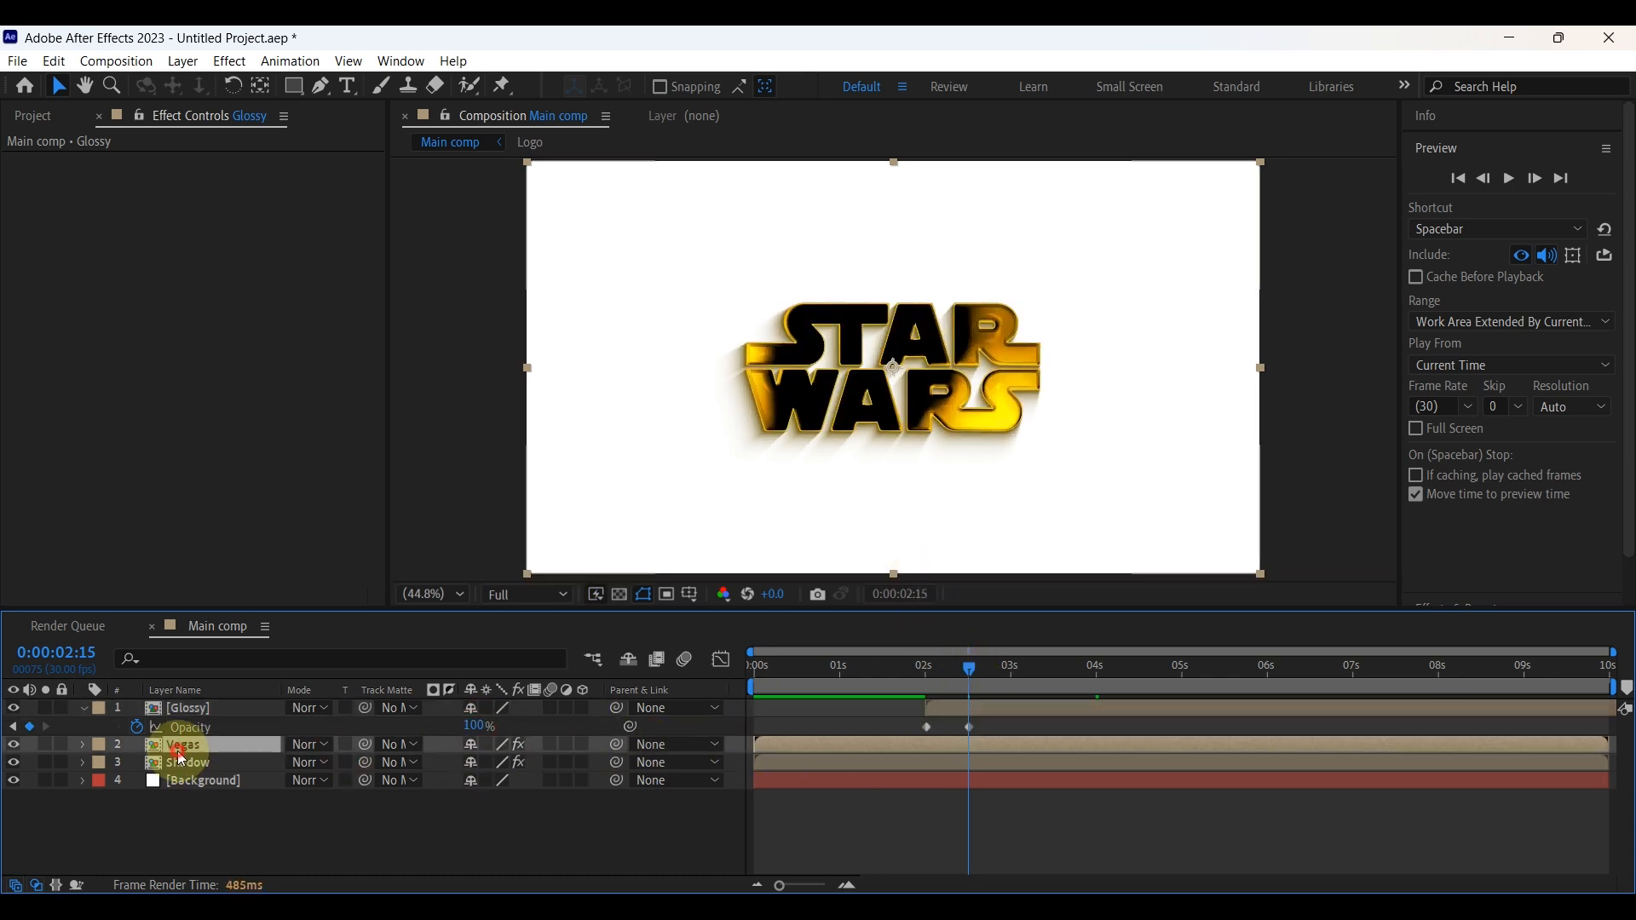
pyautogui.press('t')
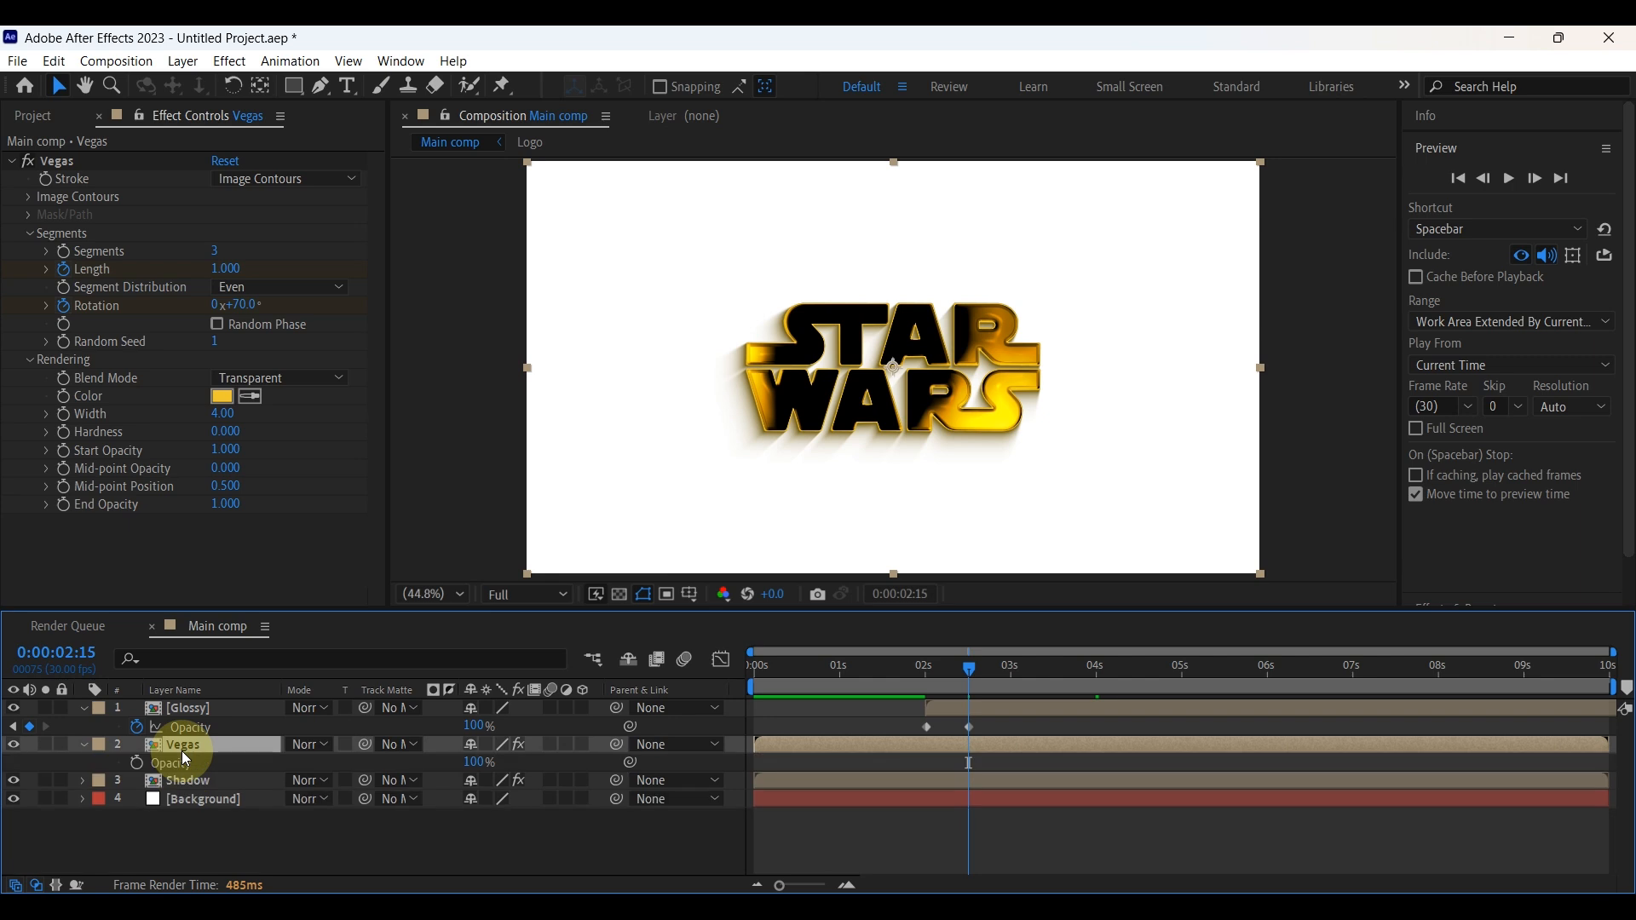
pyautogui.moveTo(974, 672); pyautogui.dragTo(929, 695)
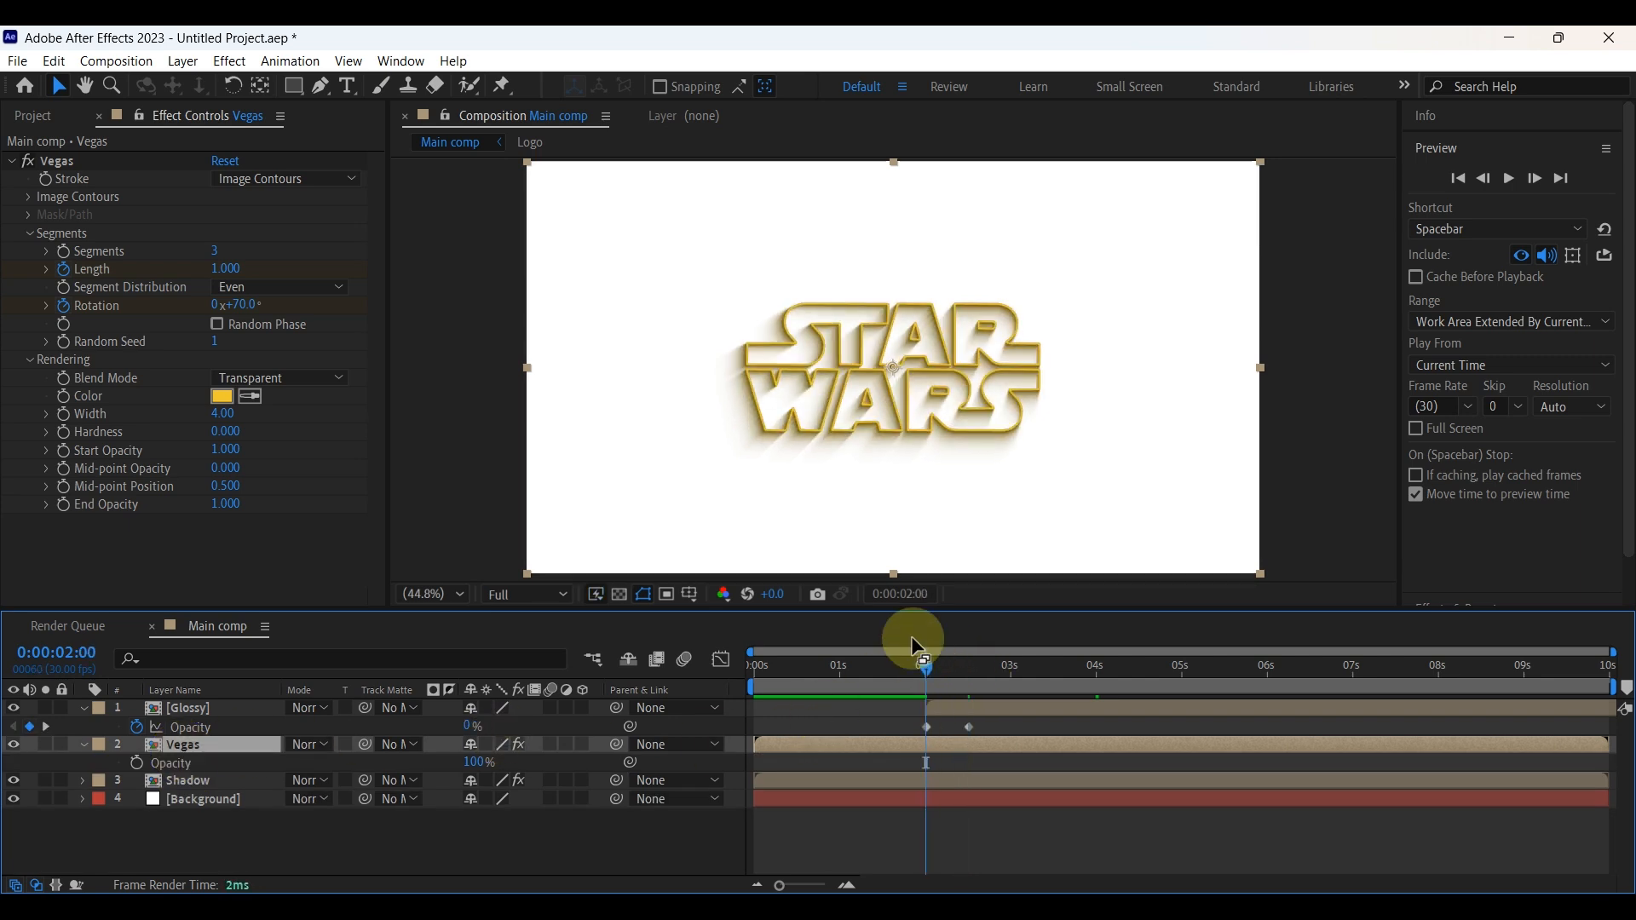
pyautogui.click(137, 763)
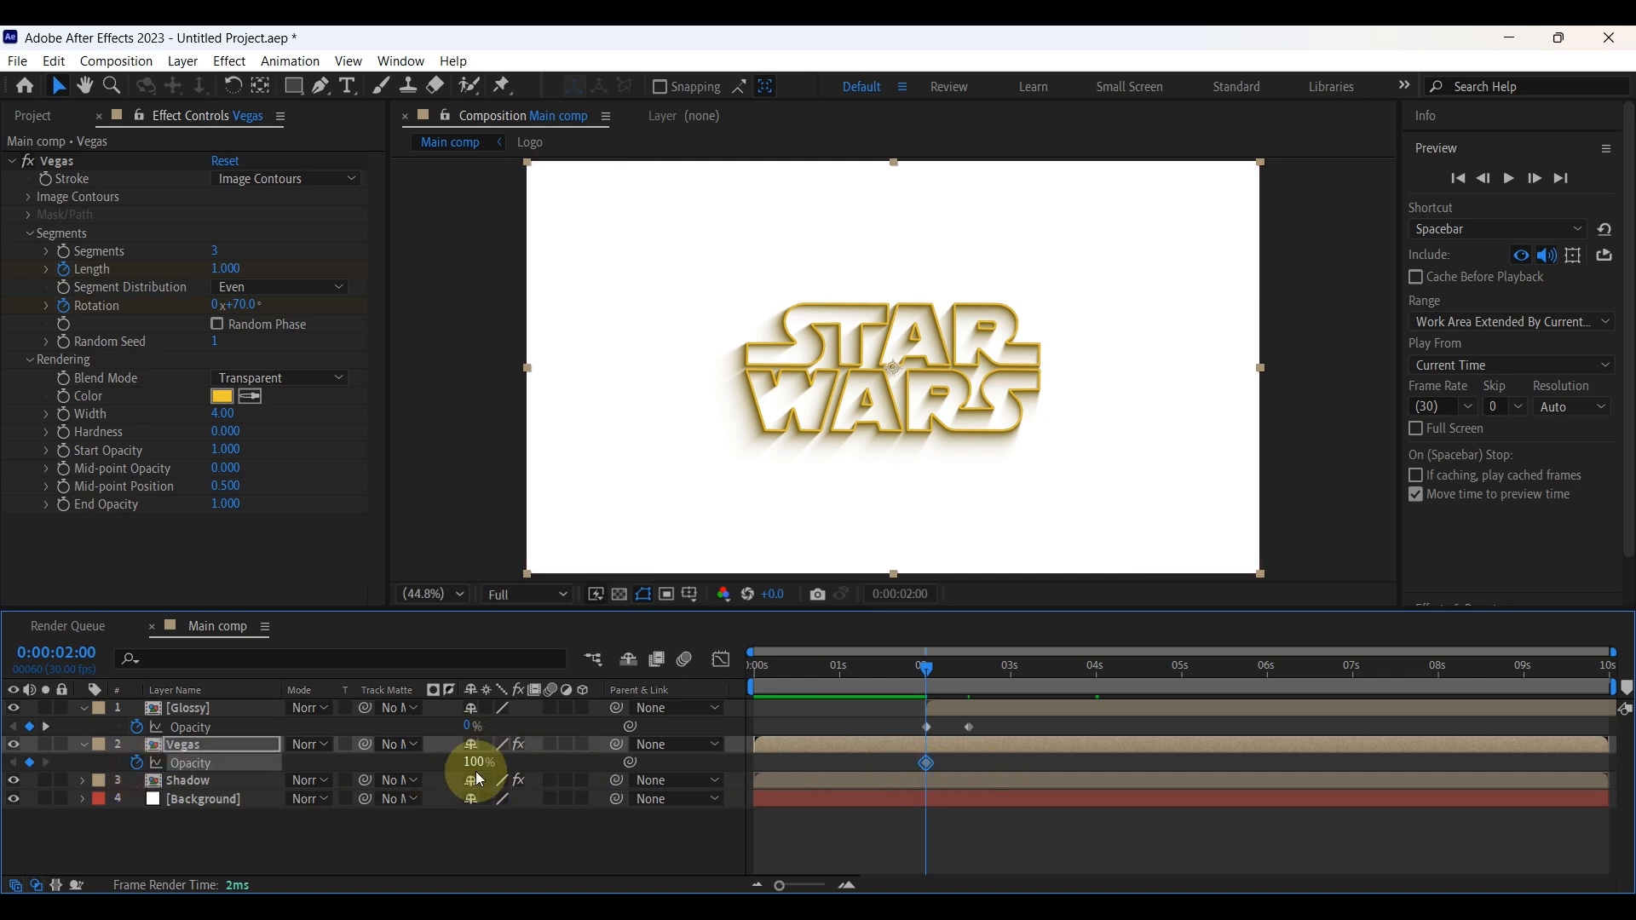
pyautogui.moveTo(927, 666); pyautogui.dragTo(970, 672)
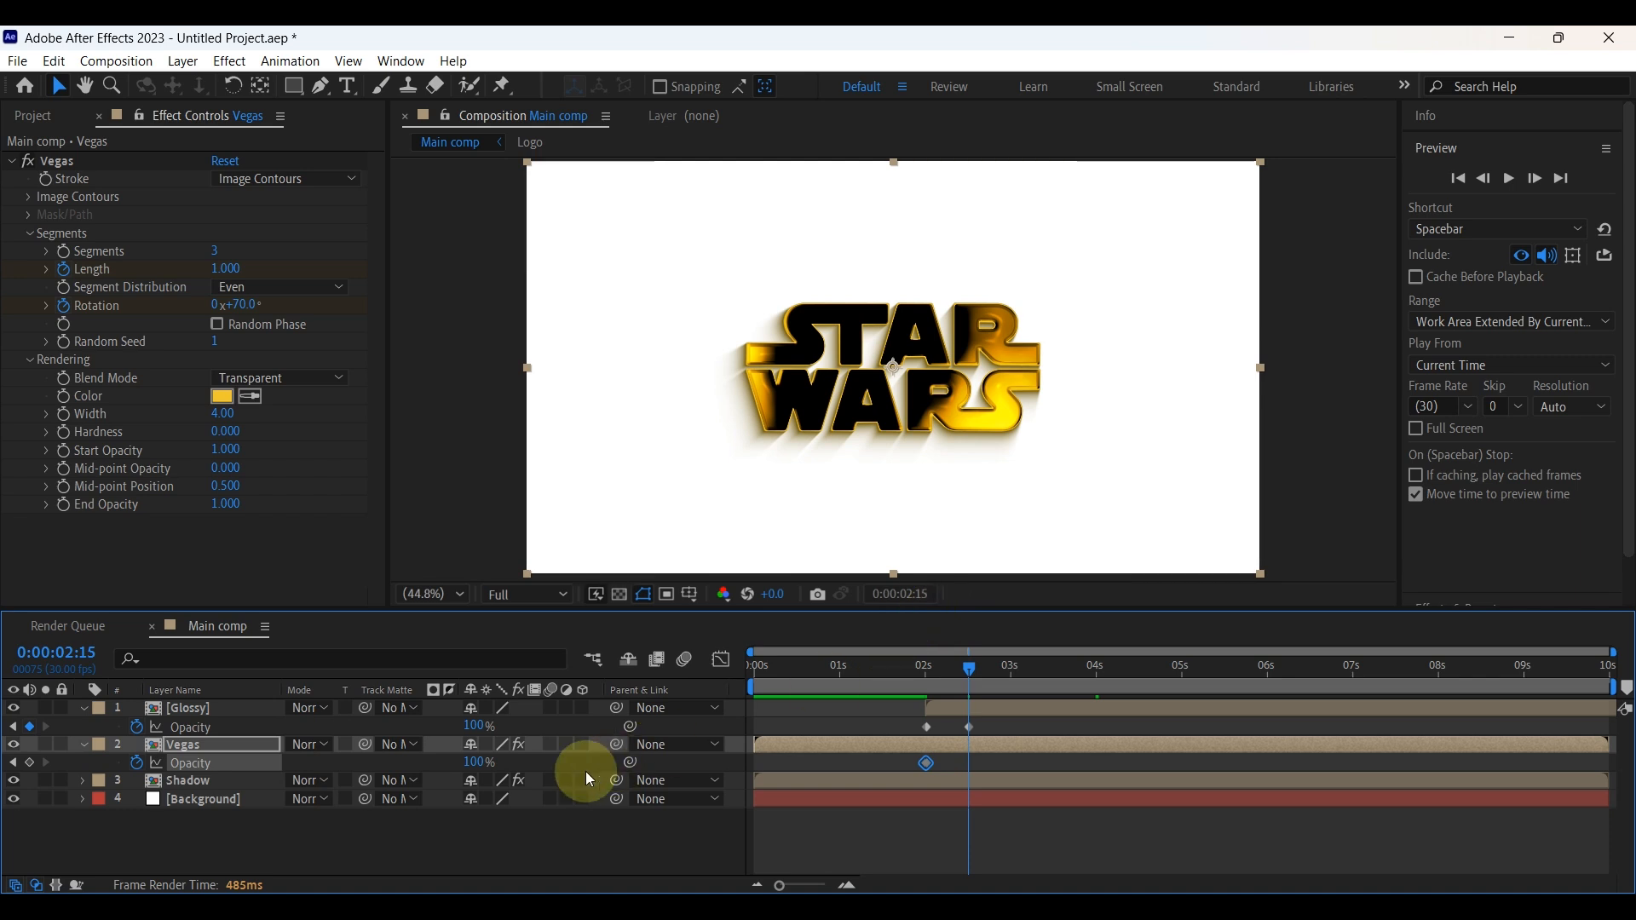
pyautogui.moveTo(470, 771); pyautogui.dragTo(263, 767)
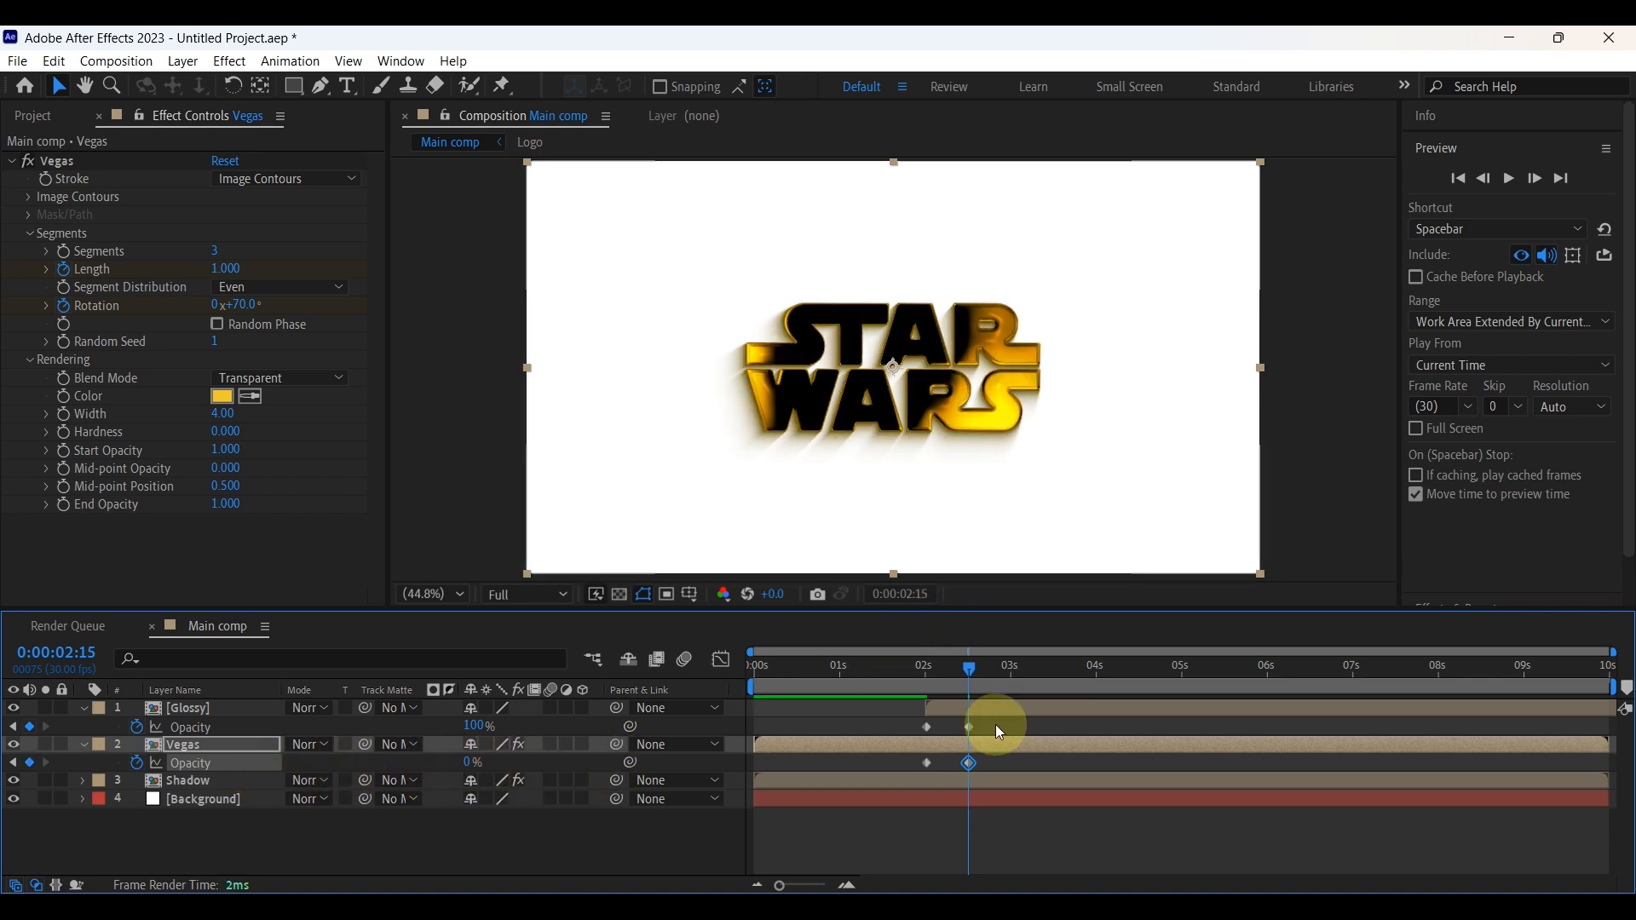
# Apply Easy Ease to all the opacity keyframes of the Glossy and Vegas layers
pyautogui.moveTo(990, 722); pyautogui.dragTo(912, 769)
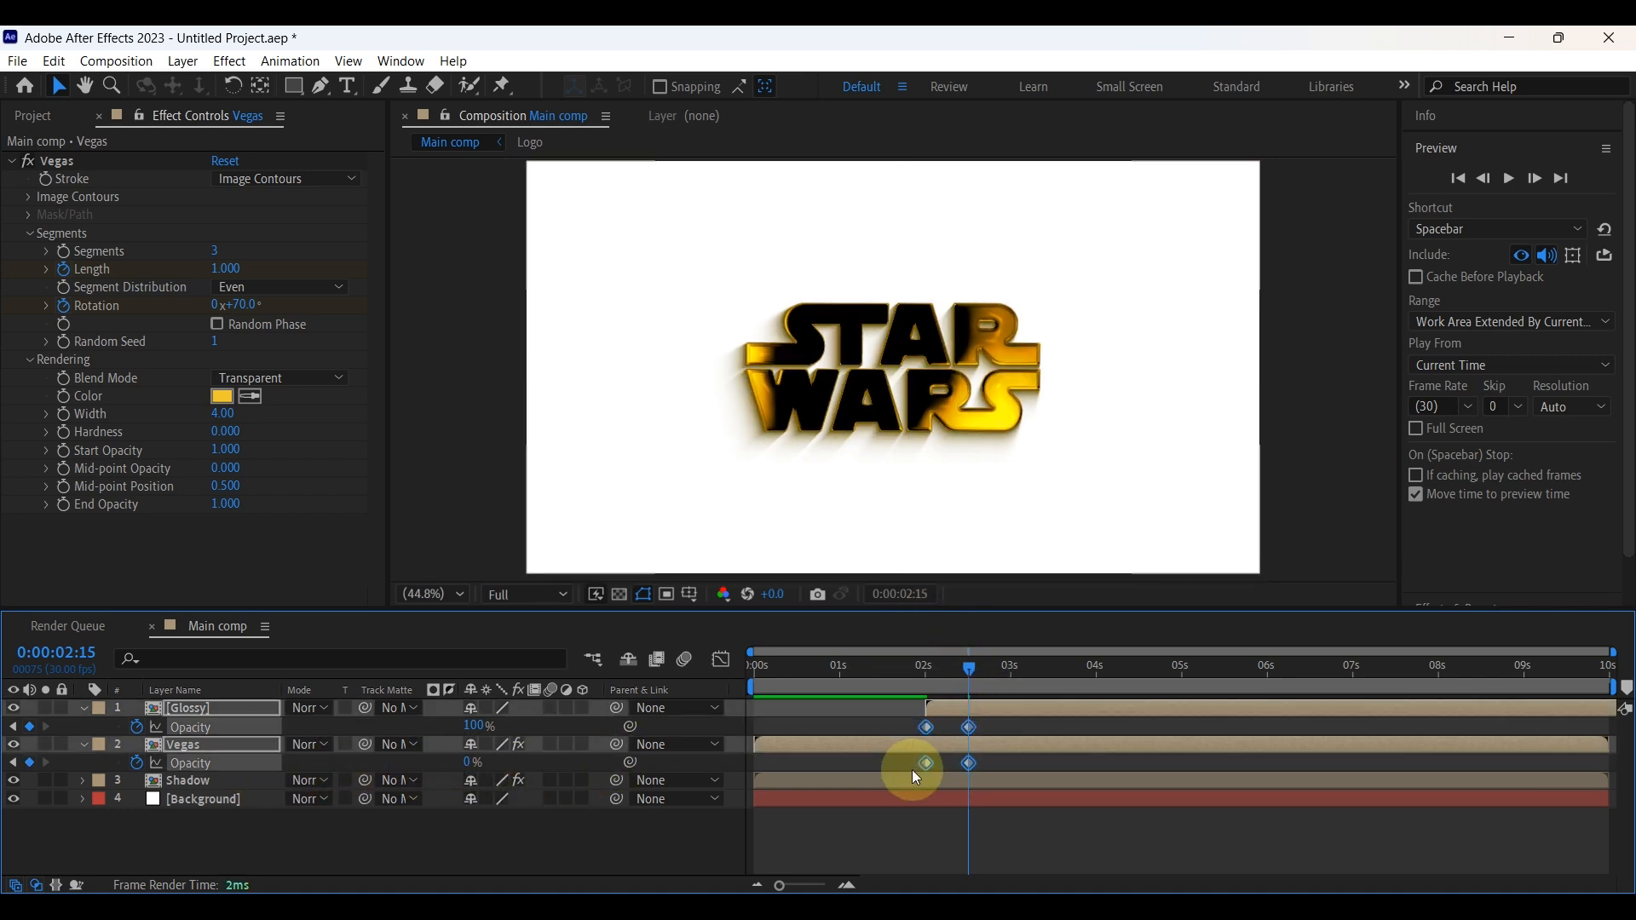
pyautogui.rightClick(971, 764)
pyautogui.moveTo(1099, 748)
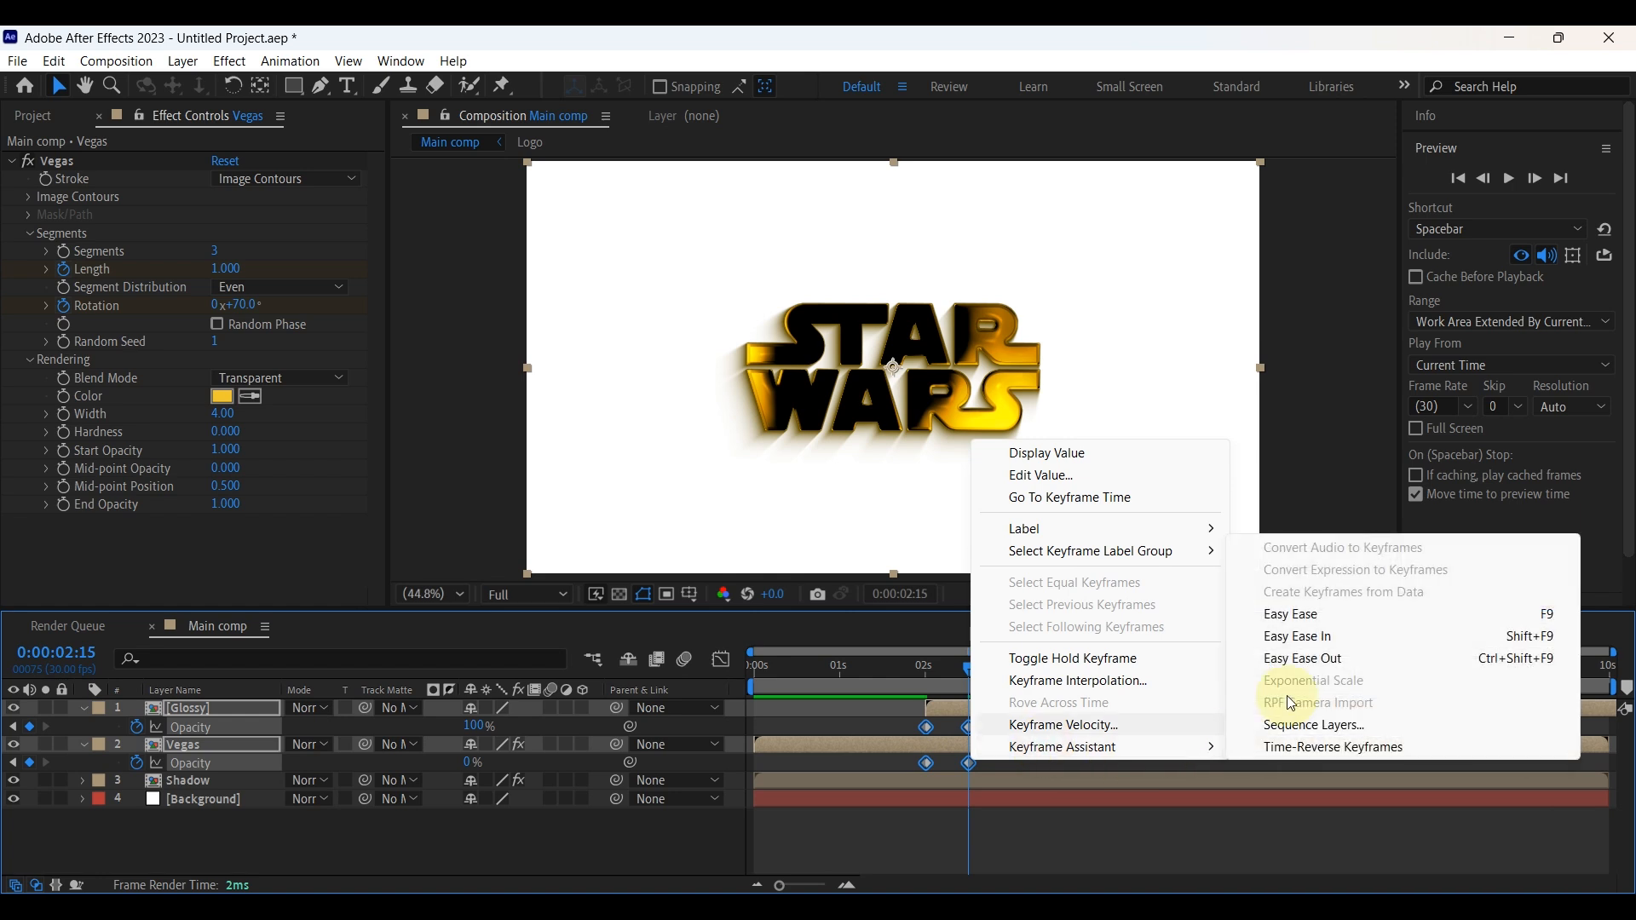
pyautogui.click(1292, 613)
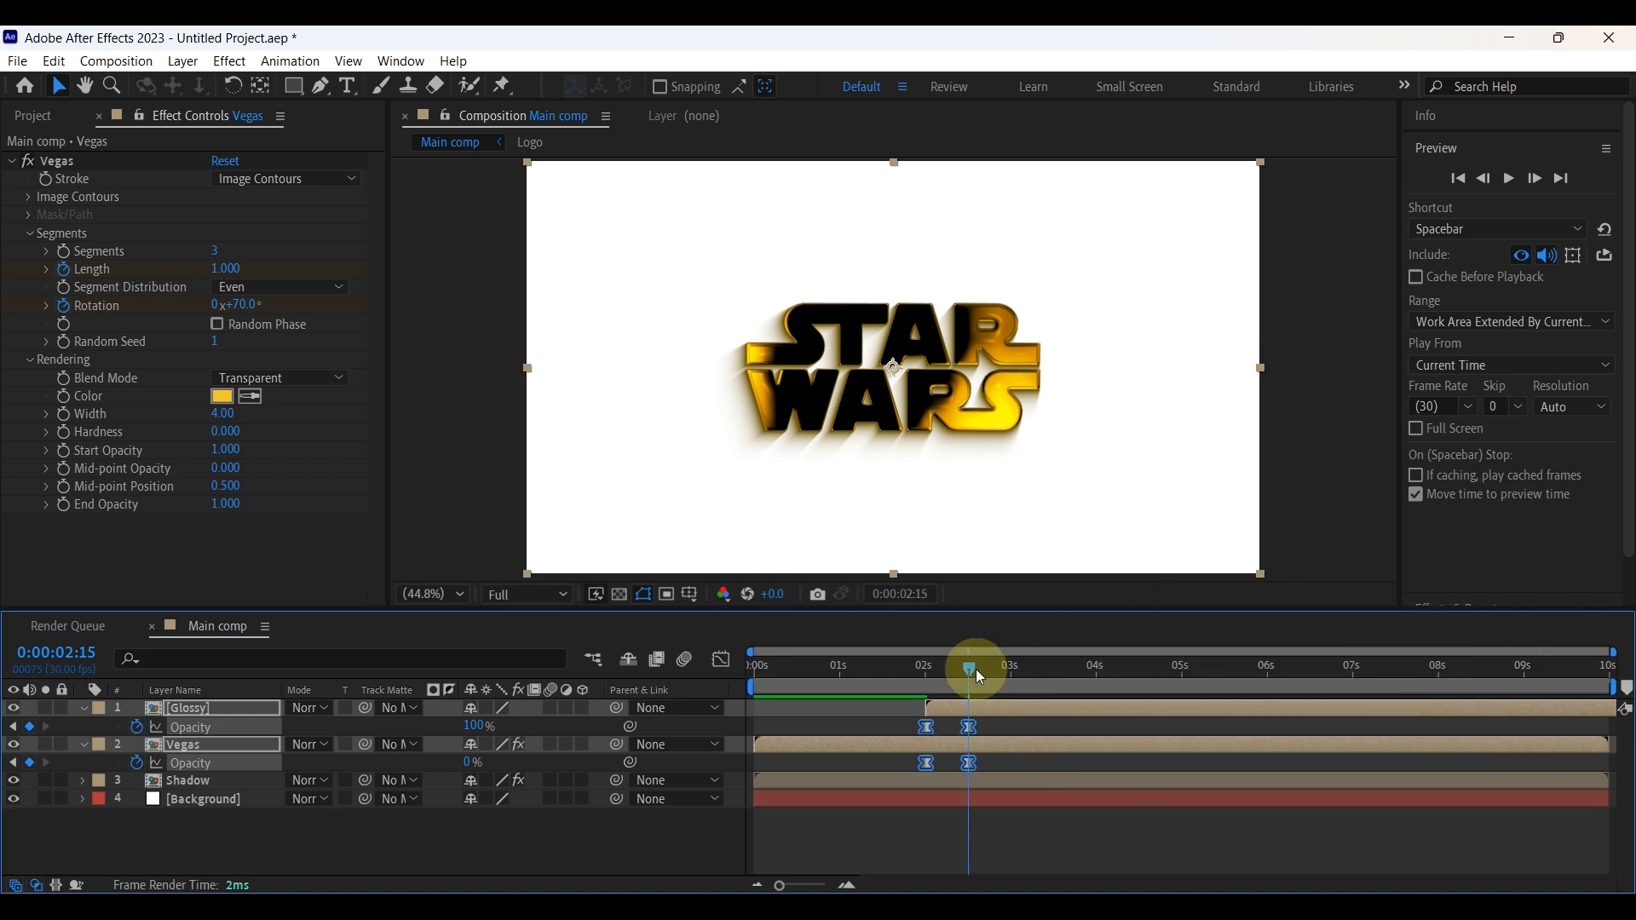
# Play back Main comp from 0:00:00:00 to check the crossfade between the outline and the Glossy layer
pyautogui.moveTo(972, 668); pyautogui.dragTo(750, 682)
pyautogui.click(1348, 442)
pyautogui.click(1509, 181)
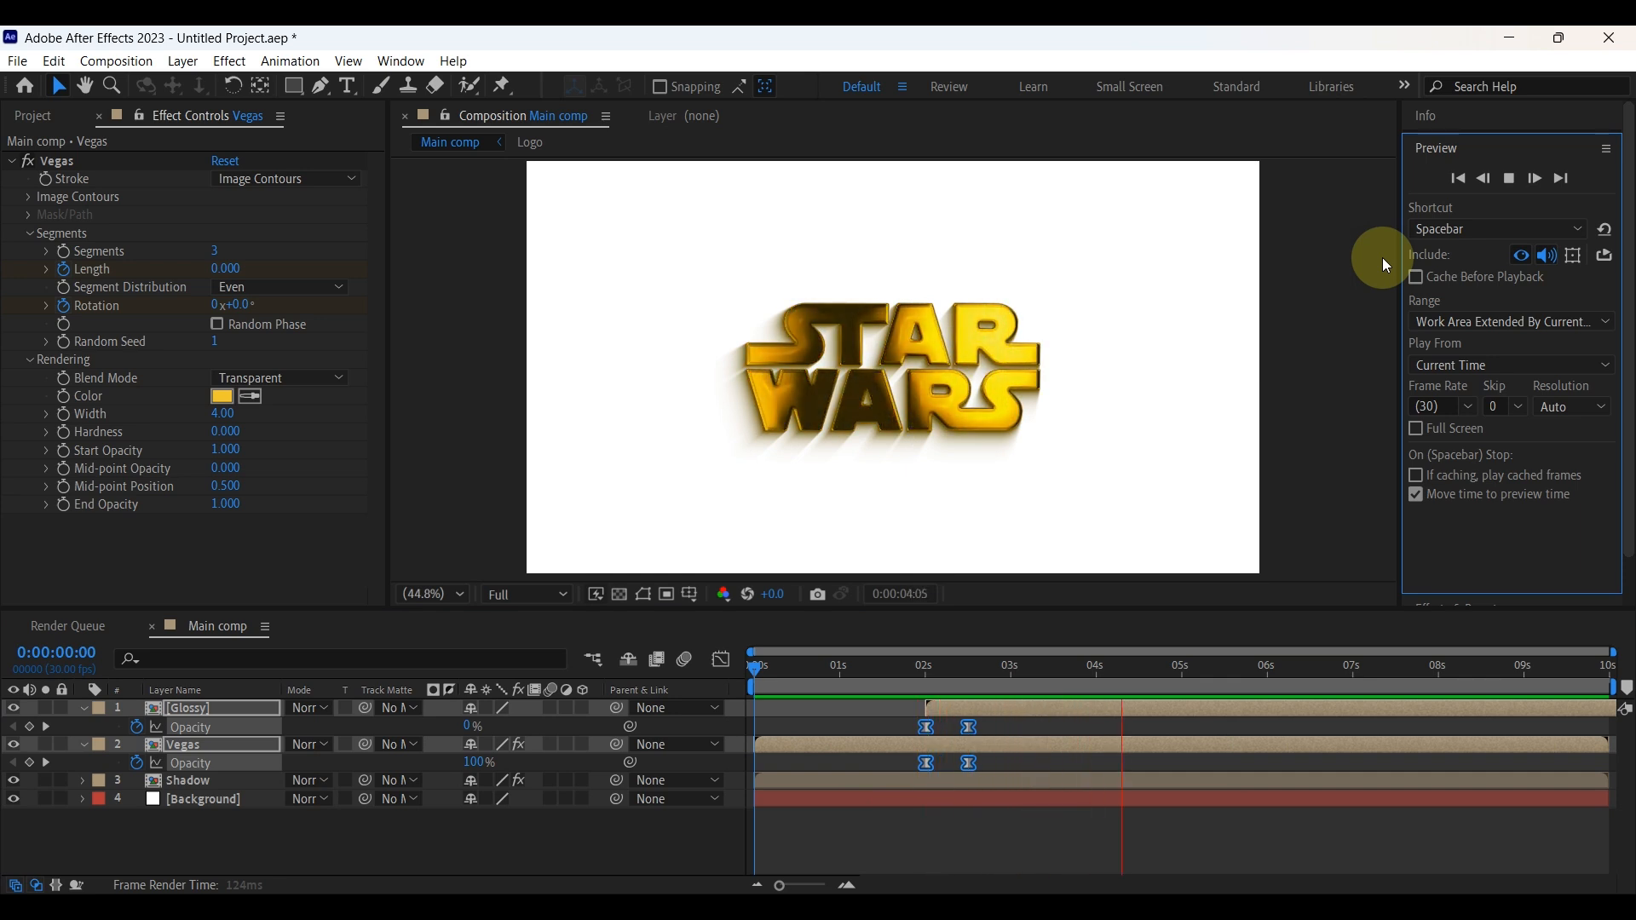
pyautogui.click(1510, 179)
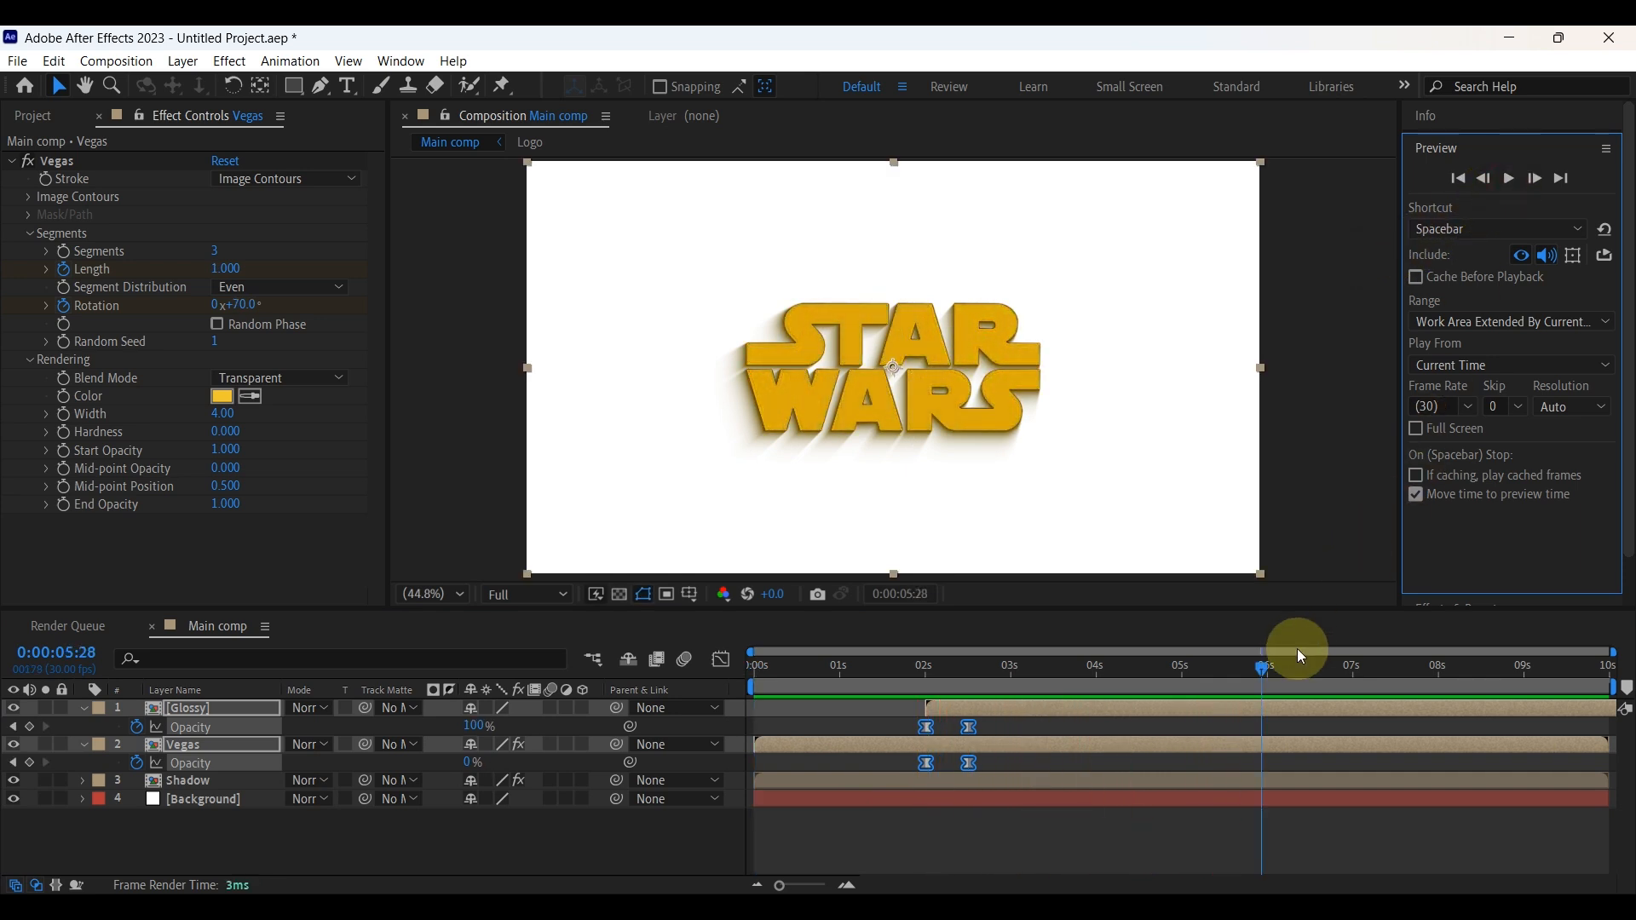
pyautogui.moveTo(1261, 665); pyautogui.dragTo(982, 666)
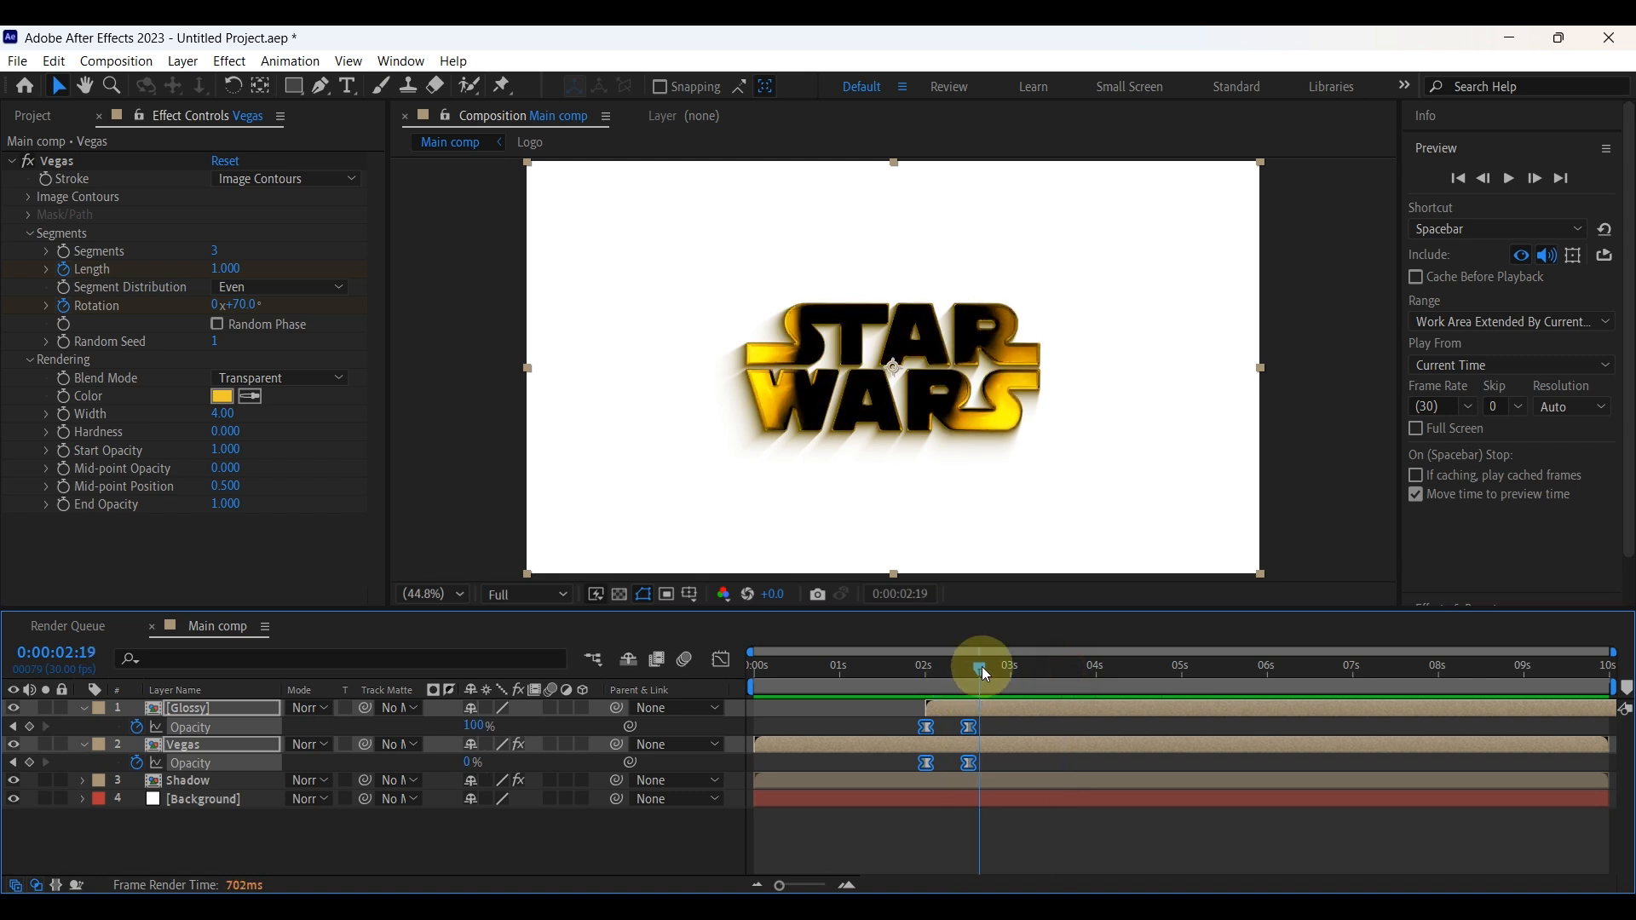
# Collapse the layers' opacity properties and add a new null object to Main comp
pyautogui.click(83, 711)
pyautogui.click(203, 814)
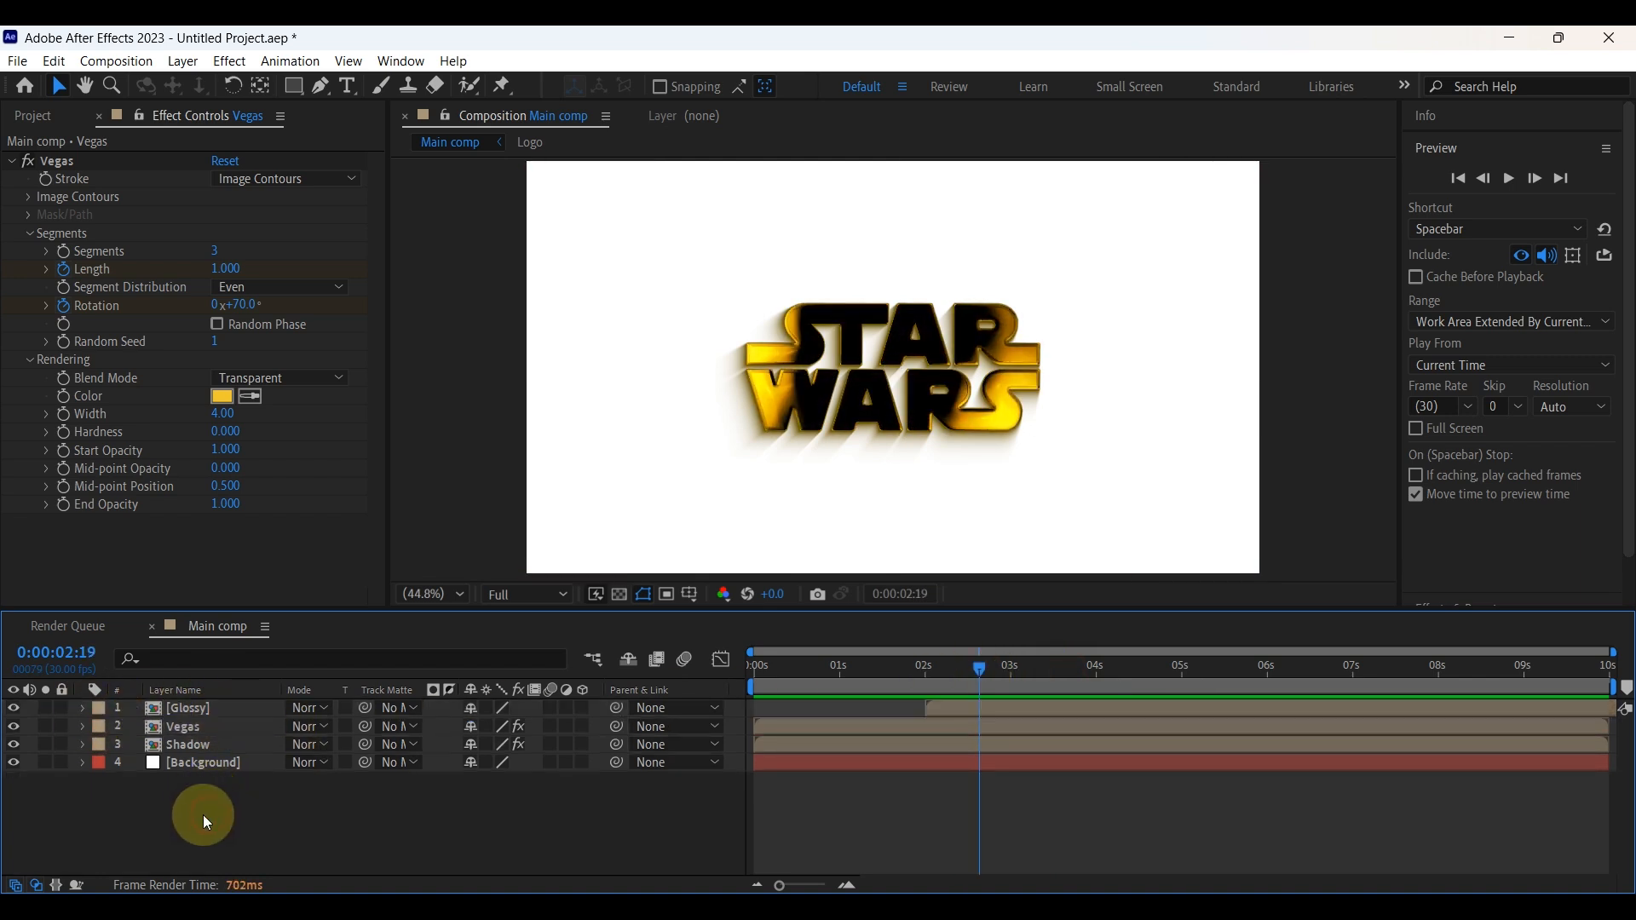
pyautogui.rightClick(213, 819)
pyautogui.moveTo(299, 572)
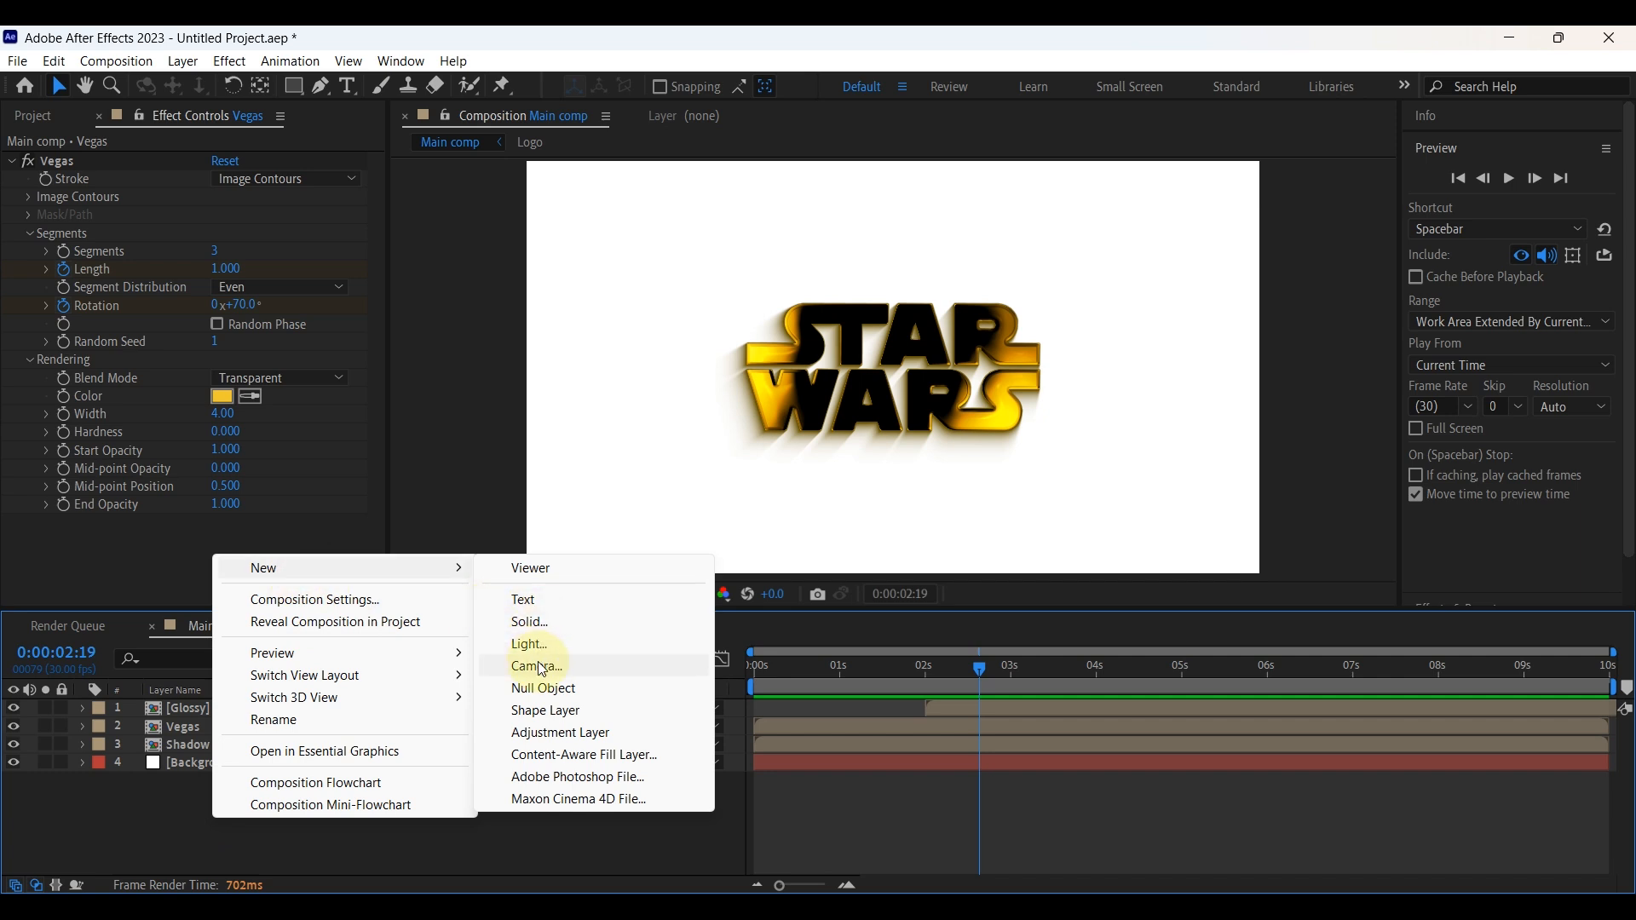
pyautogui.click(546, 689)
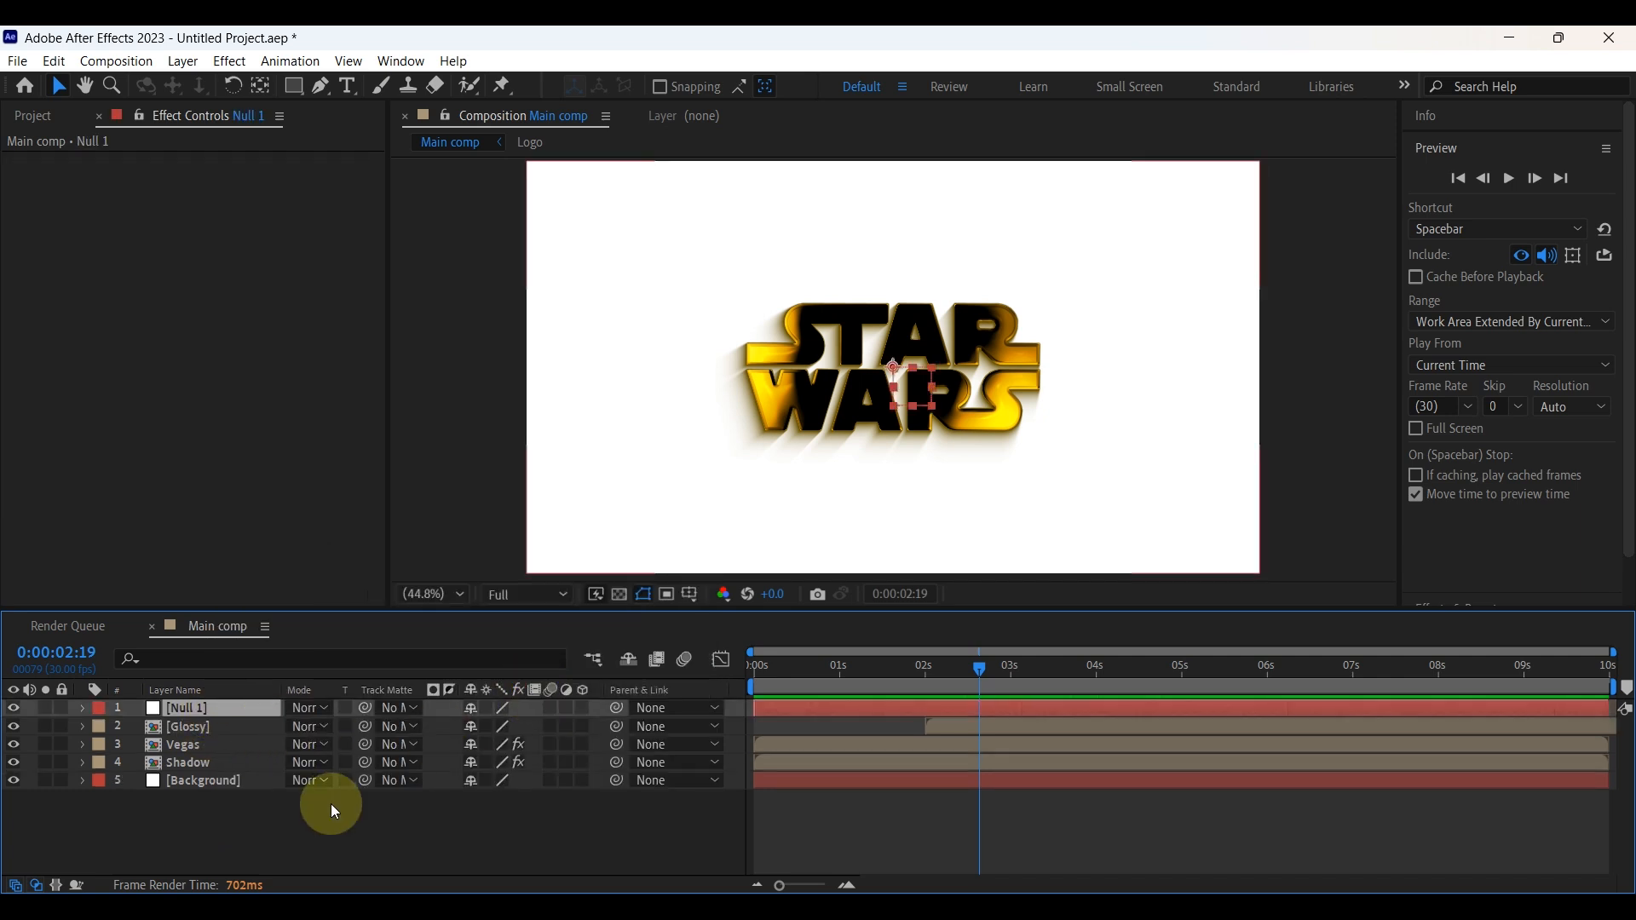
# Parent the Glossy, Vegas and Shadow layers to the Null 1 layer
pyautogui.click(205, 763)
pyautogui.keyDown('shift'); pyautogui.click(192, 727); pyautogui.keyUp('shift')
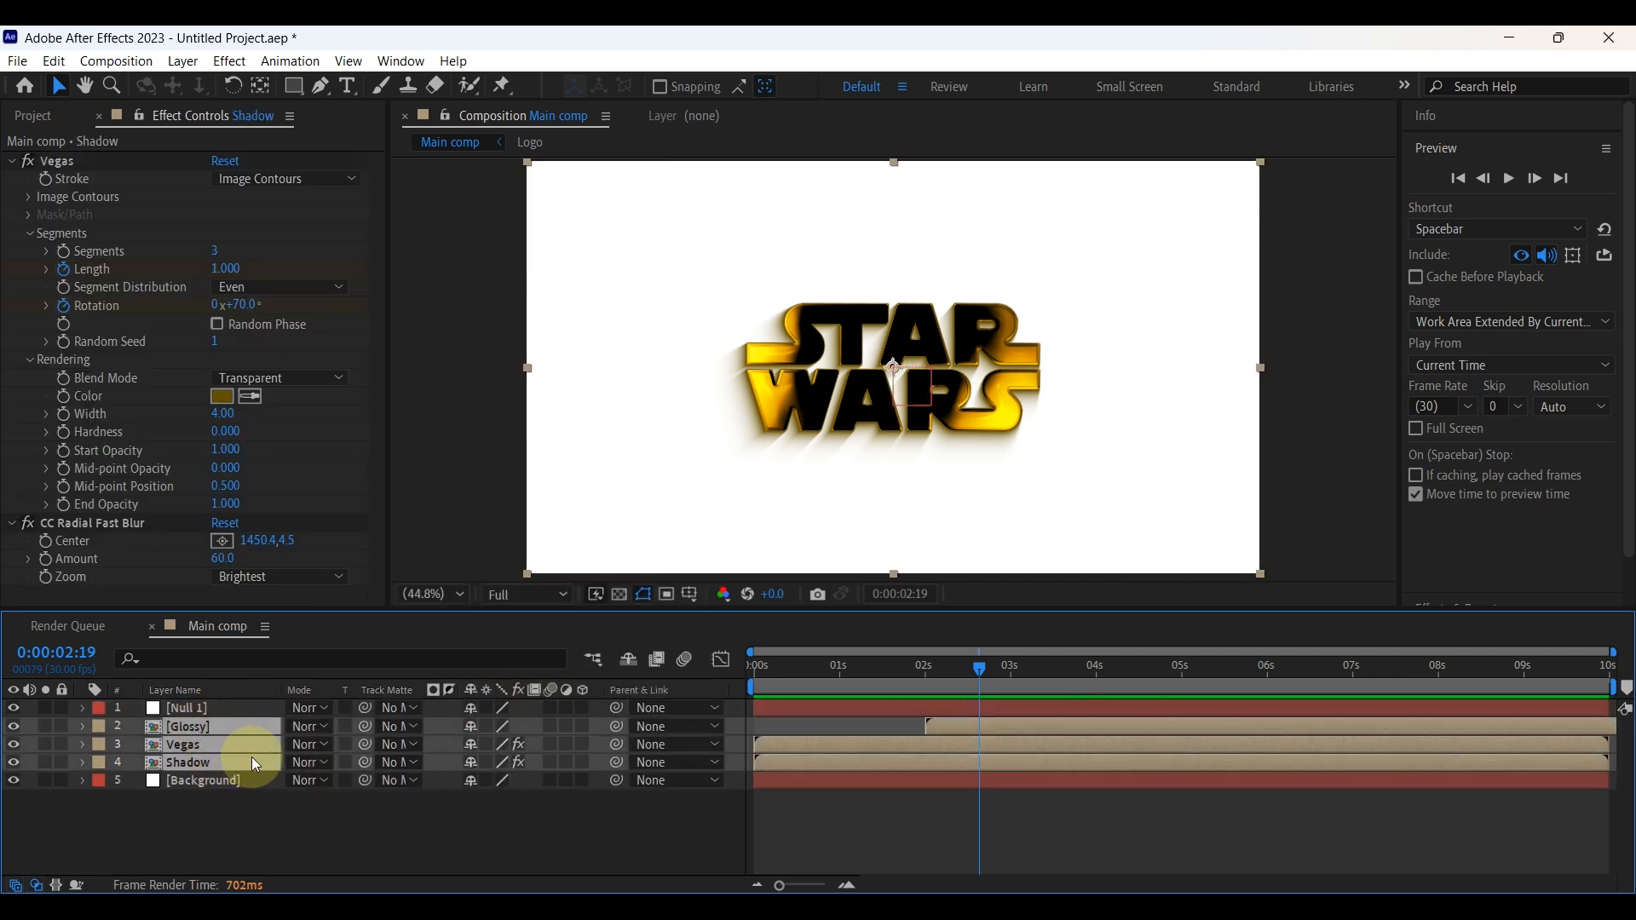
pyautogui.moveTo(616, 729); pyautogui.dragTo(198, 710)
# Keyframe Null 1's scale at 50% at 0:00:00:00, 120% at 0:00:02:00 and 100% at 0:00:03:15
pyautogui.click(205, 708)
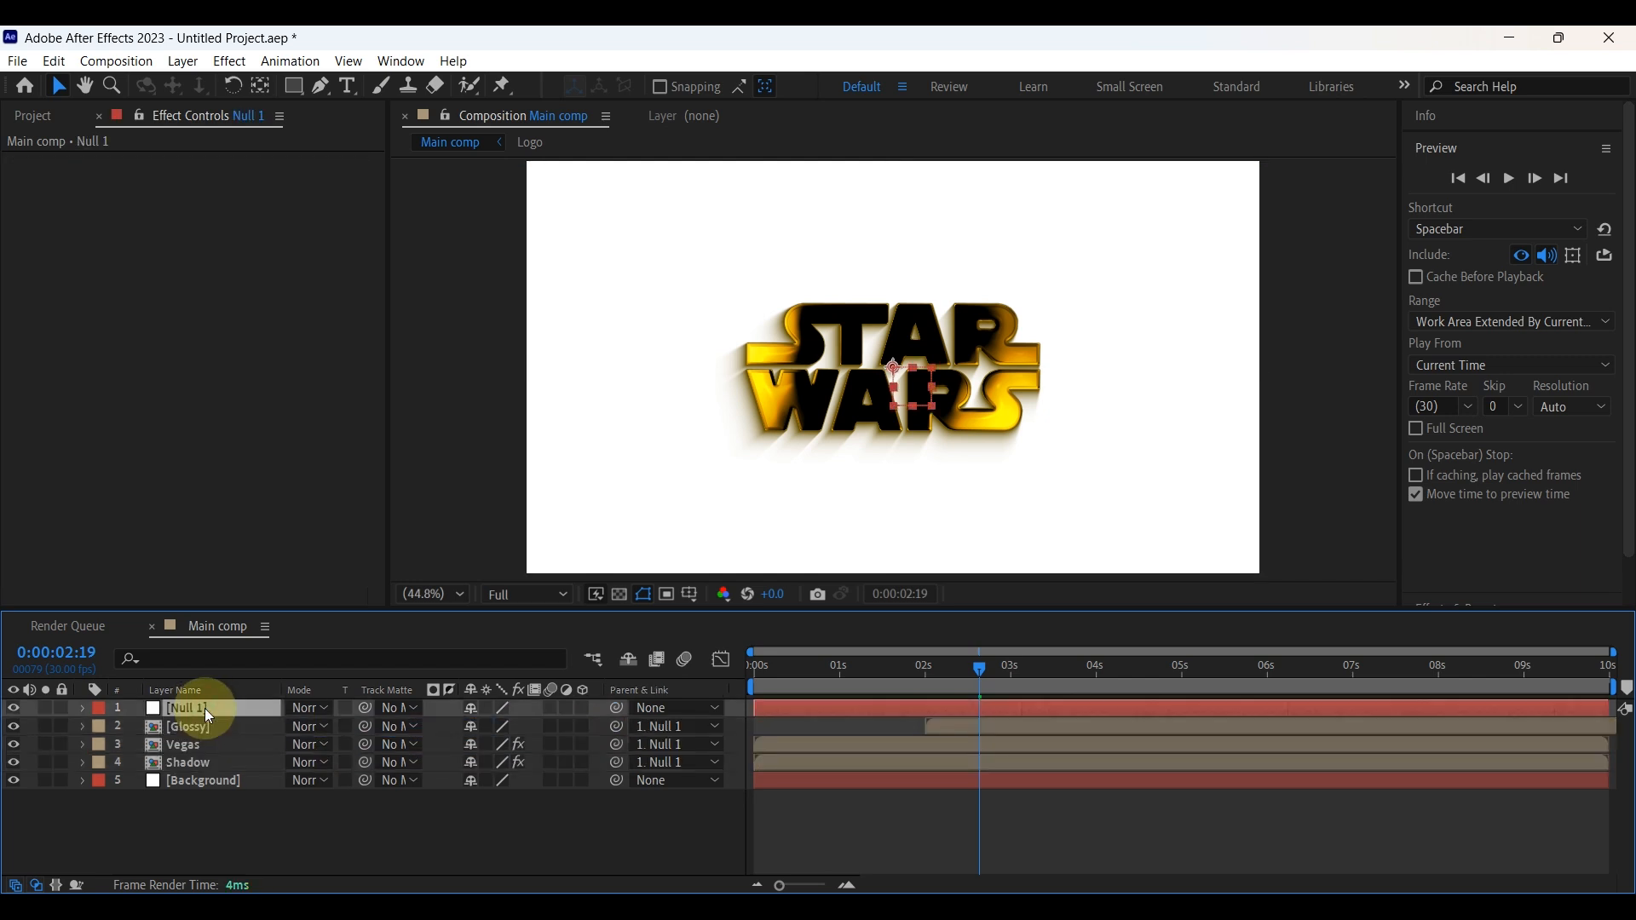
pyautogui.press('s')
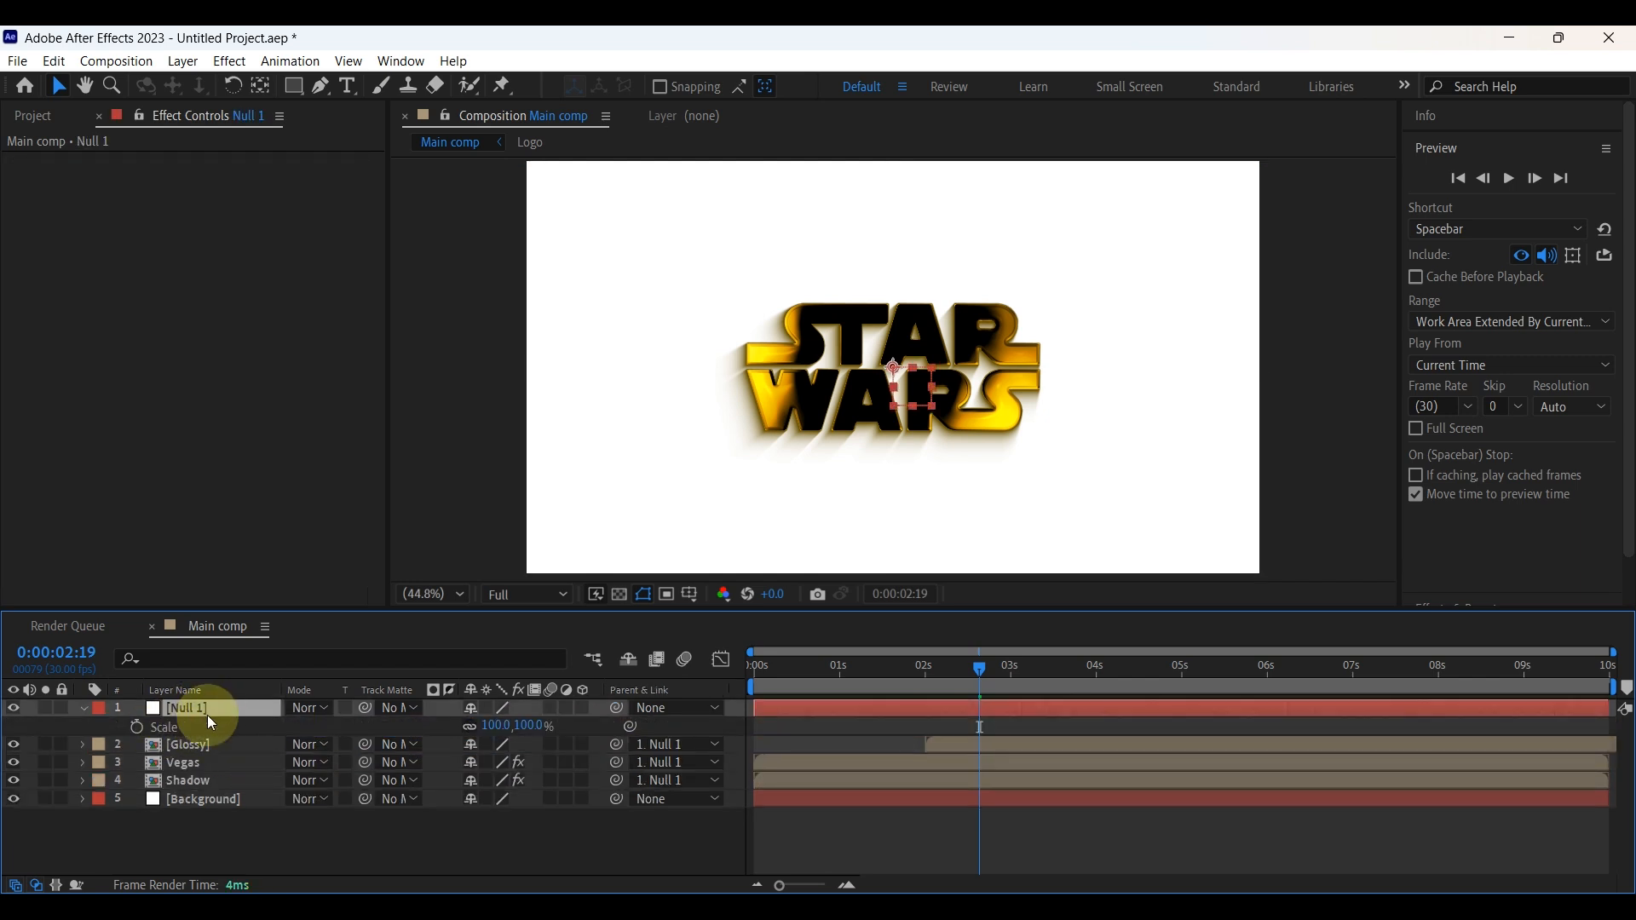
pyautogui.moveTo(983, 673); pyautogui.dragTo(716, 672)
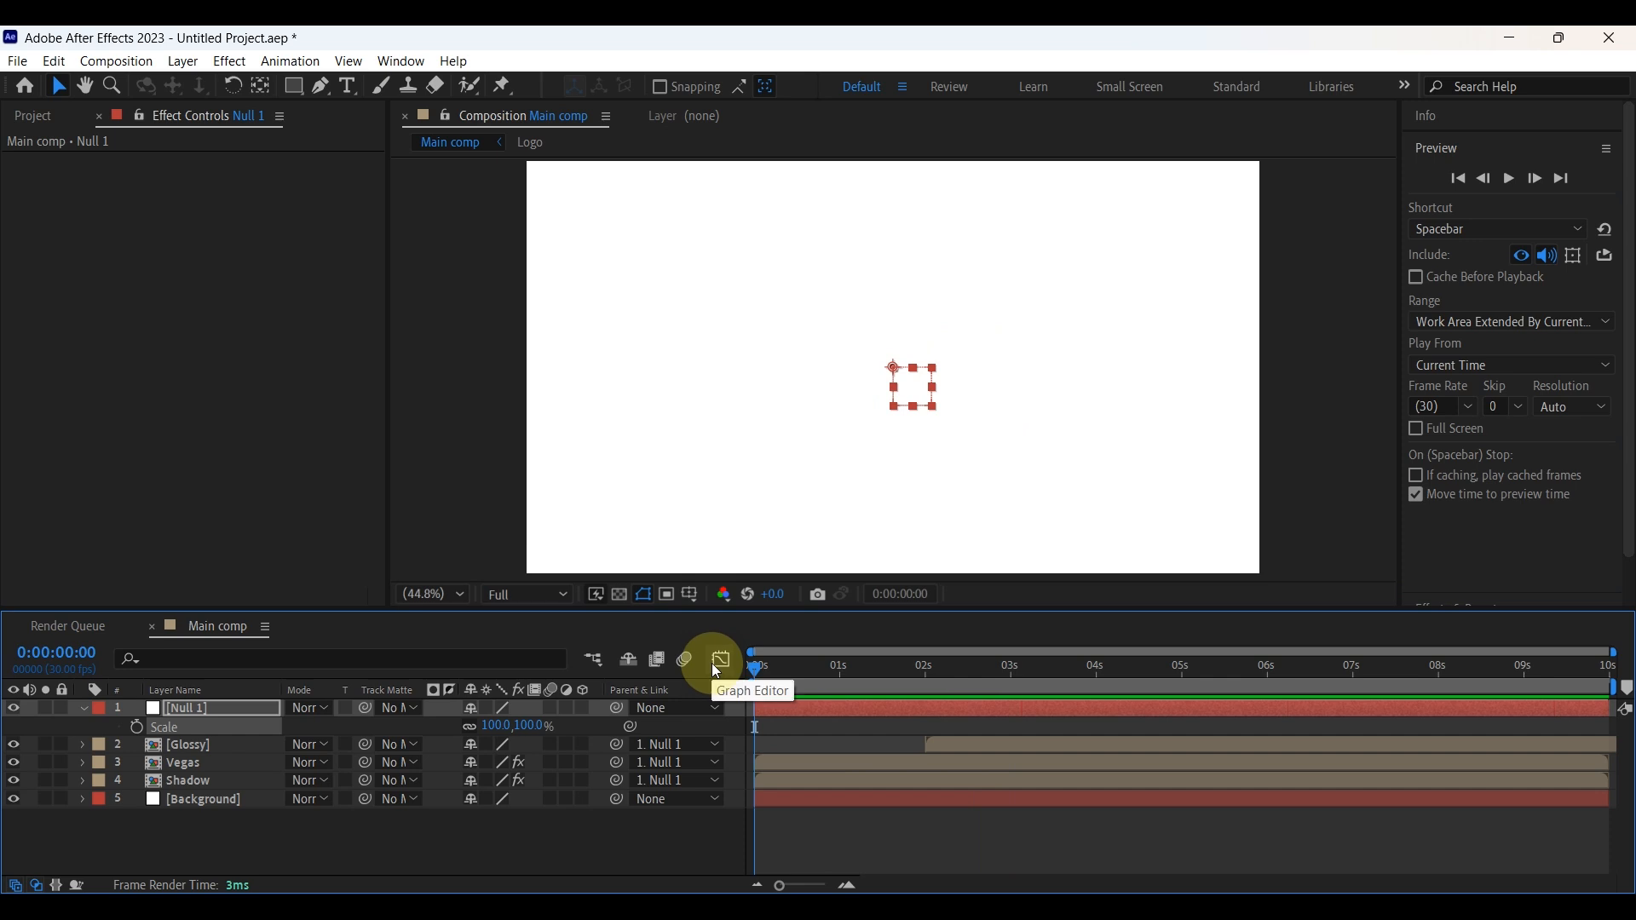
pyautogui.click(141, 729)
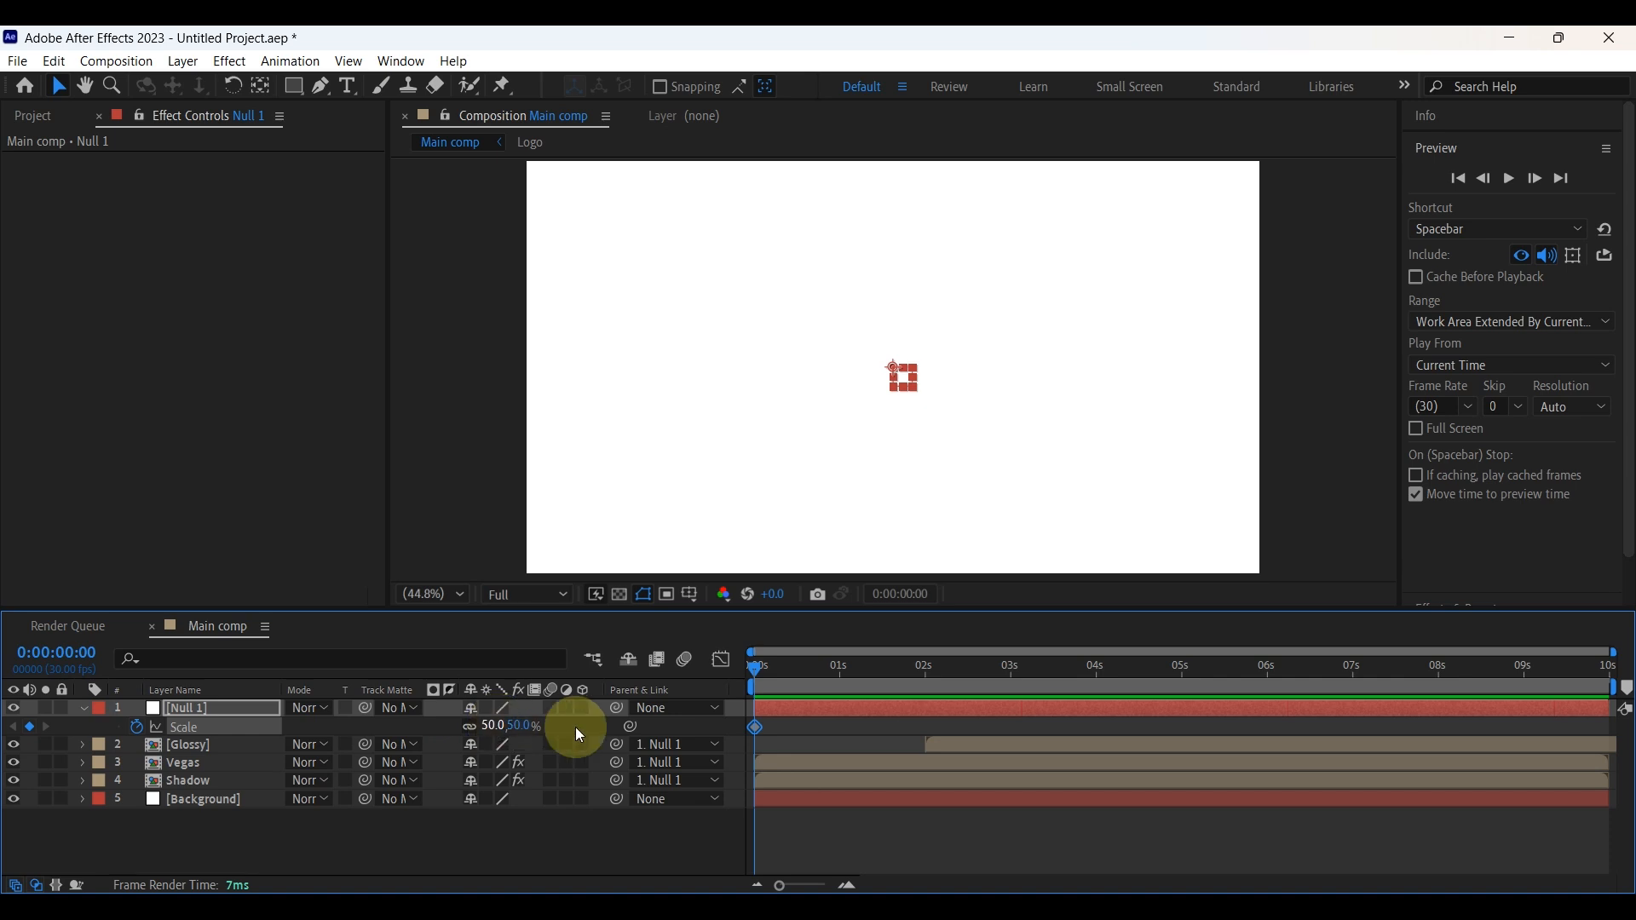
pyautogui.moveTo(753, 668); pyautogui.dragTo(923, 677)
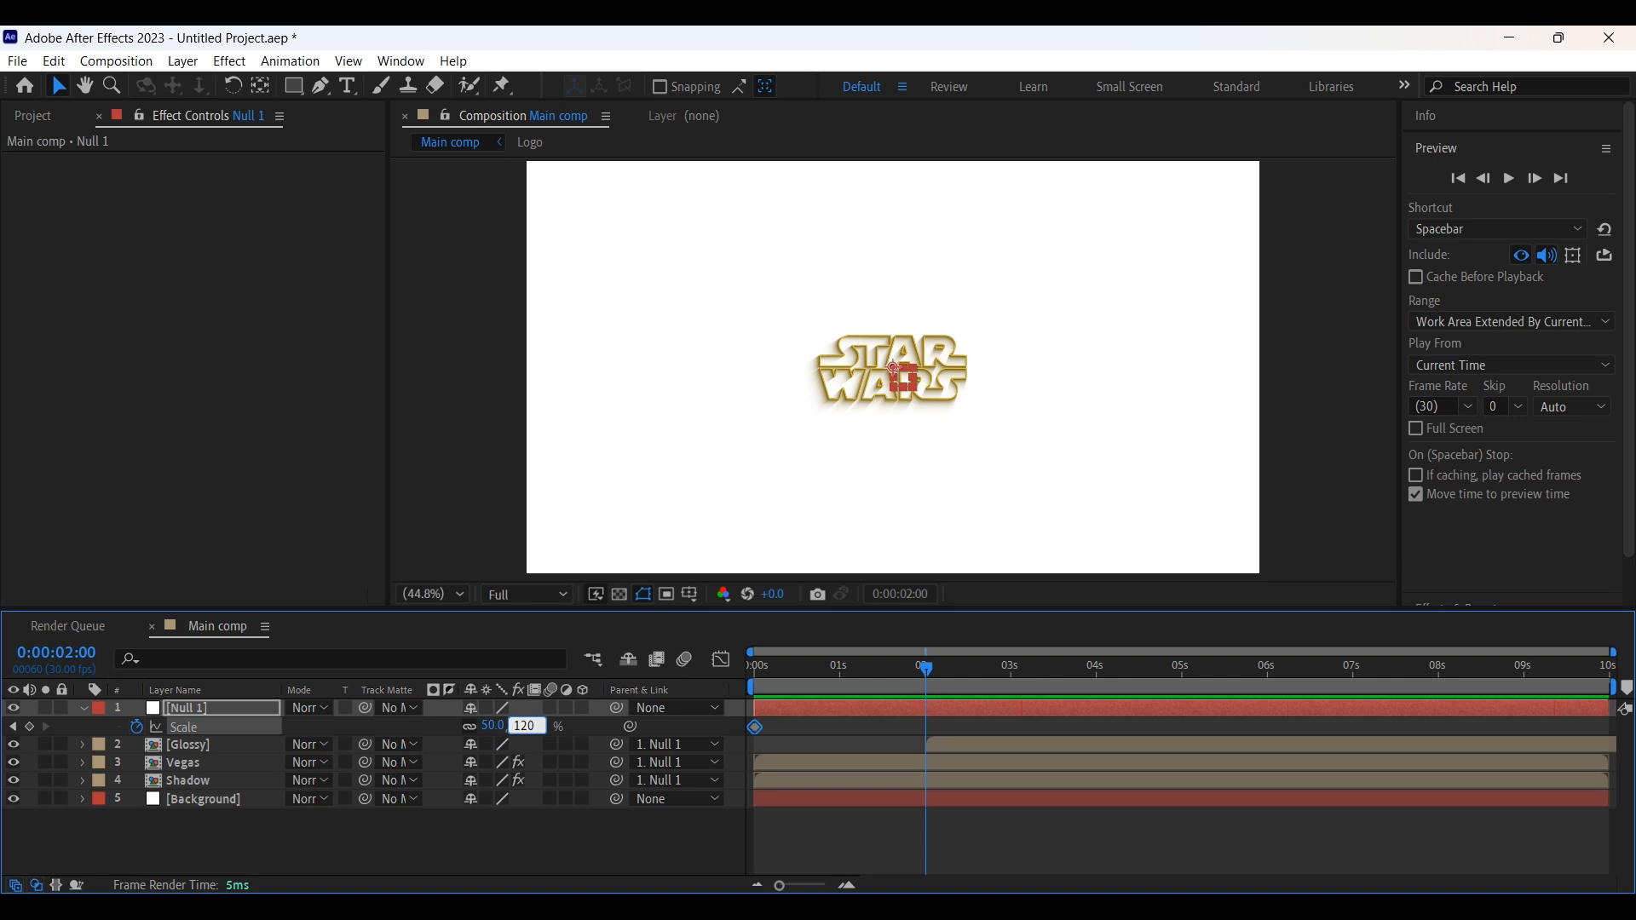
pyautogui.moveTo(927, 671); pyautogui.dragTo(1054, 688)
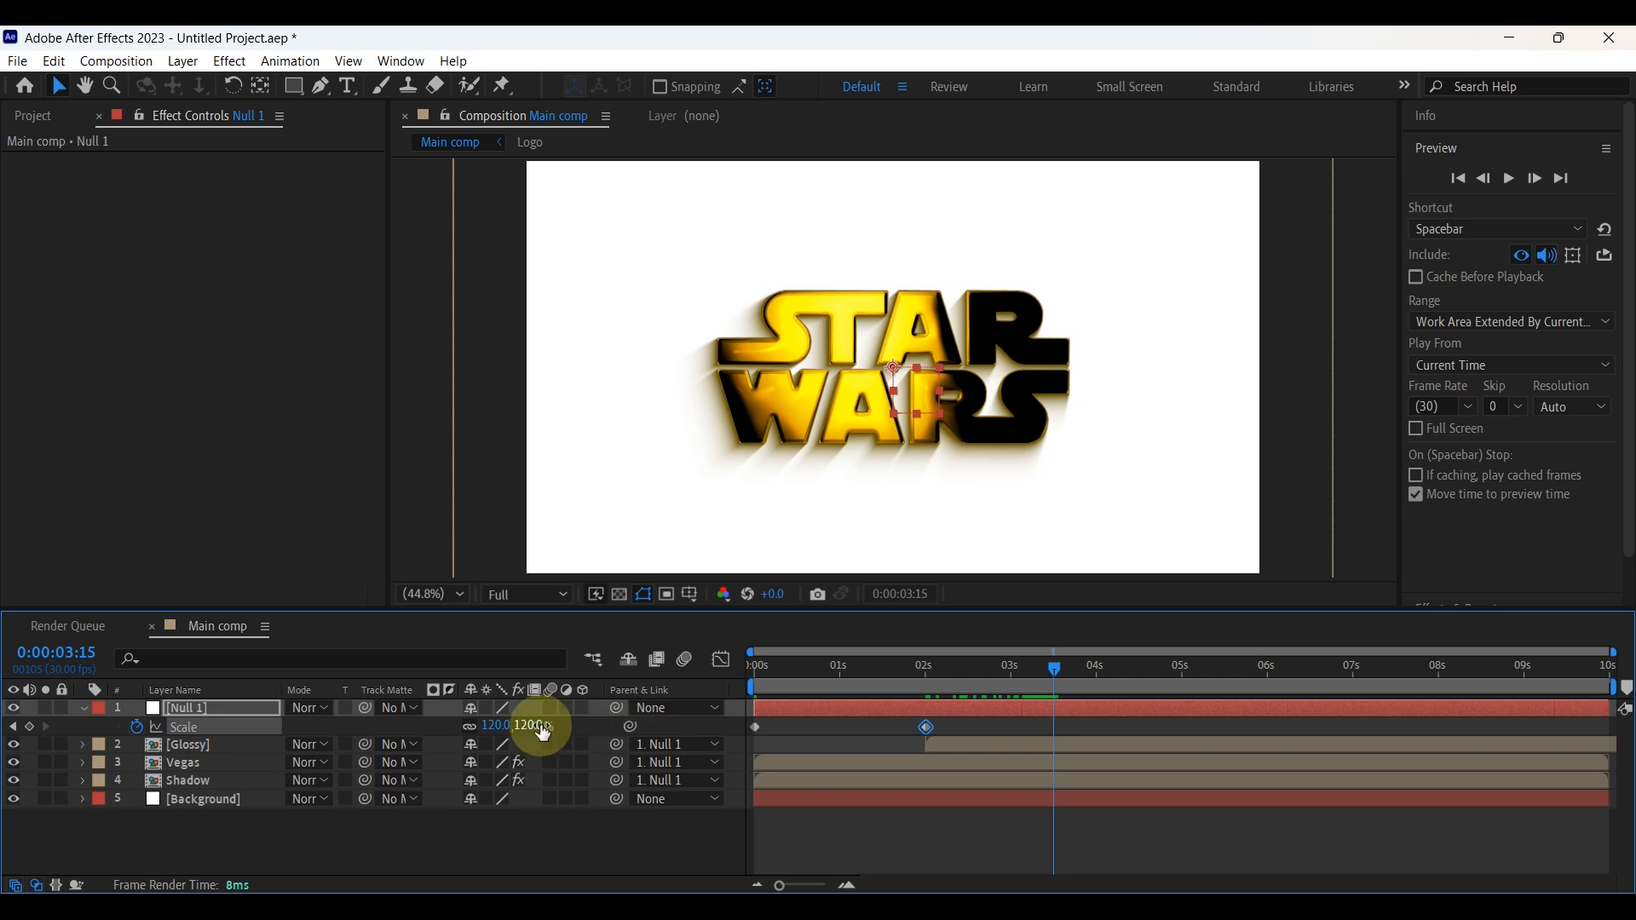
pyautogui.write('100')
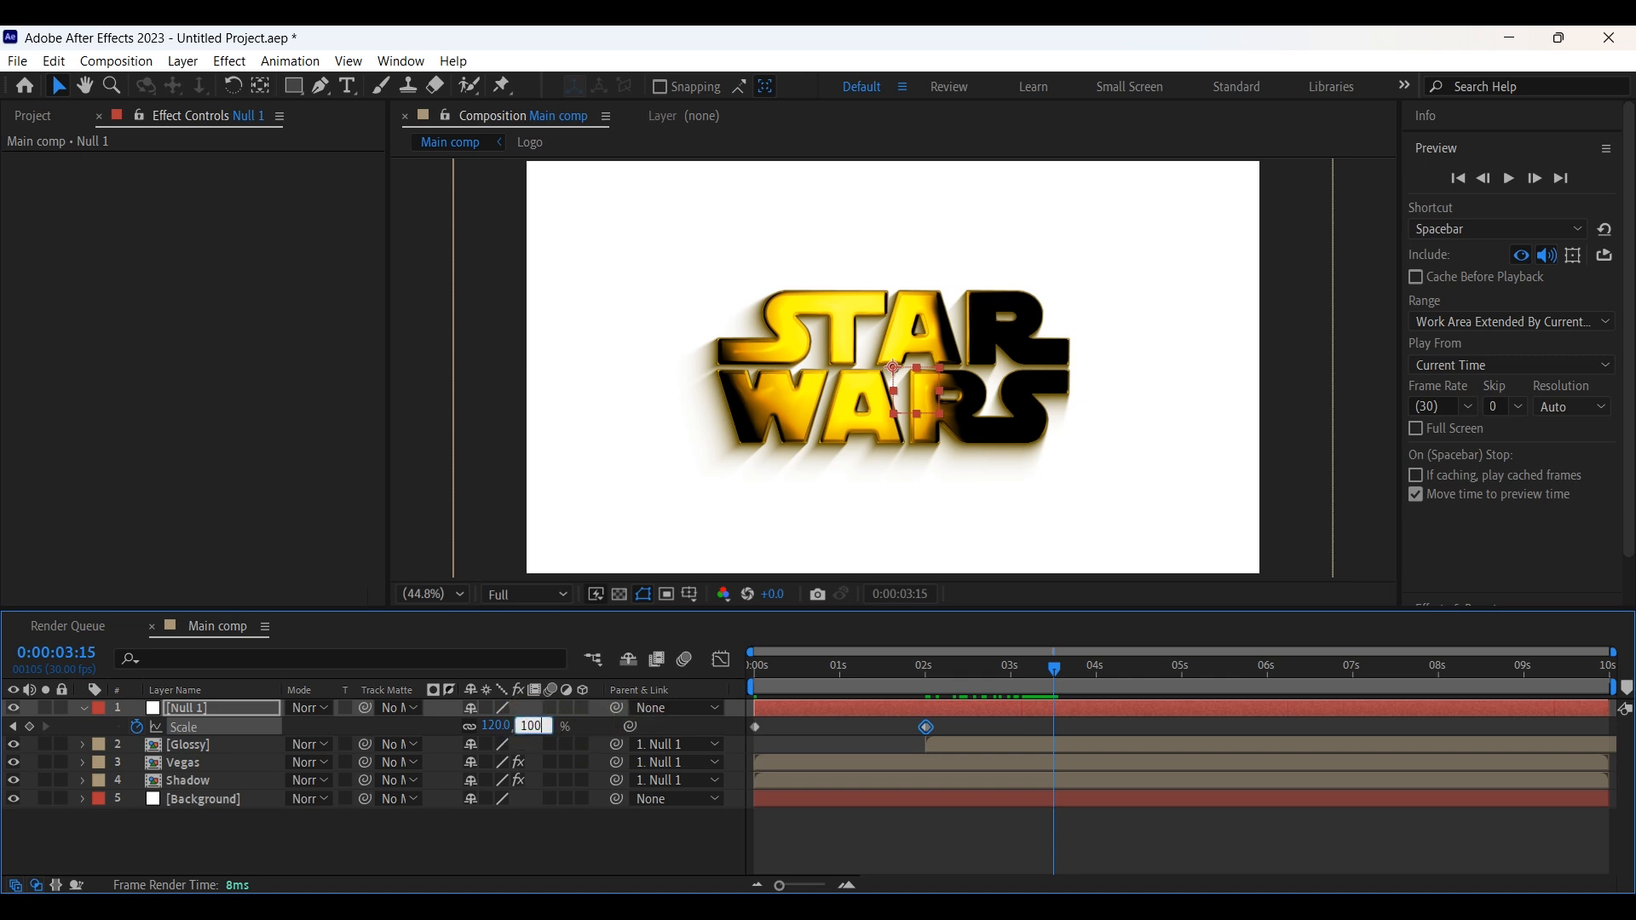
pyautogui.press('Return')
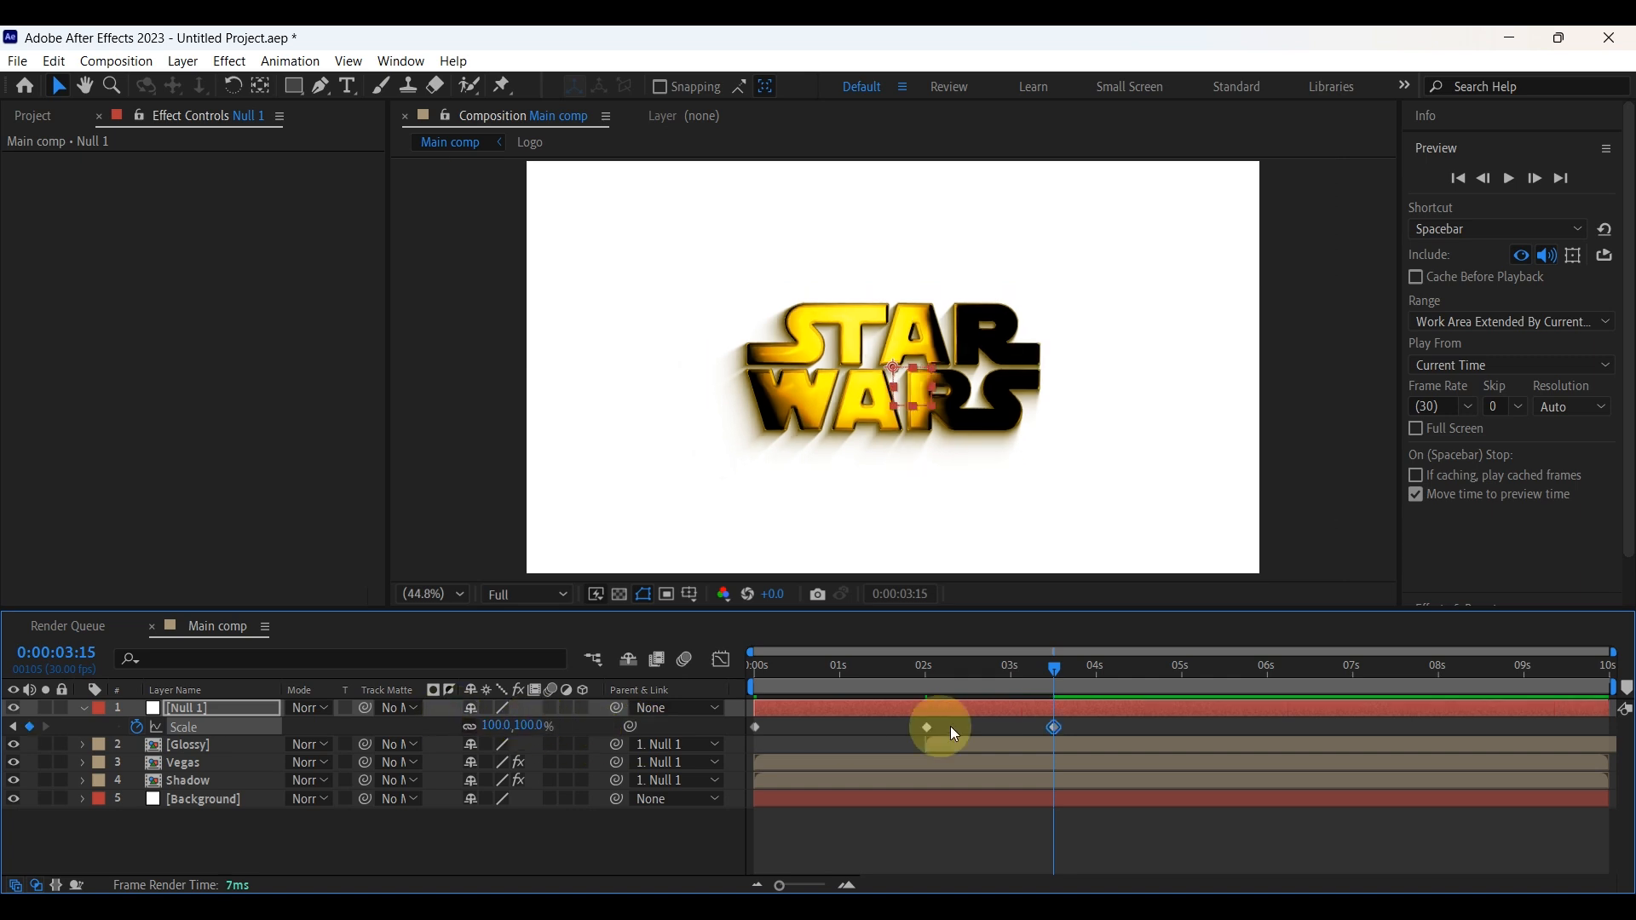
# Play back Main comp from the start to check the logo's scale animation
pyautogui.moveTo(1036, 671); pyautogui.dragTo(703, 676)
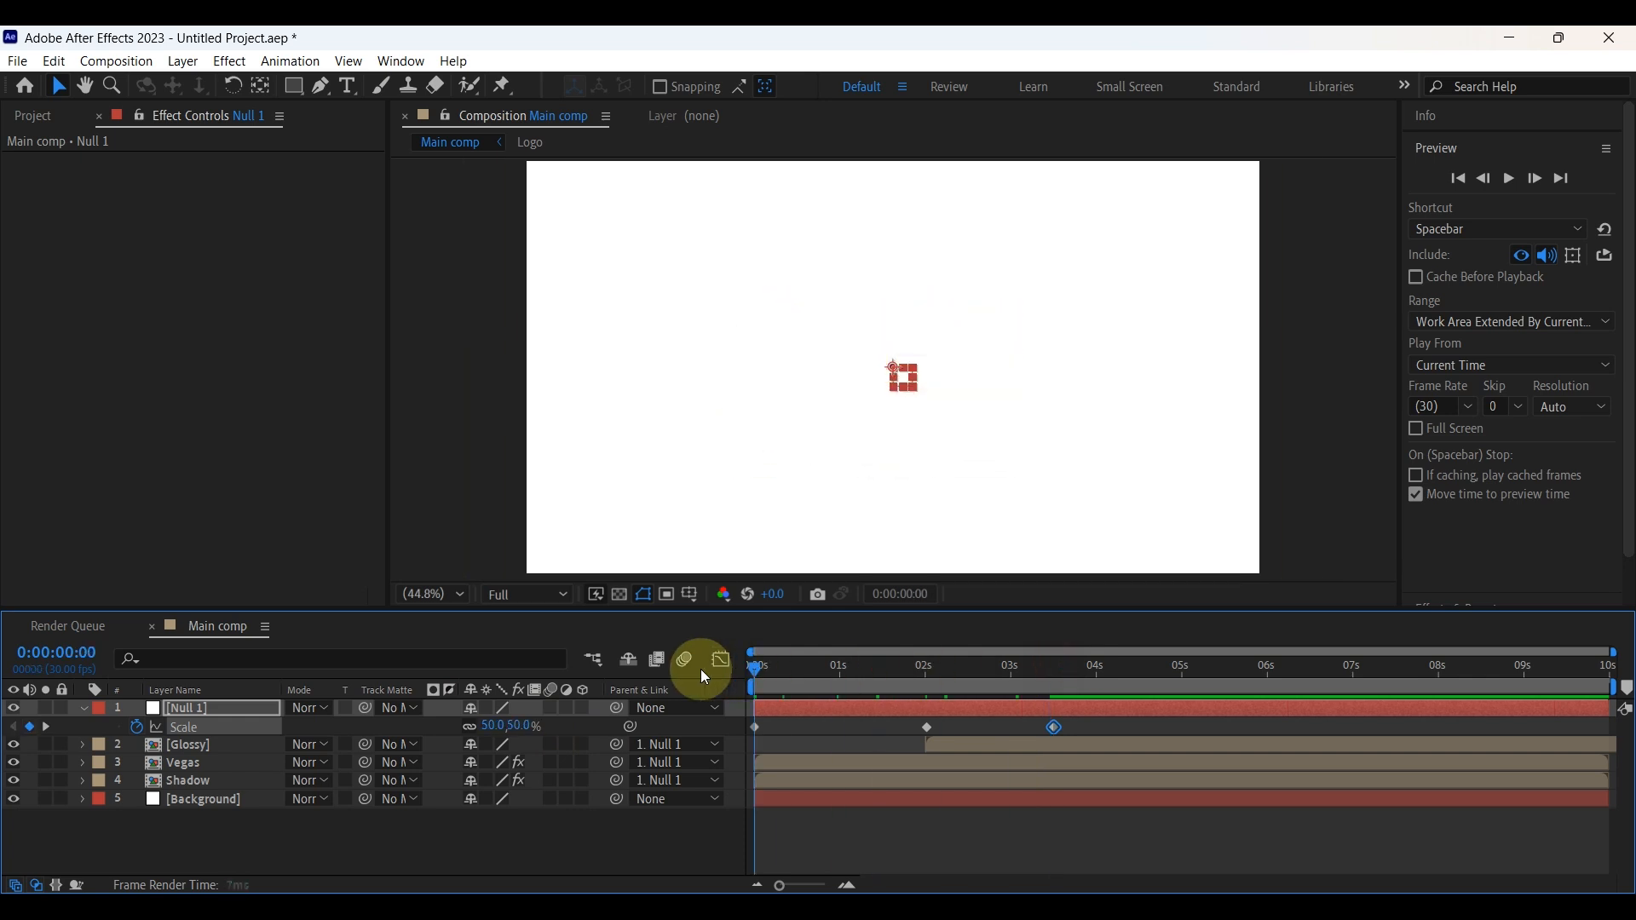
pyautogui.click(1516, 182)
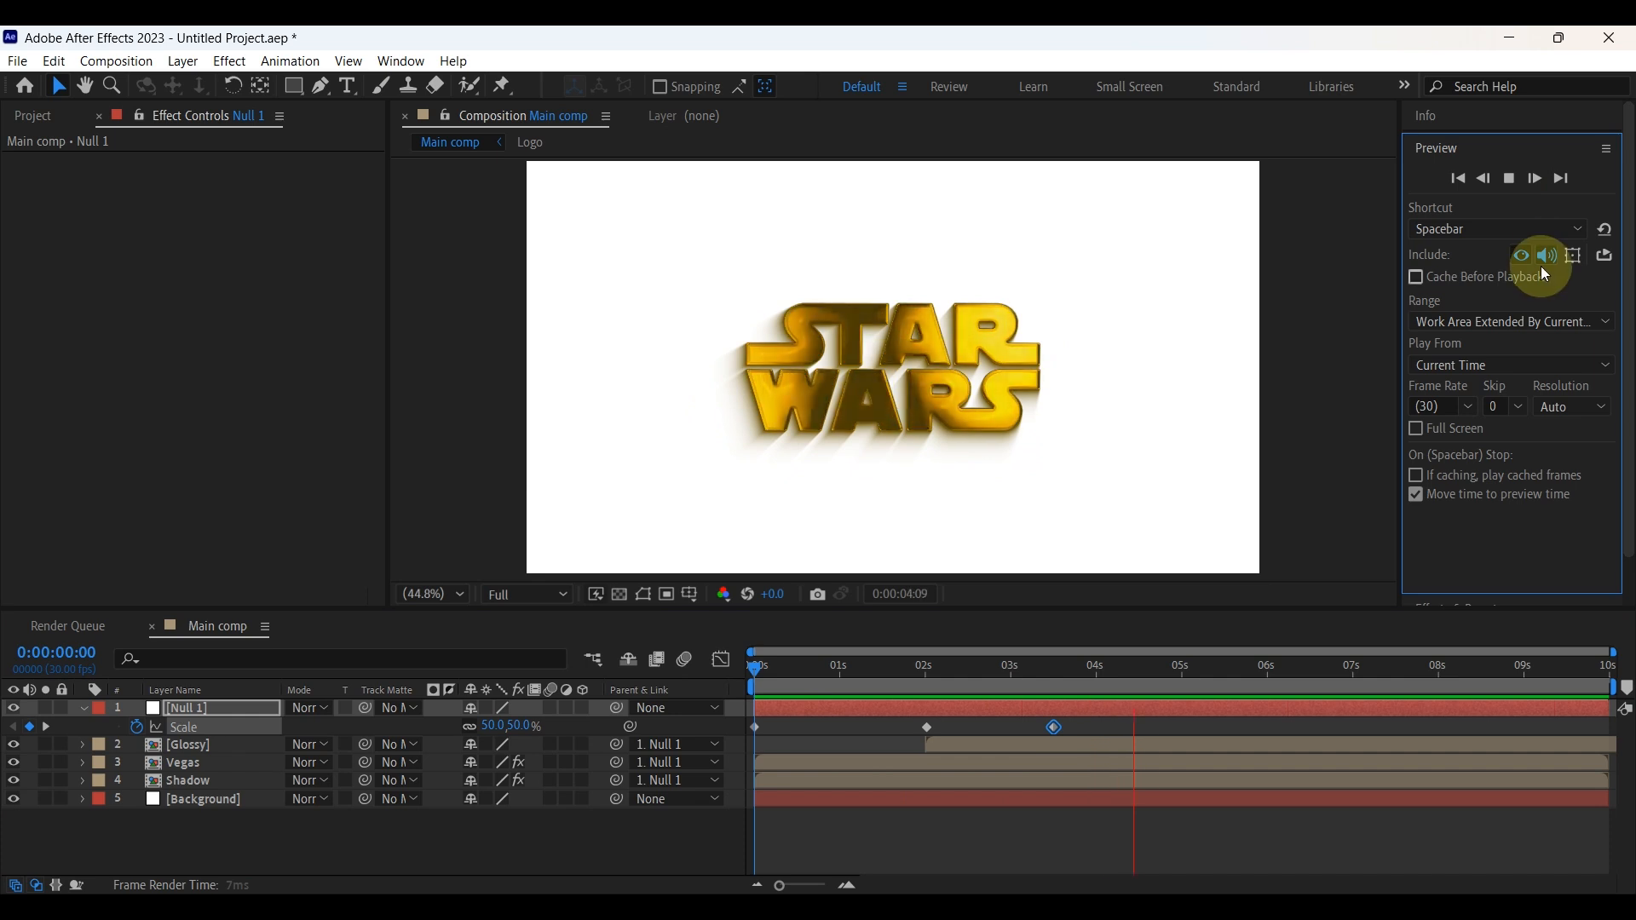
pyautogui.click(1510, 178)
# Apply Easy Ease to all three scale keyframes of Null 1
pyautogui.click(1191, 665)
pyautogui.moveTo(1191, 665); pyautogui.dragTo(743, 733)
pyautogui.rightClick(1051, 733)
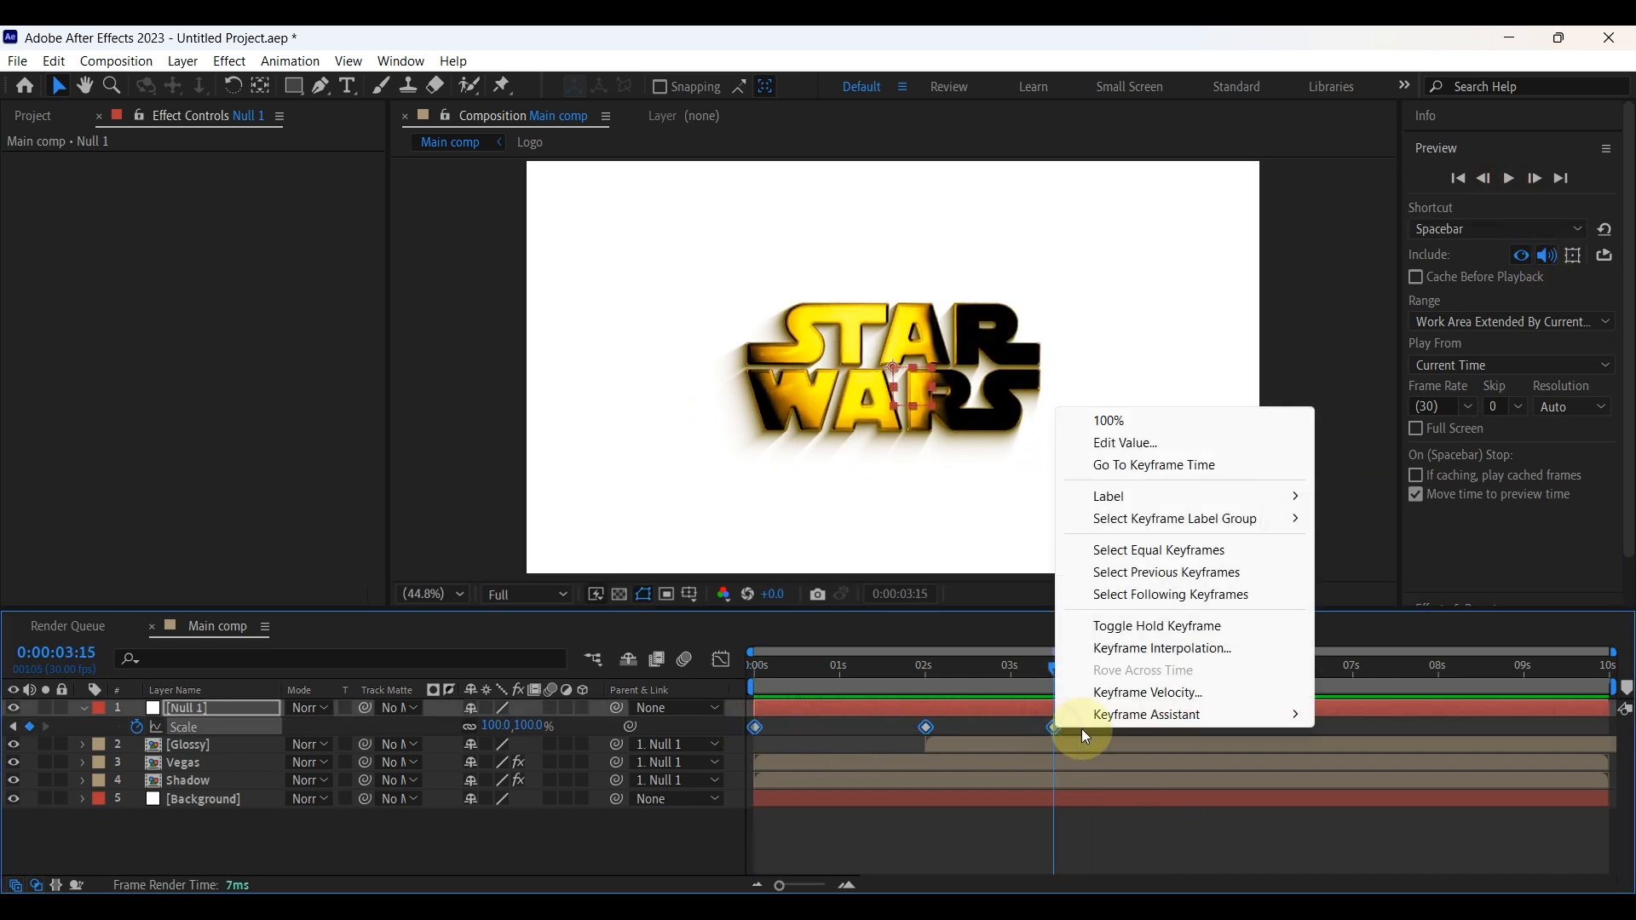
pyautogui.moveTo(1111, 717)
pyautogui.click(774, 780)
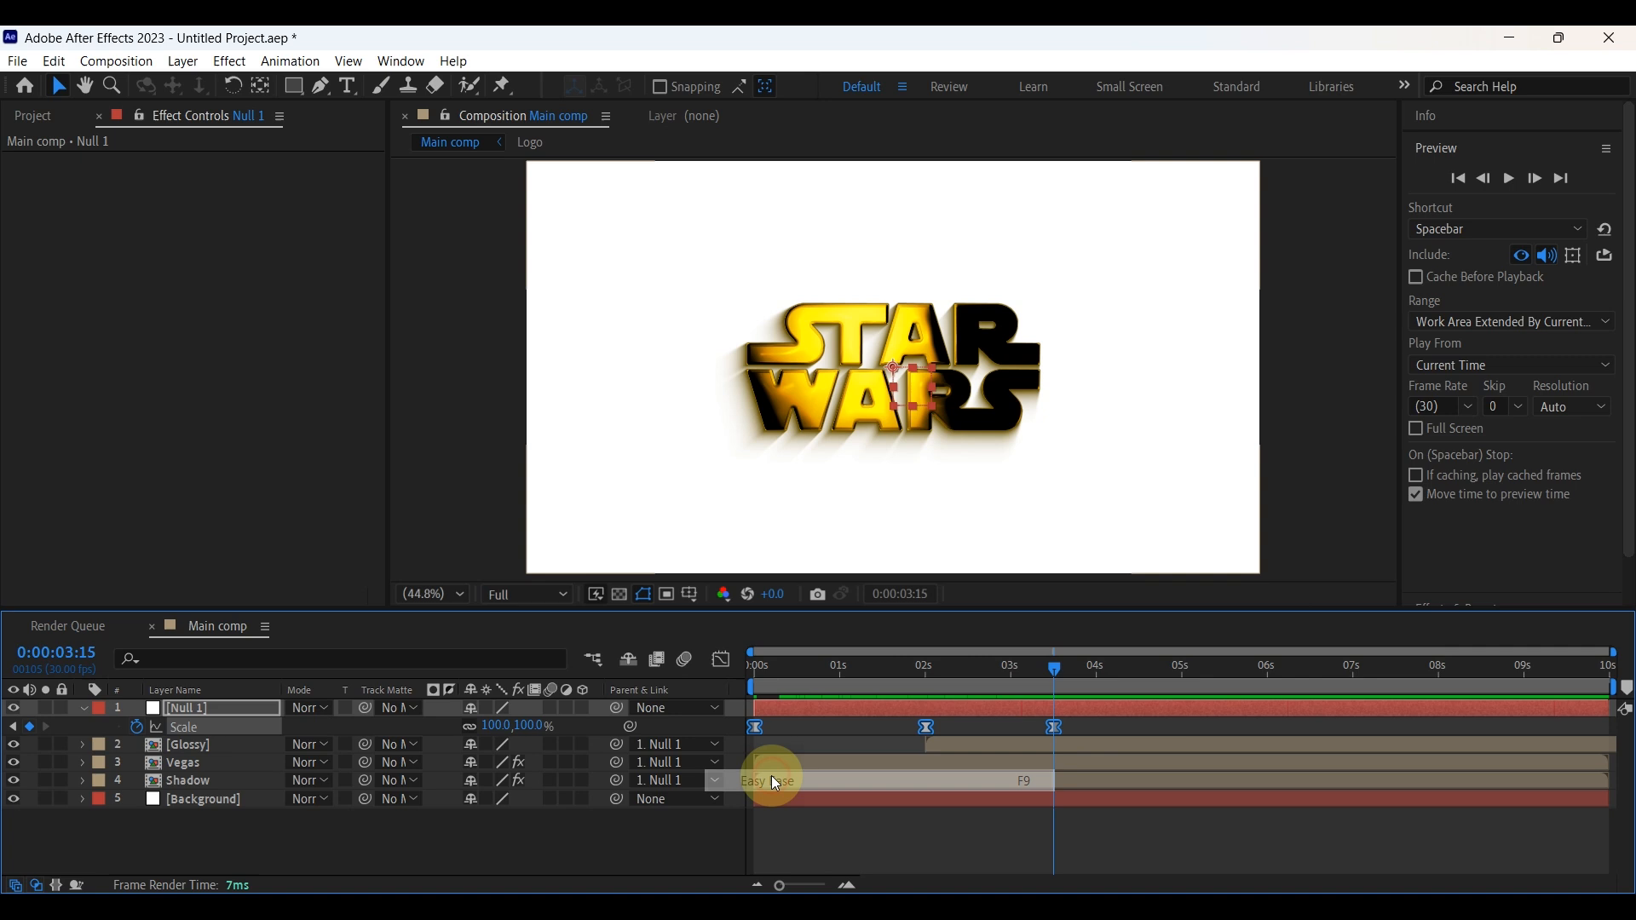
# Reshape Null 1's scale speed curve in the Graph Editor for a fast start and slow, long easing into the following keyframes
pyautogui.click(725, 663)
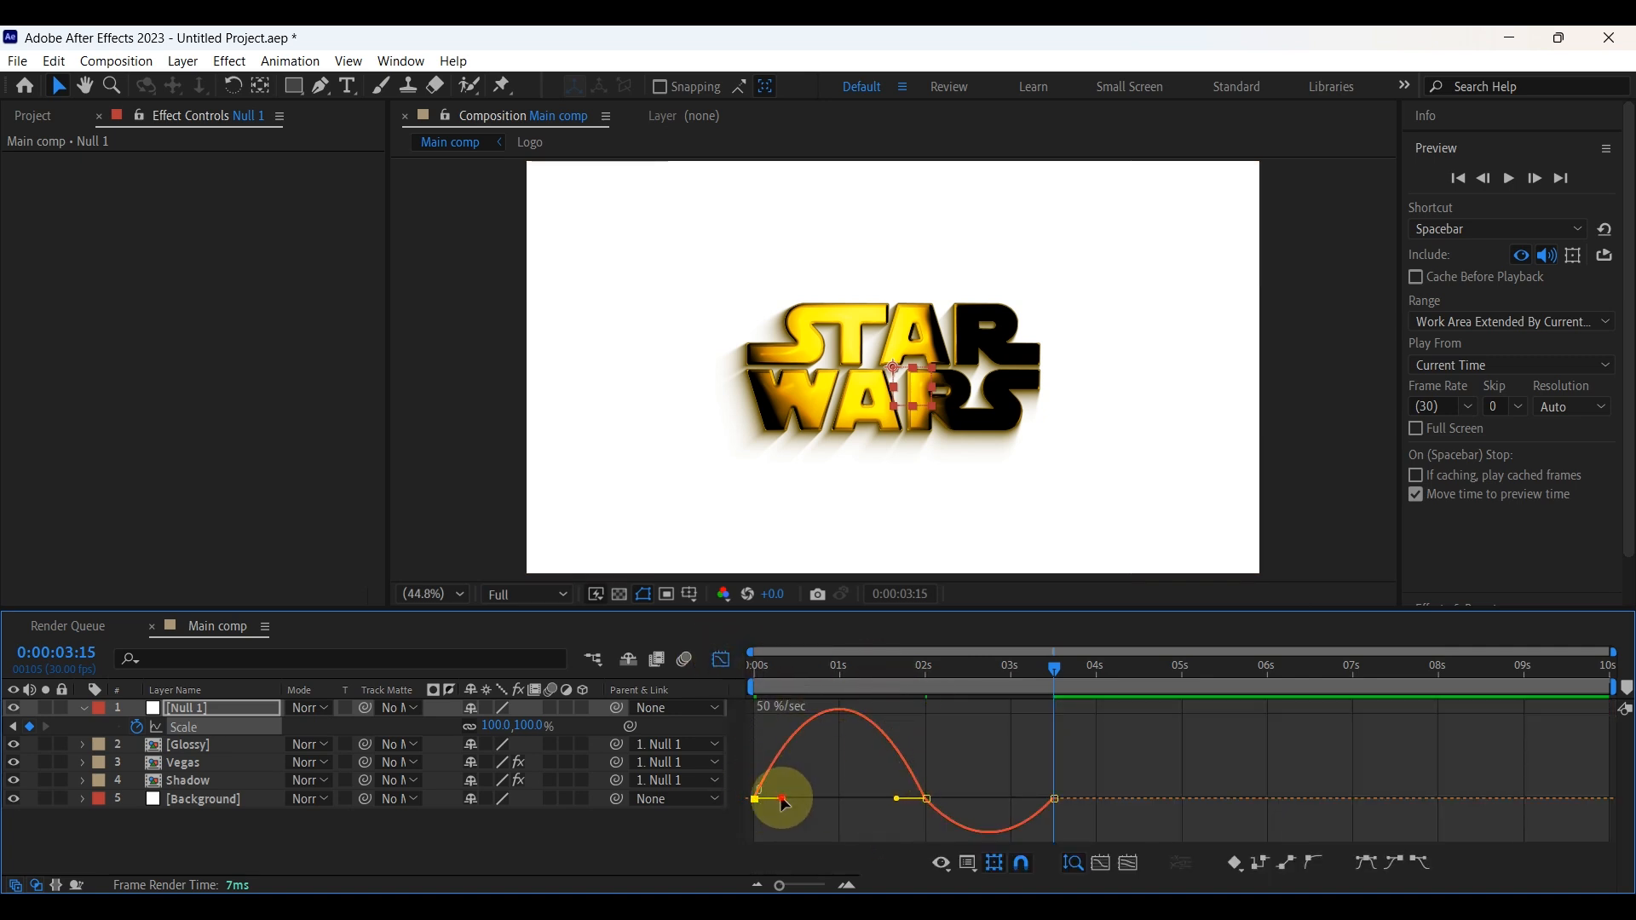
pyautogui.moveTo(783, 799); pyautogui.dragTo(840, 797)
pyautogui.moveTo(1032, 825); pyautogui.dragTo(989, 825)
# Play back the reshaped scale animation from 0:00:00:00 and close the Graph Editor
pyautogui.moveTo(1054, 669); pyautogui.dragTo(754, 669)
pyautogui.press('space')
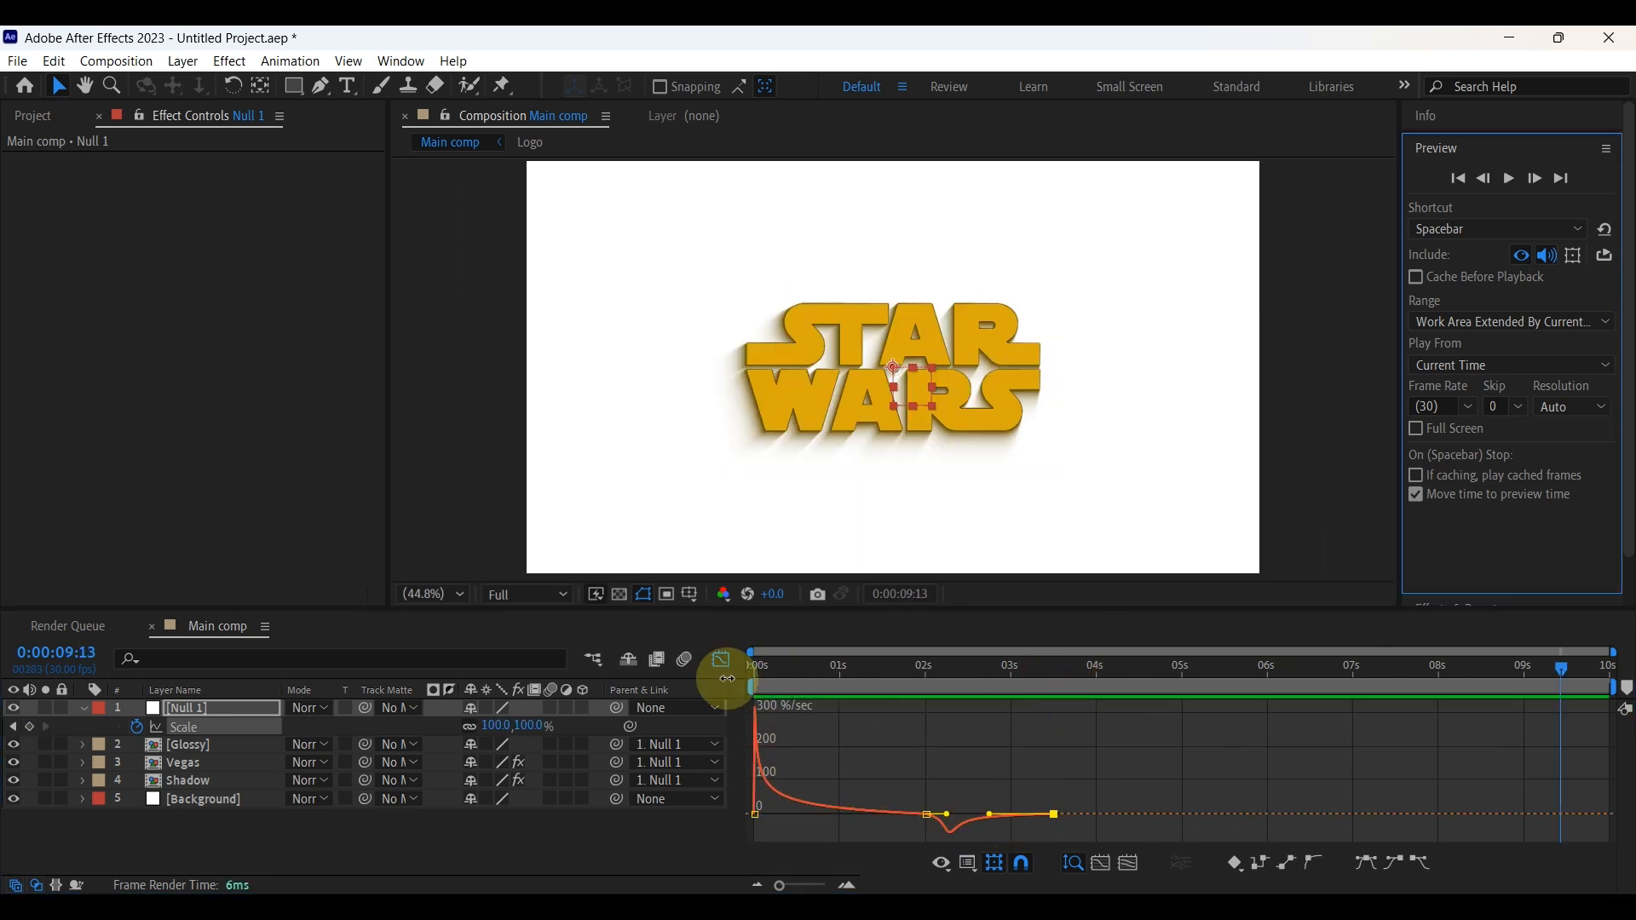
pyautogui.click(724, 661)
# Shorten Main comp's work area to end at about 0:00:05:00 and play it back from the start
pyautogui.click(774, 668)
pyautogui.moveTo(1612, 690); pyautogui.dragTo(1185, 689)
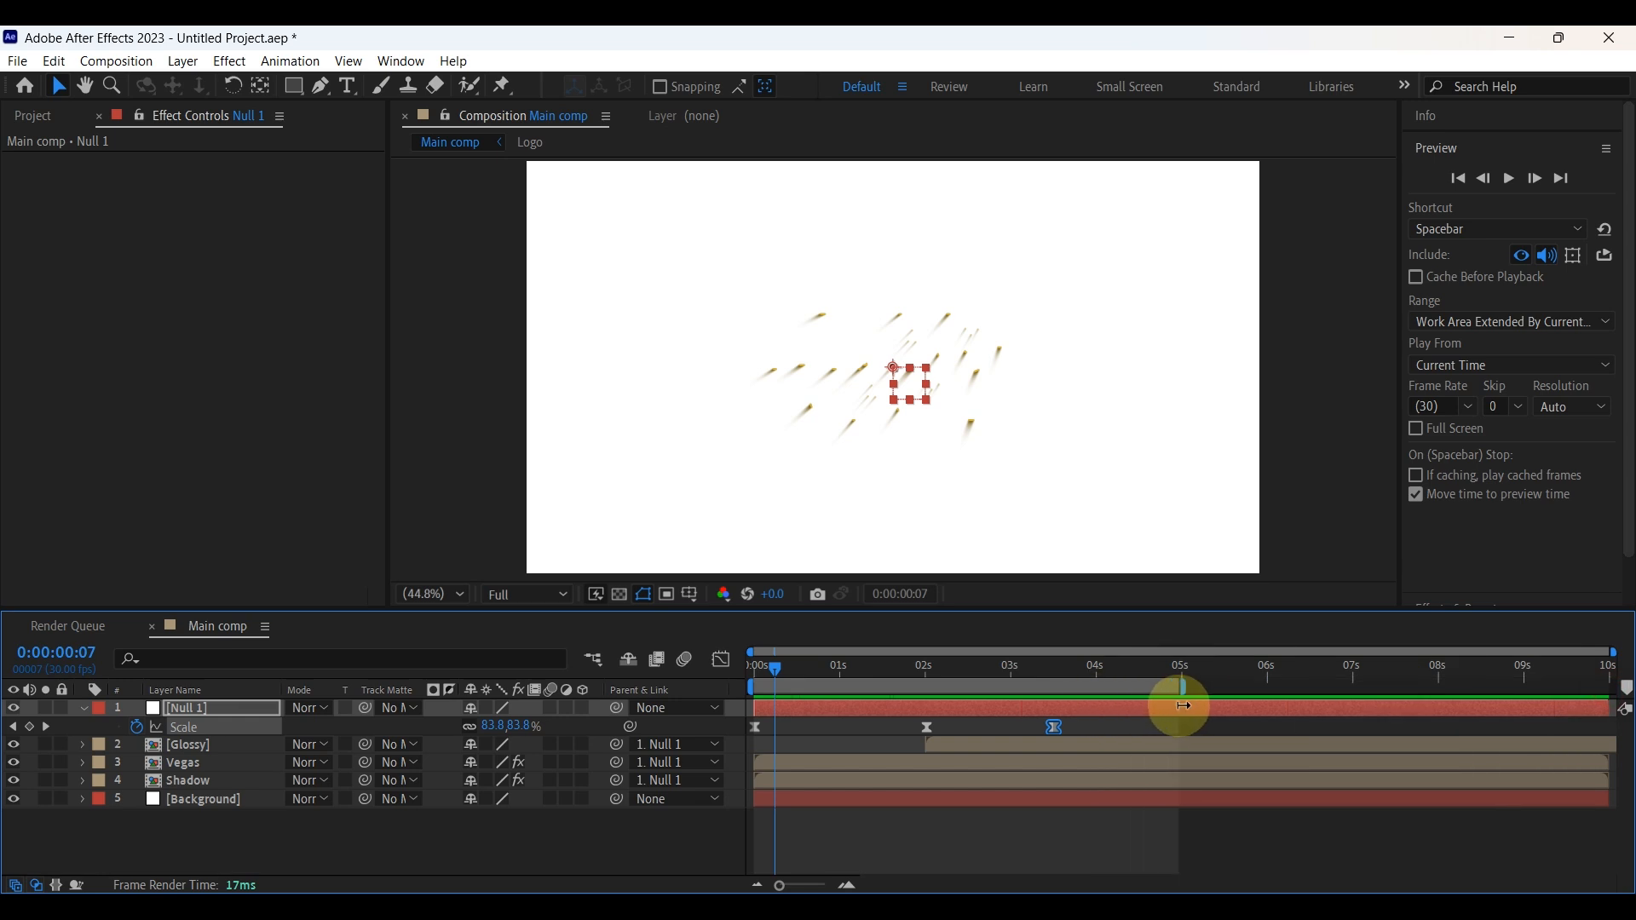
pyautogui.click(750, 666)
pyautogui.press('space')
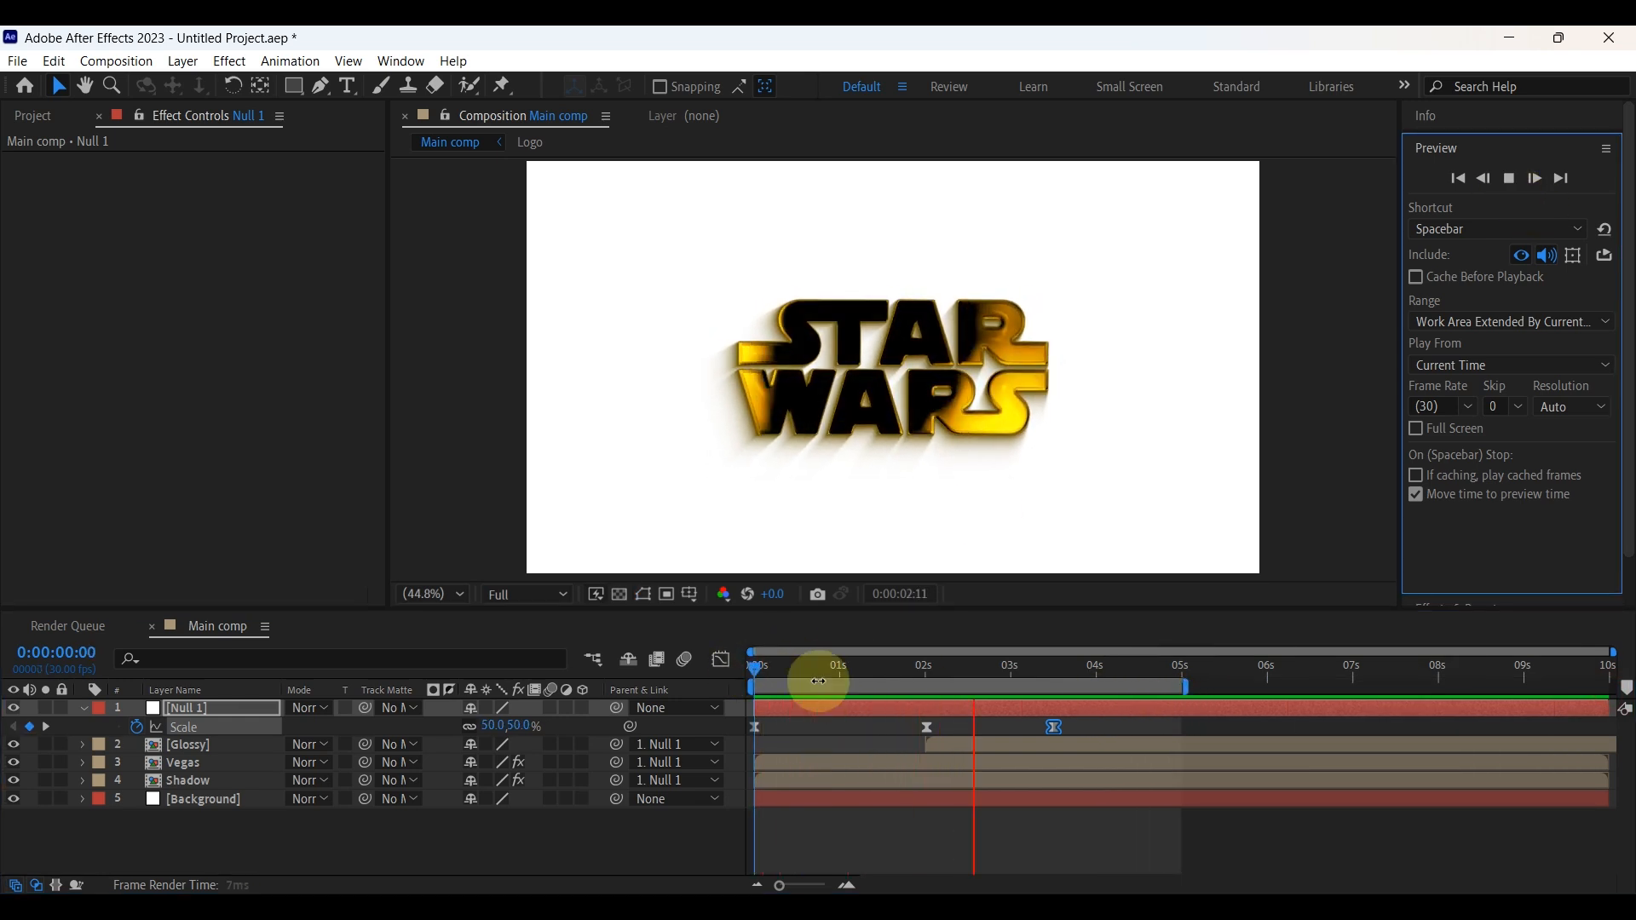
pyautogui.click(1514, 178)
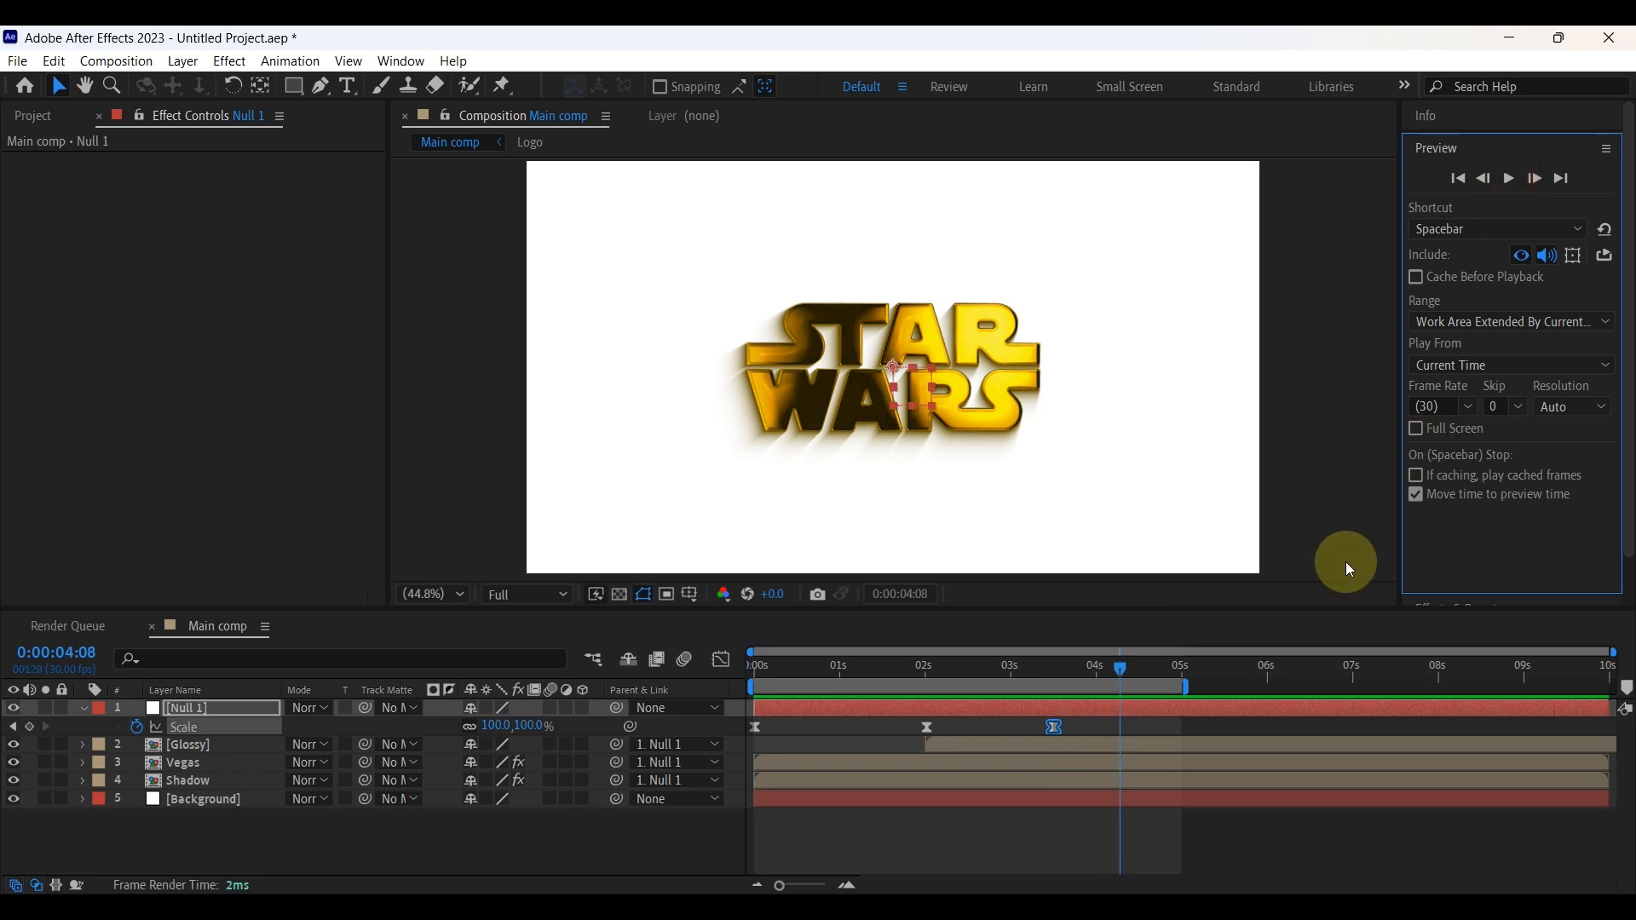
pyautogui.moveTo(1124, 676); pyautogui.dragTo(959, 651)
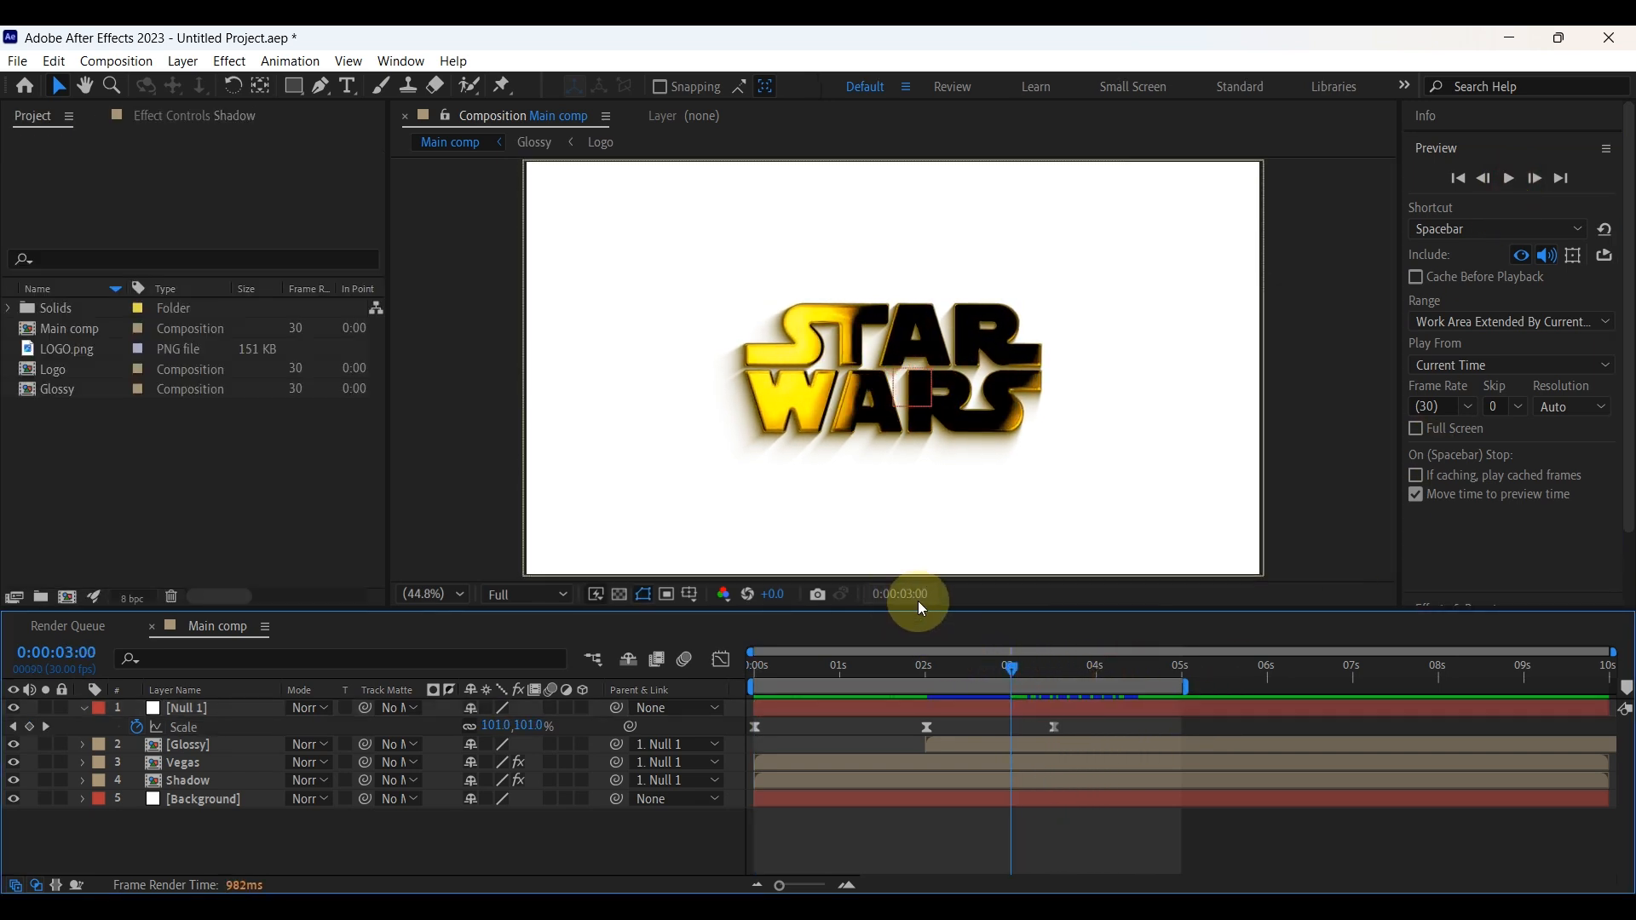
pyautogui.click(347, 85)
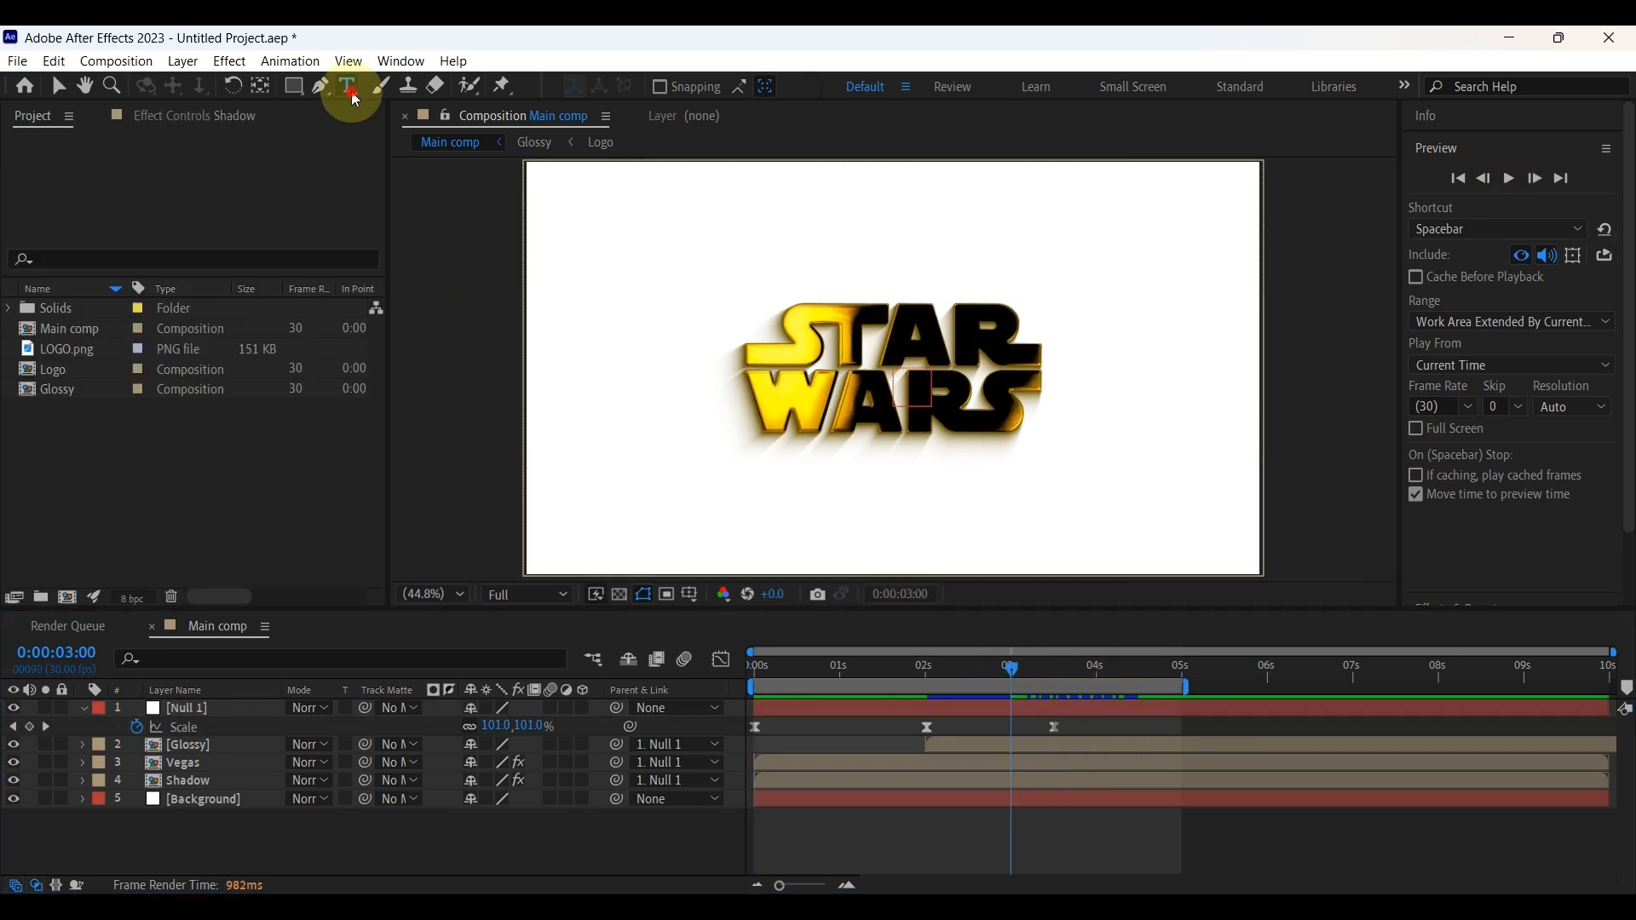
pyautogui.click(842, 481)
pyautogui.write('www.starwars.com')
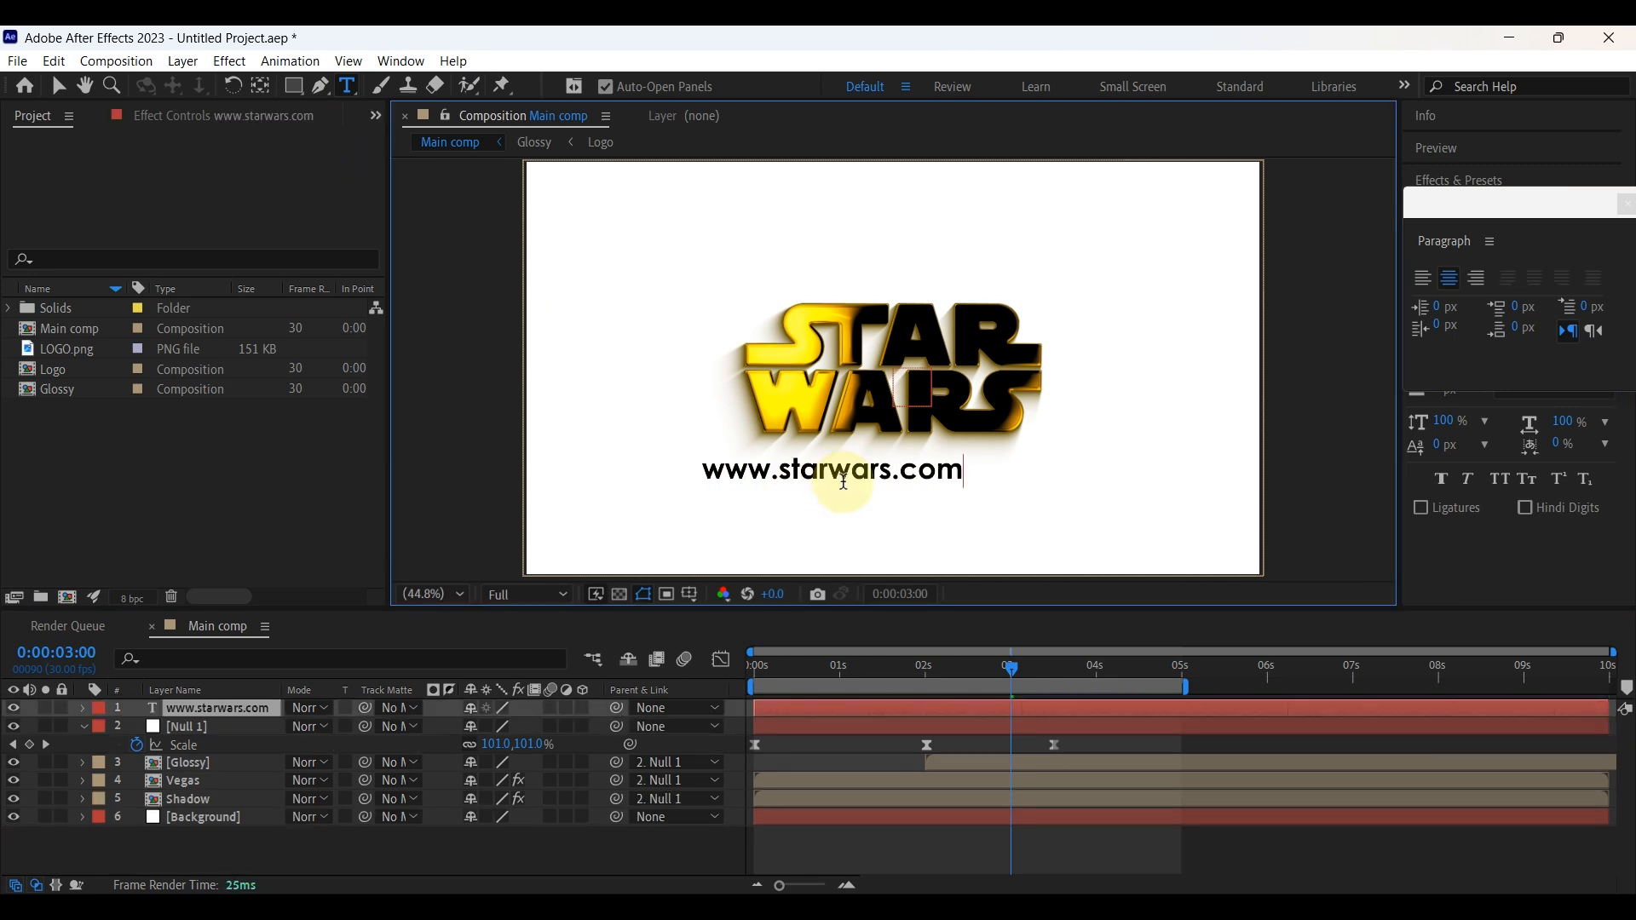
pyautogui.click(1627, 204)
pyautogui.click(1441, 334)
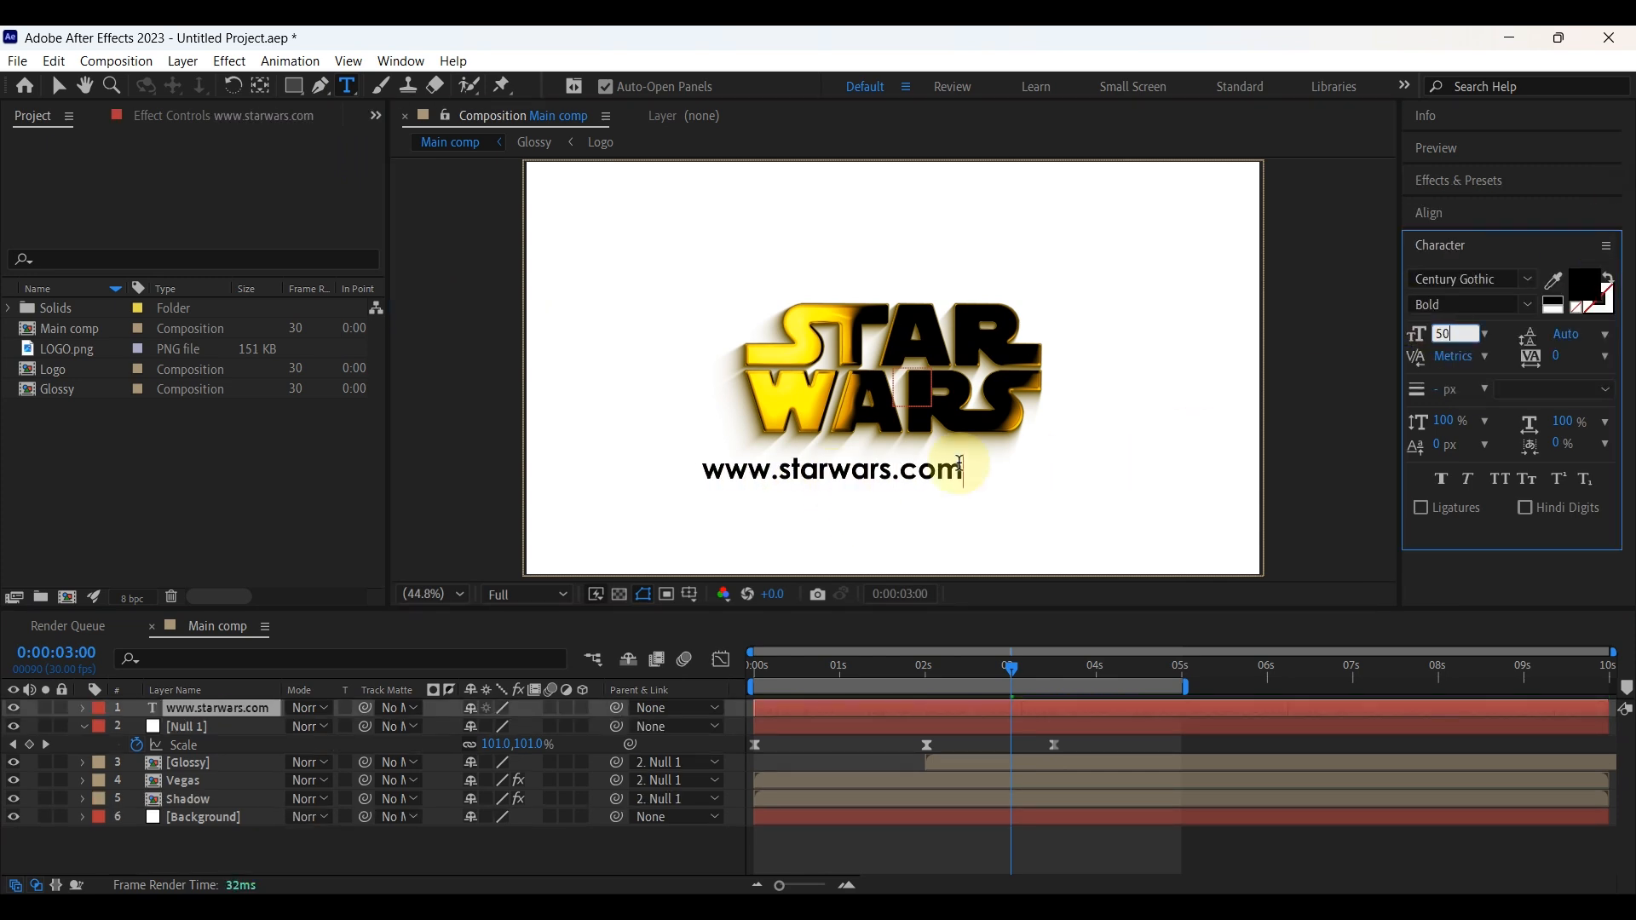
pyautogui.tripleClick(872, 474)
pyautogui.click(1440, 335)
pyautogui.write('30')
pyautogui.press('Return')
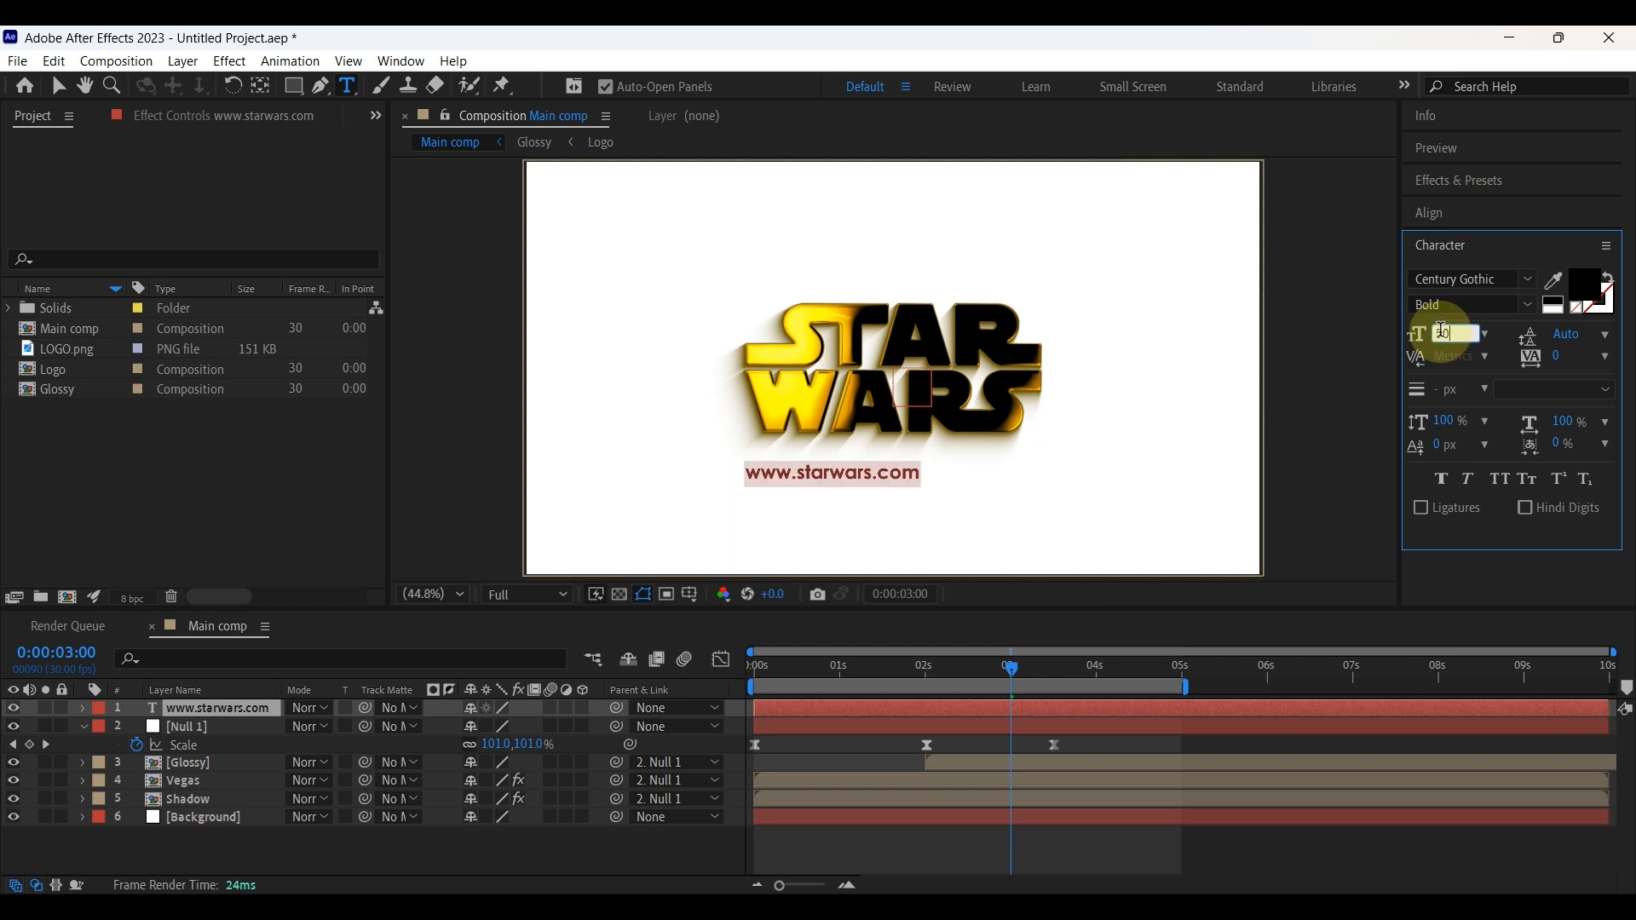
pyautogui.click(58, 85)
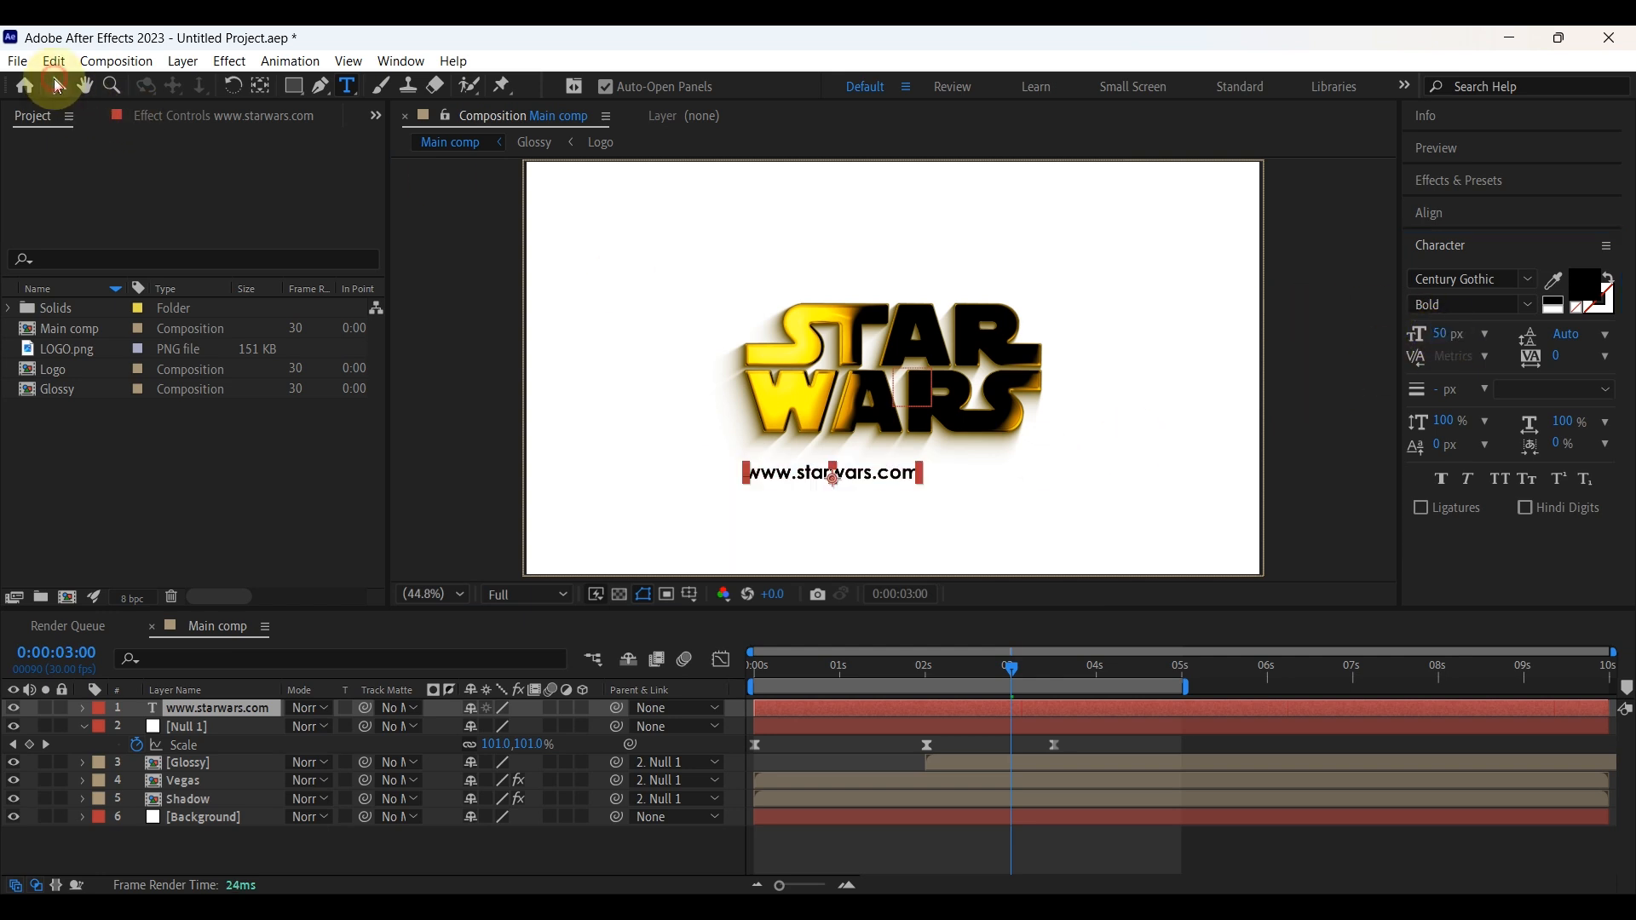
pyautogui.click(1440, 213)
pyautogui.click(1459, 266)
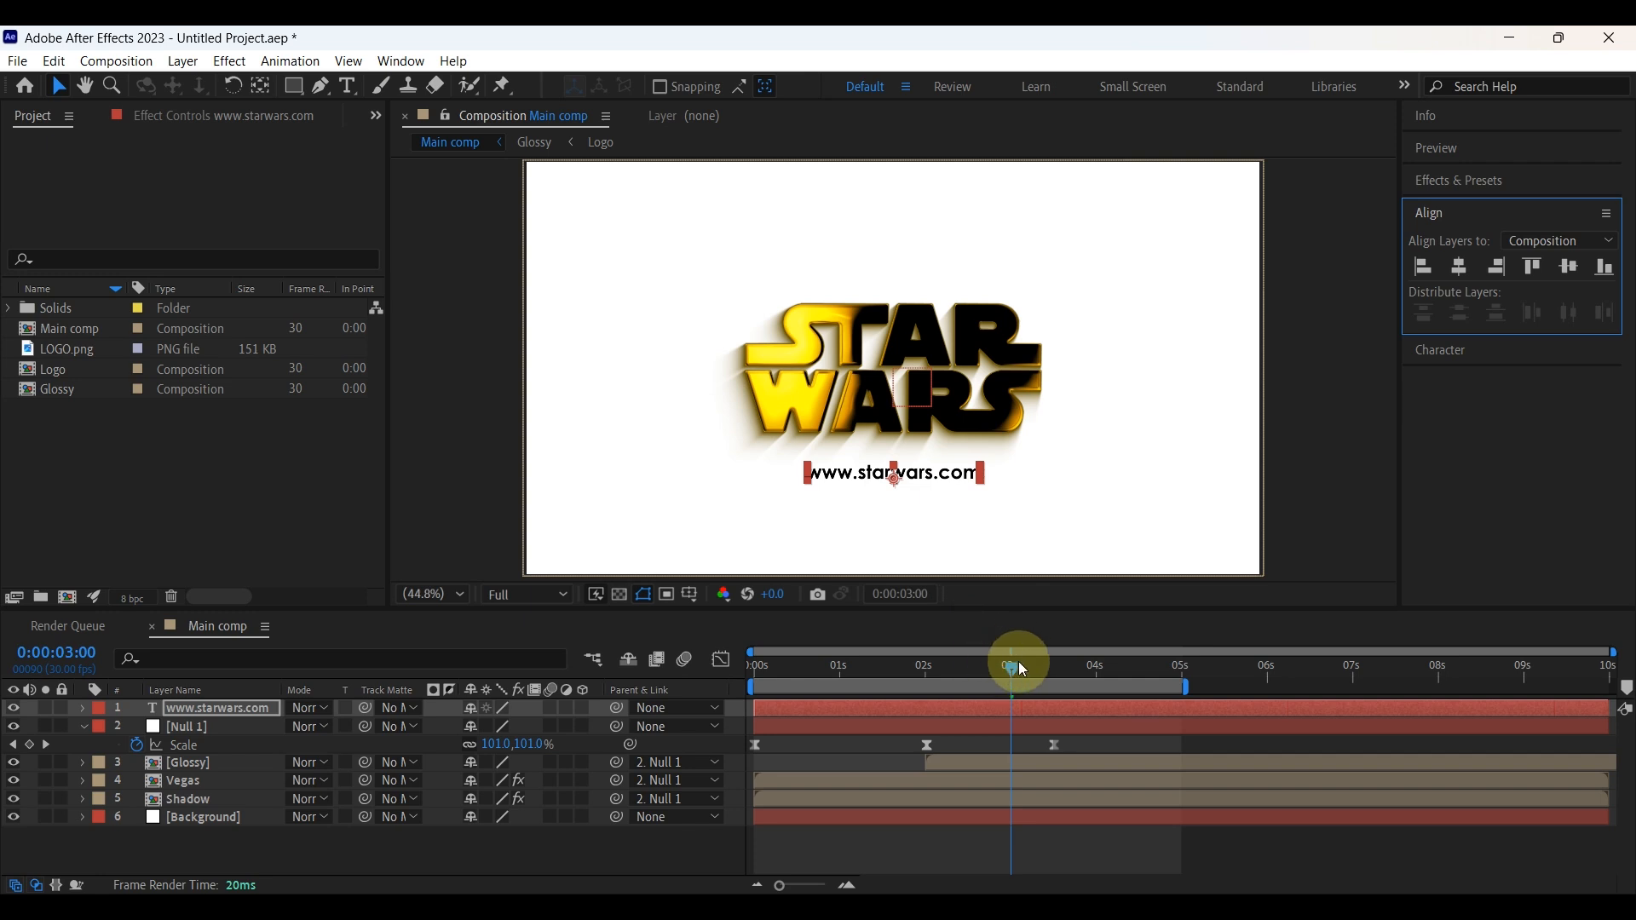
pyautogui.click(199, 711)
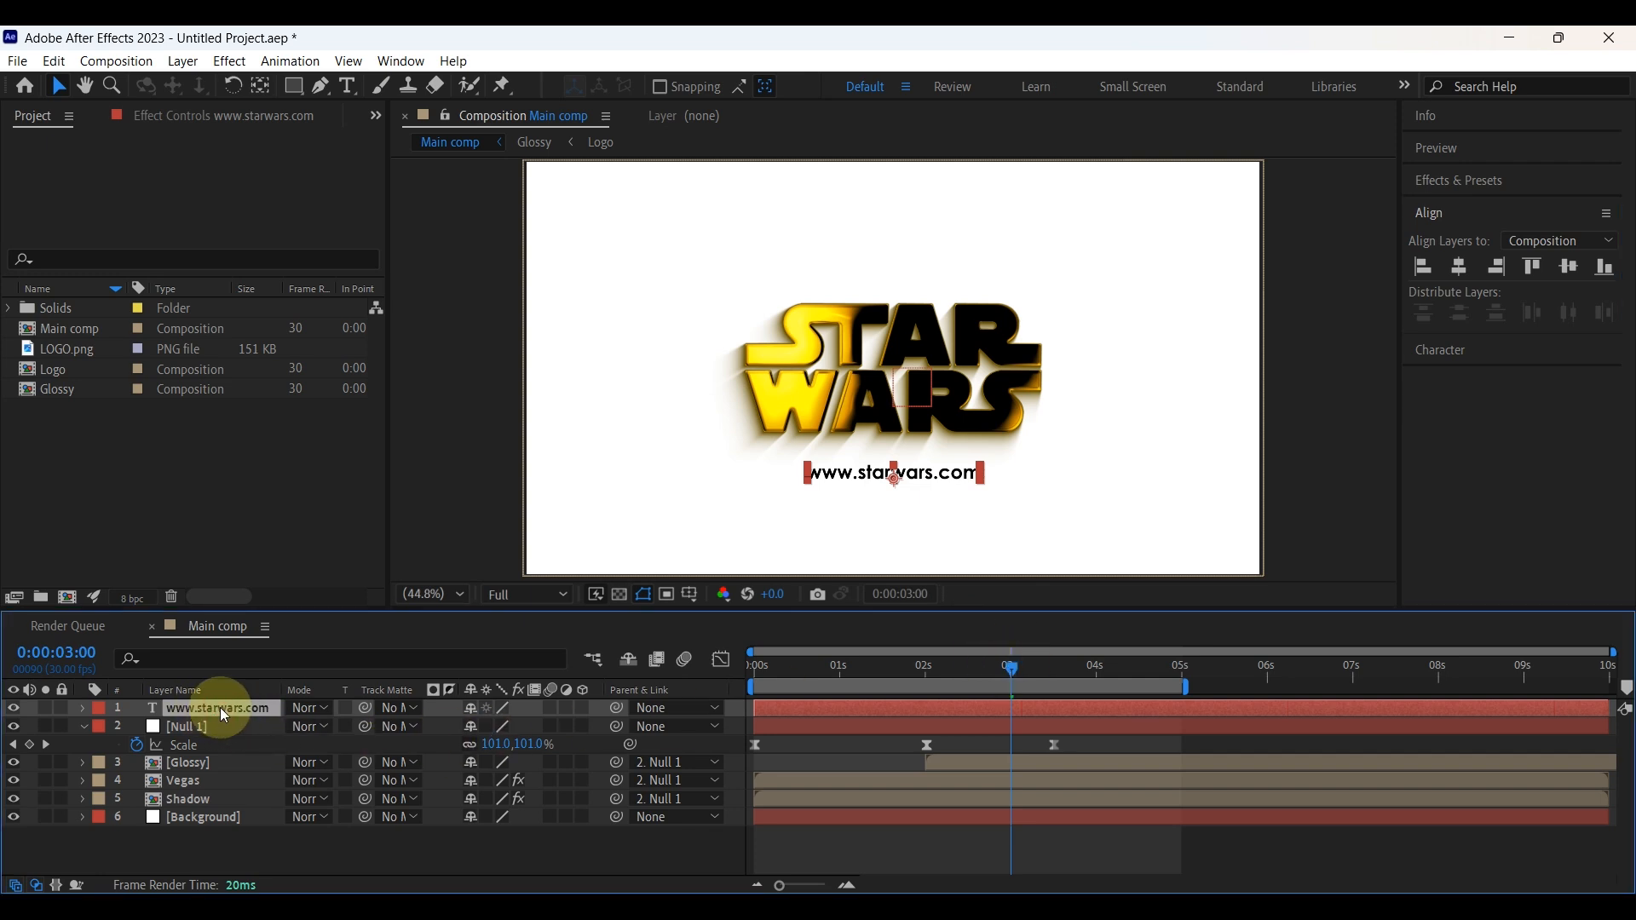
pyautogui.press('p')
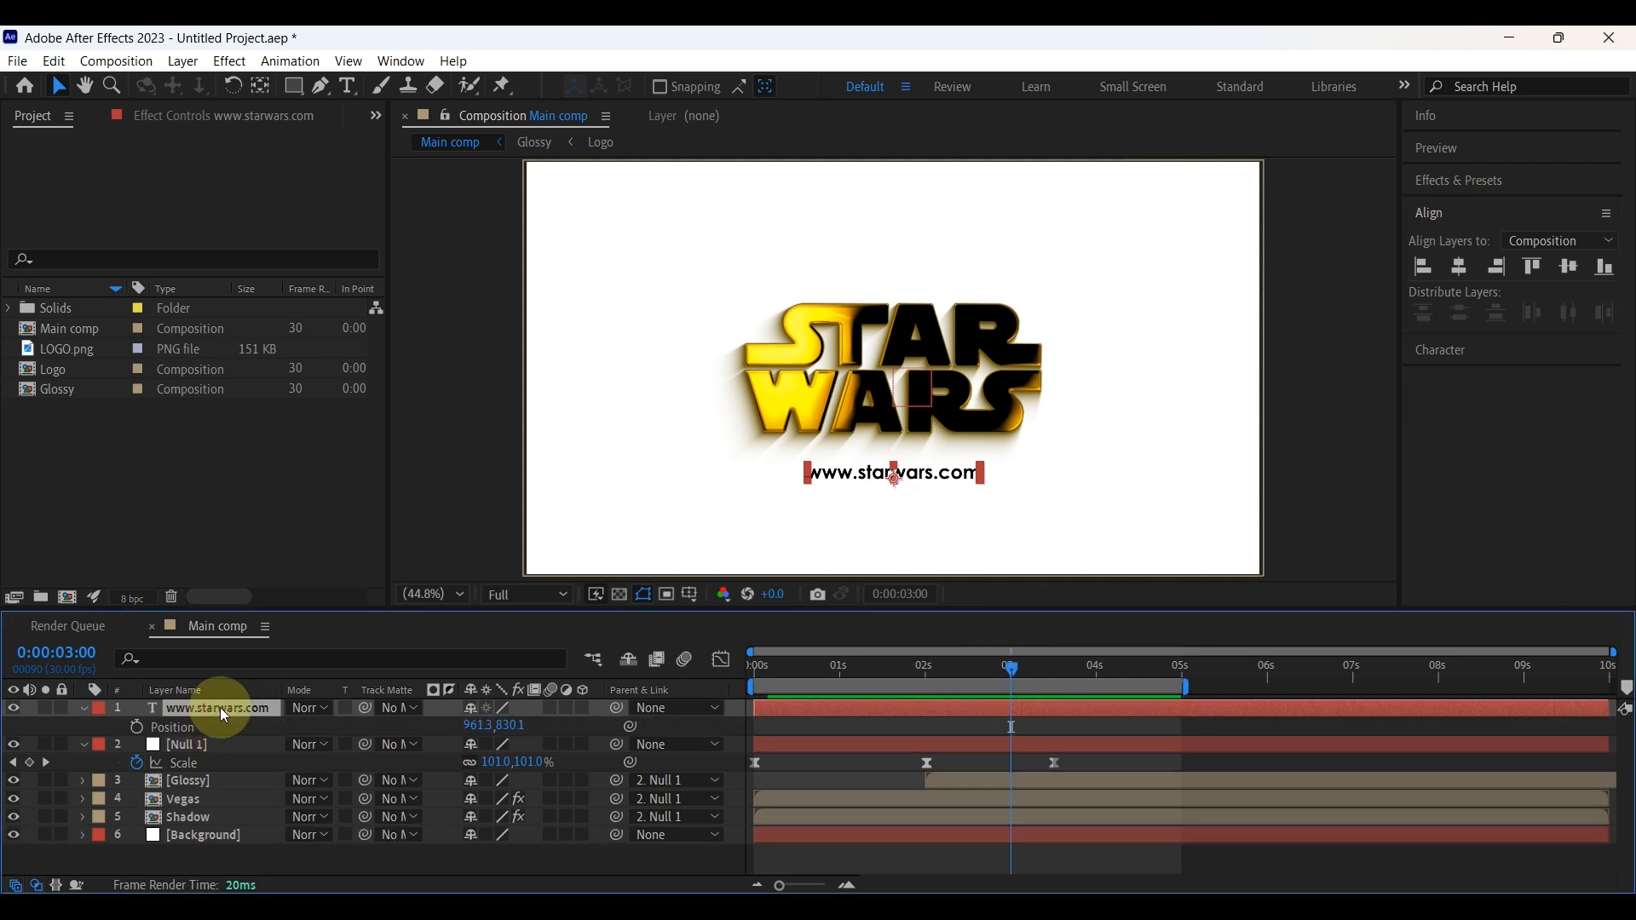
pyautogui.hotkey('shift', 't')
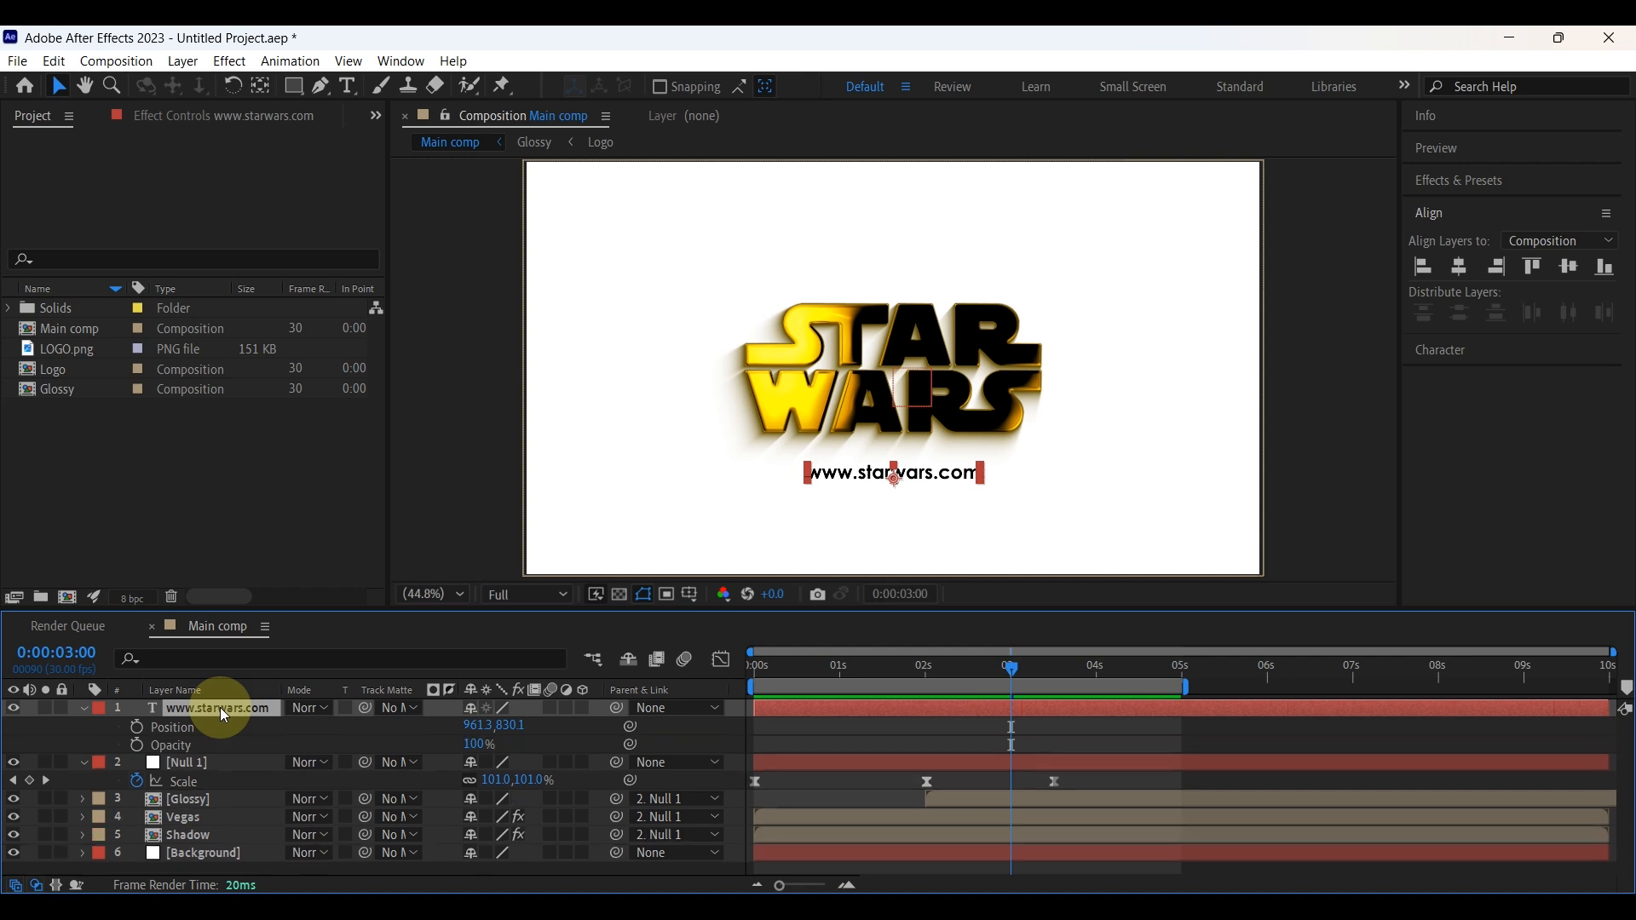
pyautogui.click(136, 727)
pyautogui.click(136, 745)
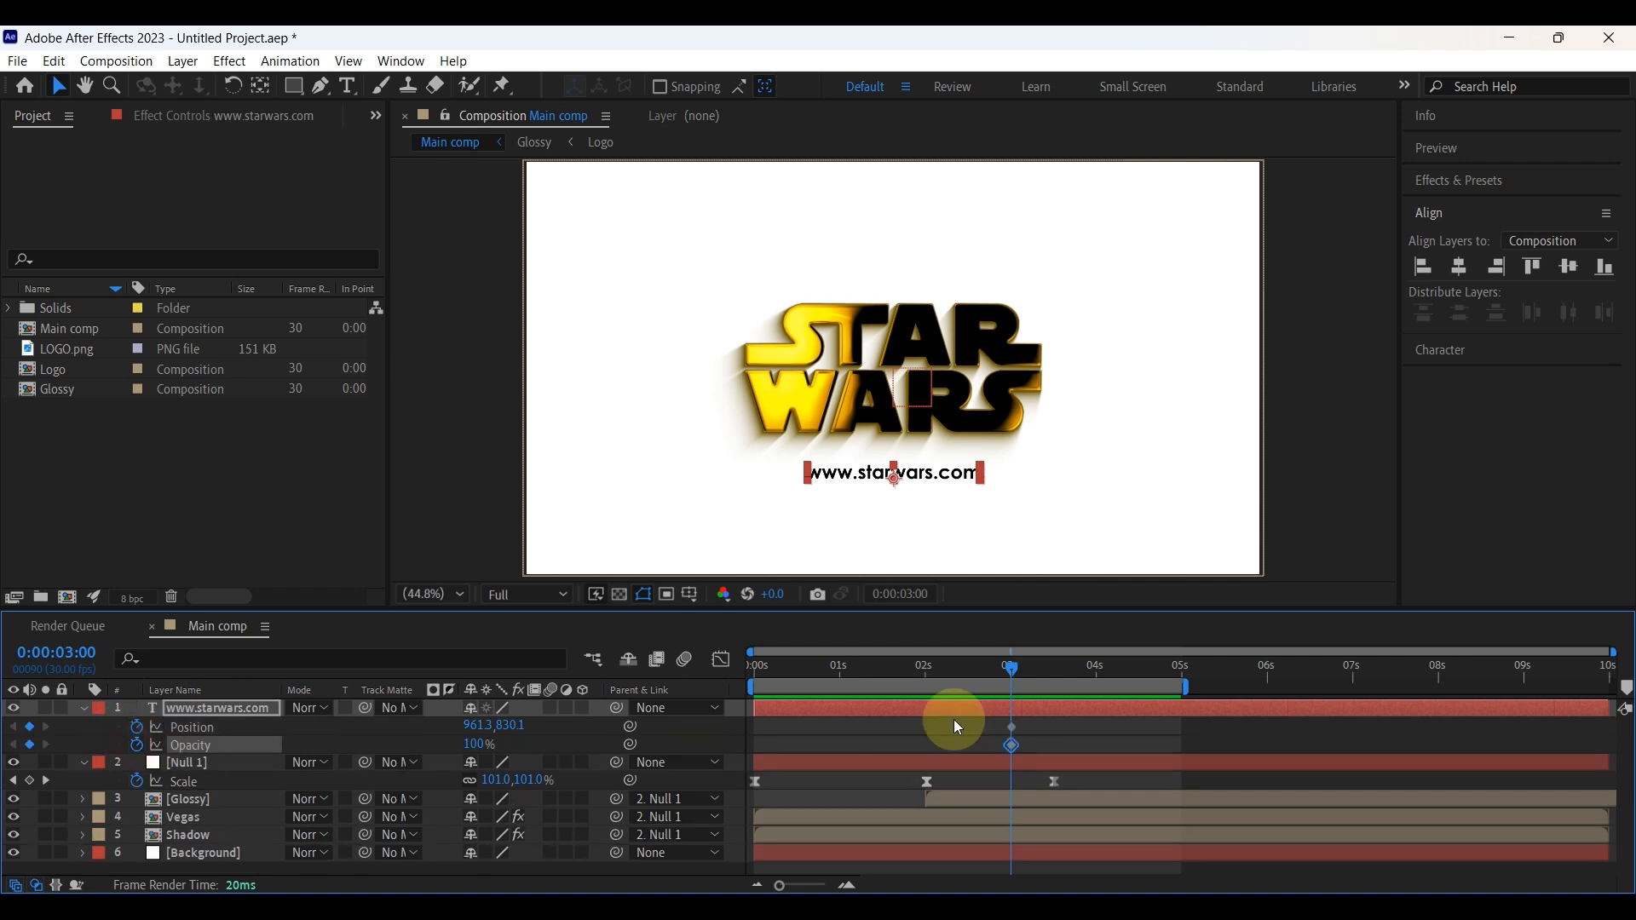
# Keyframe the text layer at 0:00:02:00 with its Position lowered to 961.3, 928.1 and Opacity at 0%
pyautogui.moveTo(996, 679); pyautogui.dragTo(922, 680)
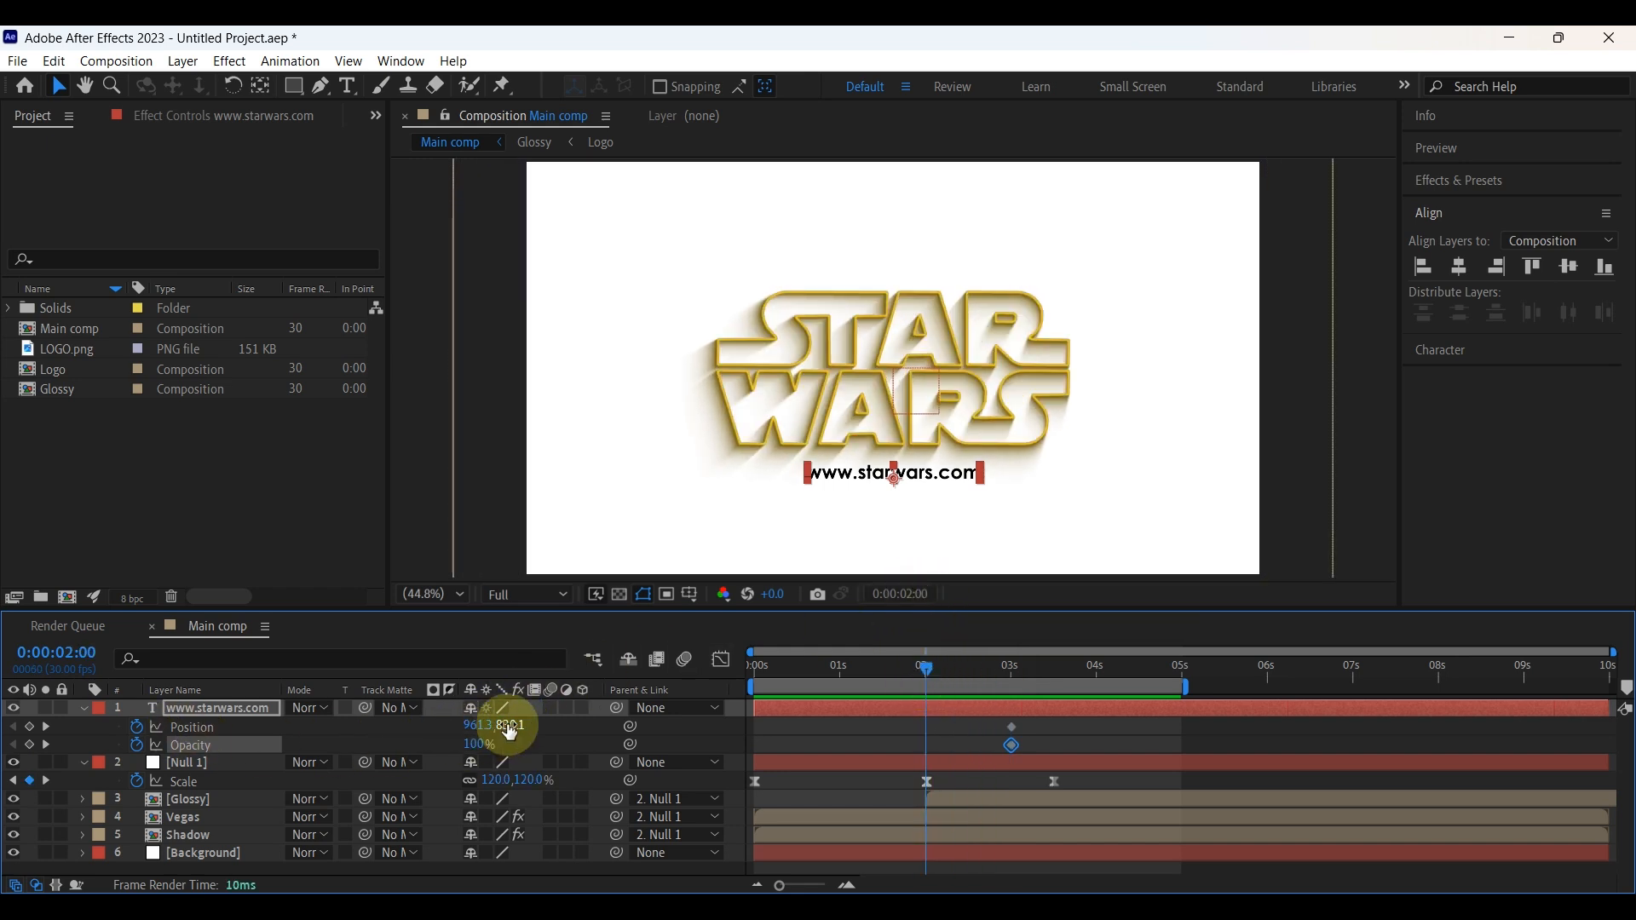
pyautogui.moveTo(509, 725); pyautogui.dragTo(612, 725)
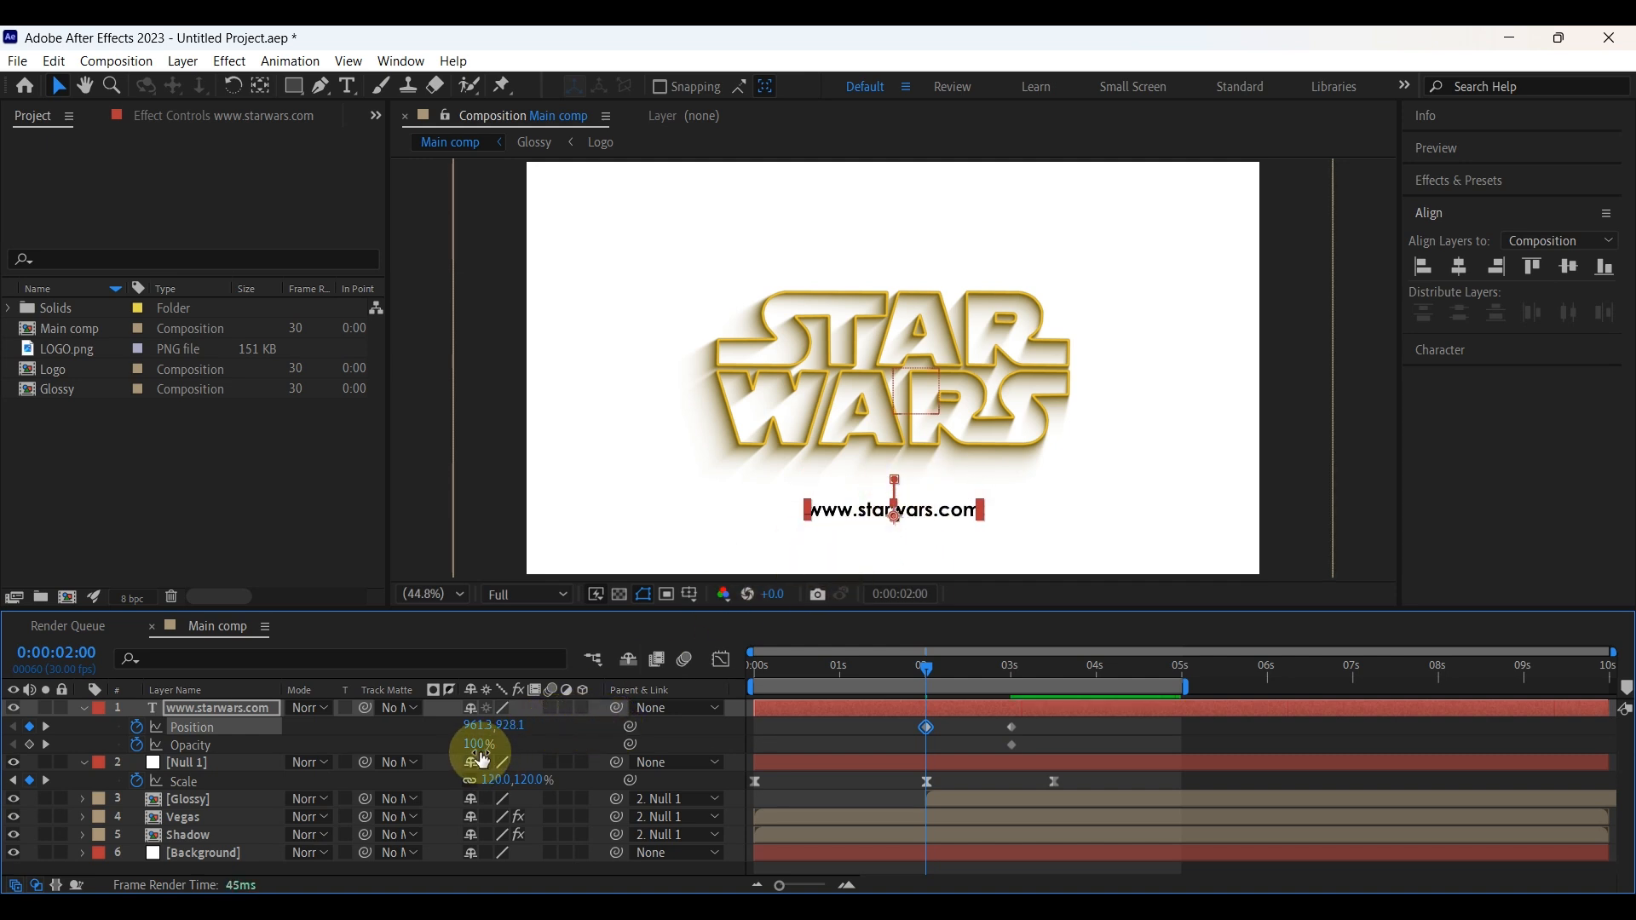
pyautogui.moveTo(474, 747); pyautogui.dragTo(311, 746)
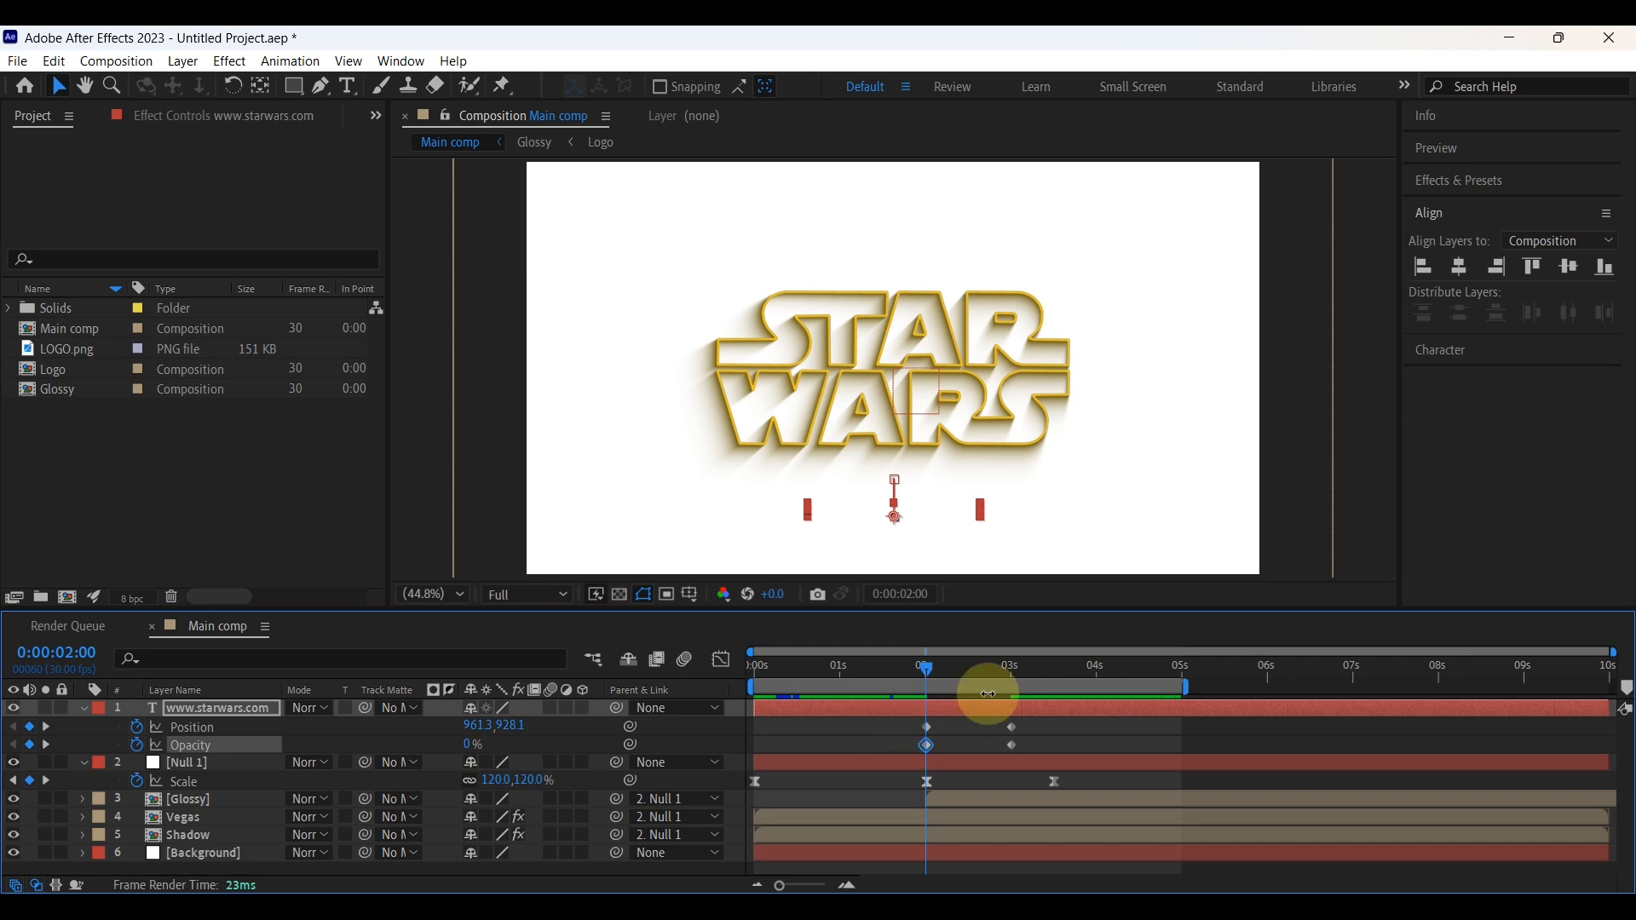
pyautogui.moveTo(1035, 723); pyautogui.dragTo(902, 754)
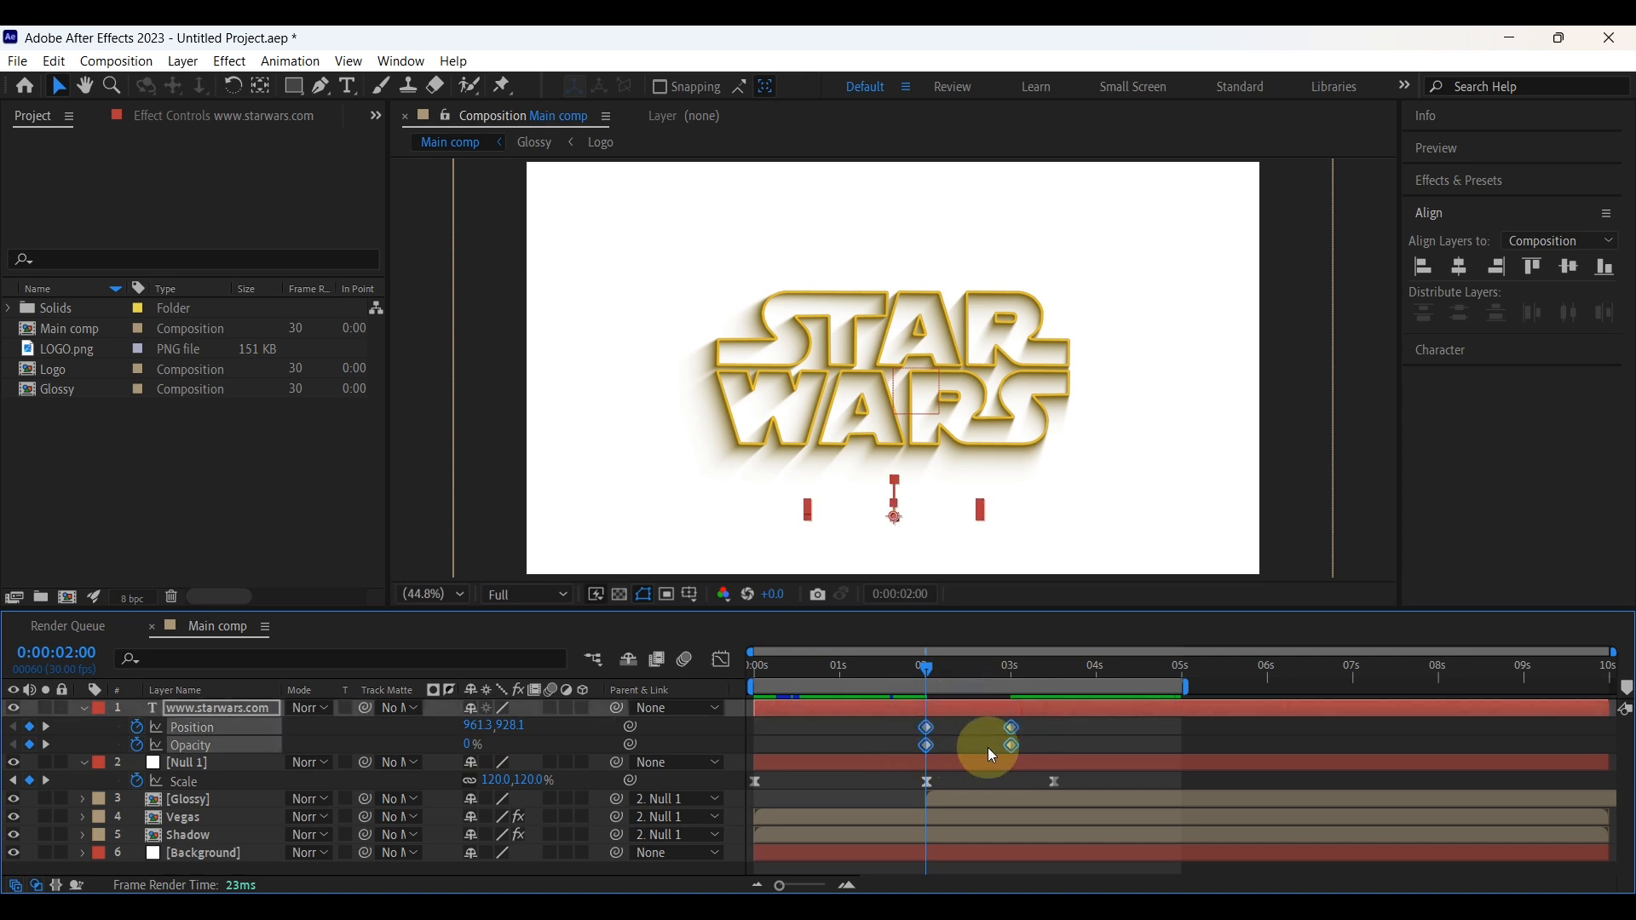
pyautogui.rightClick(1009, 747)
pyautogui.moveTo(1101, 732)
pyautogui.click(1326, 794)
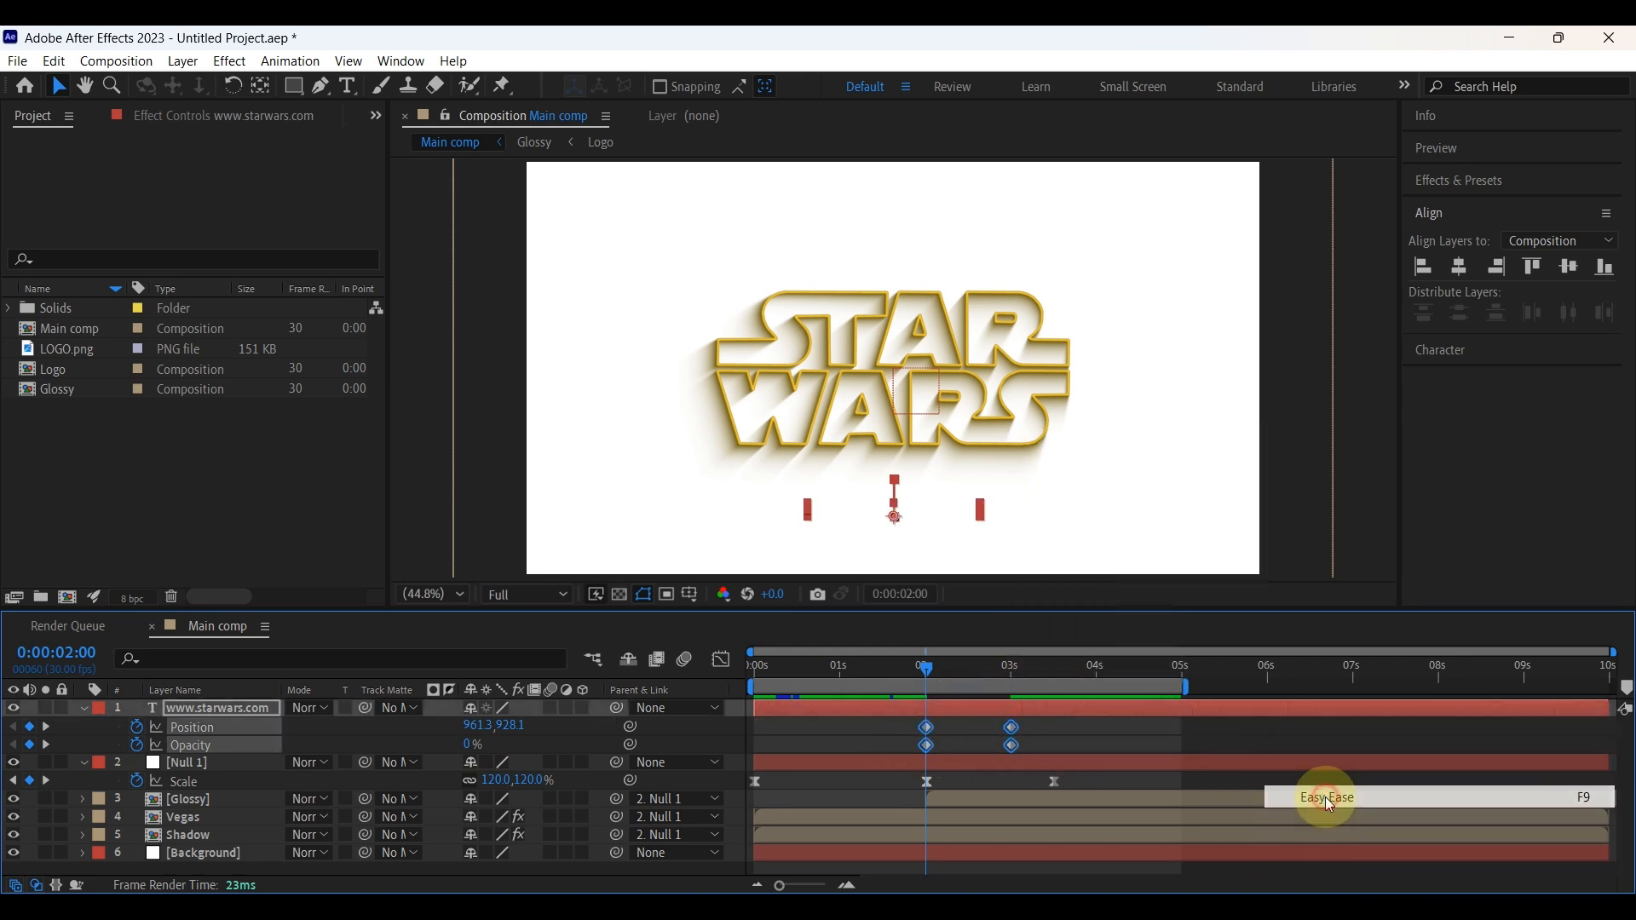
# Reshape the text's speed curves in the Graph Editor for a fast start and long ease into 0:00:03:00, then close the editor
pyautogui.click(721, 660)
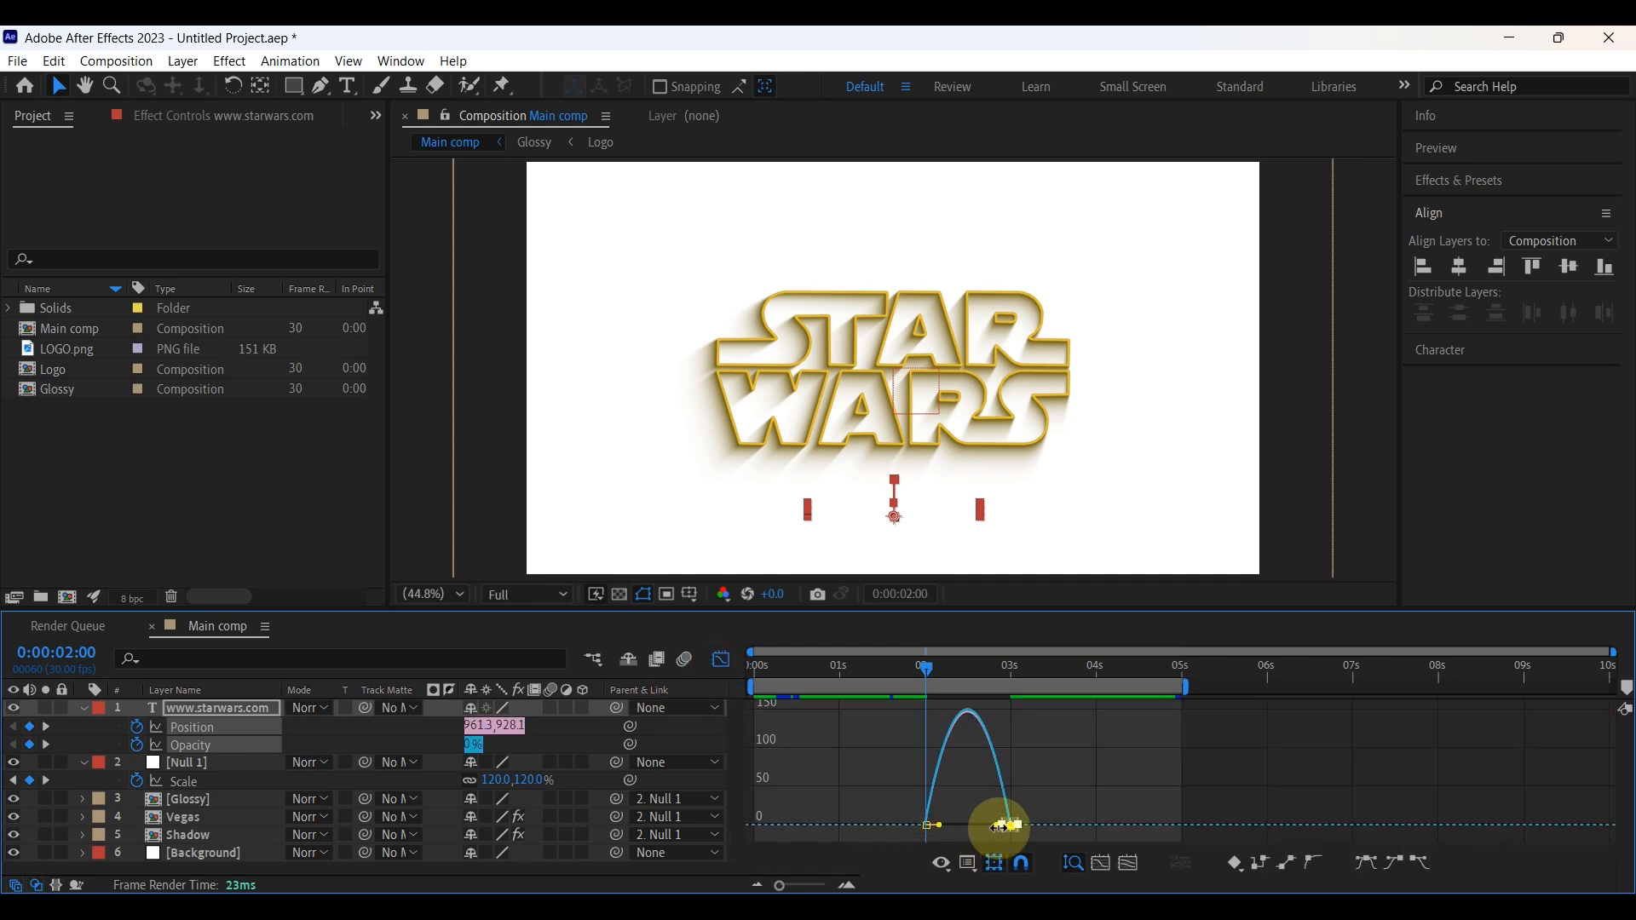
pyautogui.moveTo(994, 833); pyautogui.dragTo(954, 826)
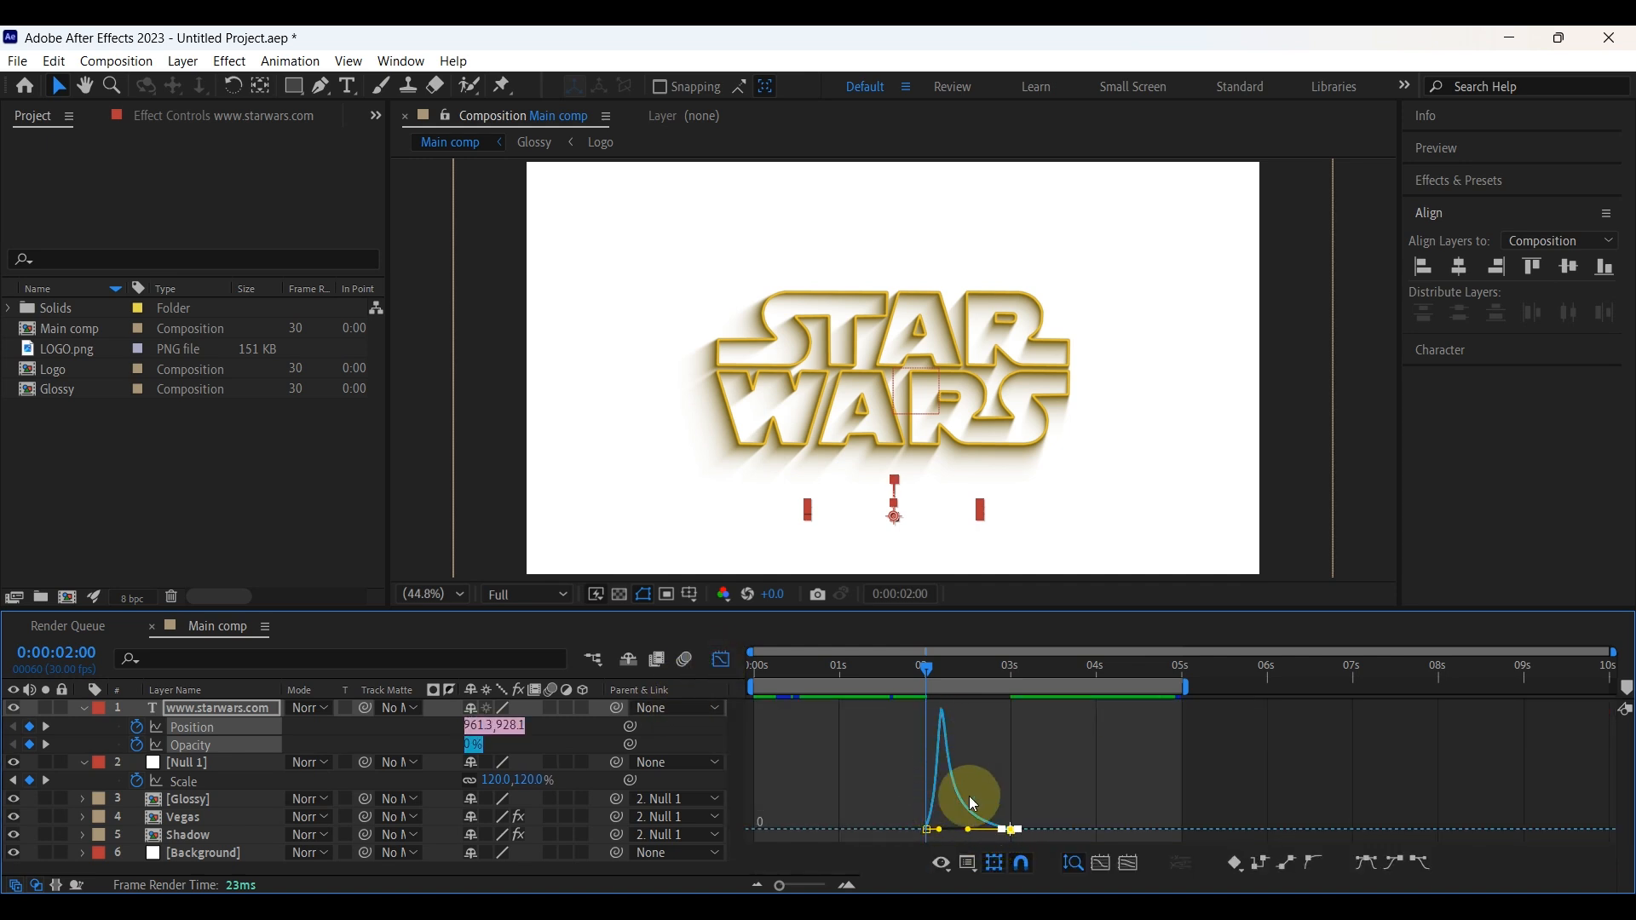
pyautogui.click(721, 660)
# Play back Main comp from 0:00:00:00 to review the logo and text animation
pyautogui.moveTo(929, 673); pyautogui.dragTo(750, 673)
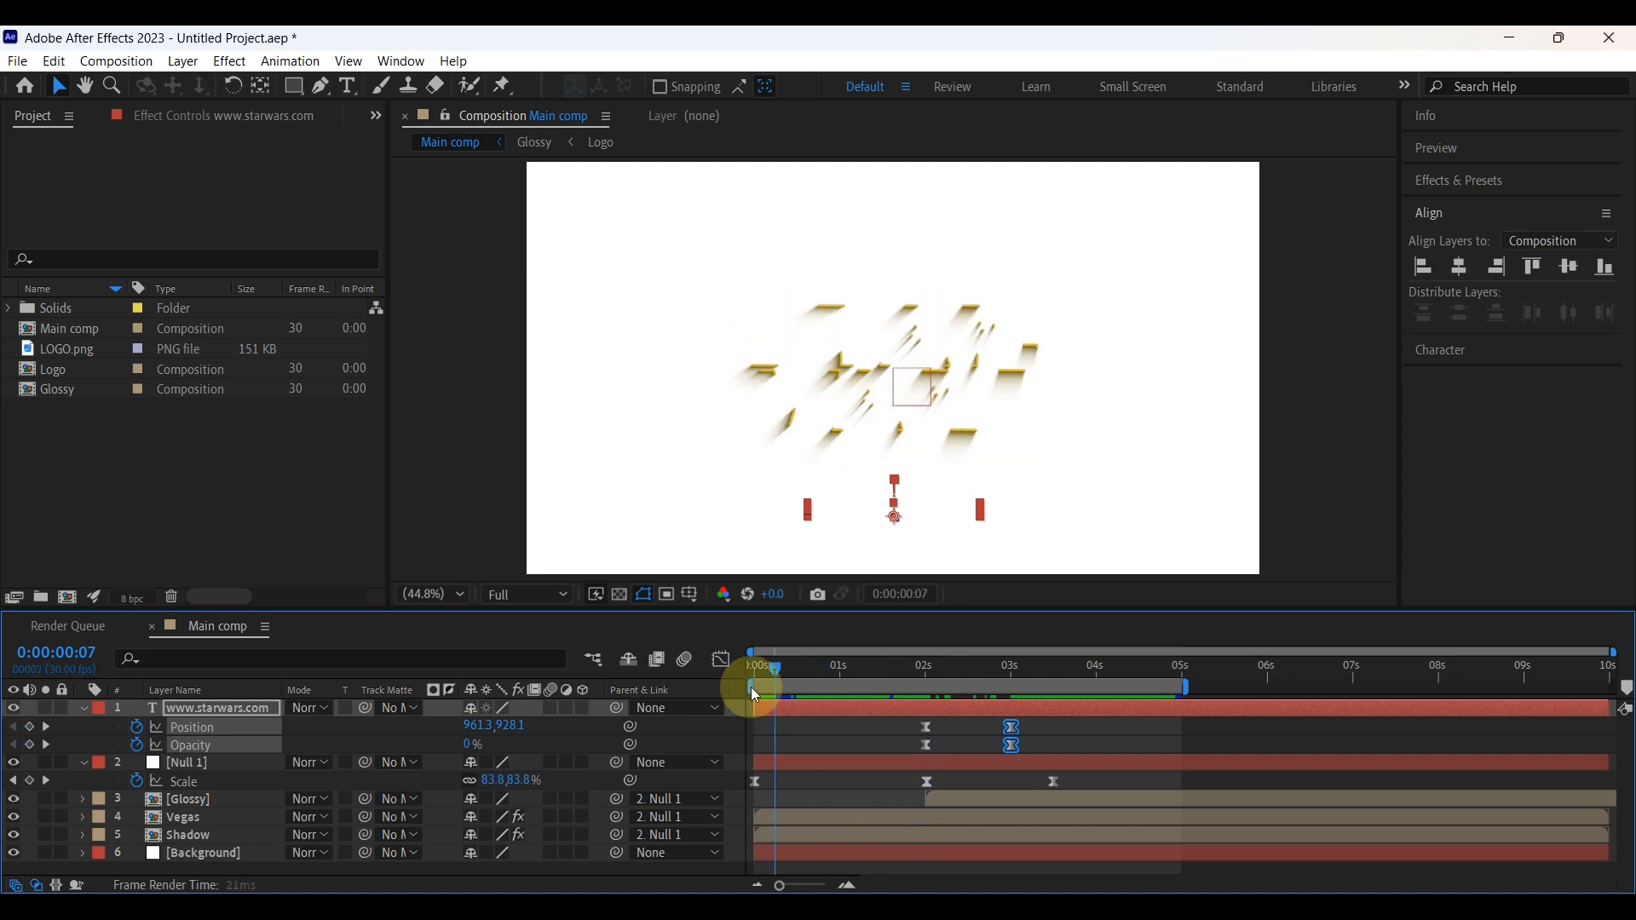
pyautogui.click(1477, 153)
pyautogui.press('space')
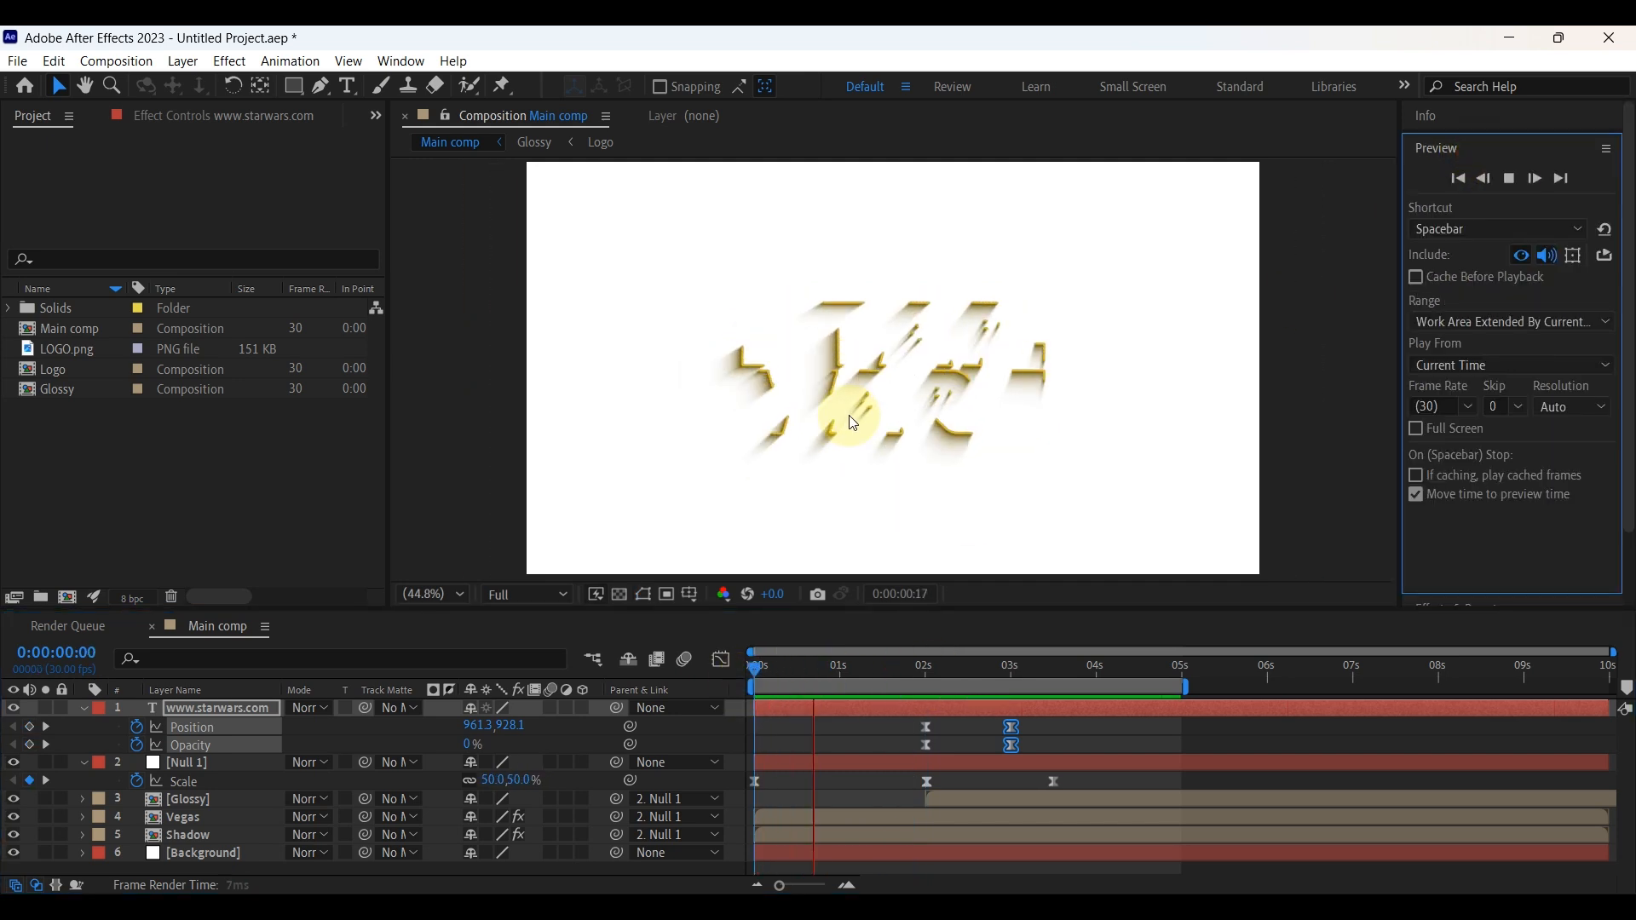